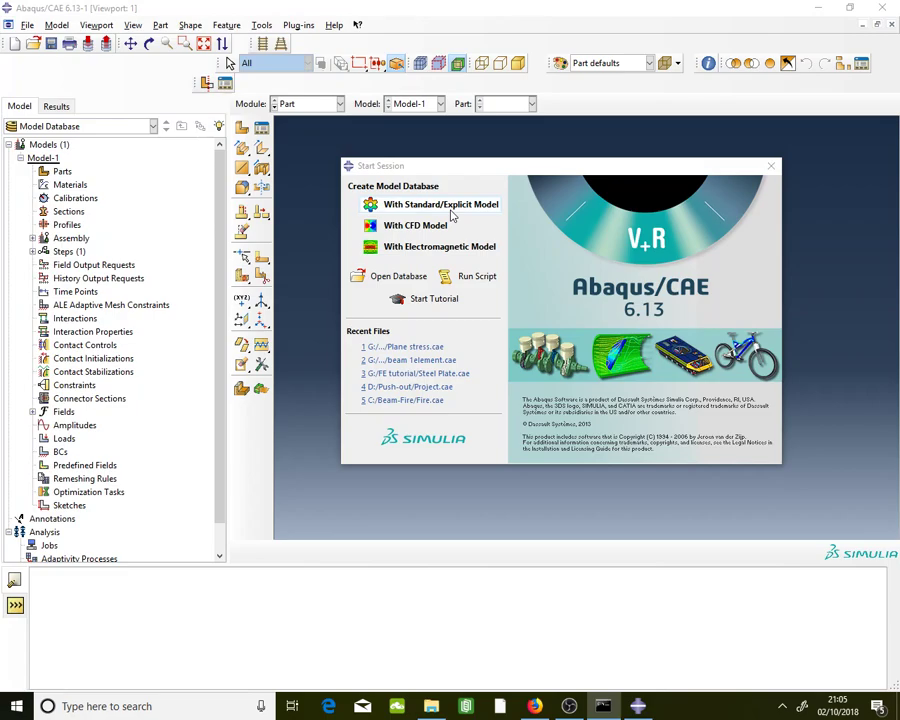
Create a new model database with a Standard/Explicit model
{"action": "left_click", "coordinate": [445, 205]}
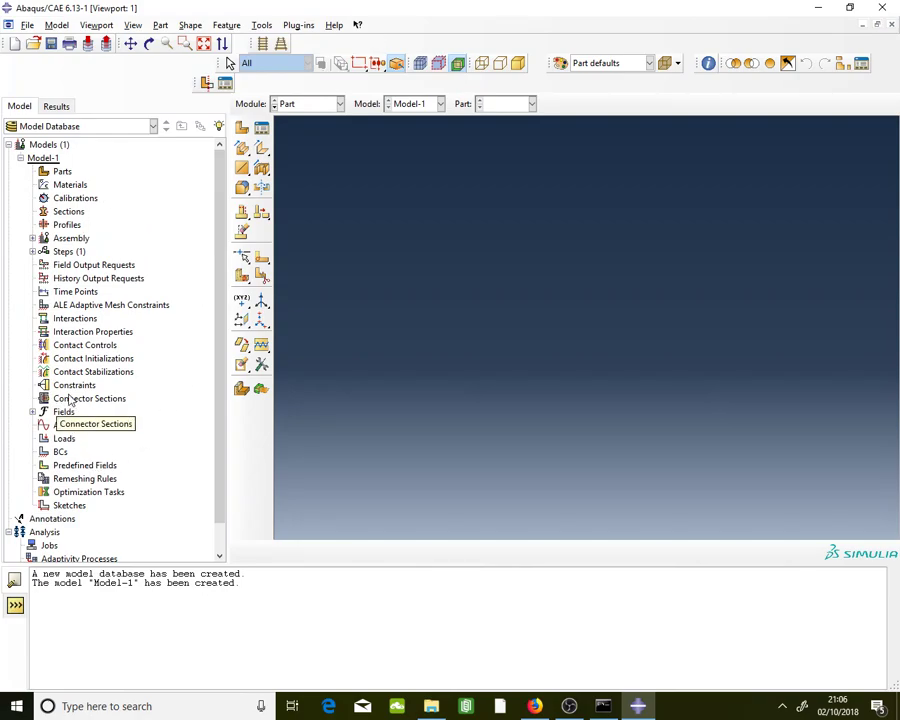
{"action": "left_click", "coordinate": [309, 104]}
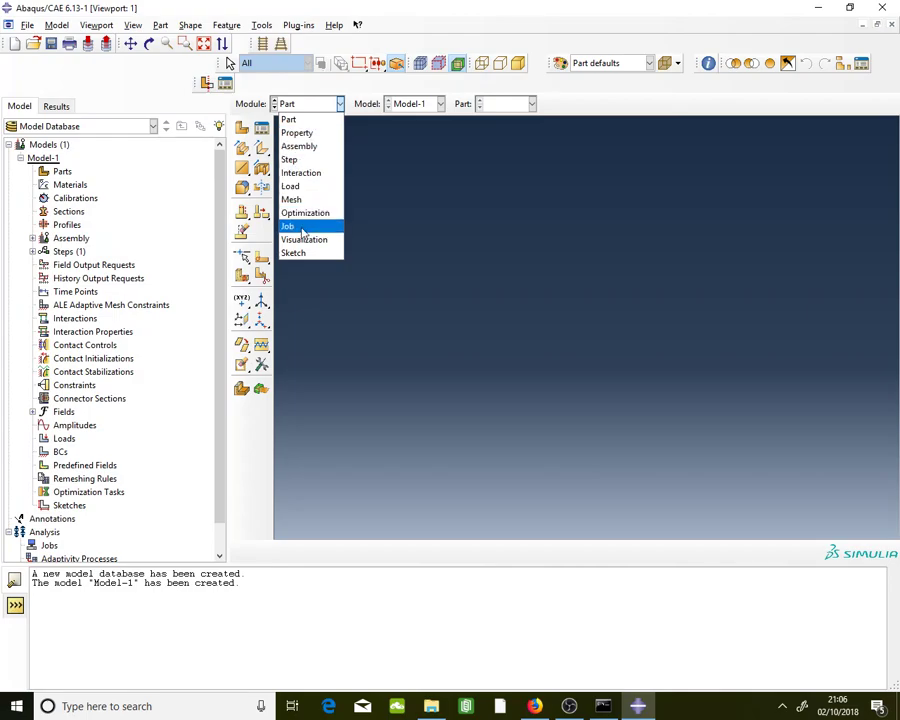
{"action": "left_click", "coordinate": [420, 222]}
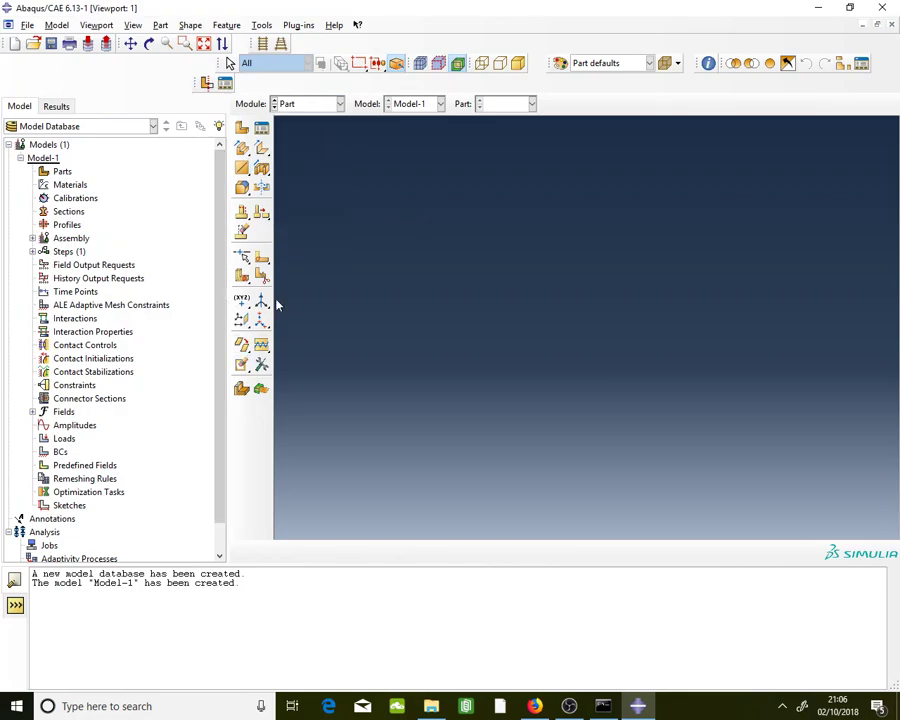
Switch to Firefox and look over the labelled Abaqus/CAE window components in the cantilevered beam PDF
{"action": "left_click", "coordinate": [535, 706]}
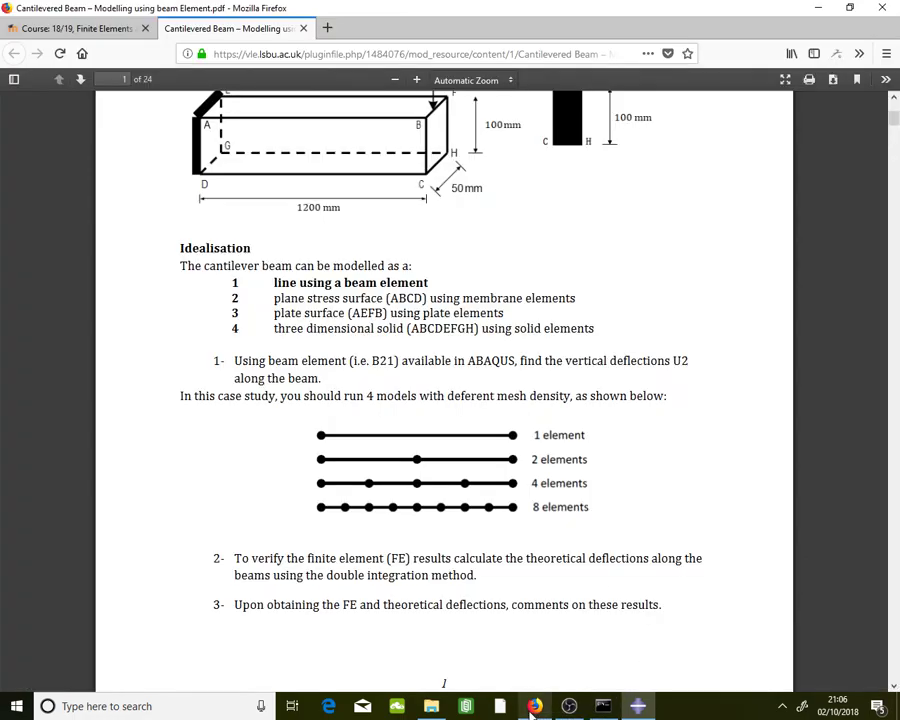
{"action": "scroll", "coordinate": [605, 372], "scroll_direction": "up", "scroll_amount": 10}
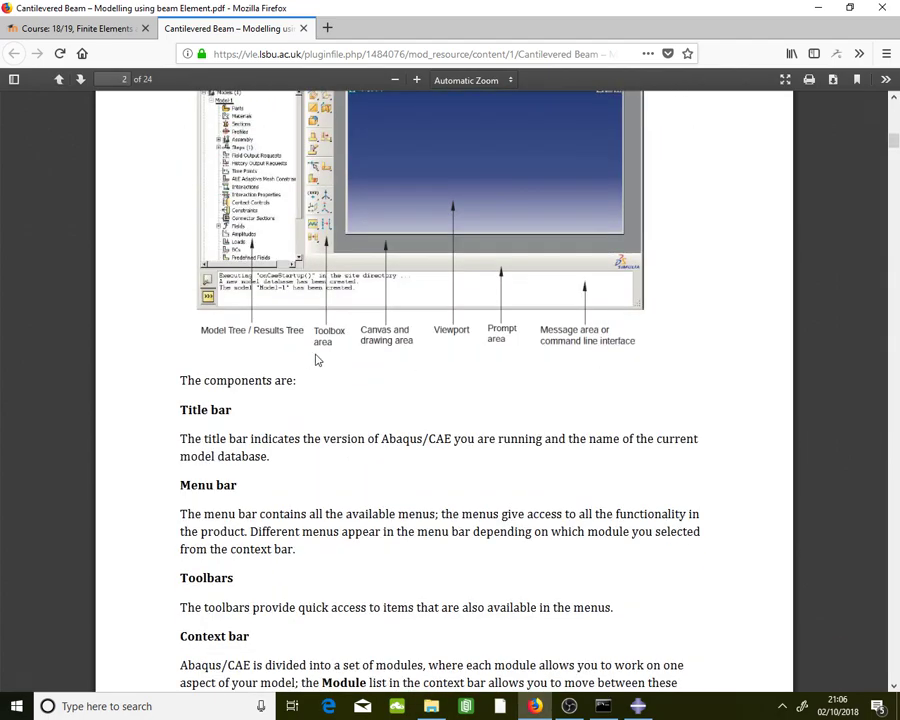
{"action": "left_click", "coordinate": [817, 8]}
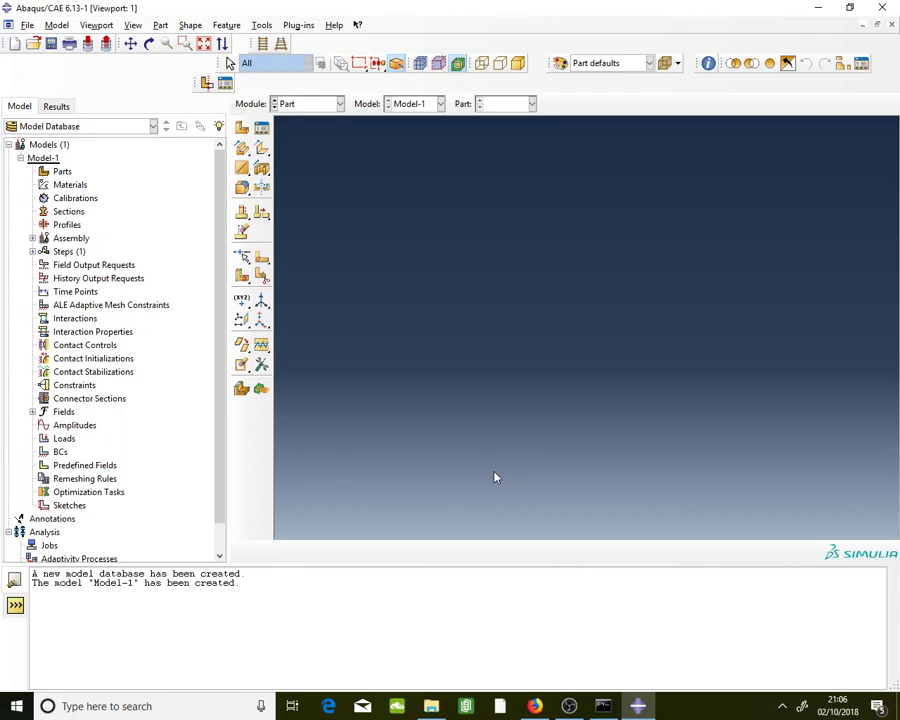
Switch to File Explorer and open the DATA (D:) drive from This PC
{"action": "left_click", "coordinate": [431, 706]}
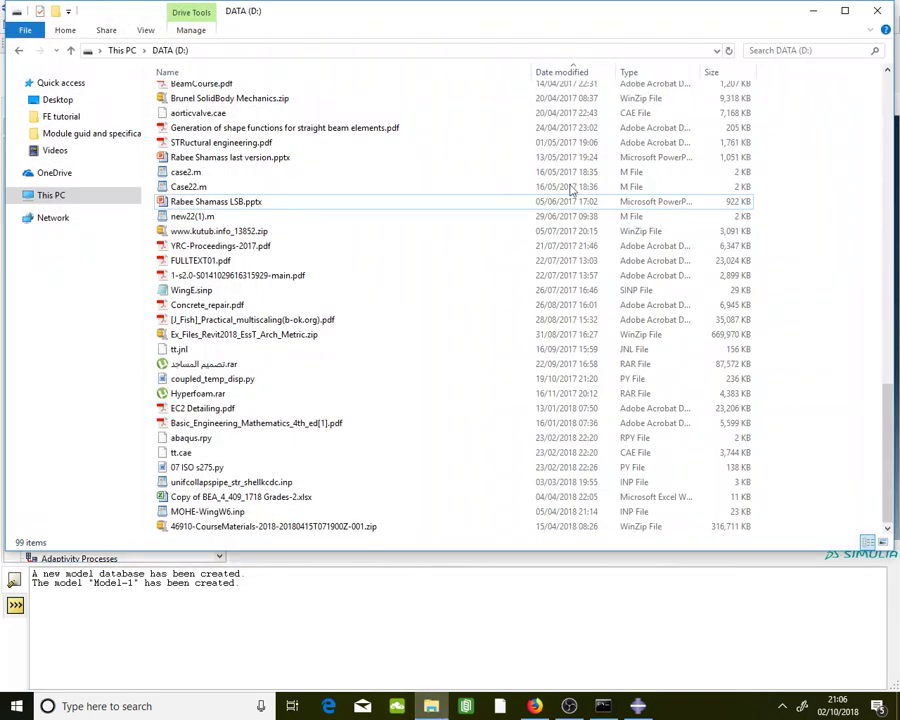
{"action": "left_click", "coordinate": [53, 199]}
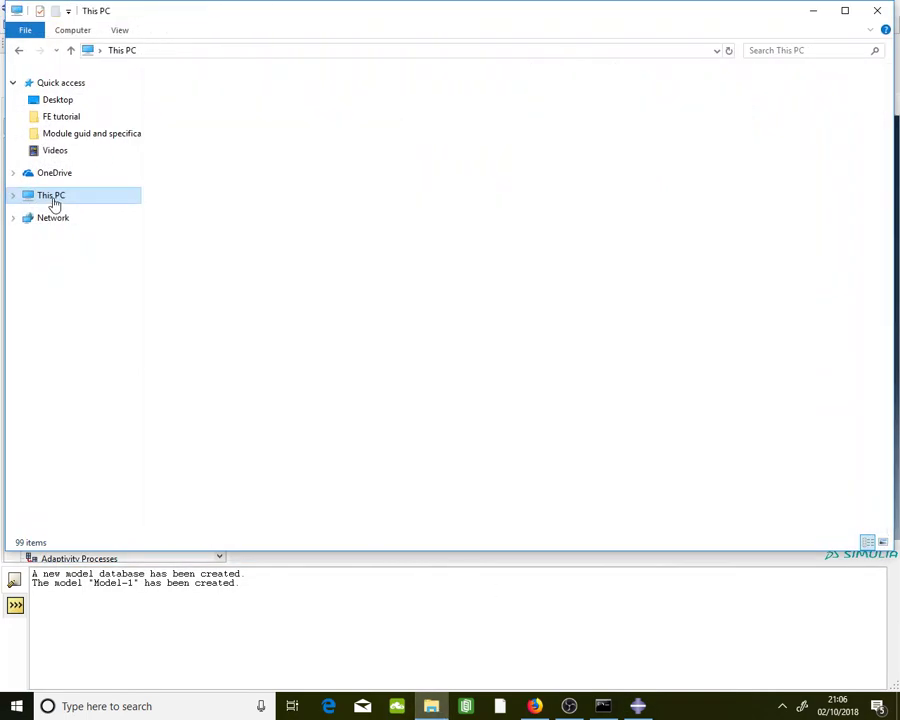
{"action": "left_click", "coordinate": [706, 311]}
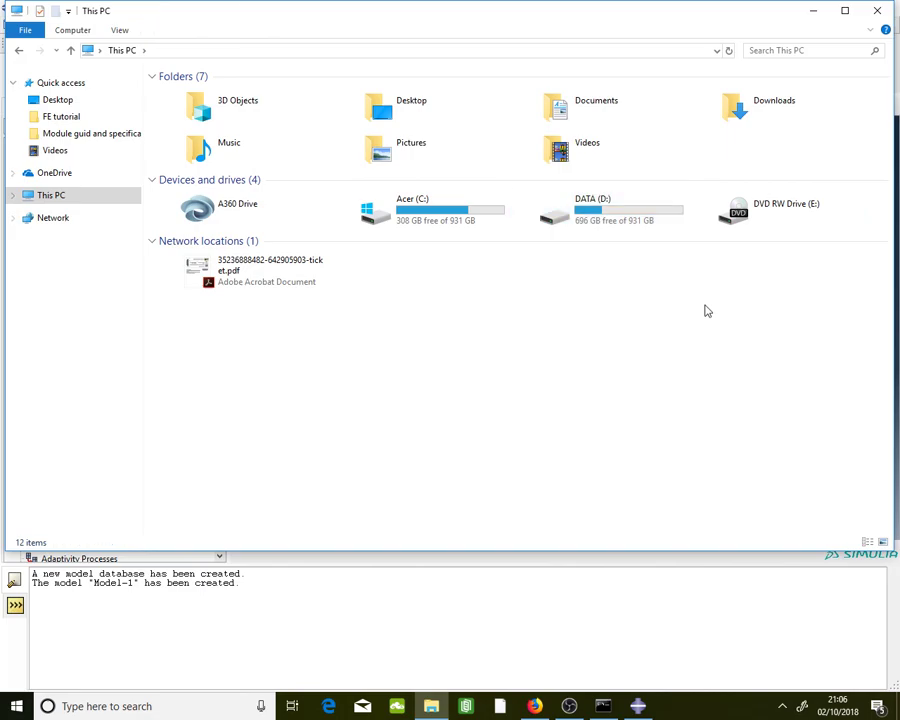
{"action": "double_click", "coordinate": [585, 213]}
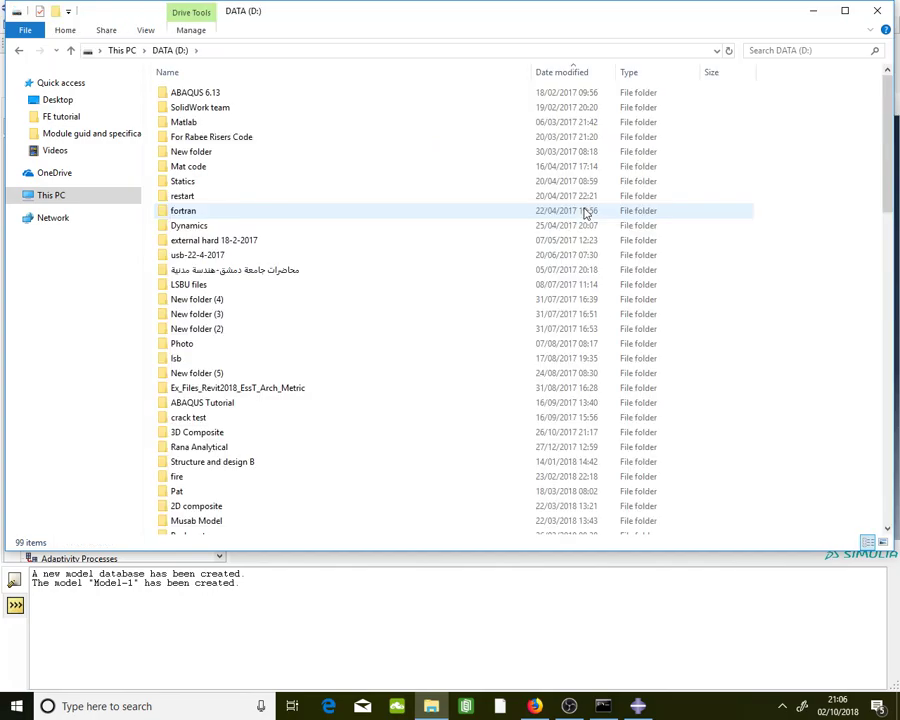
Create a new folder named Abaqus on the D: drive and close the File Explorer window
{"action": "right_click", "coordinate": [830, 194]}
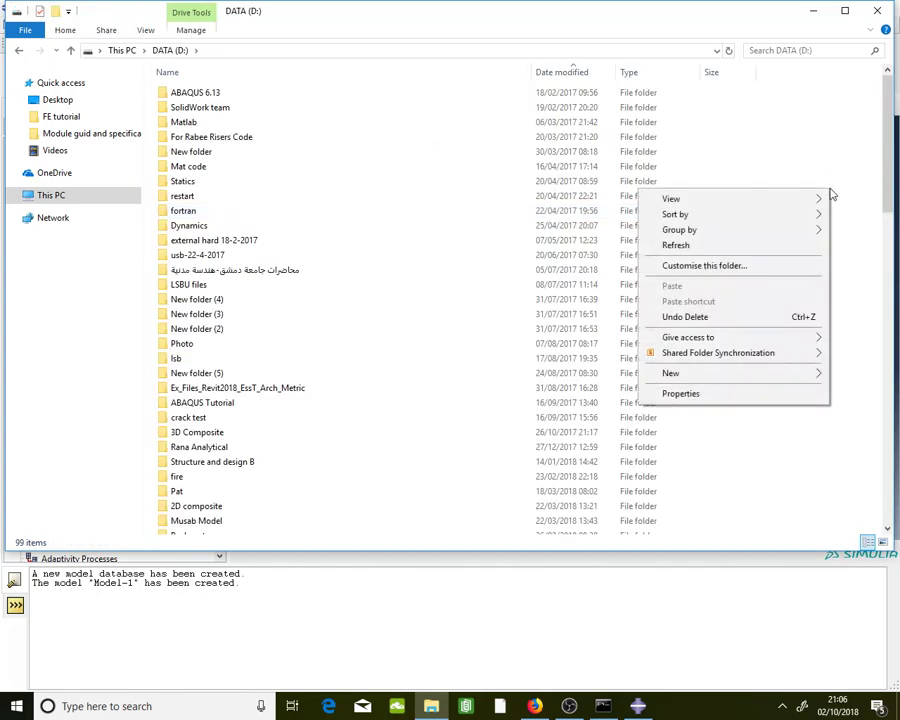
{"action": "mouse_move", "coordinate": [693, 374]}
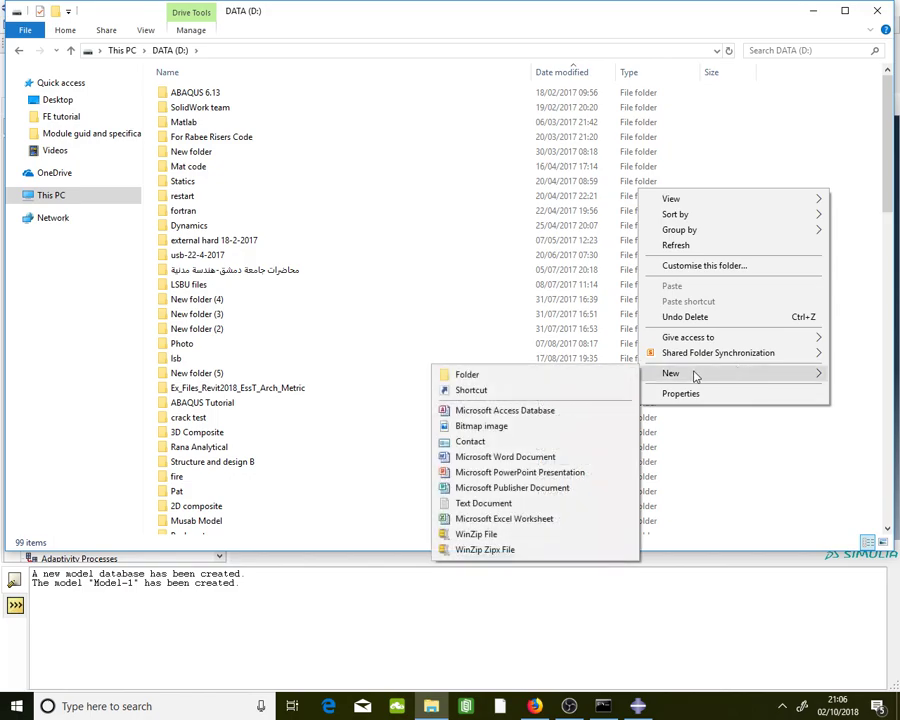
{"action": "left_click", "coordinate": [512, 379]}
{"action": "key", "text": "Caps_Lock"}
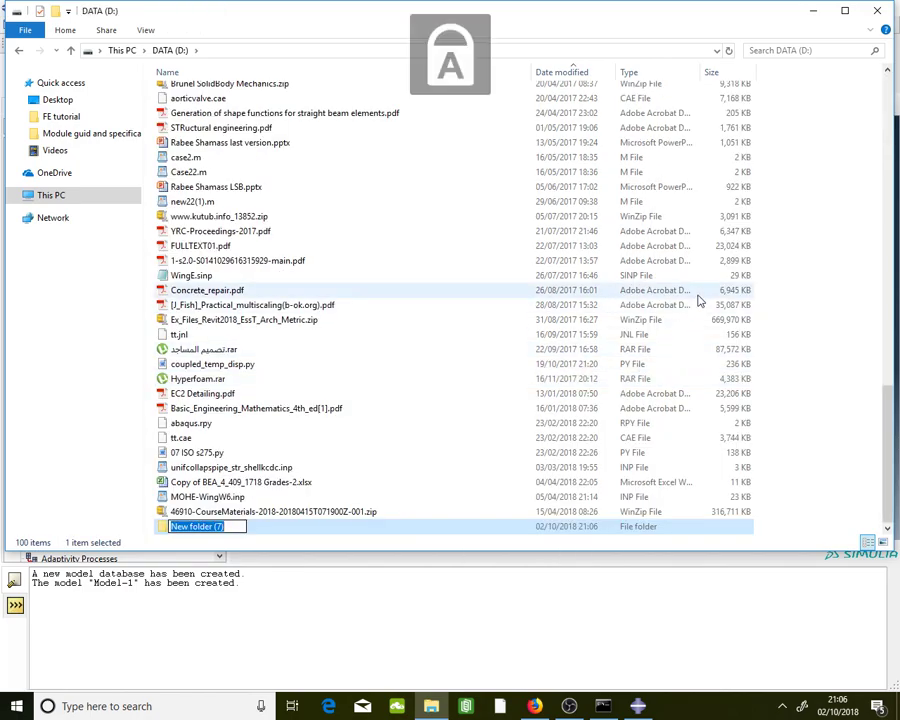
{"action": "type", "text": "A"}
{"action": "key", "text": "Caps_Lock"}
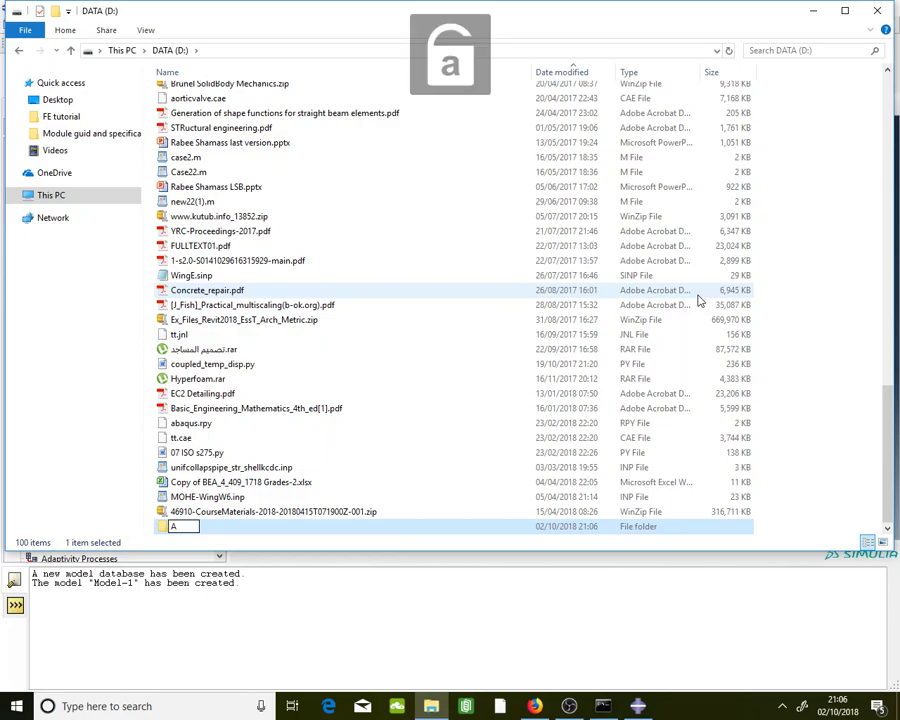
{"action": "type", "text": "baqus"}
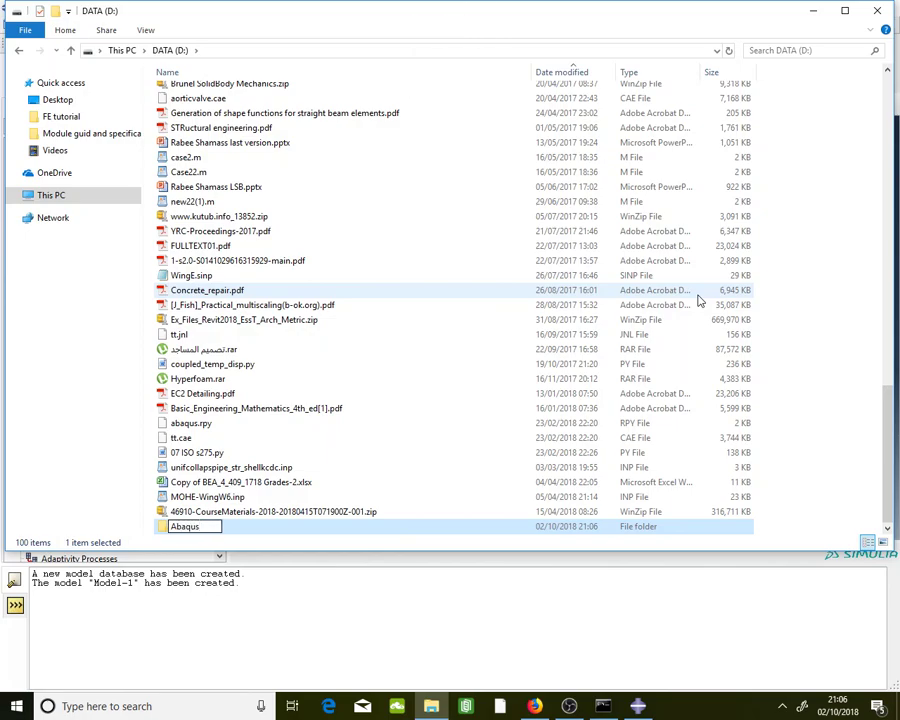
{"action": "type", "text": " models"}
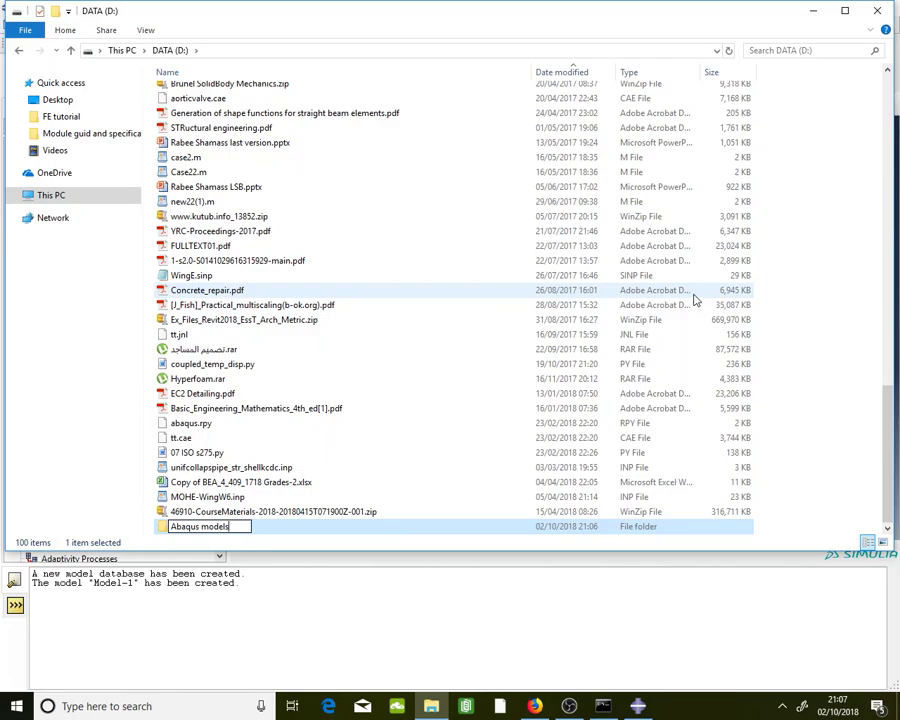
{"action": "key", "text": "BackSpace"}
{"action": "key", "text": "BackSpace"}
{"action": "key", "text": "BackSpace"}
{"action": "key", "text": "BackSpace"}
{"action": "key", "text": "BackSpace"}
{"action": "key", "text": "BackSpace"}
{"action": "key", "text": "BackSpace"}
{"action": "left_click", "coordinate": [836, 370]}
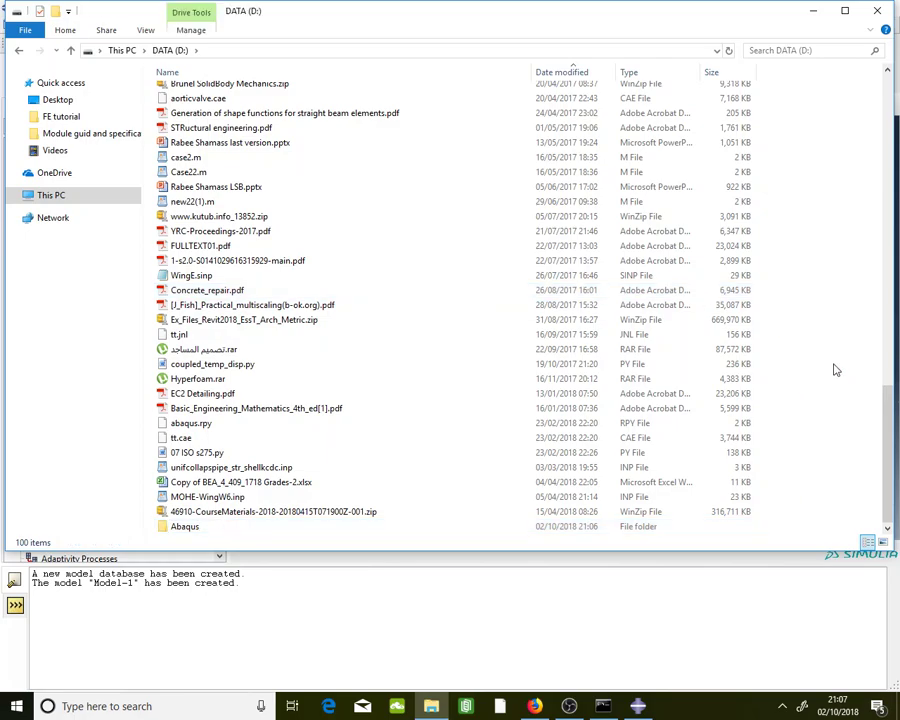
{"action": "key", "text": "alt+F4"}
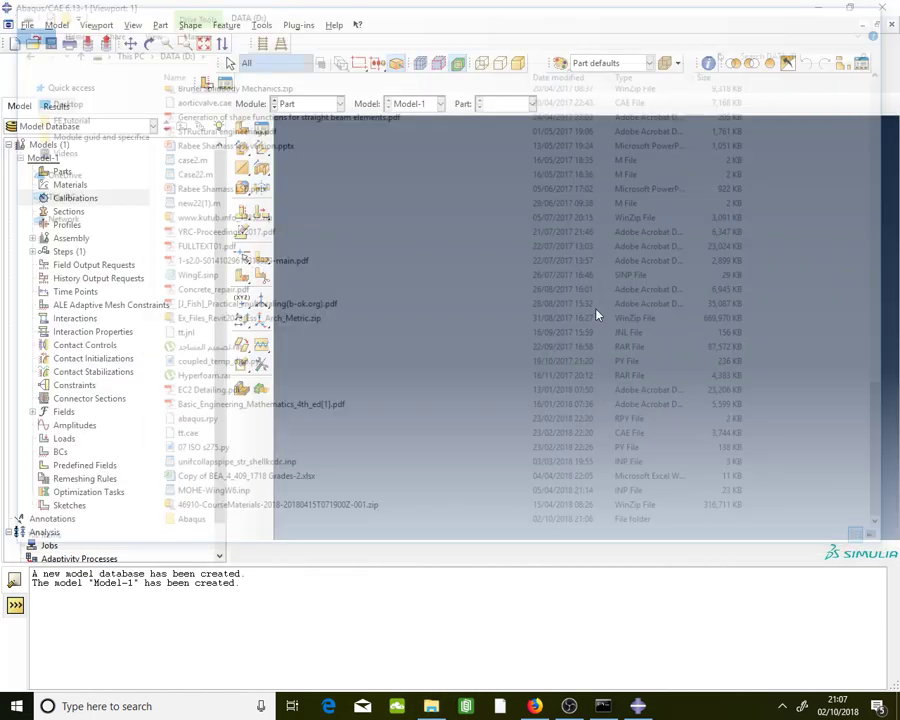
Set the work directory to the Abaqus folder on the D: drive
{"action": "left_click", "coordinate": [28, 25]}
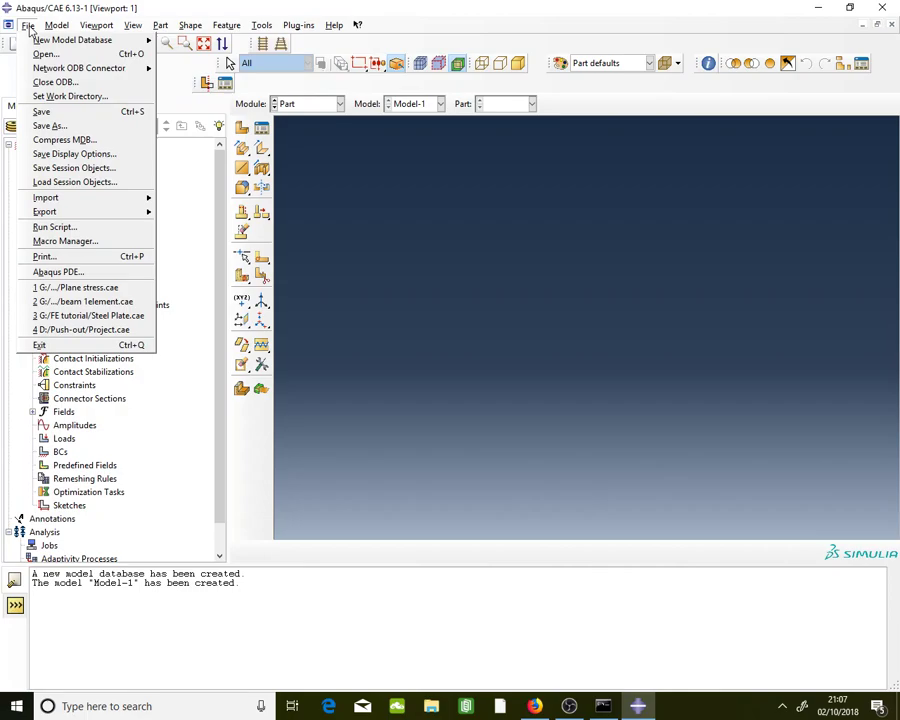
{"action": "left_click", "coordinate": [101, 100]}
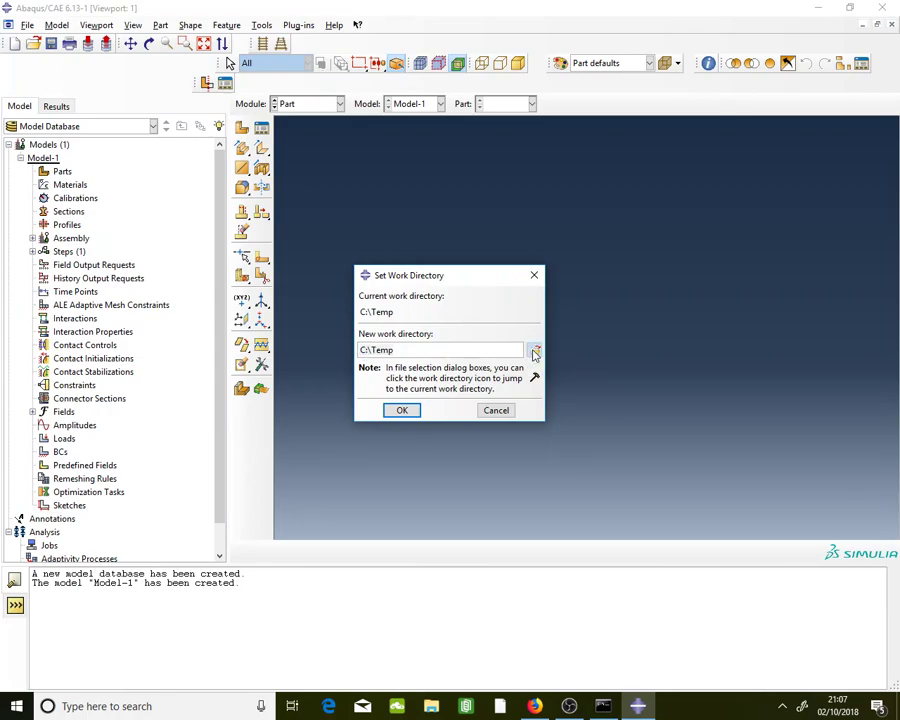
{"action": "left_click", "coordinate": [535, 352]}
{"action": "left_click", "coordinate": [390, 268]}
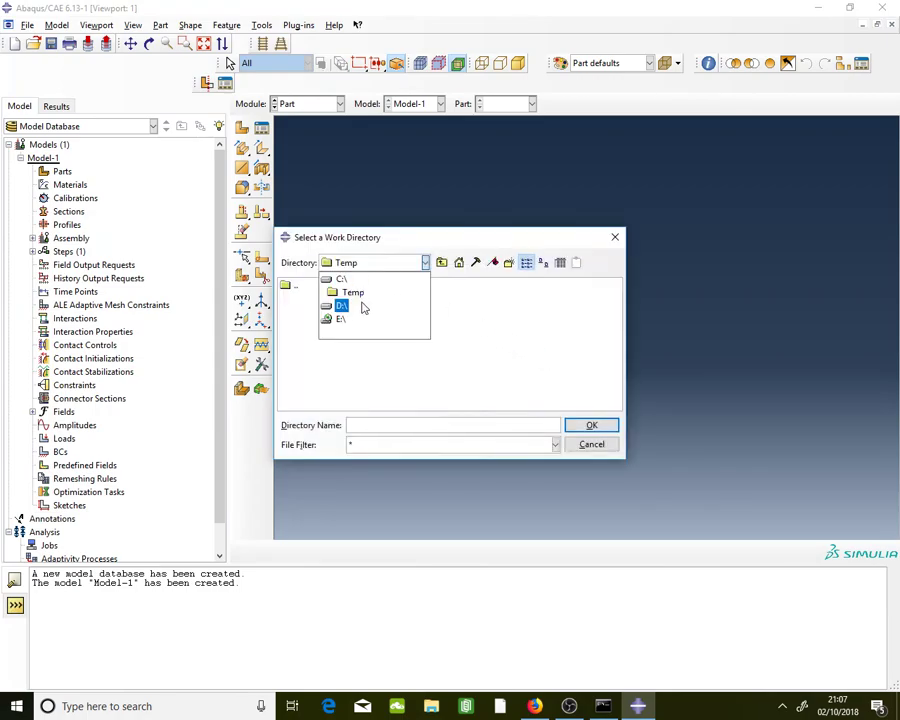
{"action": "left_click", "coordinate": [362, 306]}
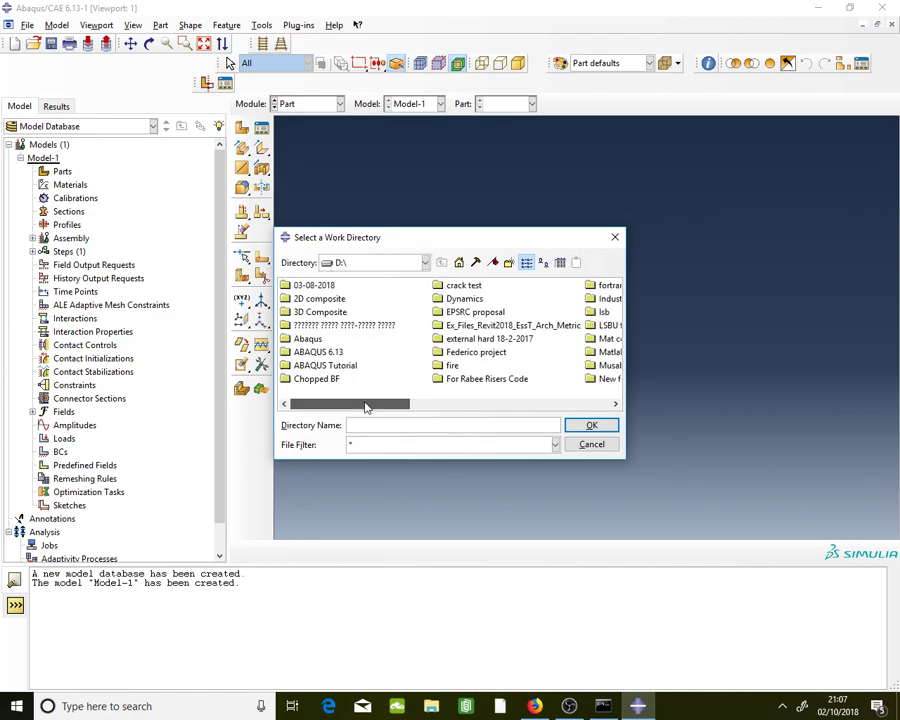
{"action": "left_click", "coordinate": [318, 342]}
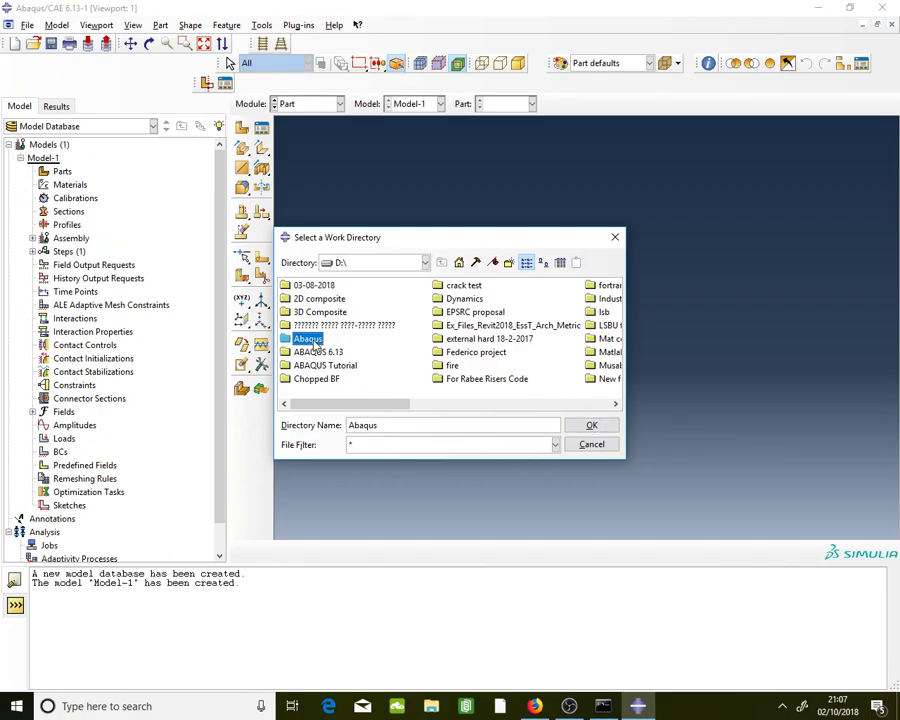
{"action": "left_click", "coordinate": [594, 427]}
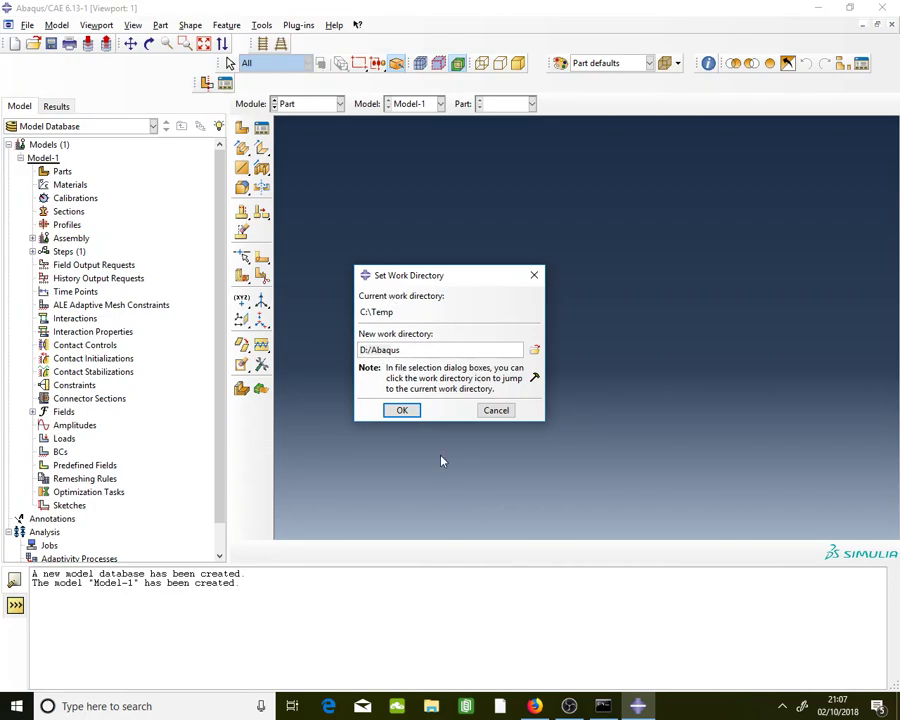
{"action": "left_click", "coordinate": [408, 406]}
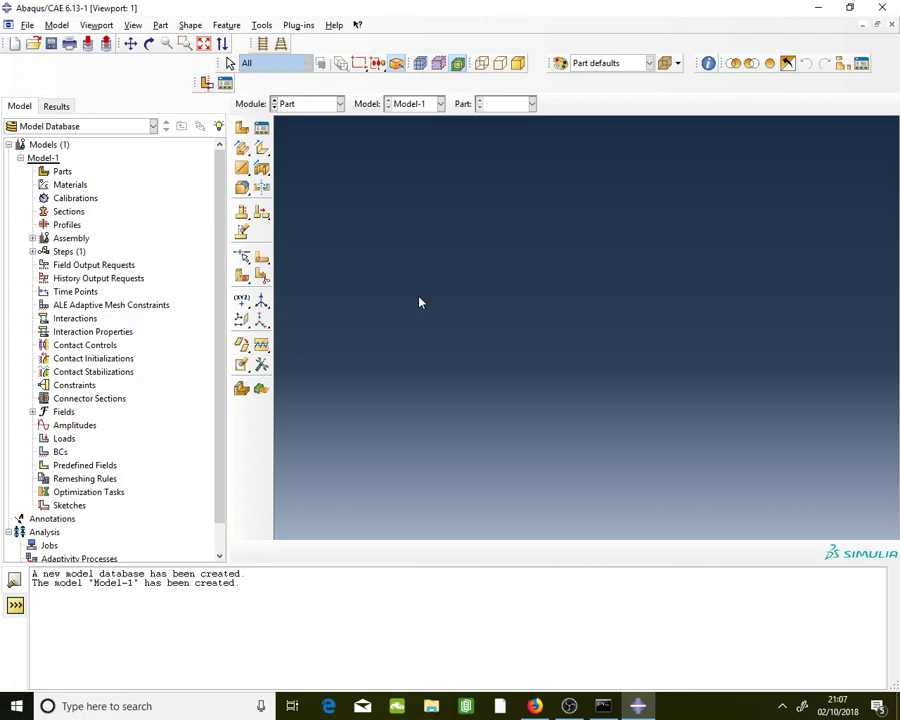
In the Part module, create a 2D planar deformable wire part named Beam with approximate size 200
{"action": "left_click", "coordinate": [320, 107]}
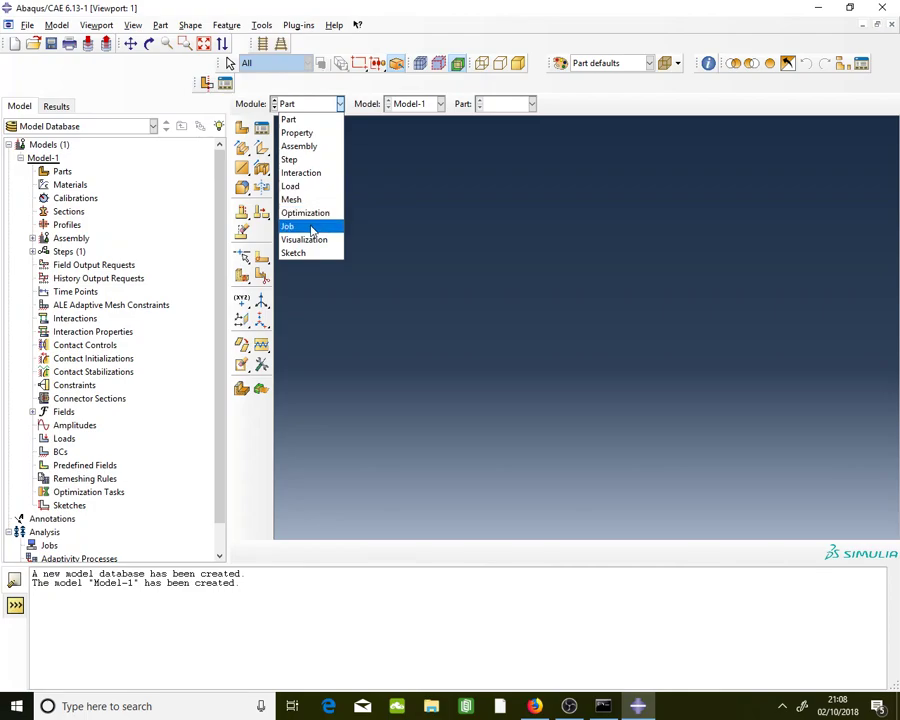
{"action": "left_click", "coordinate": [296, 120]}
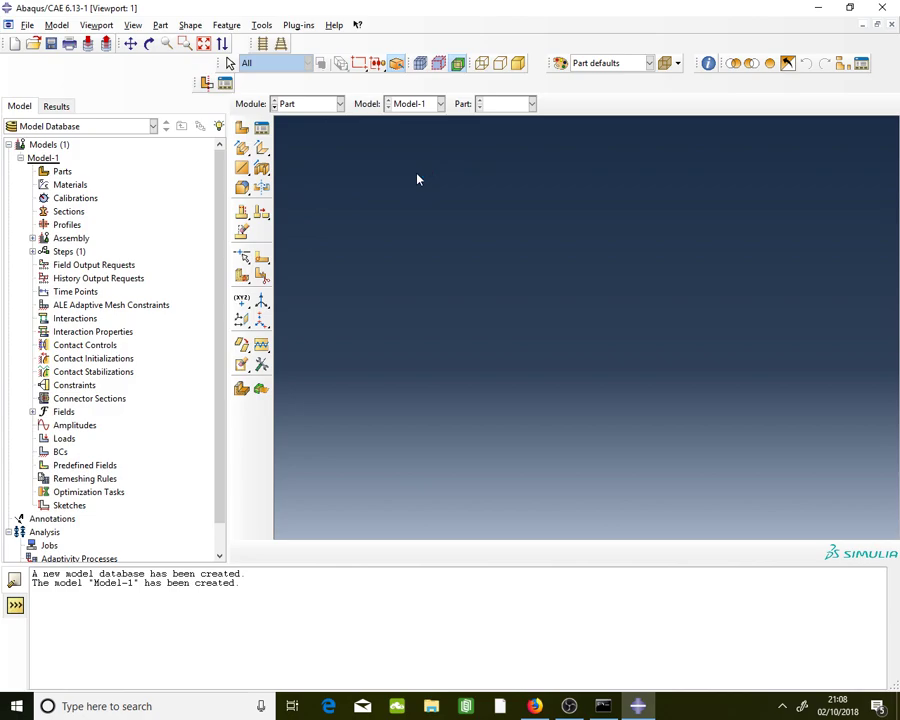
{"action": "left_click", "coordinate": [243, 134]}
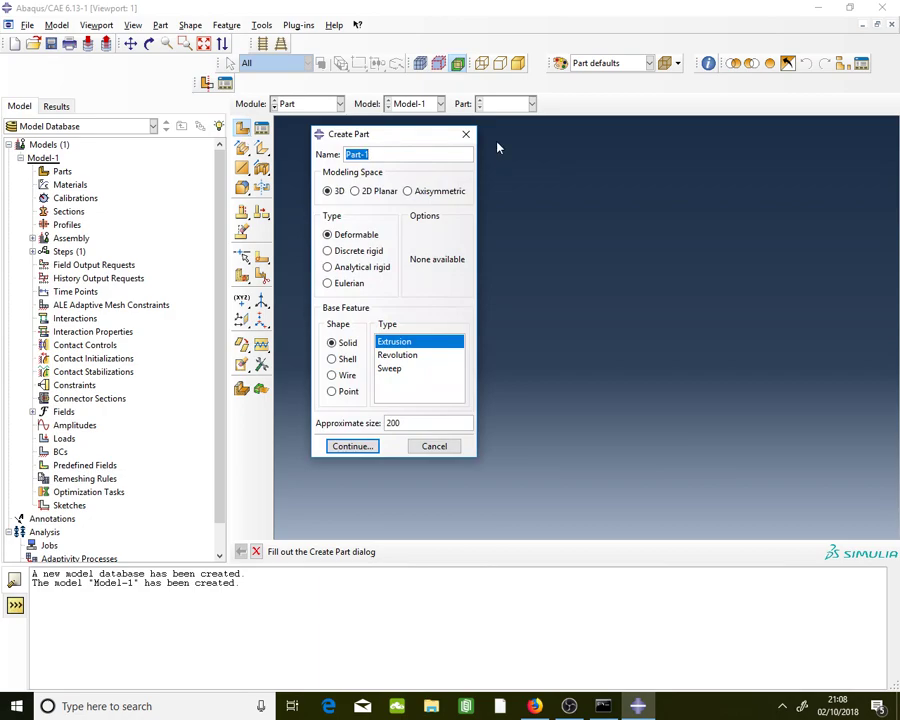
{"action": "key", "text": "Caps_Lock"}
{"action": "type", "text": "B"}
{"action": "key", "text": "Caps_Lock"}
{"action": "type", "text": "eam"}
{"action": "left_click", "coordinate": [380, 193]}
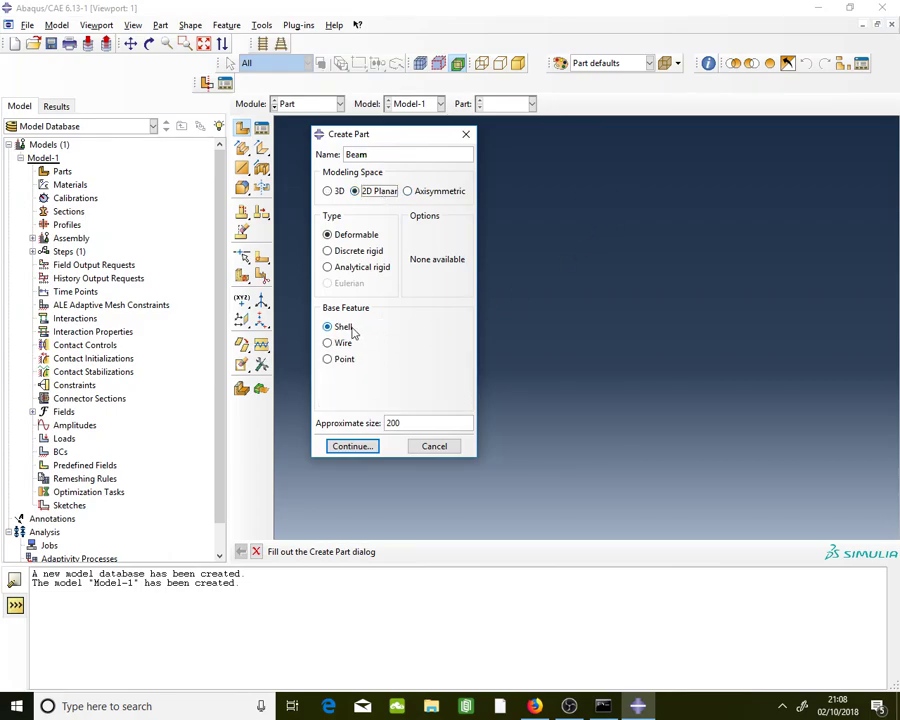
{"action": "left_click", "coordinate": [344, 343]}
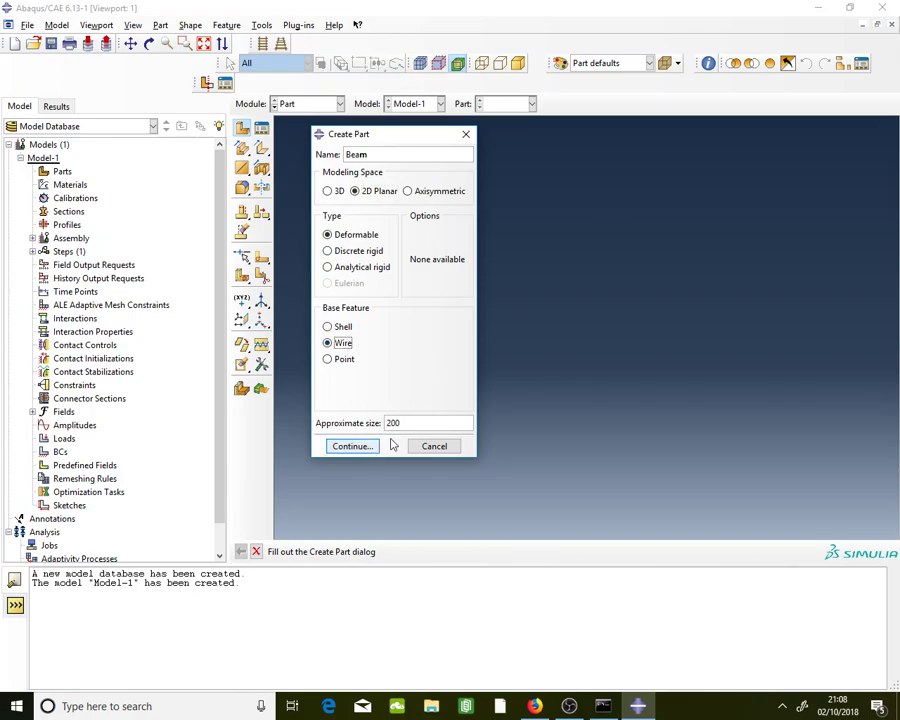
{"action": "left_click", "coordinate": [352, 445]}
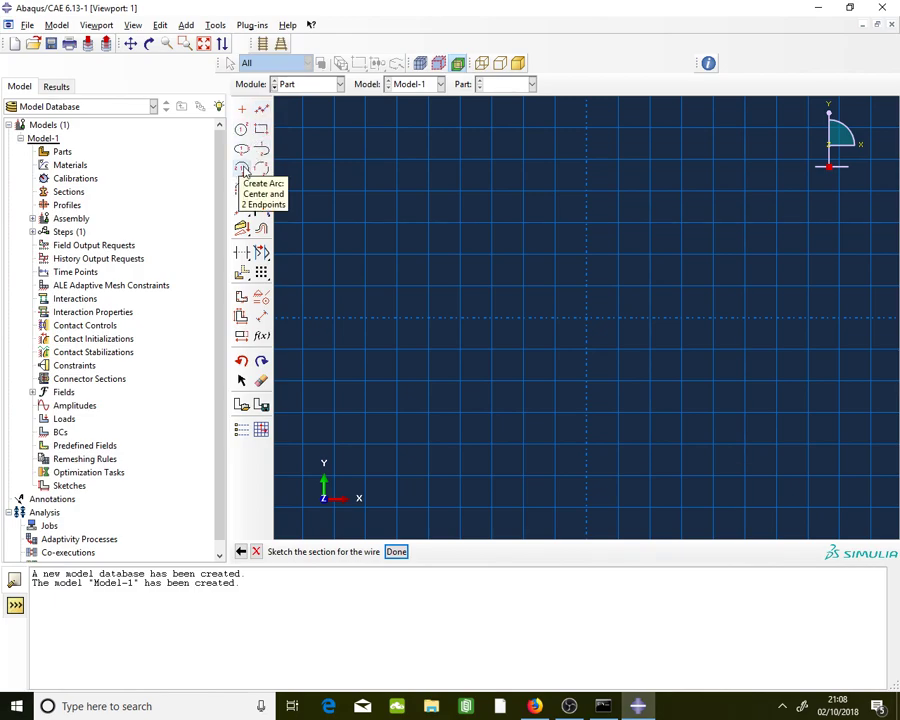
Sketch the beam's wire as a connected line from 0,0 to 1200,0 and finish the section sketch
{"action": "left_click", "coordinate": [262, 112]}
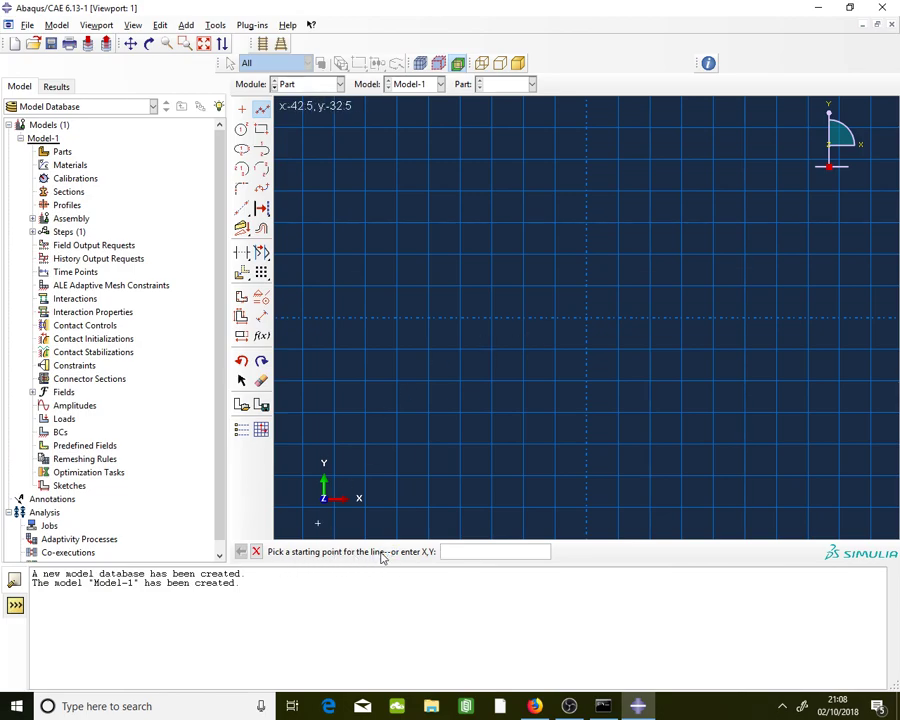
{"action": "key", "text": "alt+Tab"}
{"action": "scroll", "coordinate": [370, 408], "scroll_direction": "up", "scroll_amount": 15}
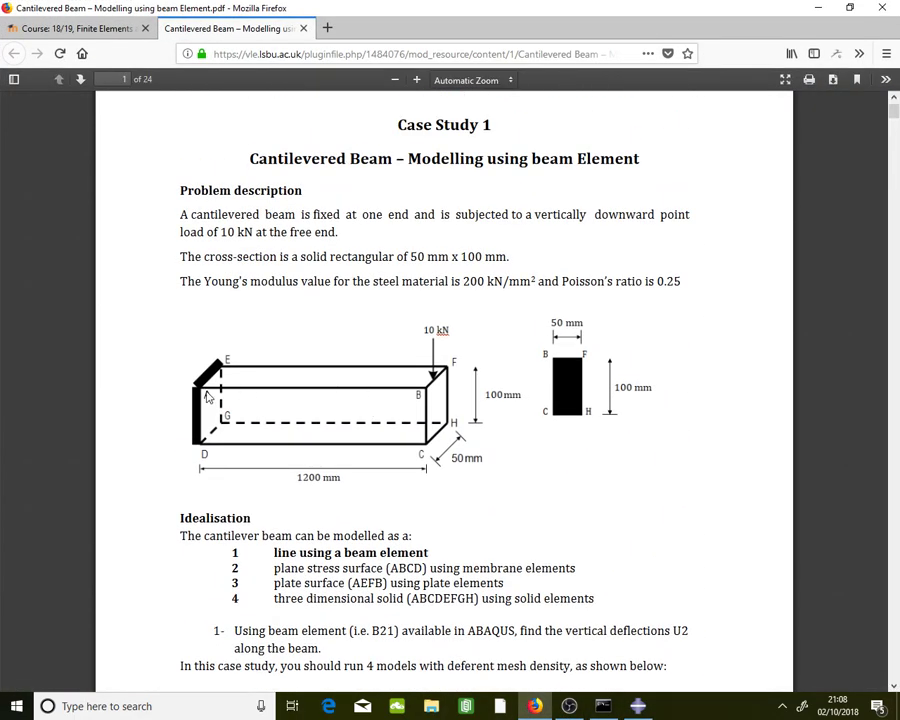
{"action": "left_click", "coordinate": [823, 7]}
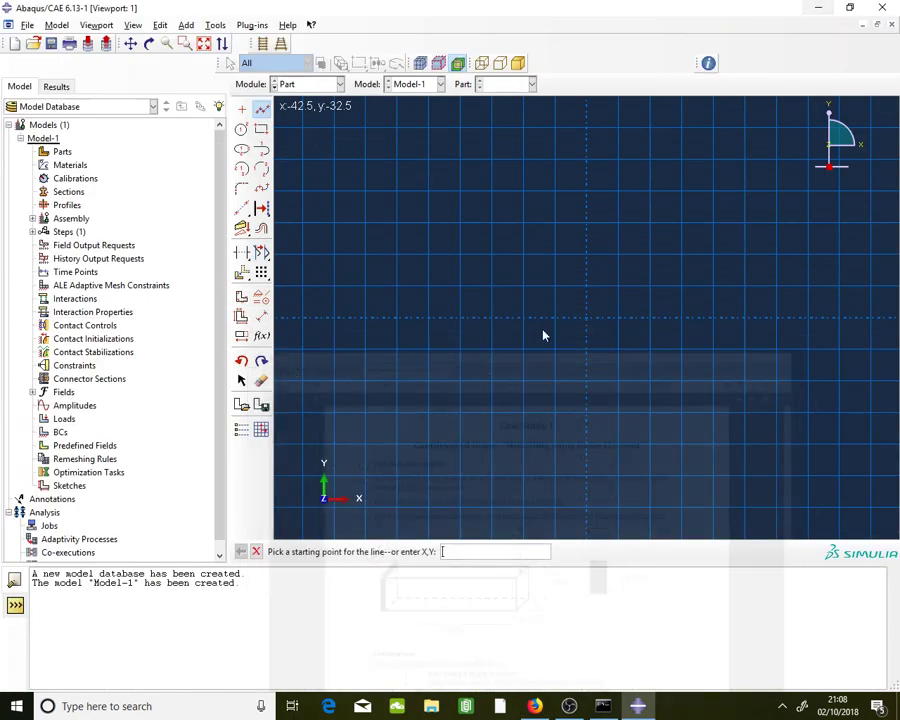
{"action": "type", "text": "0,0"}
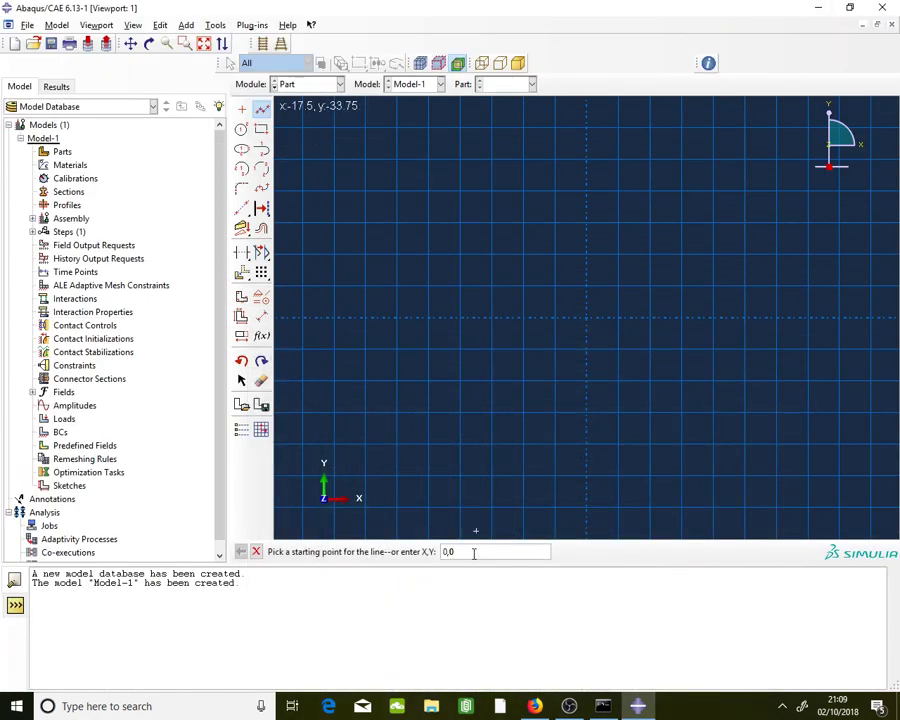
{"action": "key", "text": "Return"}
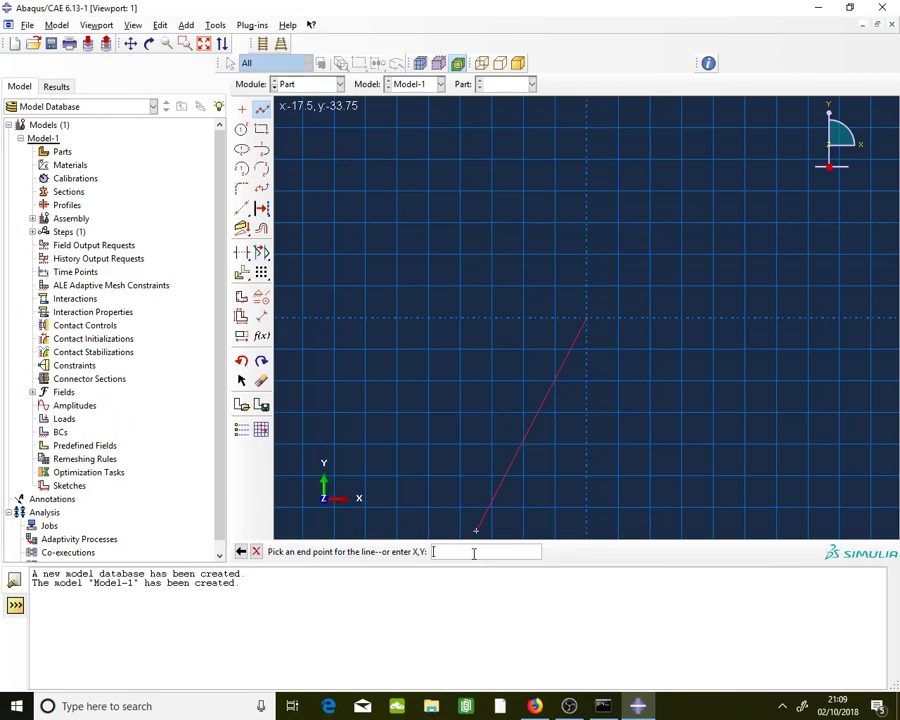
{"action": "type", "text": "1200,0"}
{"action": "key", "text": "Return"}
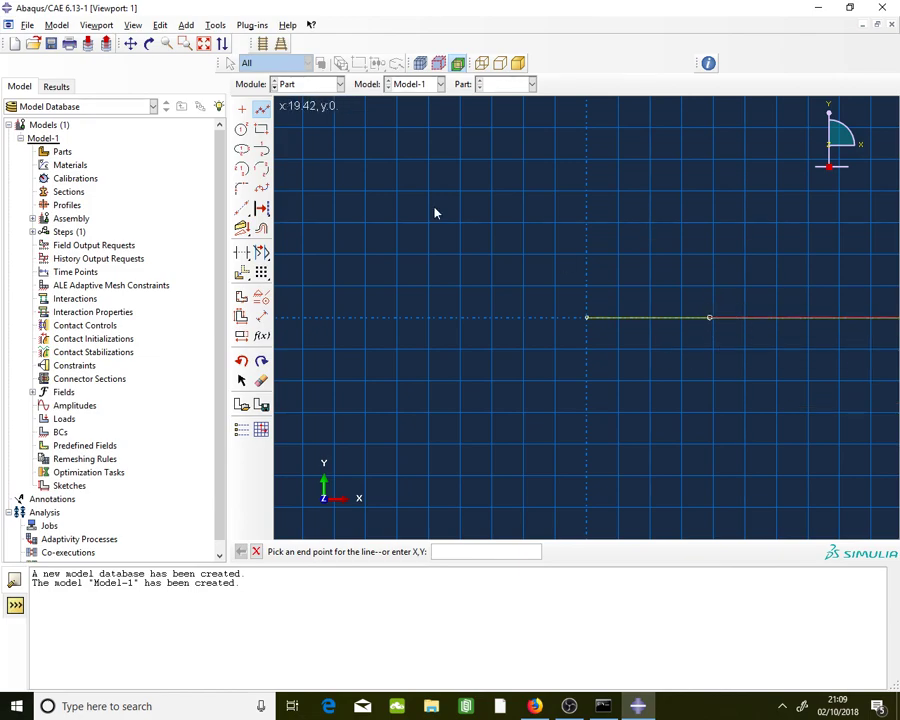
{"action": "left_click", "coordinate": [204, 46]}
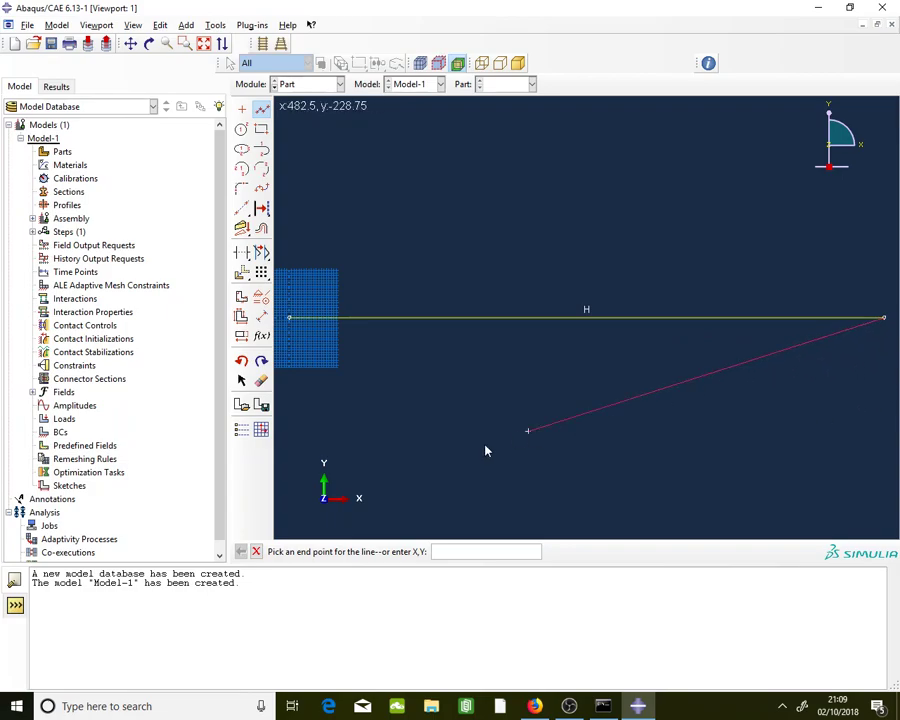
{"action": "left_click", "coordinate": [257, 553]}
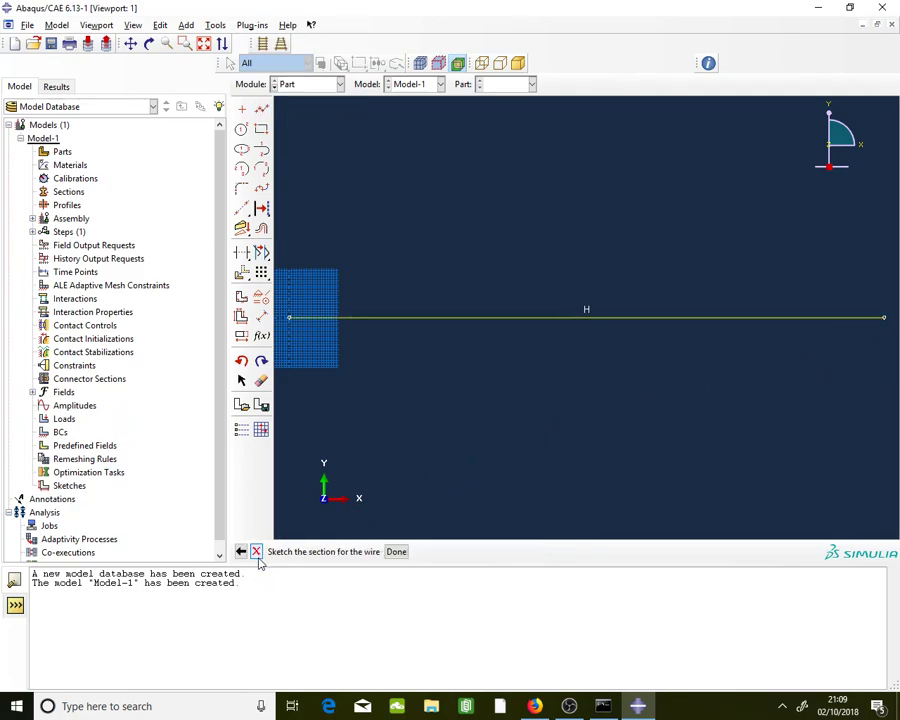
{"action": "left_click", "coordinate": [396, 552]}
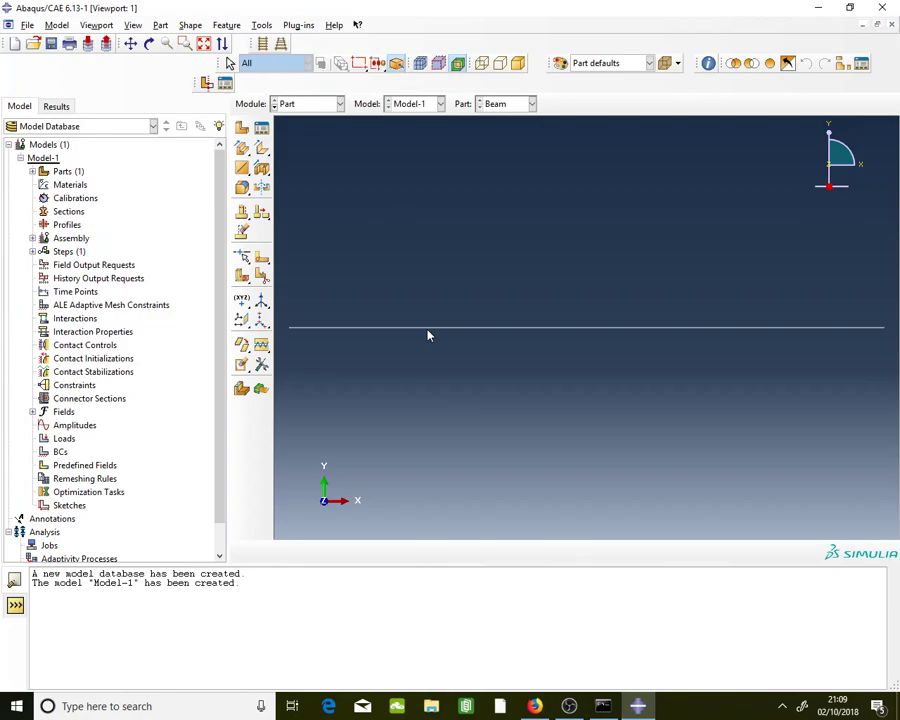
In the Property module, create a material named Steel and add the Elastic mechanical behavior to it
{"action": "left_click", "coordinate": [307, 106]}
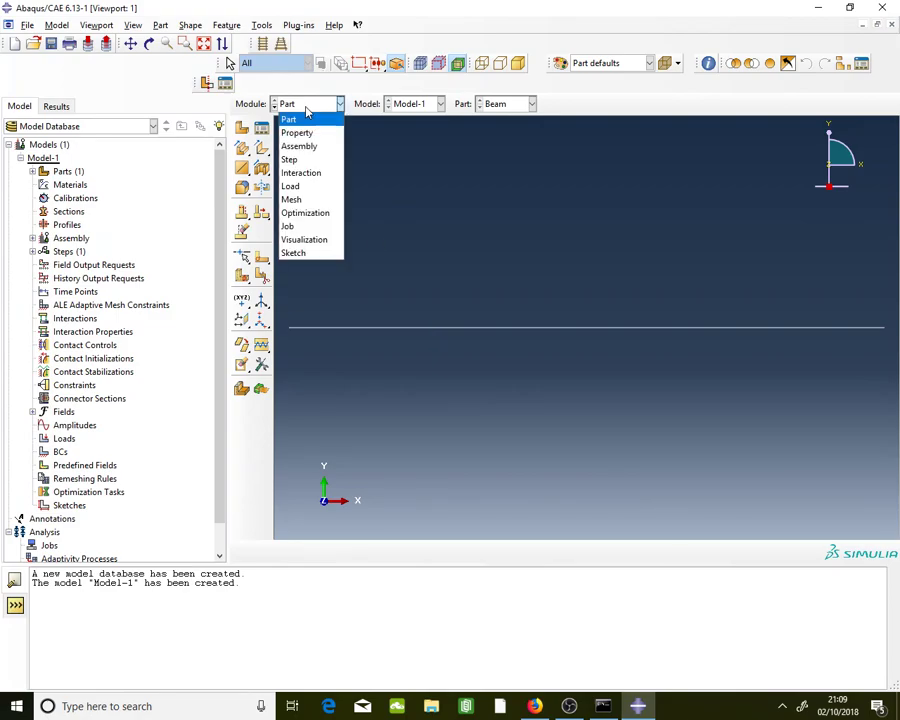
{"action": "left_click", "coordinate": [312, 134]}
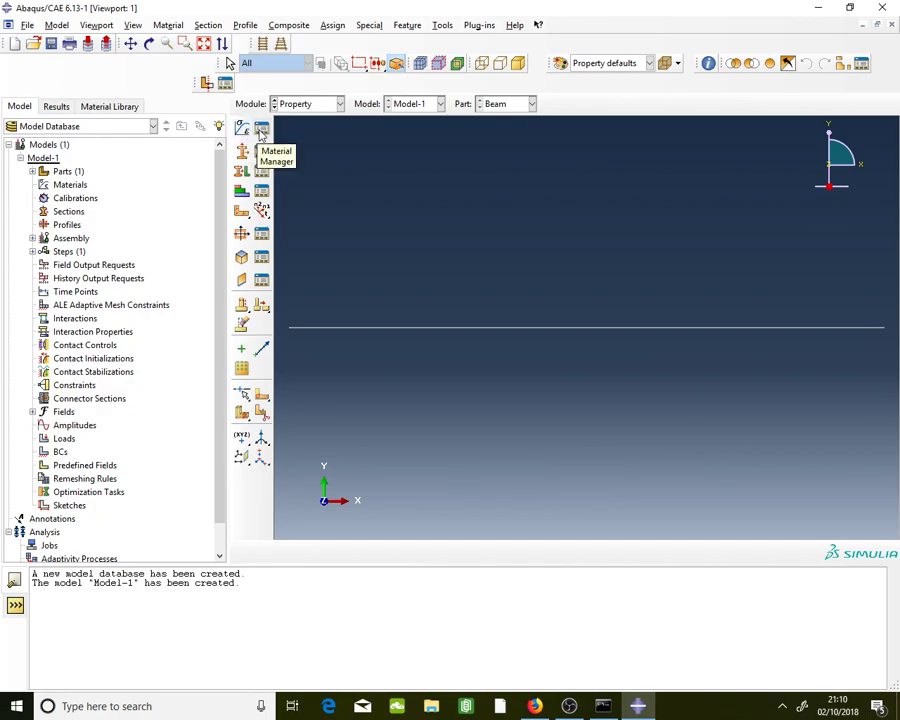
{"action": "left_click", "coordinate": [261, 133]}
{"action": "left_click_drag", "start_coordinate": [376, 187], "coordinate": [108, 135]}
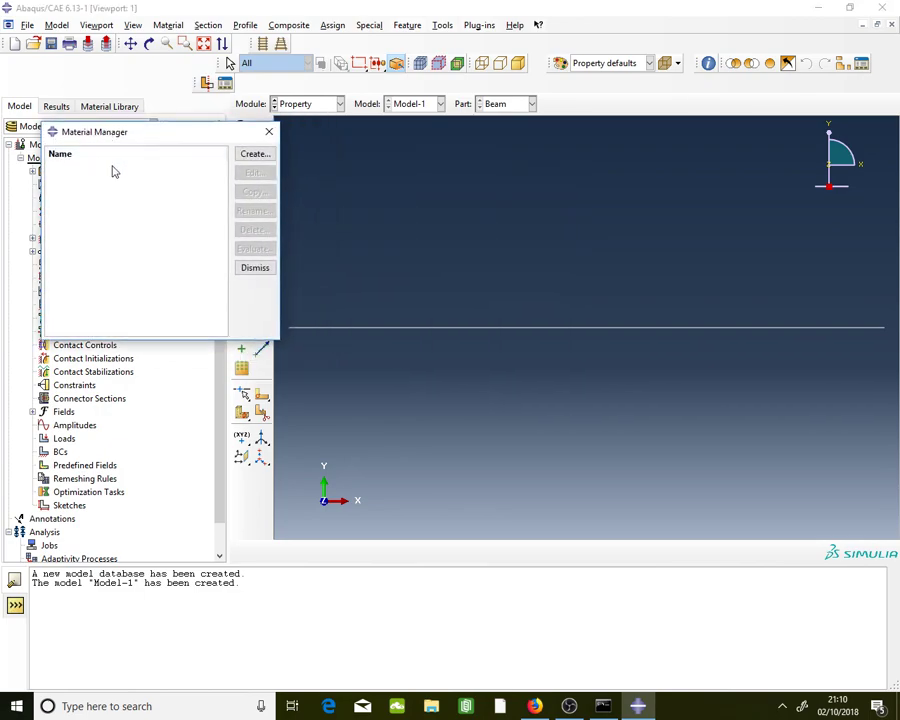
{"action": "left_click", "coordinate": [254, 155]}
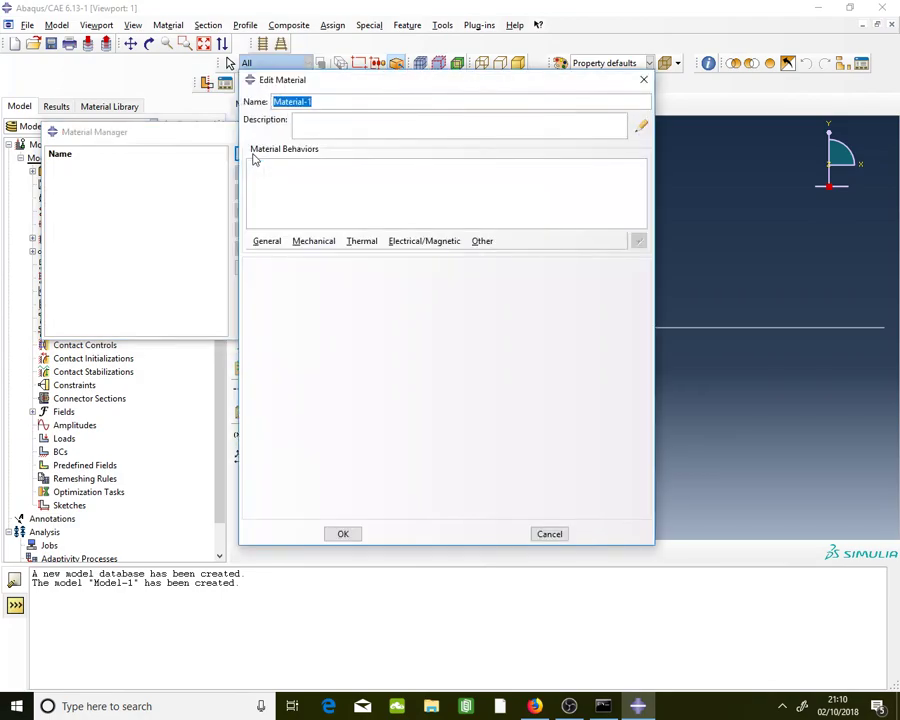
{"action": "type", "text": "Steel"}
{"action": "left_click", "coordinate": [326, 250]}
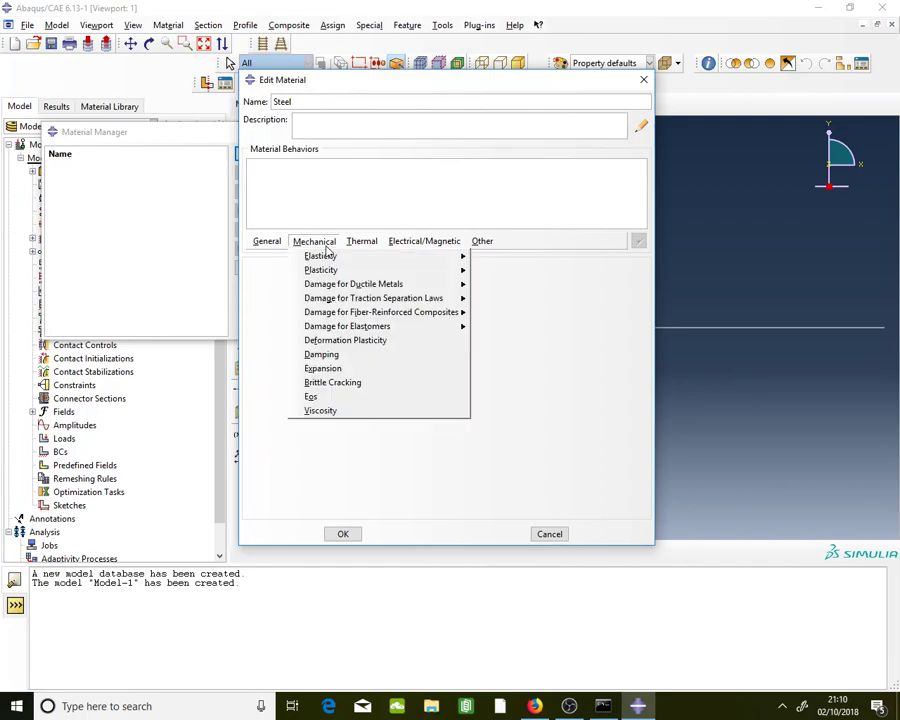
{"action": "mouse_move", "coordinate": [321, 257]}
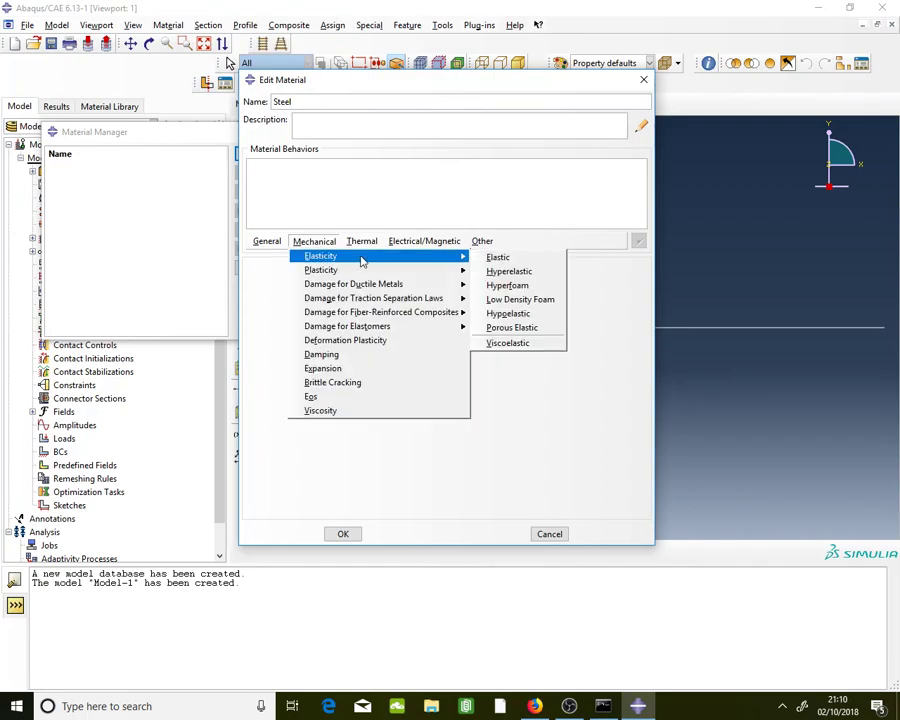
{"action": "left_click", "coordinate": [499, 258]}
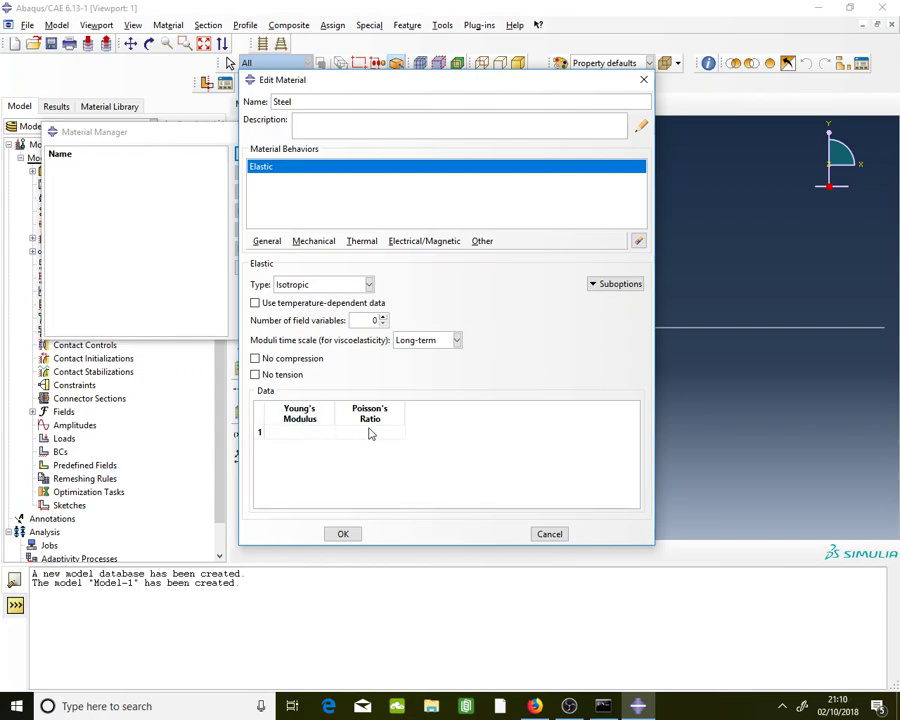
Set Steel's Young's modulus to 200000 and Poisson's ratio to 0.25 as per the case study, save it and close the Material Manager
{"action": "left_click", "coordinate": [310, 434]}
{"action": "left_click", "coordinate": [535, 706]}
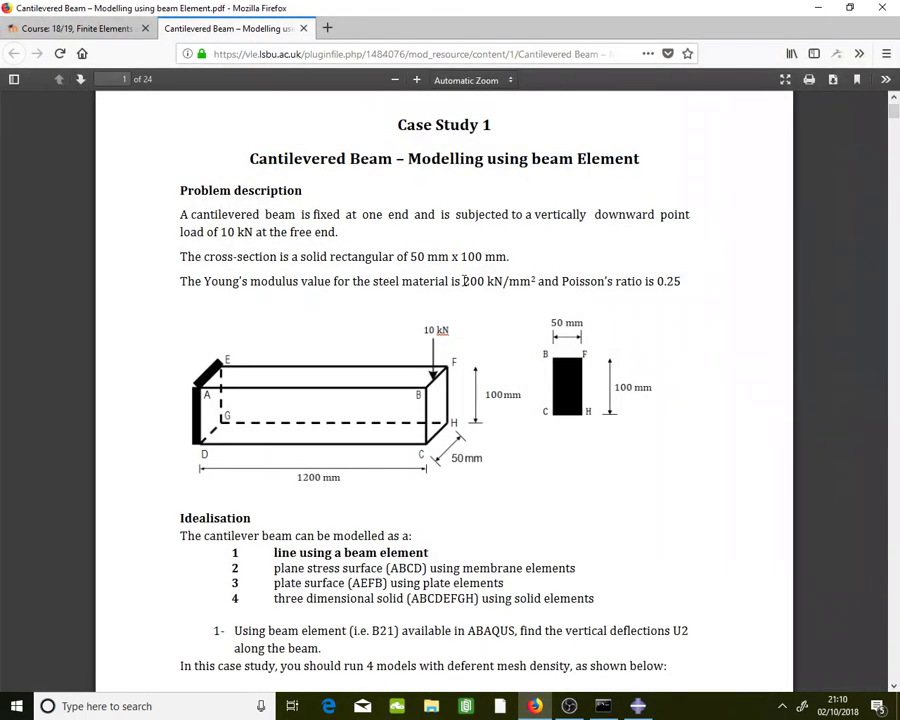
{"action": "left_click_drag", "start_coordinate": [462, 281], "coordinate": [535, 282]}
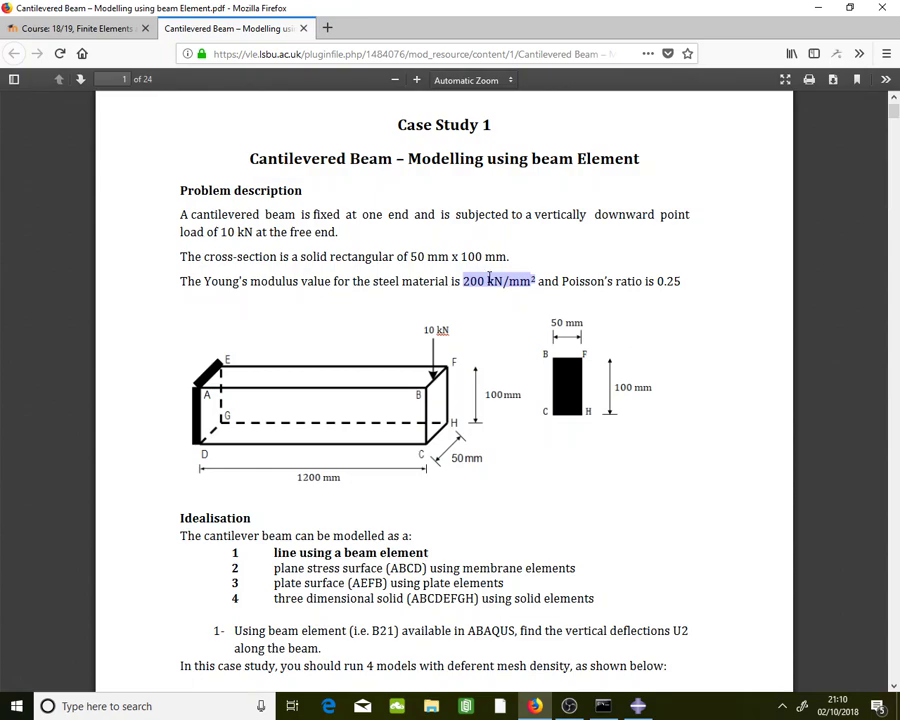
{"action": "left_click", "coordinate": [818, 7]}
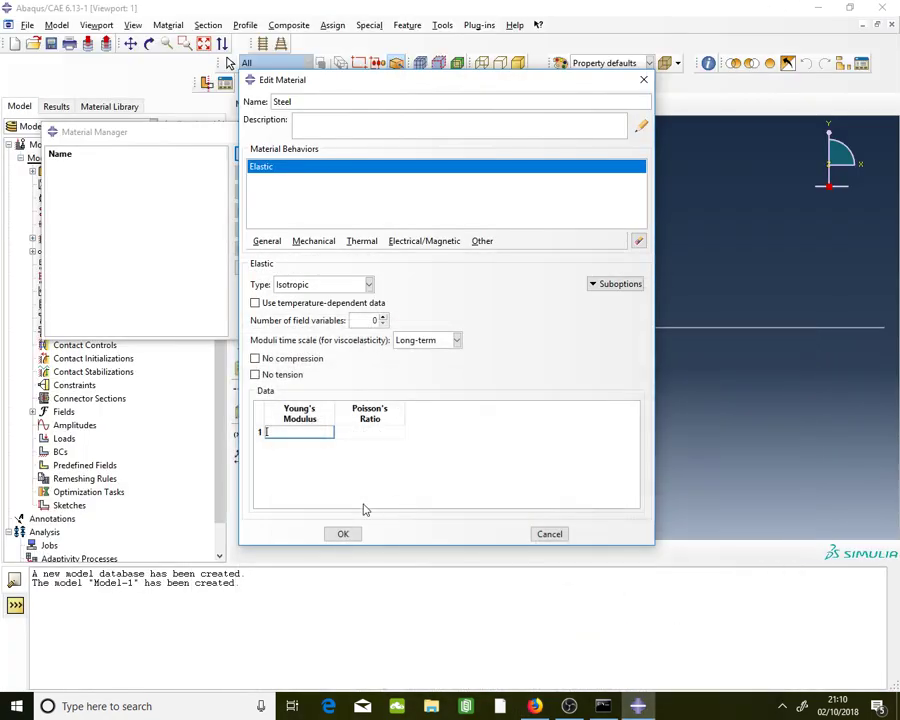
{"action": "type", "text": "200000"}
{"action": "left_click", "coordinate": [282, 432]}
{"action": "left_click", "coordinate": [367, 432]}
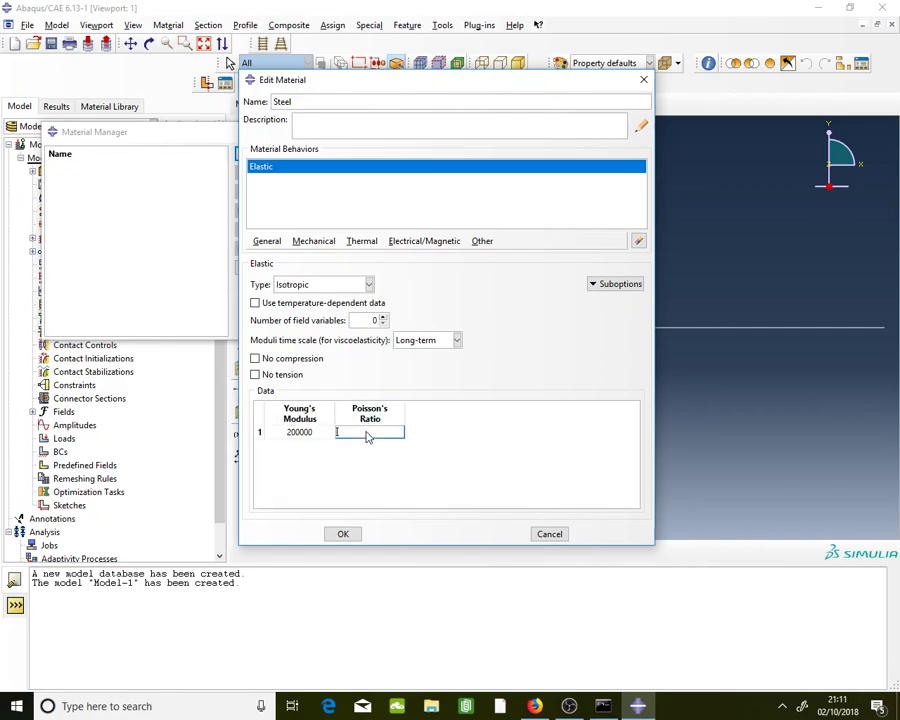
{"action": "type", "text": "0.25"}
{"action": "key", "text": "Return"}
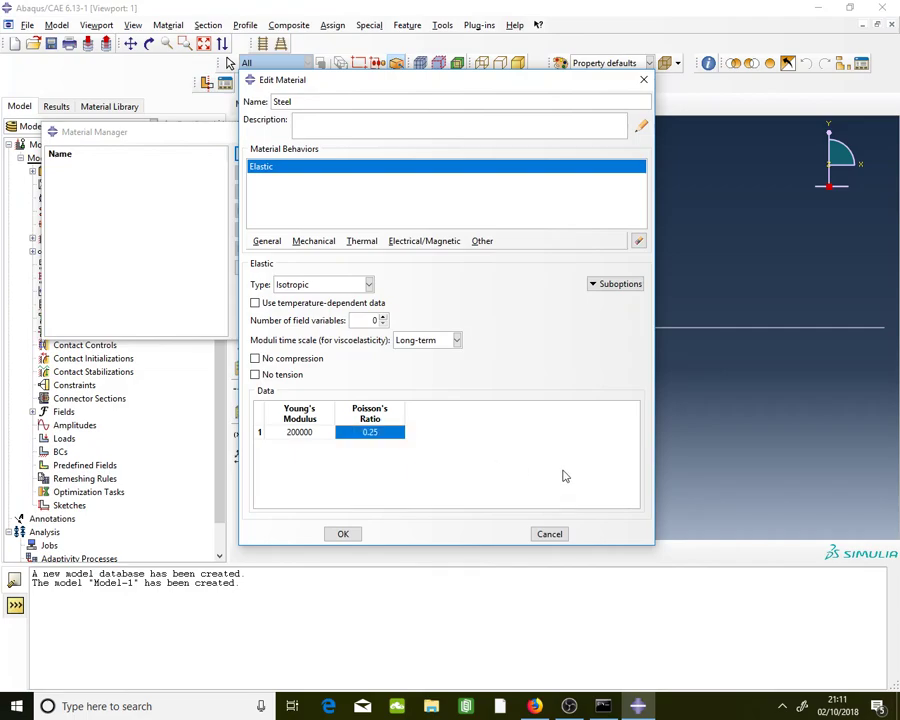
{"action": "left_click", "coordinate": [343, 535]}
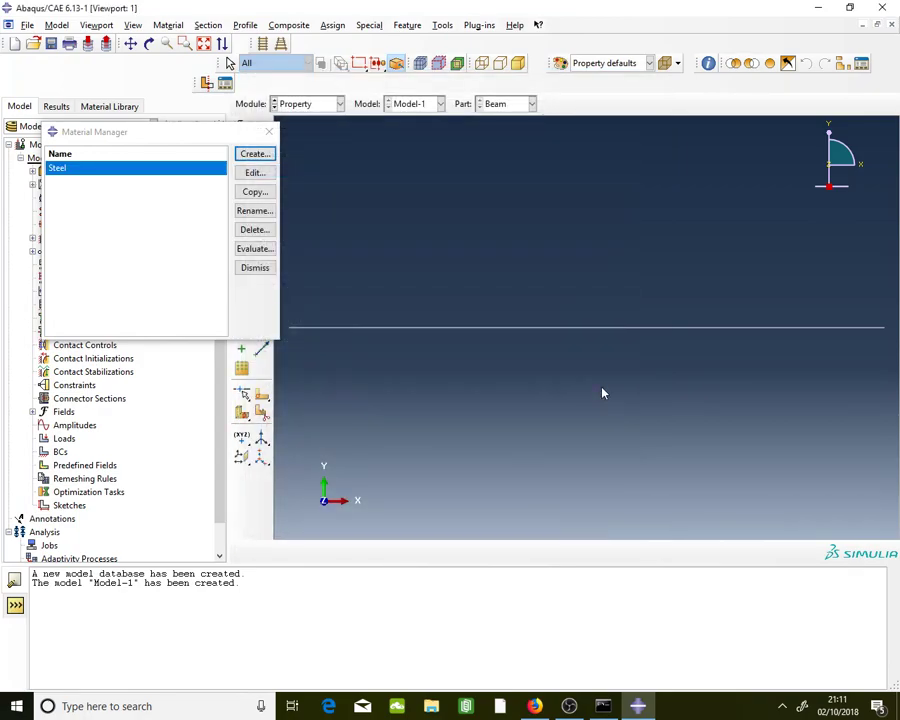
{"action": "left_click_drag", "start_coordinate": [135, 134], "coordinate": [488, 124]}
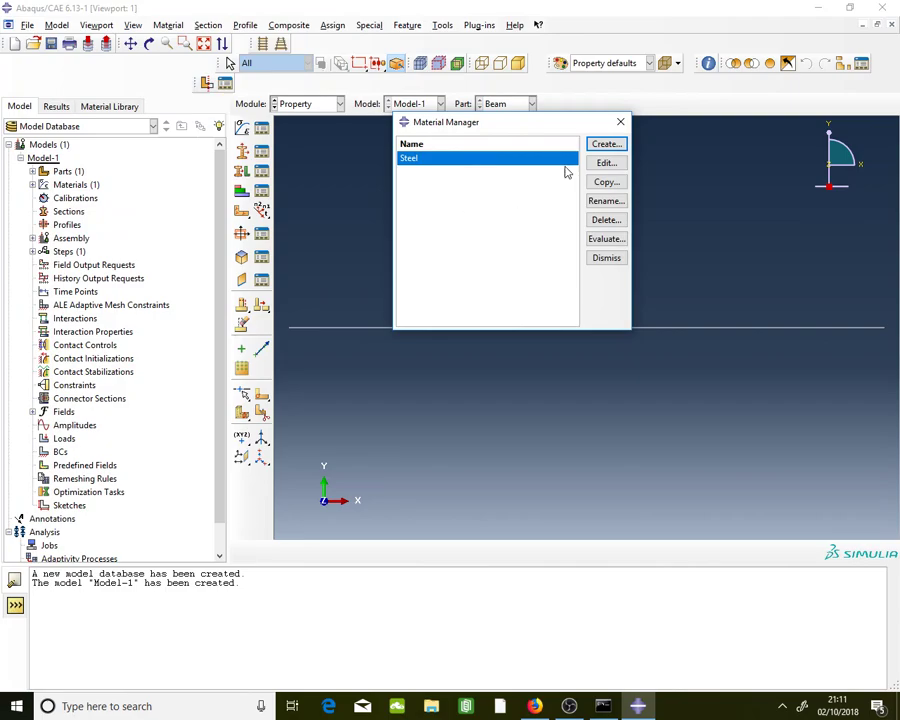
{"action": "left_click", "coordinate": [604, 258]}
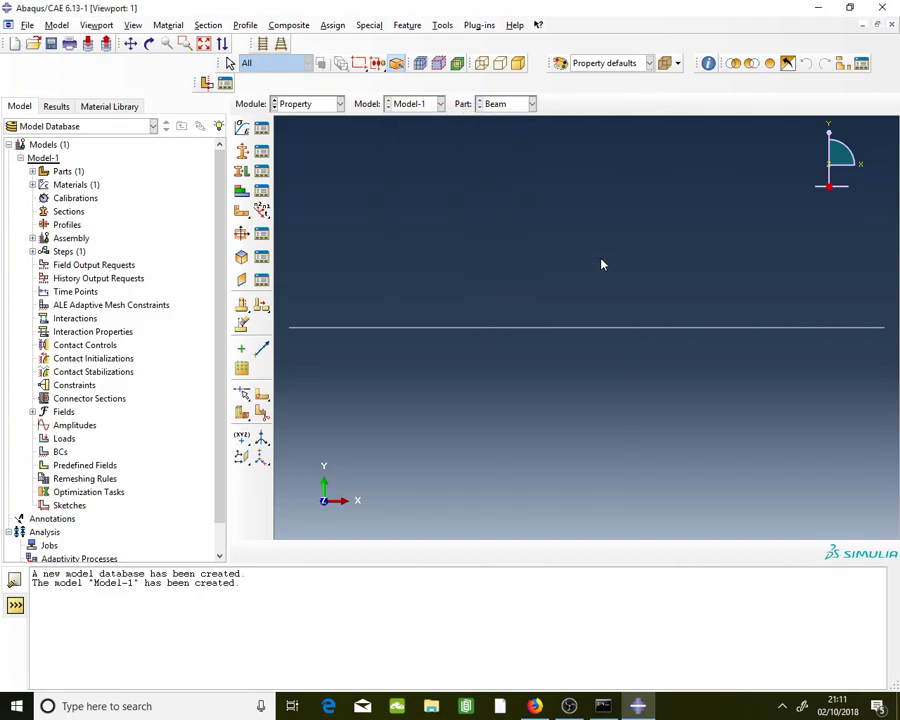
Create a section named Beam_Sec with category Beam and type Beam, and continue to its beam section settings
{"action": "left_click", "coordinate": [262, 152]}
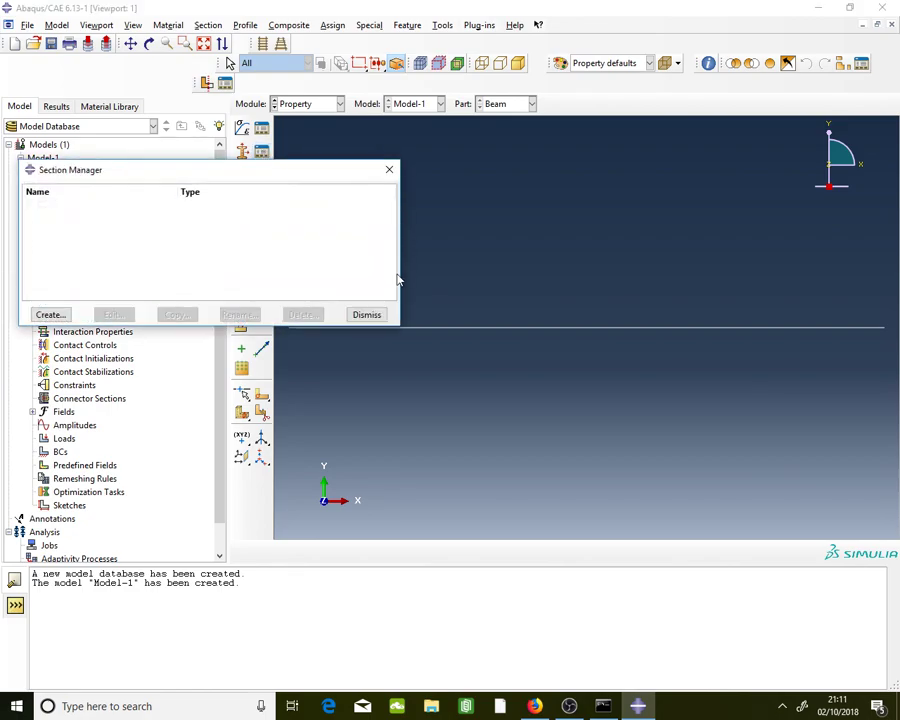
{"action": "left_click", "coordinate": [50, 315]}
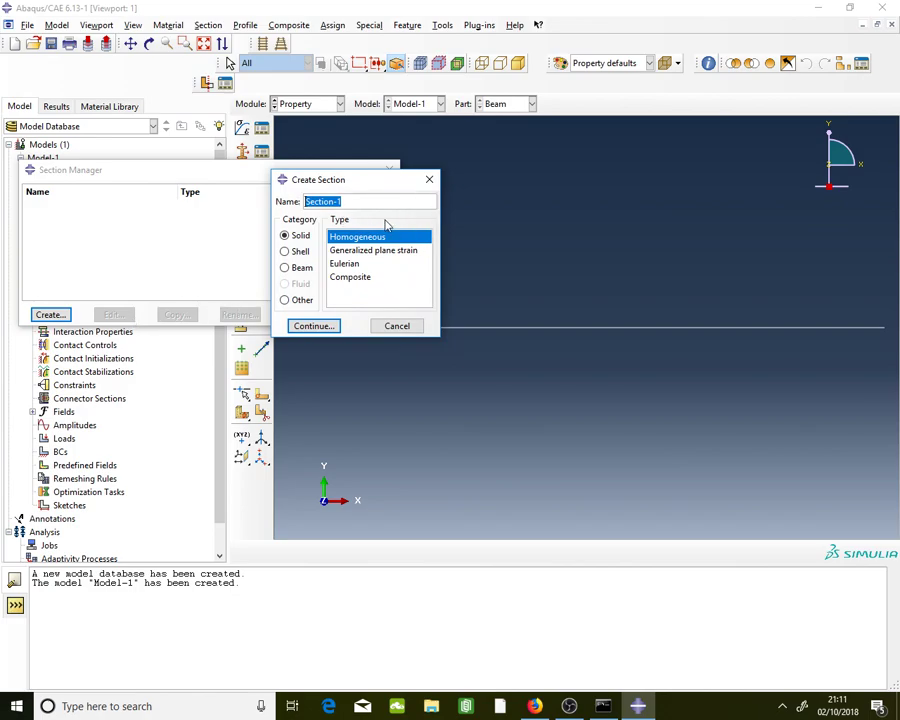
{"action": "key", "text": "Caps_Lock"}
{"action": "type", "text": "B"}
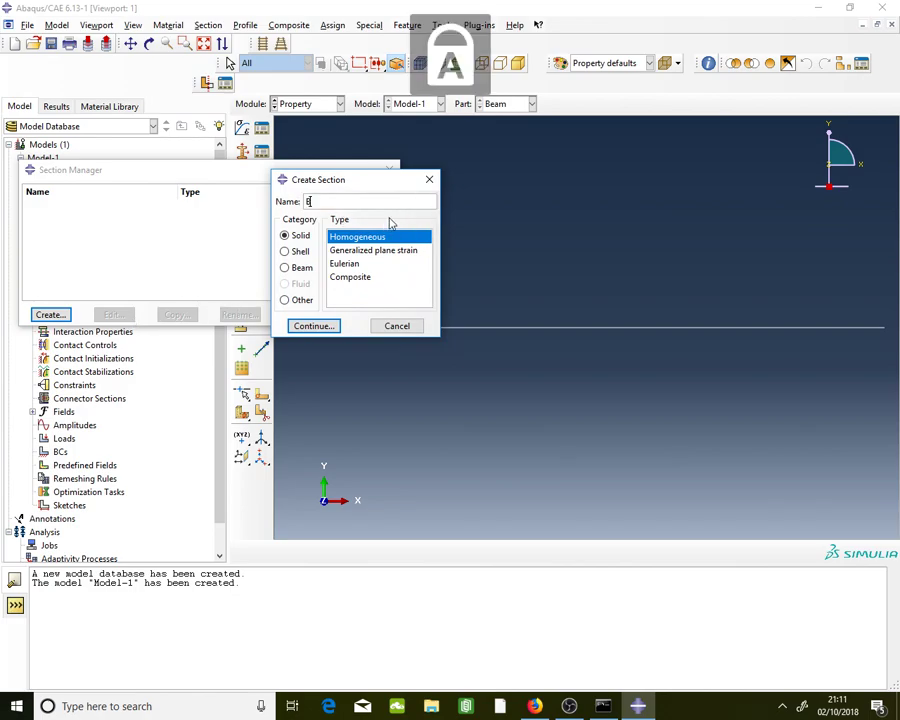
{"action": "key", "text": "Caps_Lock"}
{"action": "type", "text": "eam"}
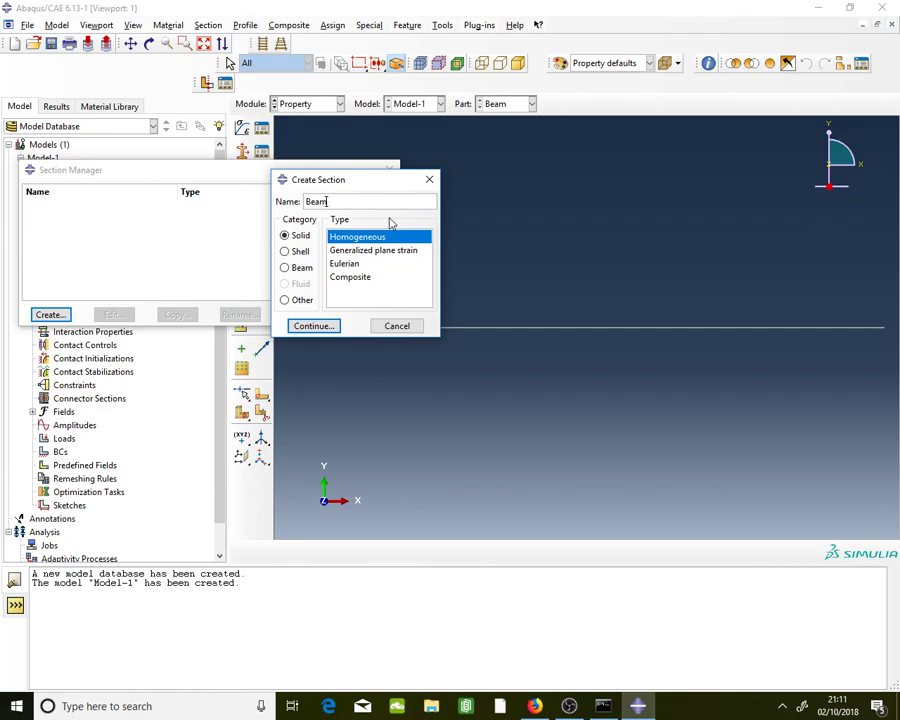
{"action": "key", "text": "Caps_Lock"}
{"action": "type", "text": "_S"}
{"action": "key", "text": "Caps_Lock"}
{"action": "type", "text": "ec"}
{"action": "left_click", "coordinate": [310, 272]}
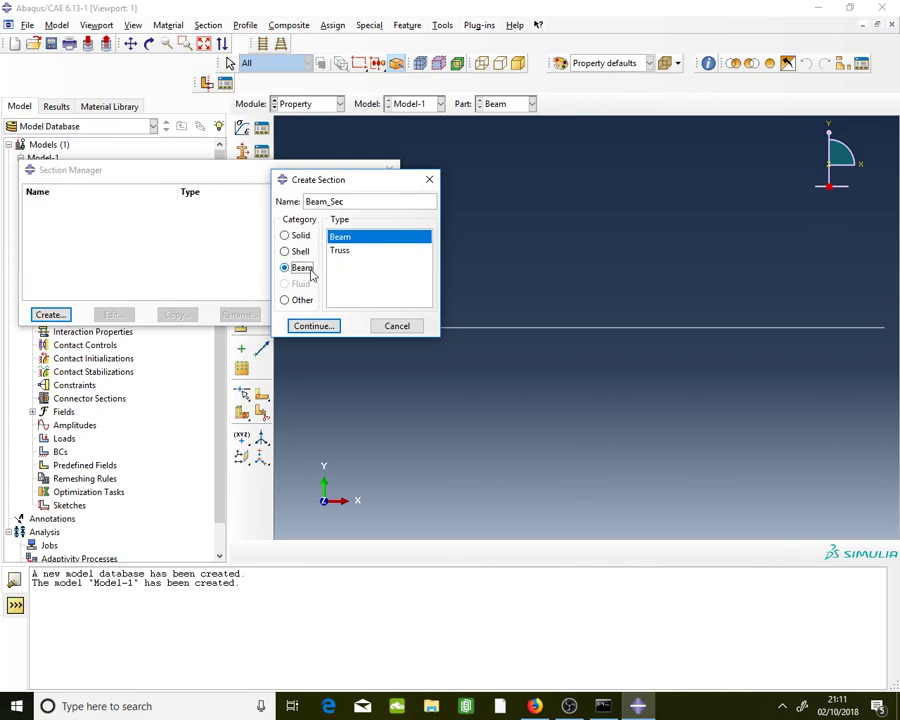
{"action": "left_click", "coordinate": [363, 252]}
{"action": "left_click", "coordinate": [363, 238]}
{"action": "left_click", "coordinate": [363, 256]}
{"action": "left_click", "coordinate": [380, 238]}
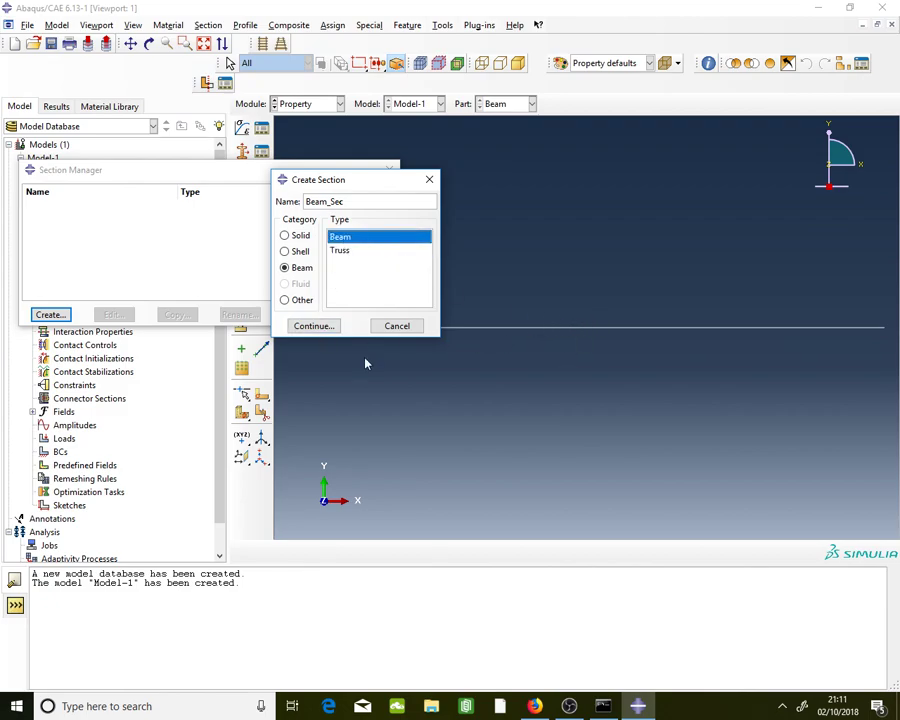
{"action": "left_click", "coordinate": [331, 327]}
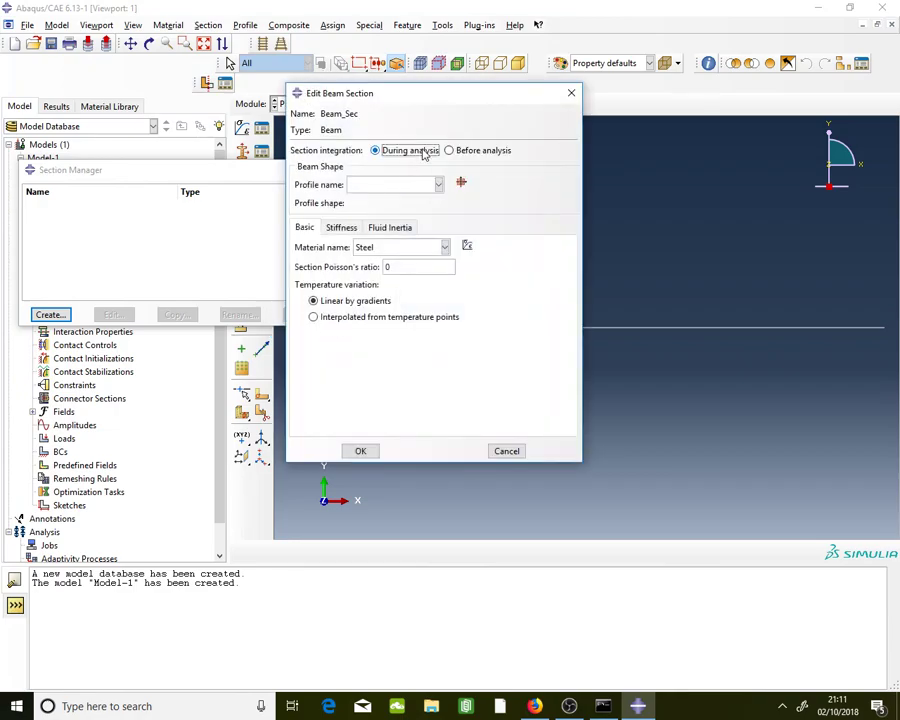
Start a new beam profile for Beam_Sec with the Rectangular shape specified in the case study and continue to its dimensions
{"action": "left_click_drag", "start_coordinate": [459, 97], "coordinate": [384, 105]}
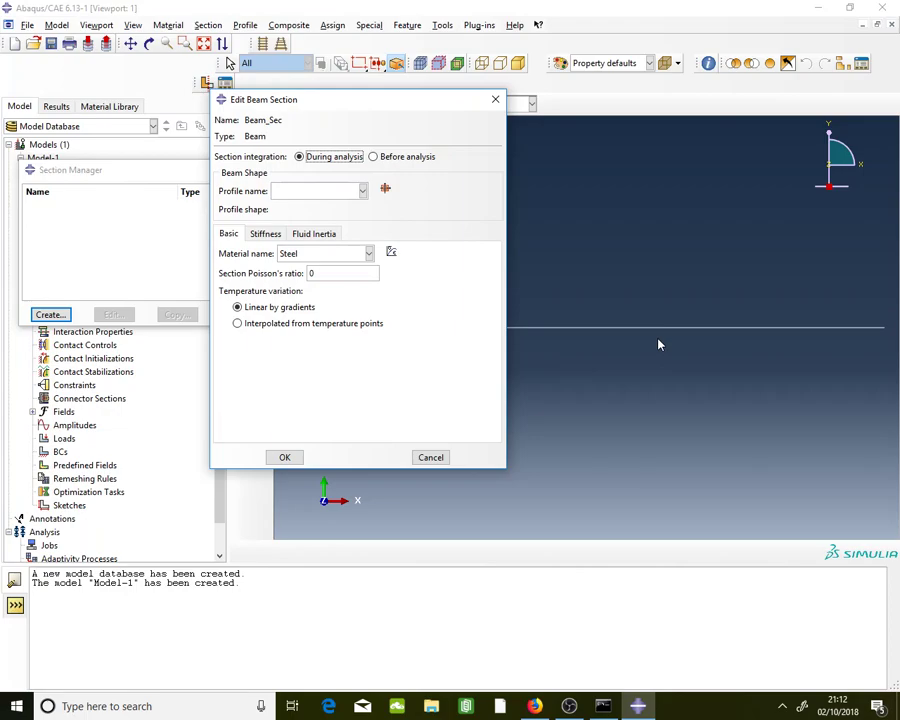
{"action": "left_click", "coordinate": [386, 189]}
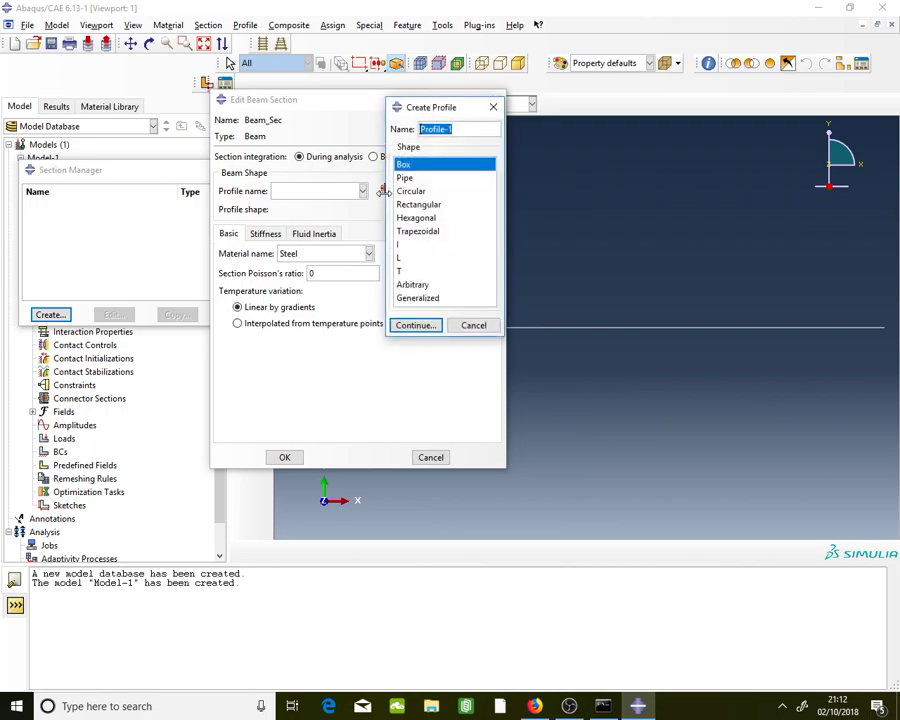
{"action": "left_click_drag", "start_coordinate": [430, 106], "coordinate": [330, 106]}
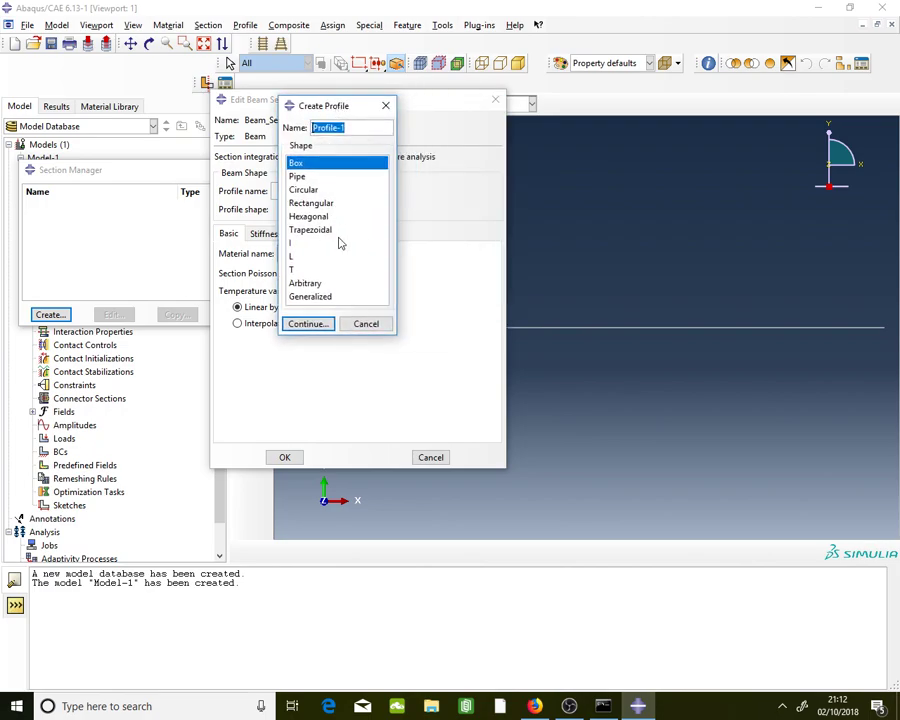
{"action": "left_click", "coordinate": [320, 203]}
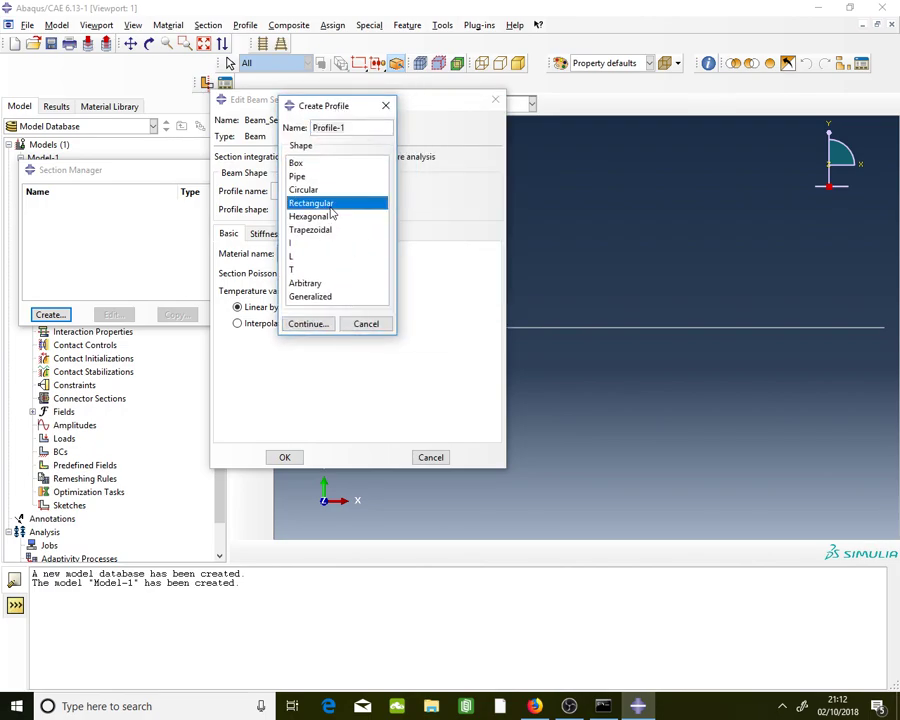
{"action": "left_click", "coordinate": [535, 706]}
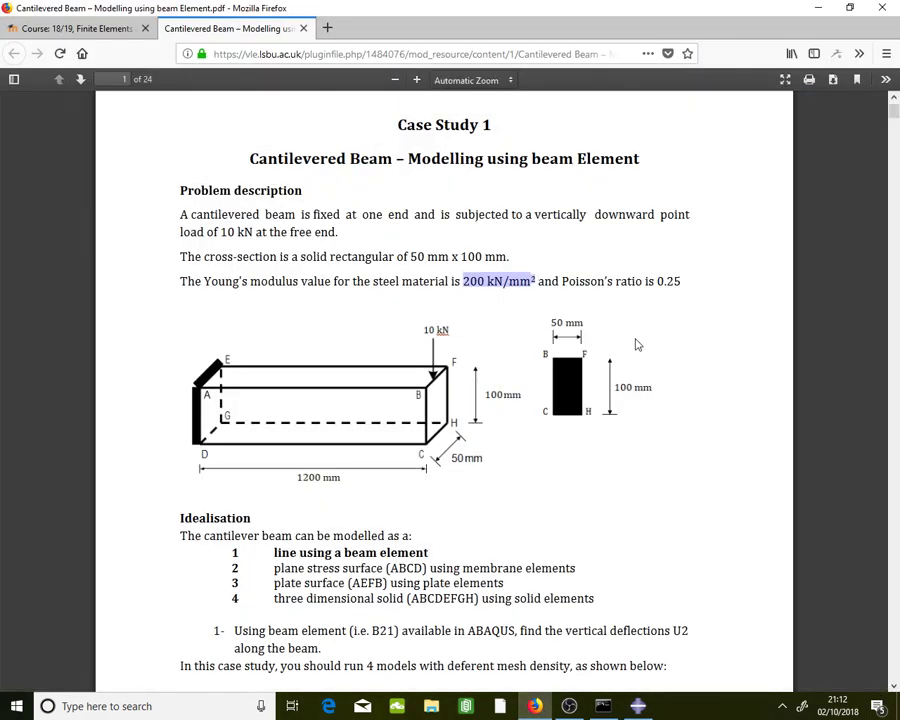
{"action": "left_click", "coordinate": [814, 14]}
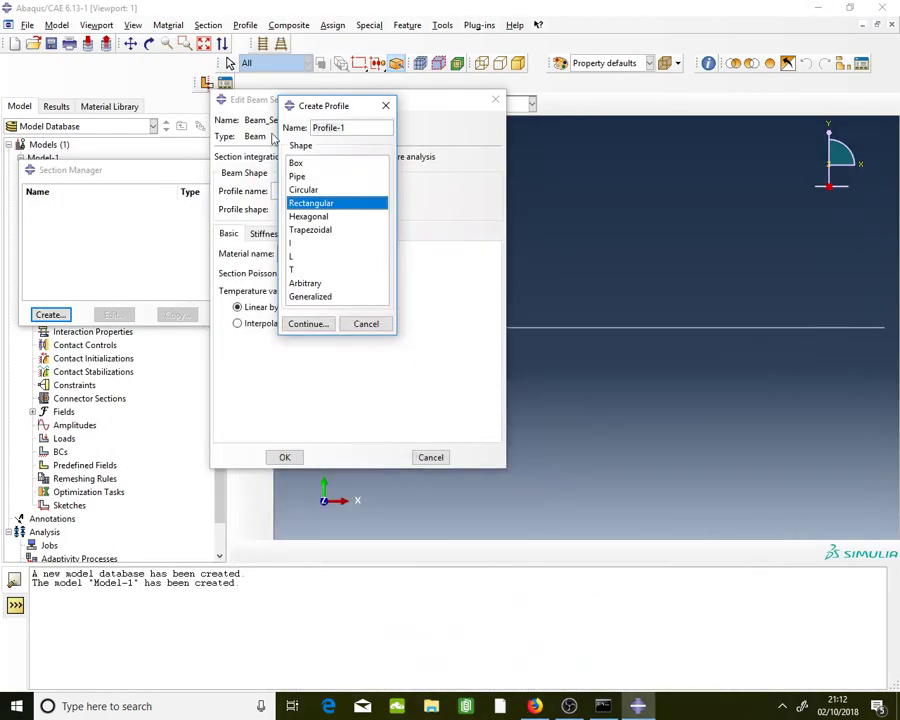
{"action": "left_click", "coordinate": [307, 324]}
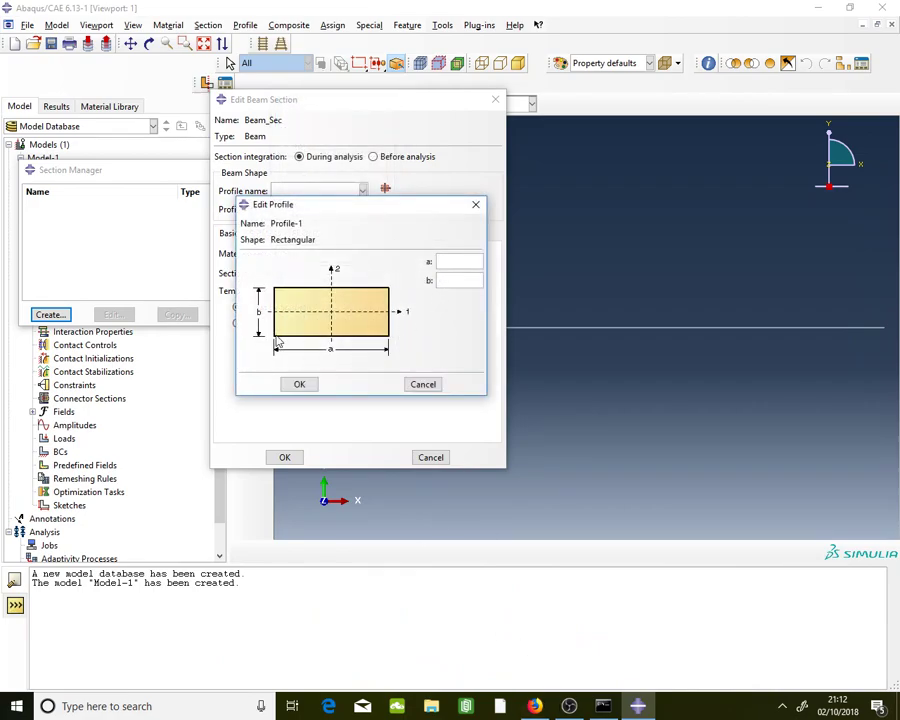
Set the rectangular profile's width a to 50 and height b to 100 as per the case study, and save the profile
{"action": "left_click", "coordinate": [537, 705]}
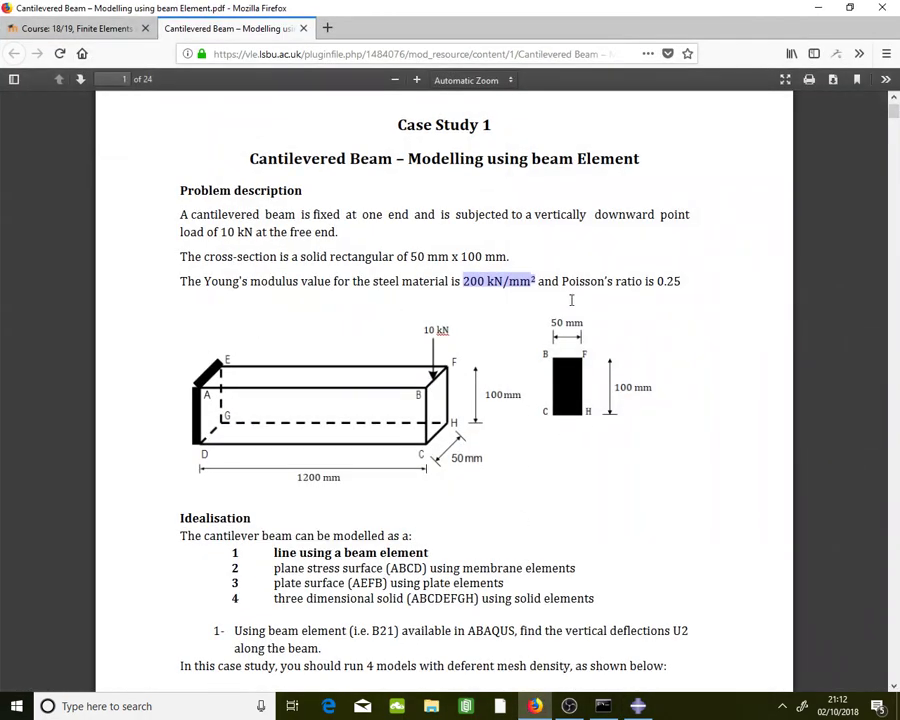
{"action": "left_click", "coordinate": [818, 7]}
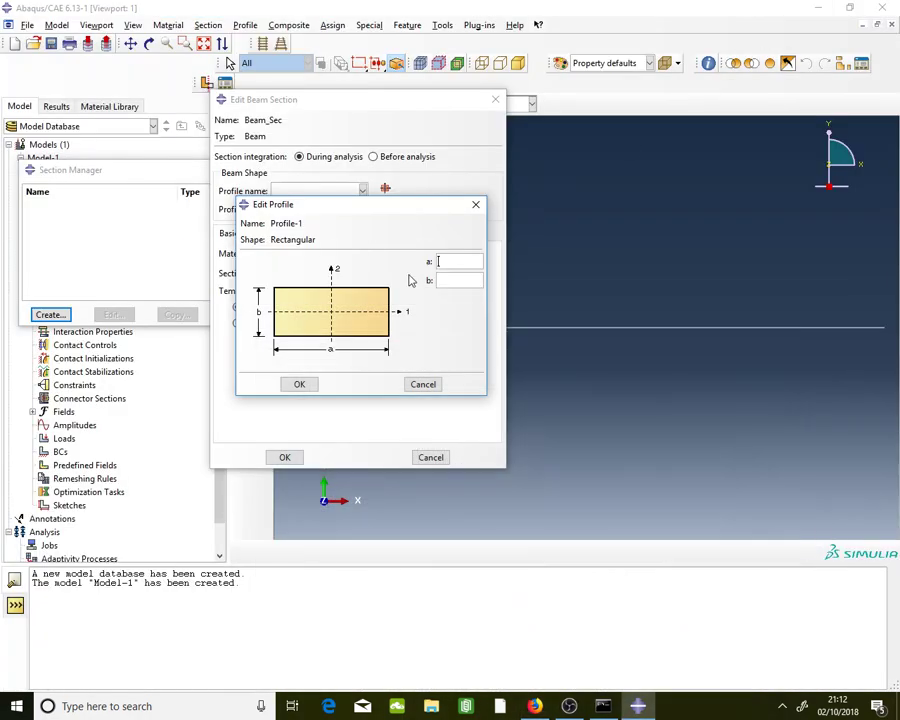
{"action": "type", "text": "50"}
{"action": "key", "text": "Tab"}
{"action": "type", "text": "100"}
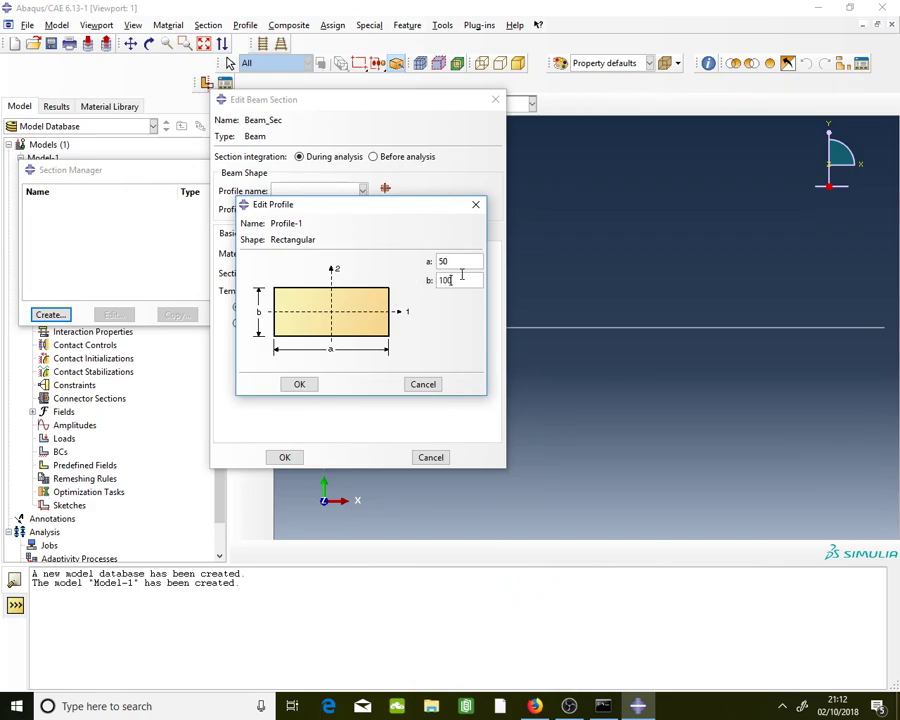
{"action": "left_click", "coordinate": [301, 385]}
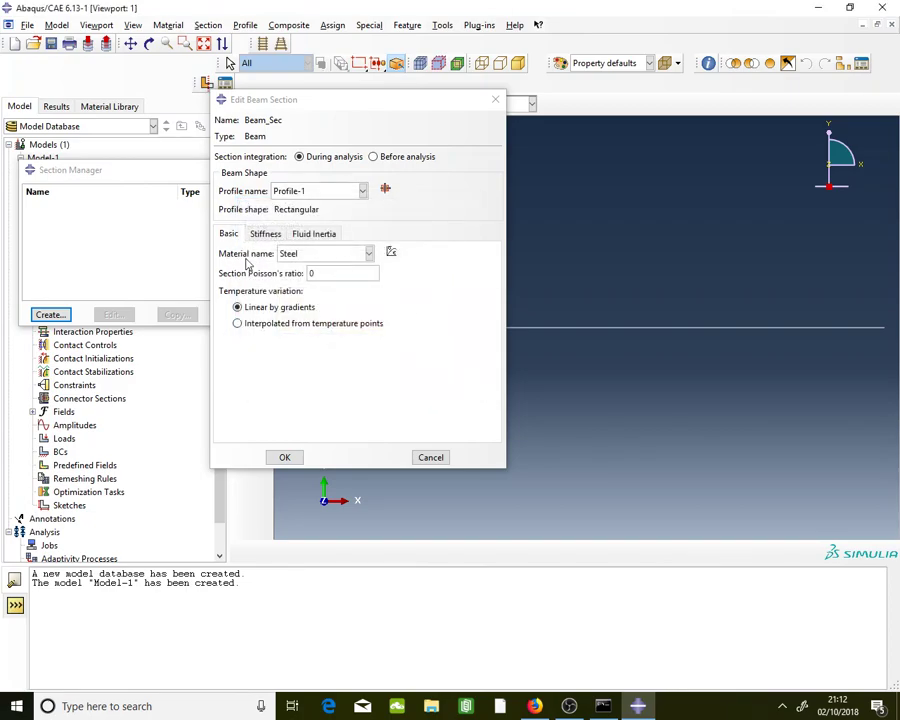
Keep Steel as the material of Beam_Sec, save the beam section and close the Section Manager
{"action": "left_click", "coordinate": [303, 256]}
{"action": "left_click", "coordinate": [303, 256]}
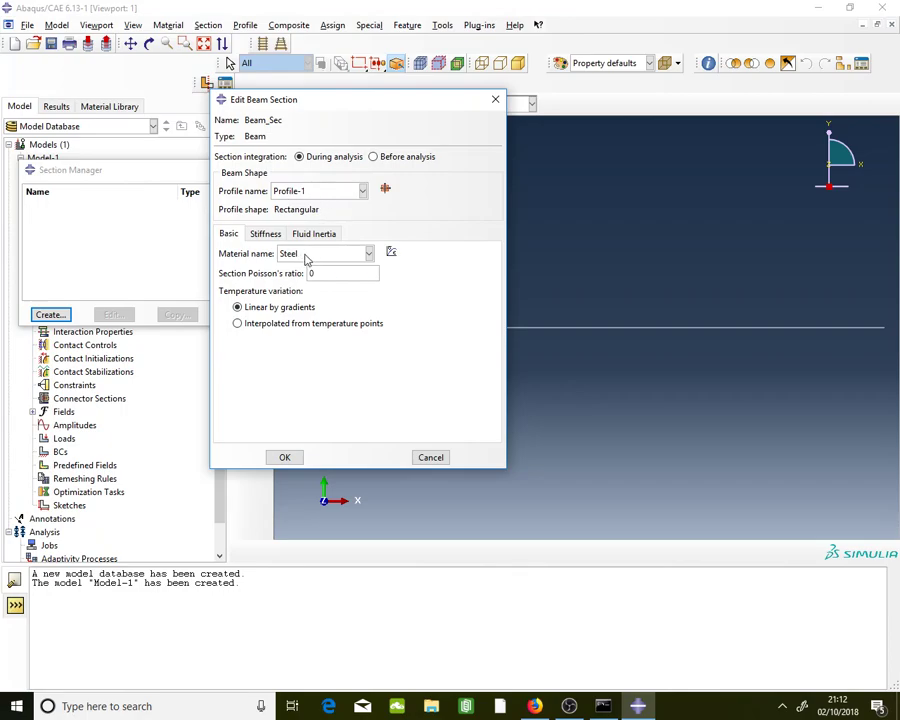
{"action": "left_click", "coordinate": [284, 457]}
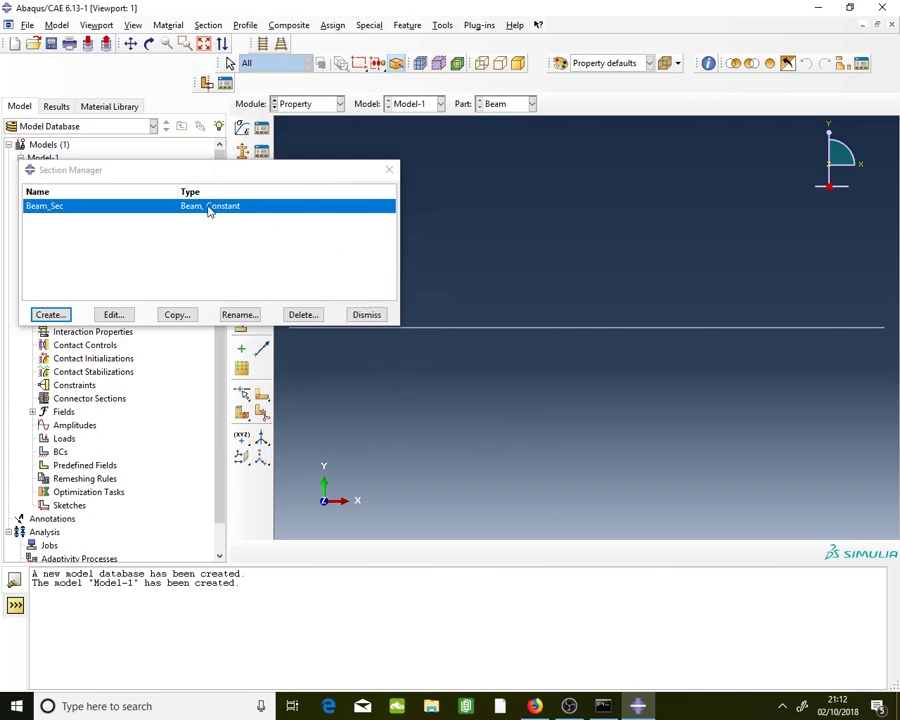
{"action": "left_click", "coordinate": [366, 315]}
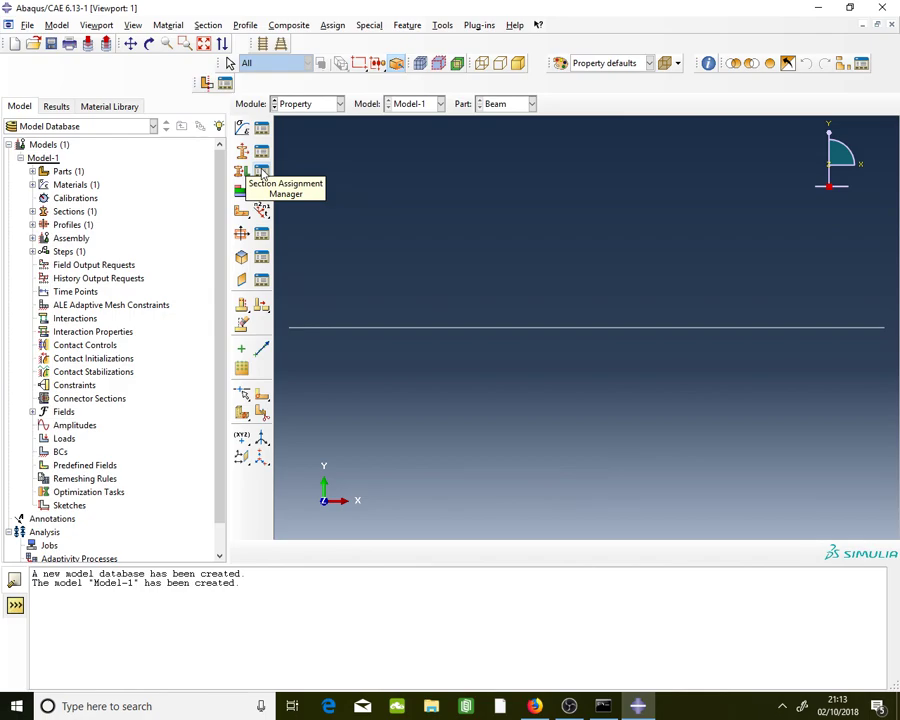
Assign the Beam_Sec section to the whole beam wire and close the Section Assignment Manager
{"action": "left_click", "coordinate": [262, 172]}
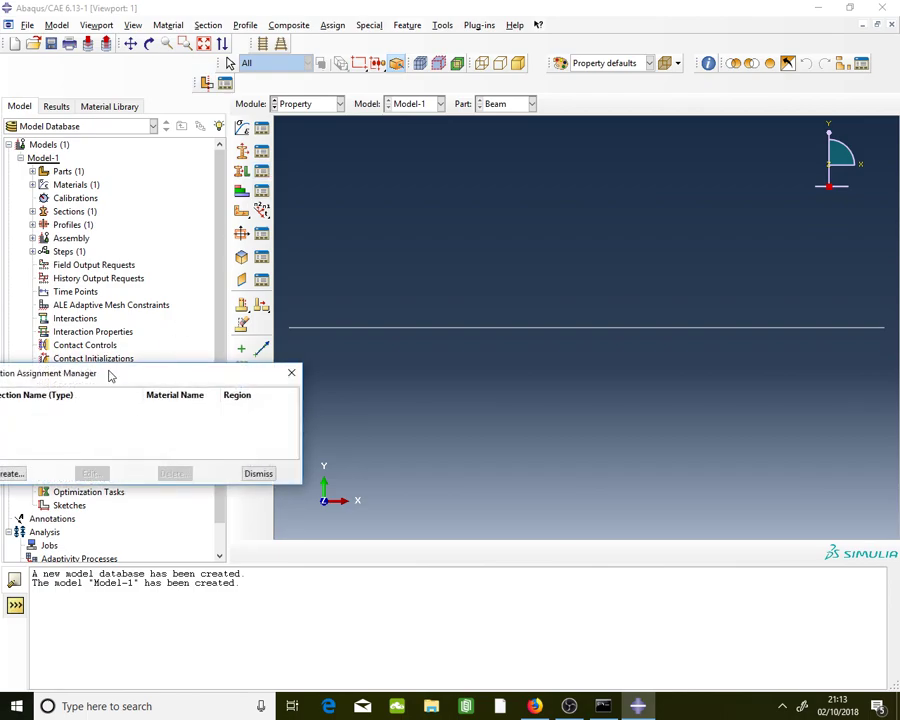
{"action": "left_click_drag", "start_coordinate": [110, 372], "coordinate": [172, 364]}
{"action": "left_click", "coordinate": [64, 463]}
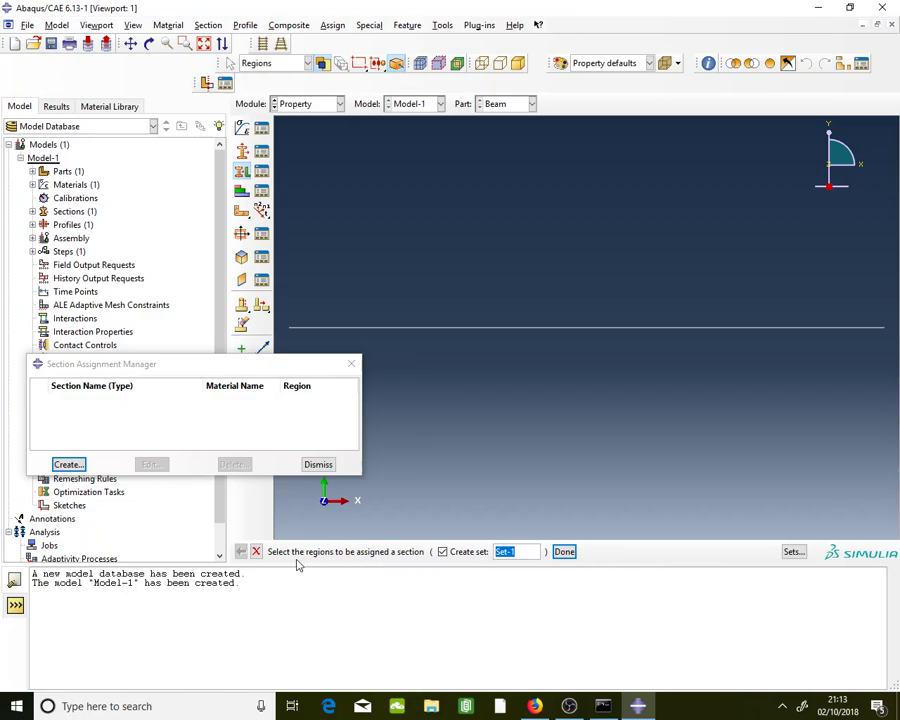
{"action": "left_click", "coordinate": [482, 330]}
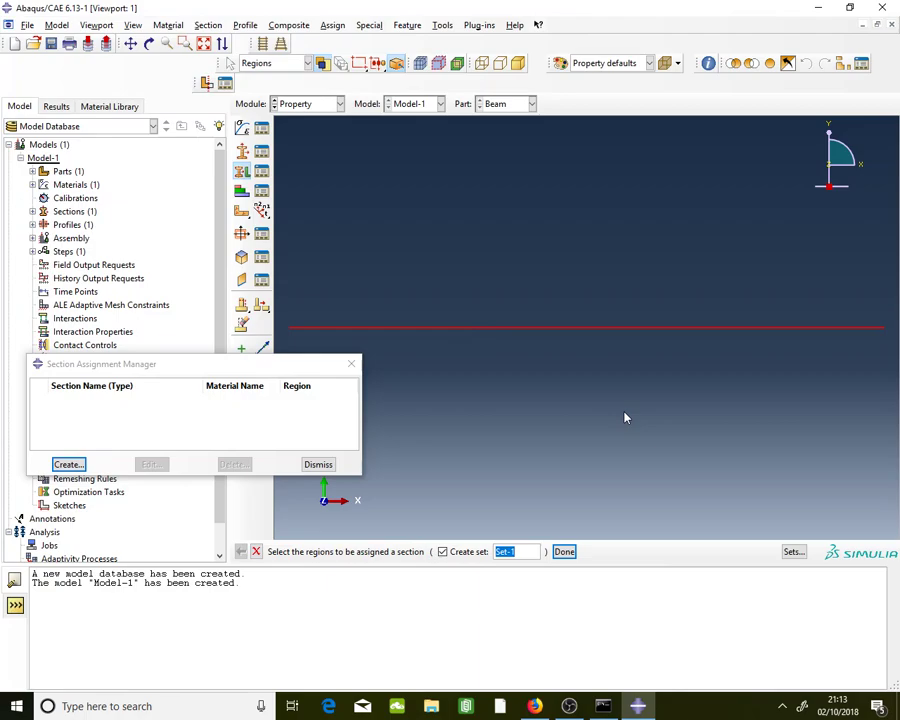
{"action": "left_click", "coordinate": [565, 552]}
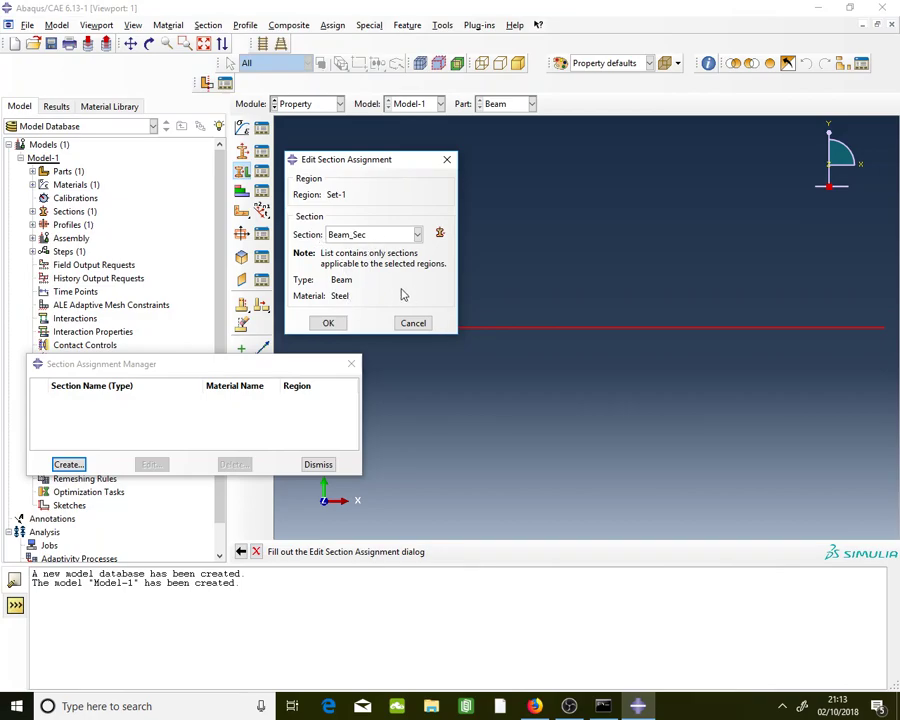
{"action": "left_click", "coordinate": [328, 323]}
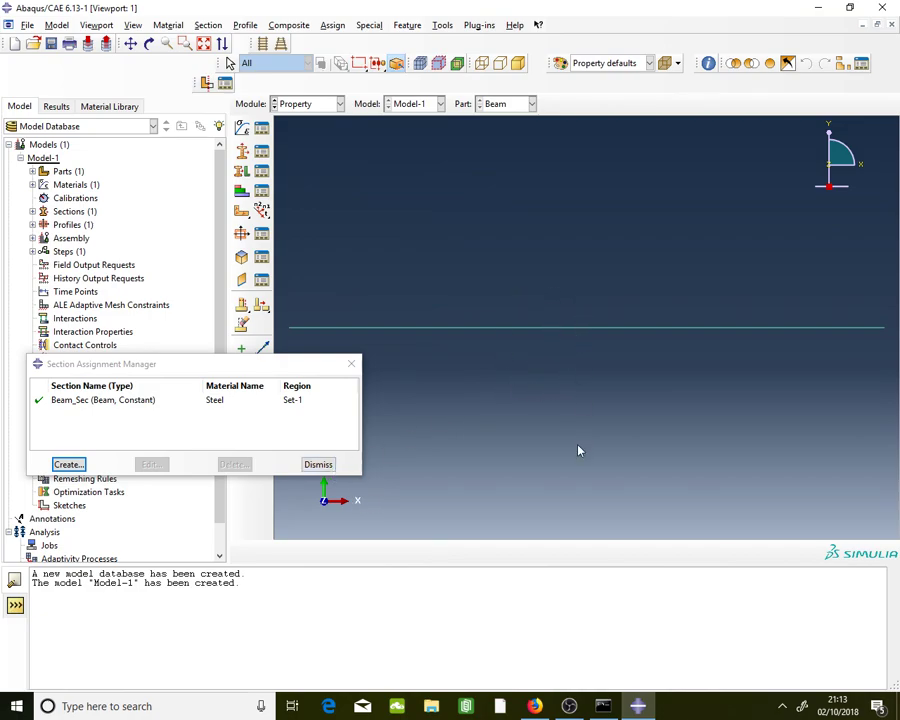
{"action": "left_click", "coordinate": [325, 467]}
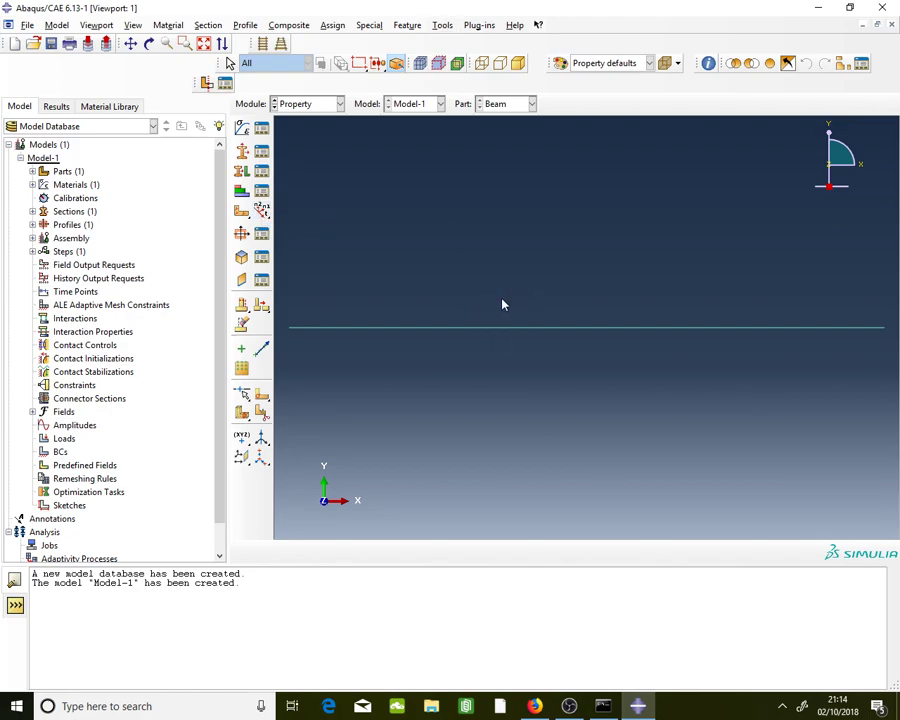
Assign a beam section orientation to the wire with n1 direction 0.0,0.0,-1.0, confirm it and end the command
{"action": "left_click", "coordinate": [448, 26]}
{"action": "mouse_move", "coordinate": [336, 28]}
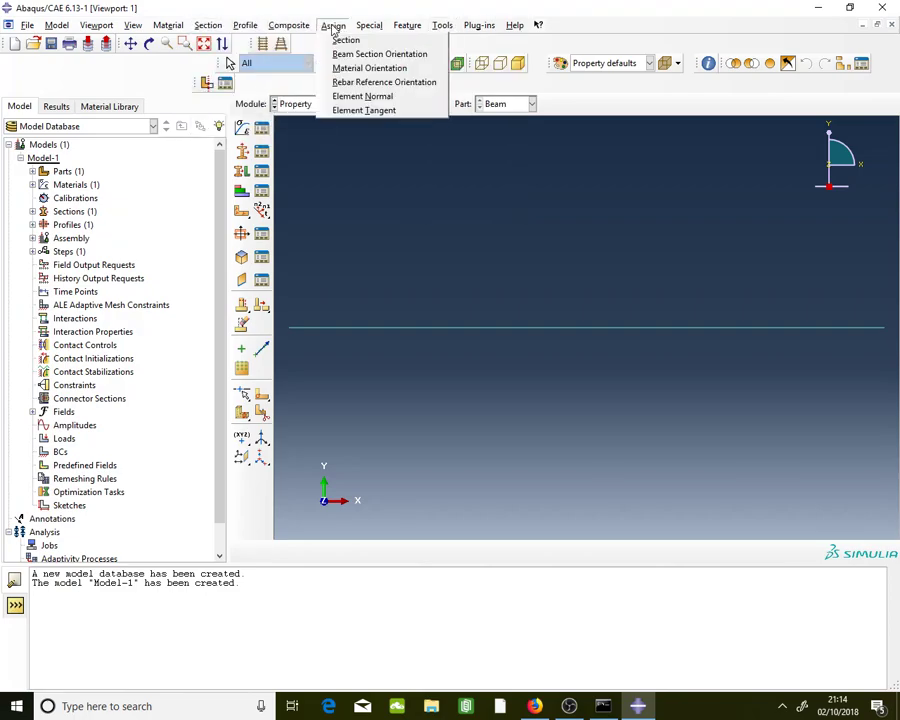
{"action": "left_click", "coordinate": [424, 57]}
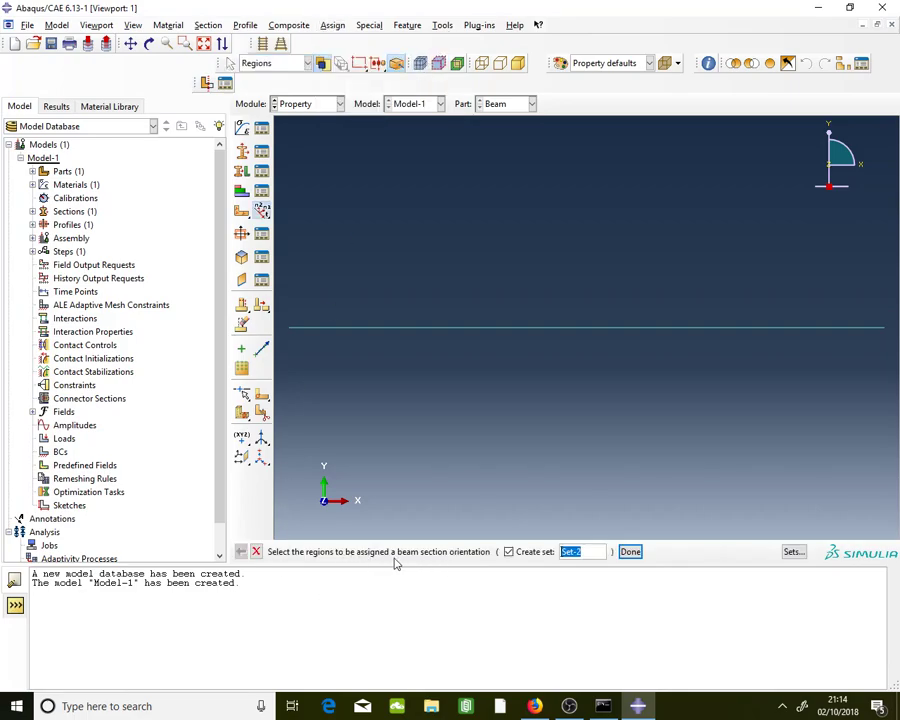
{"action": "left_click", "coordinate": [522, 333]}
{"action": "left_click", "coordinate": [629, 551]}
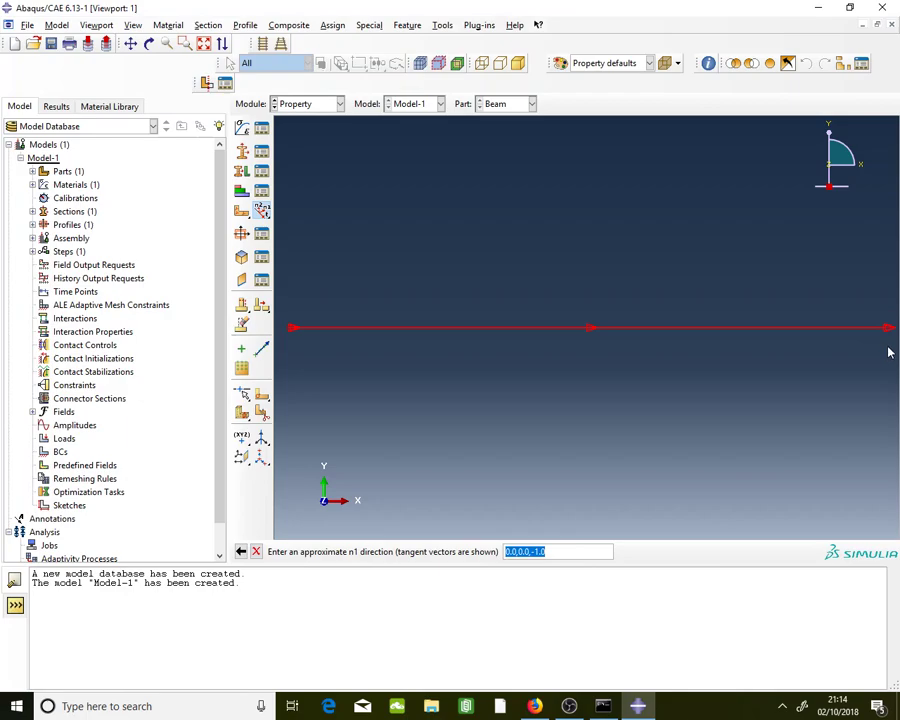
{"action": "key", "text": "Return"}
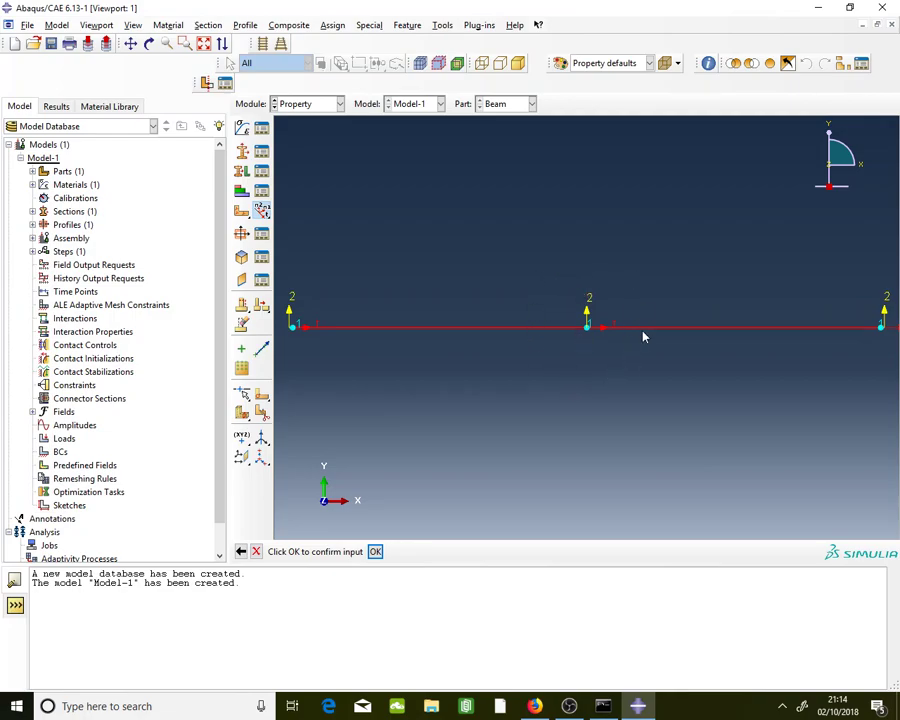
{"action": "middle_click", "coordinate": [664, 401]}
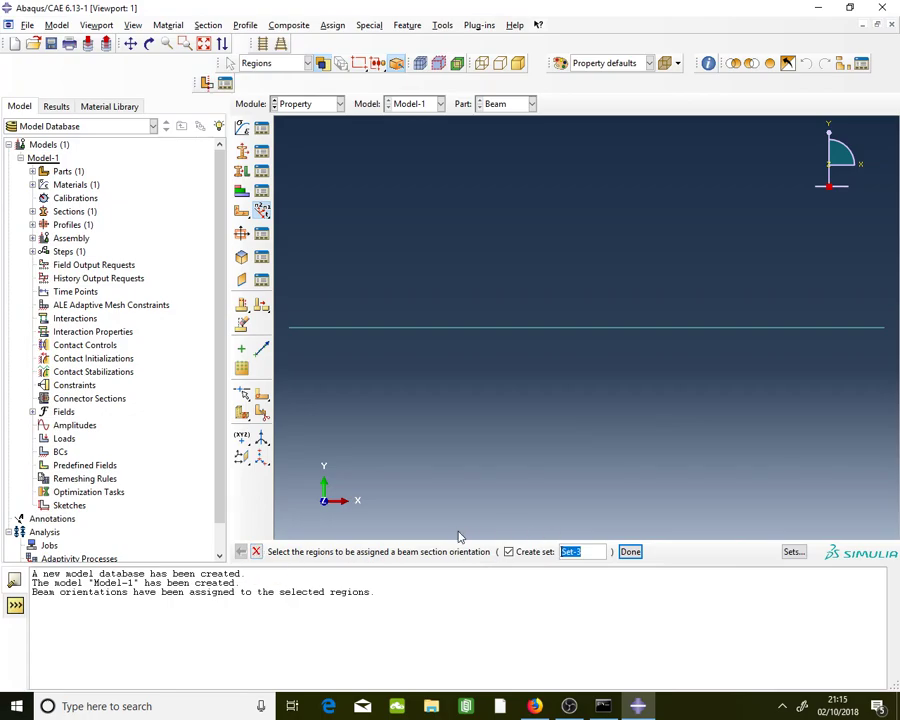
{"action": "left_click", "coordinate": [256, 552]}
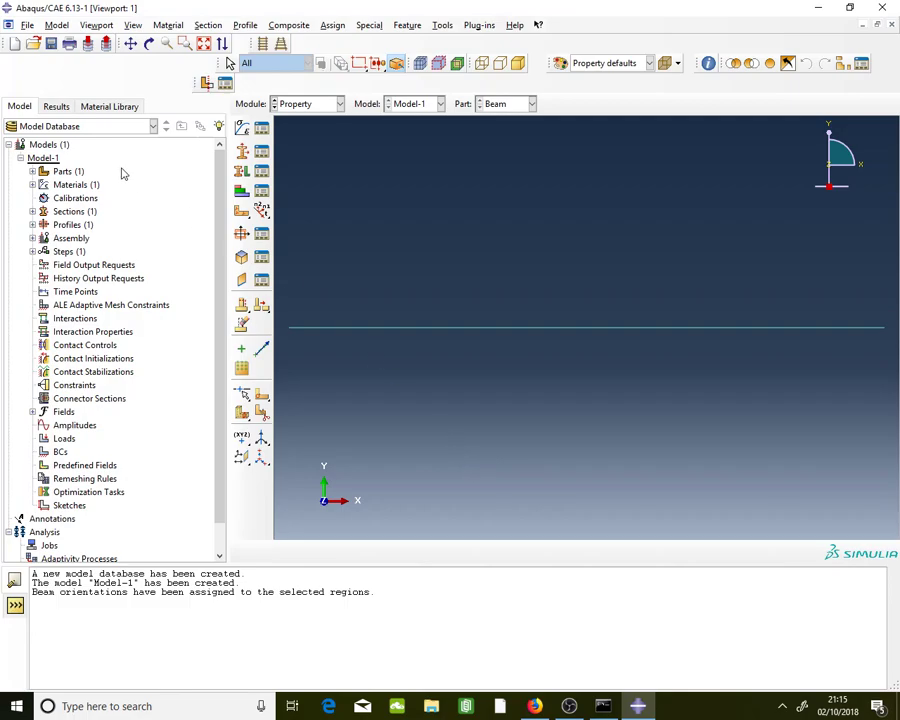
Save the model database in the Abaqus folder as "Beam element model"
{"action": "left_click", "coordinate": [51, 45]}
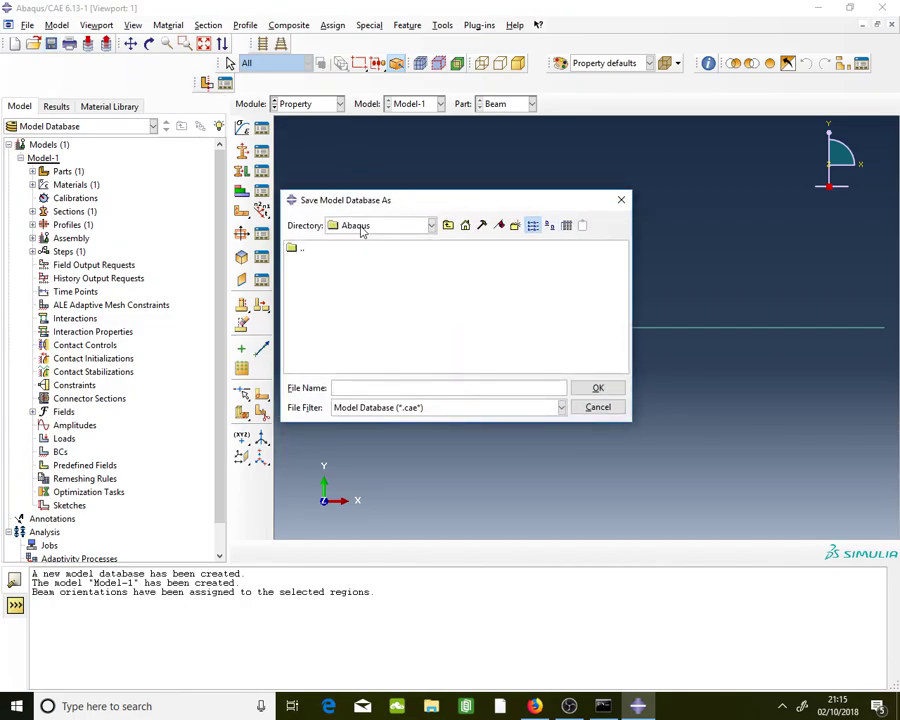
{"action": "type", "text": "Beam element model"}
{"action": "left_click", "coordinate": [597, 388]}
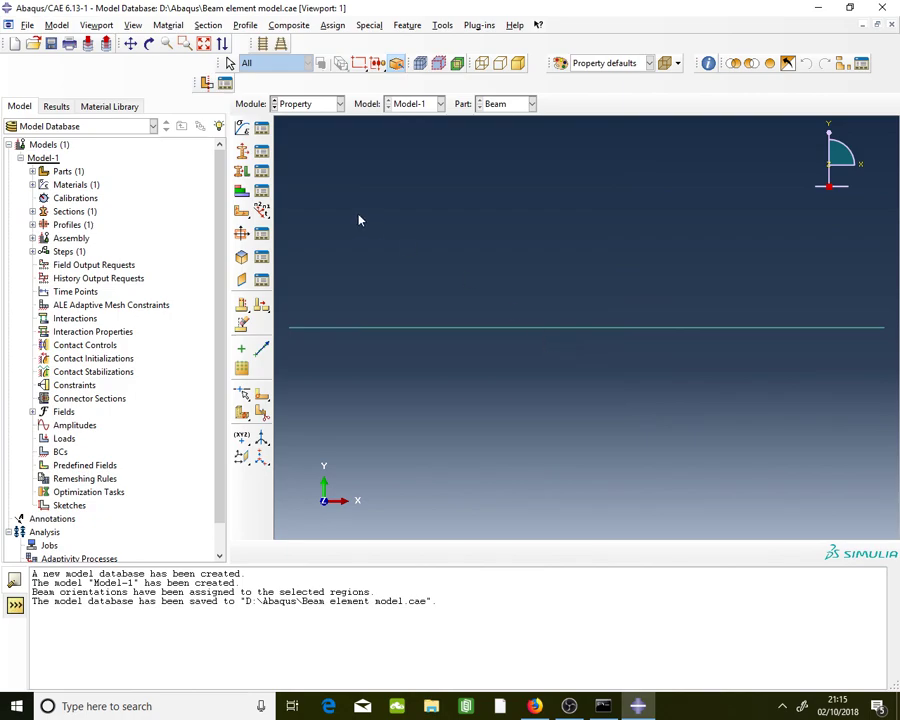
In the Assembly module, create an independent (mesh on instance) instance of the Beam part
{"action": "left_click", "coordinate": [319, 108]}
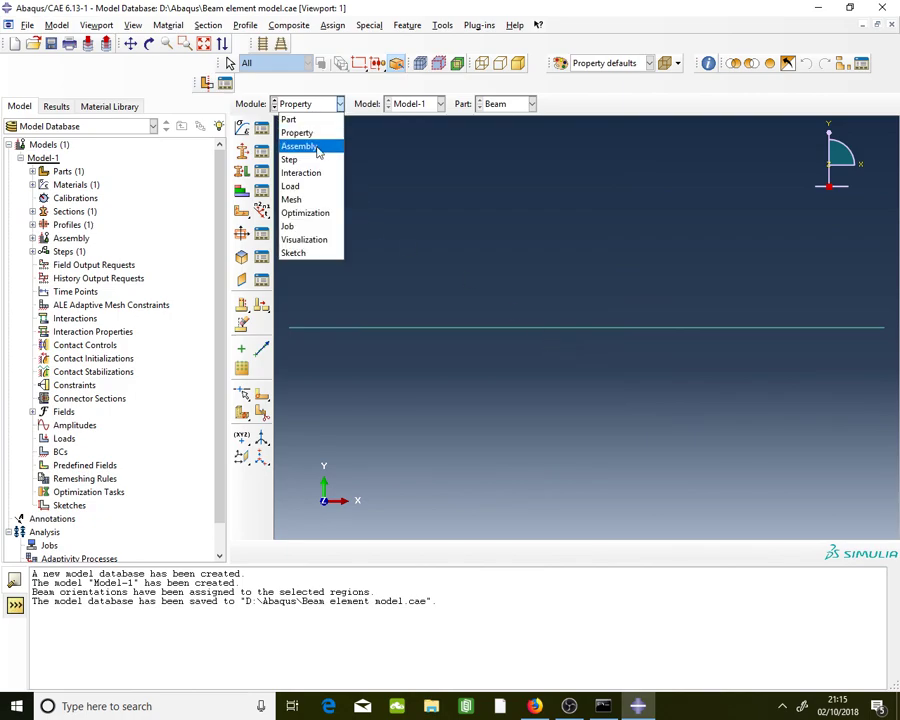
{"action": "left_click", "coordinate": [318, 151]}
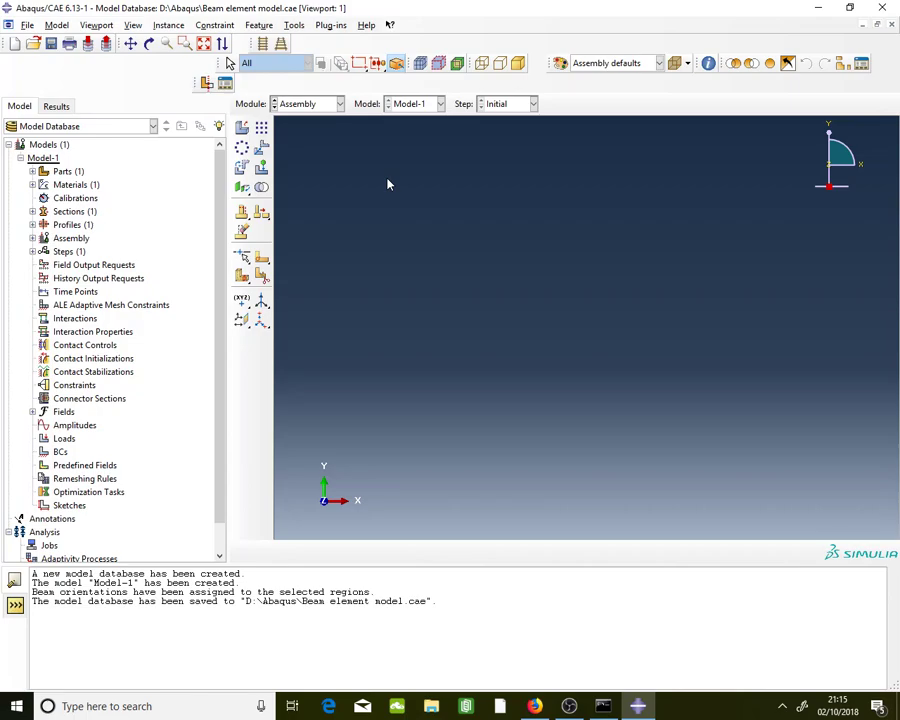
{"action": "left_click", "coordinate": [244, 138]}
{"action": "left_click_drag", "start_coordinate": [446, 191], "coordinate": [239, 151]}
{"action": "left_click", "coordinate": [211, 327]}
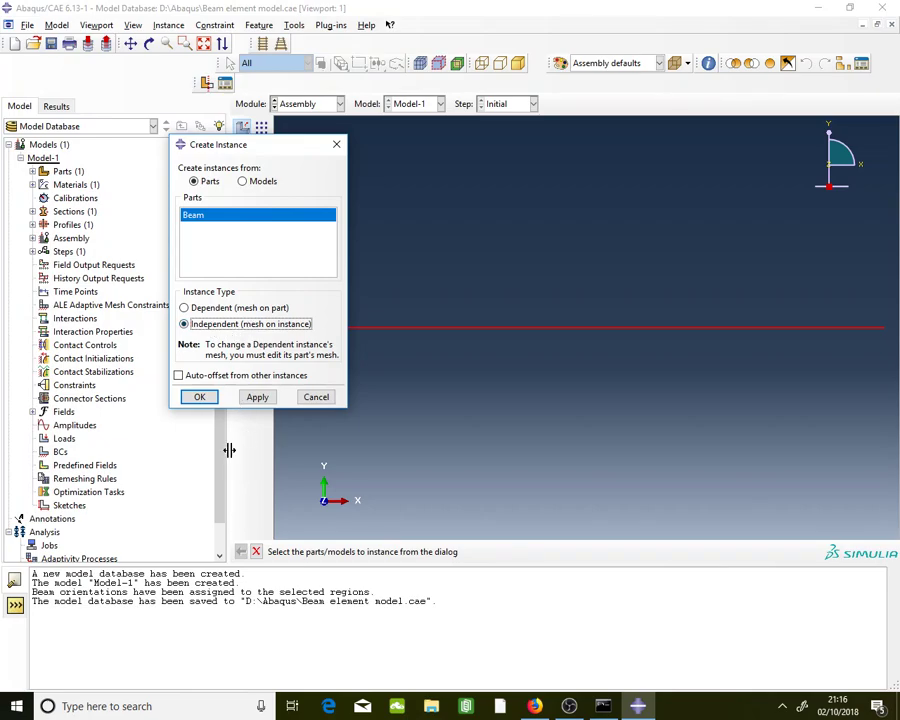
{"action": "left_click", "coordinate": [199, 397]}
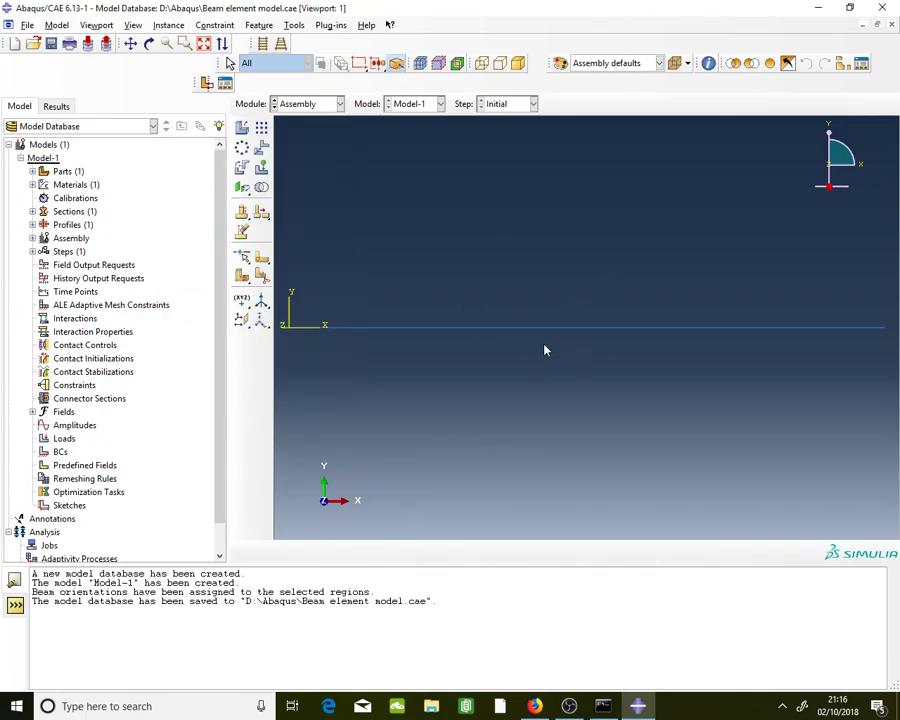
Switch to the Step module and open the context-sensitive help for the Create Step tool
{"action": "left_click", "coordinate": [326, 106]}
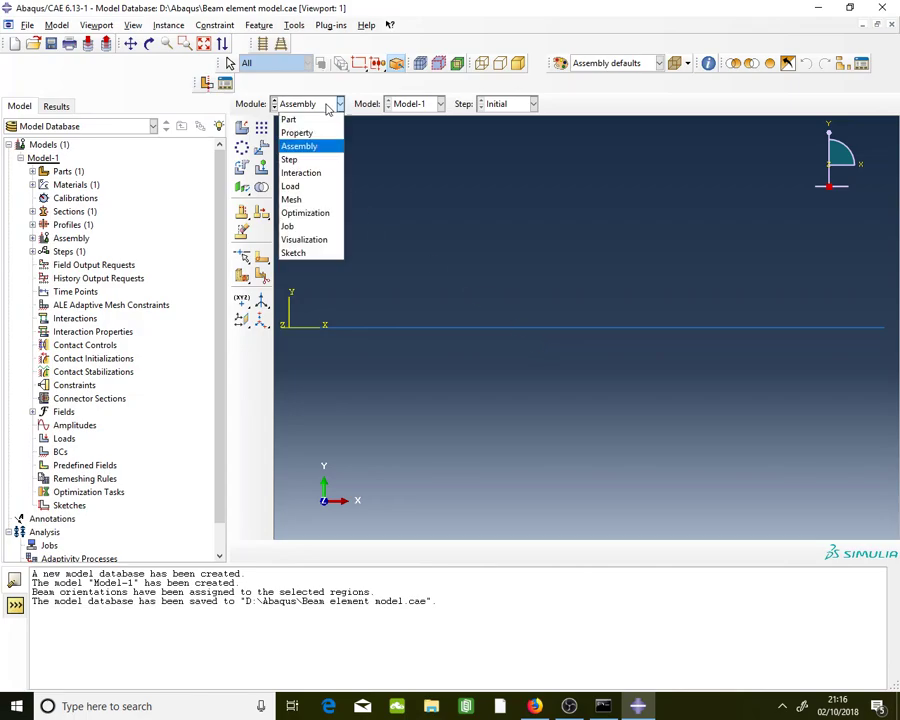
{"action": "left_click", "coordinate": [295, 160]}
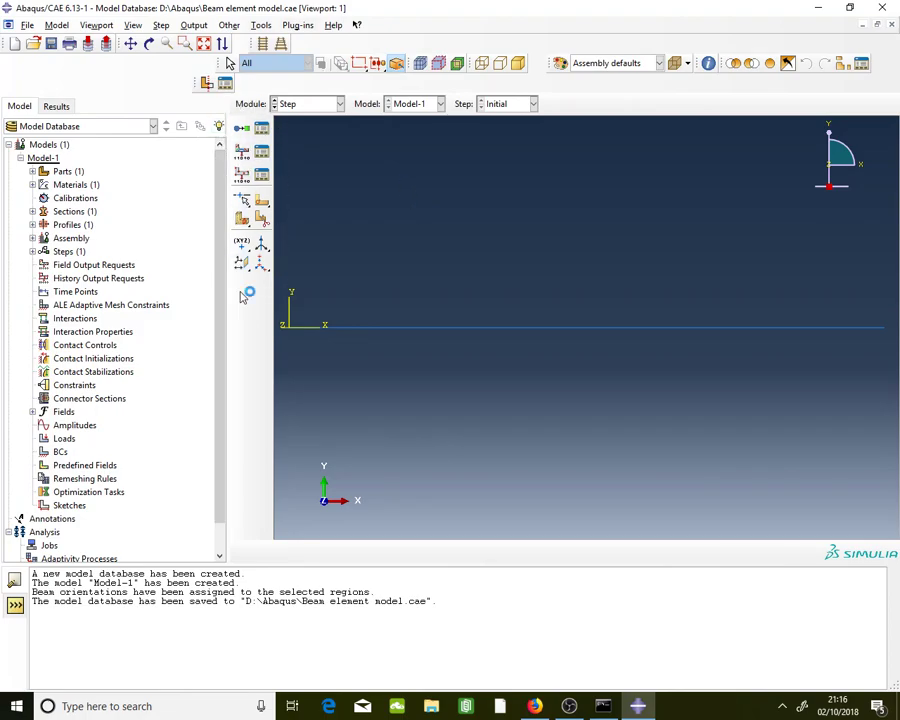
{"action": "left_click", "coordinate": [357, 26]}
{"action": "left_click", "coordinate": [240, 133]}
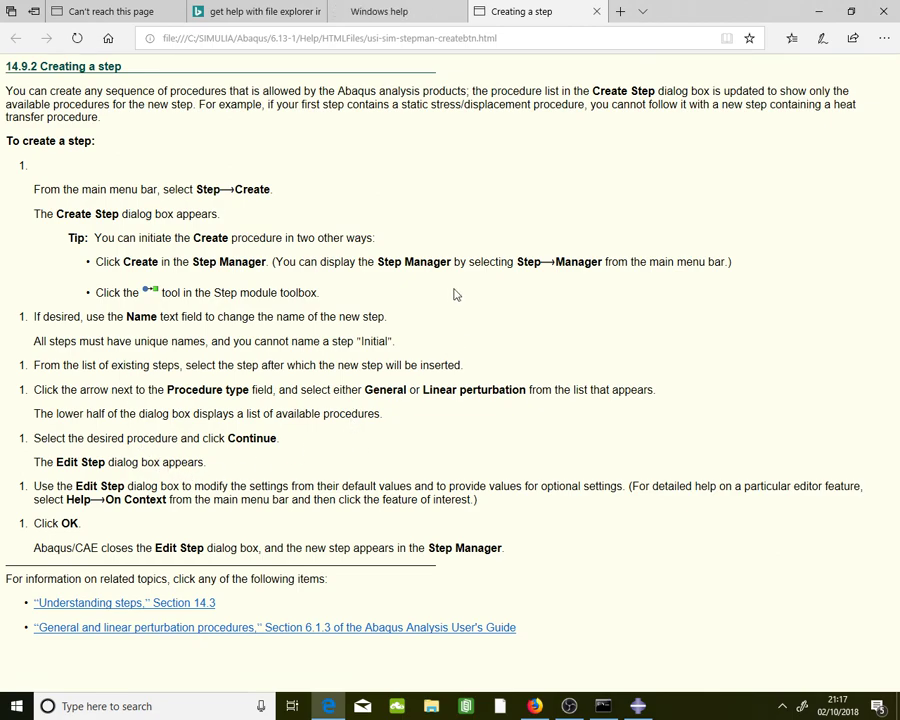
Return to Abaqus/CAE from the Create Step help, look up help on the main menu bar, and close that extra page
{"action": "left_click", "coordinate": [818, 12]}
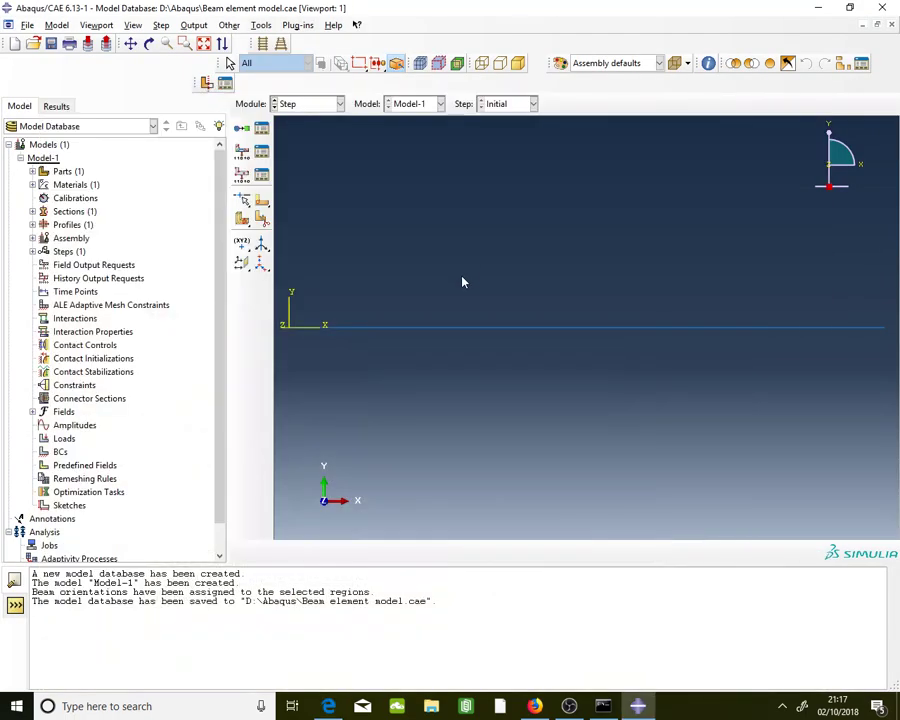
{"action": "left_click", "coordinate": [356, 25]}
{"action": "left_click", "coordinate": [354, 22]}
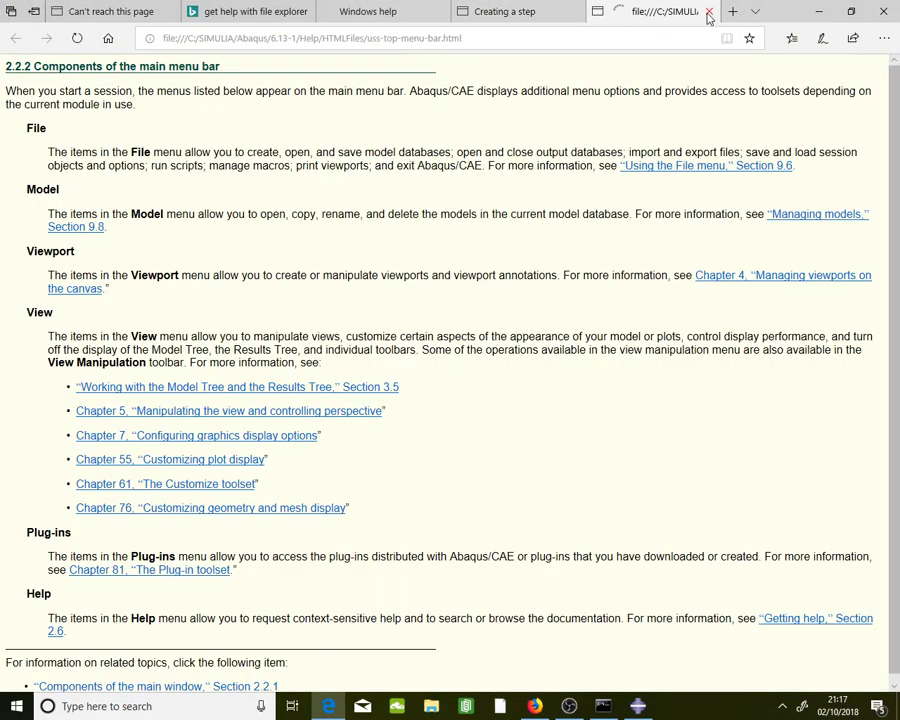
{"action": "left_click", "coordinate": [708, 12]}
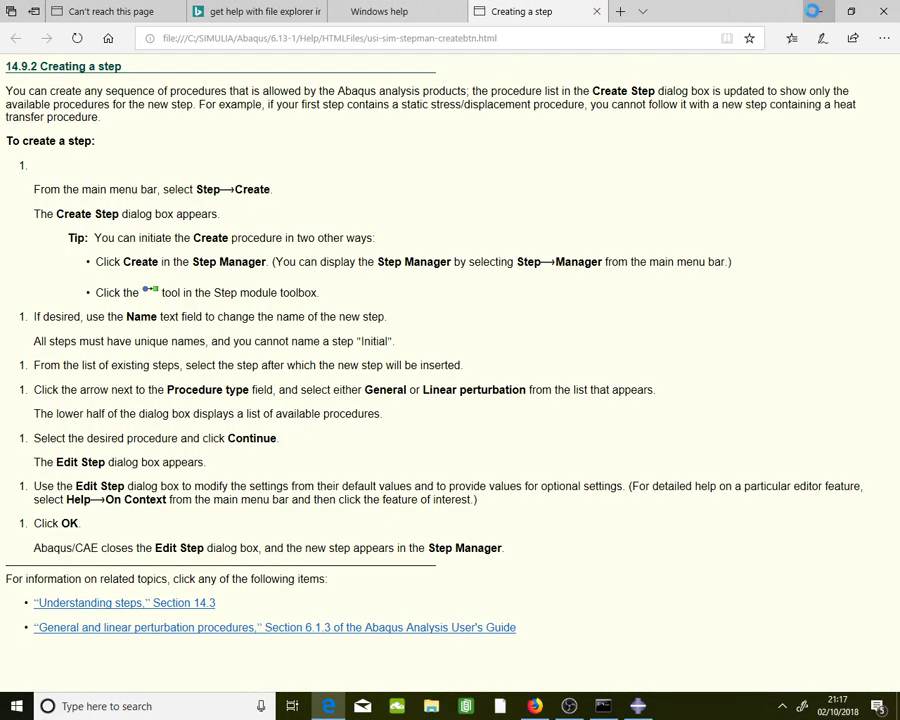
{"action": "left_click", "coordinate": [818, 11]}
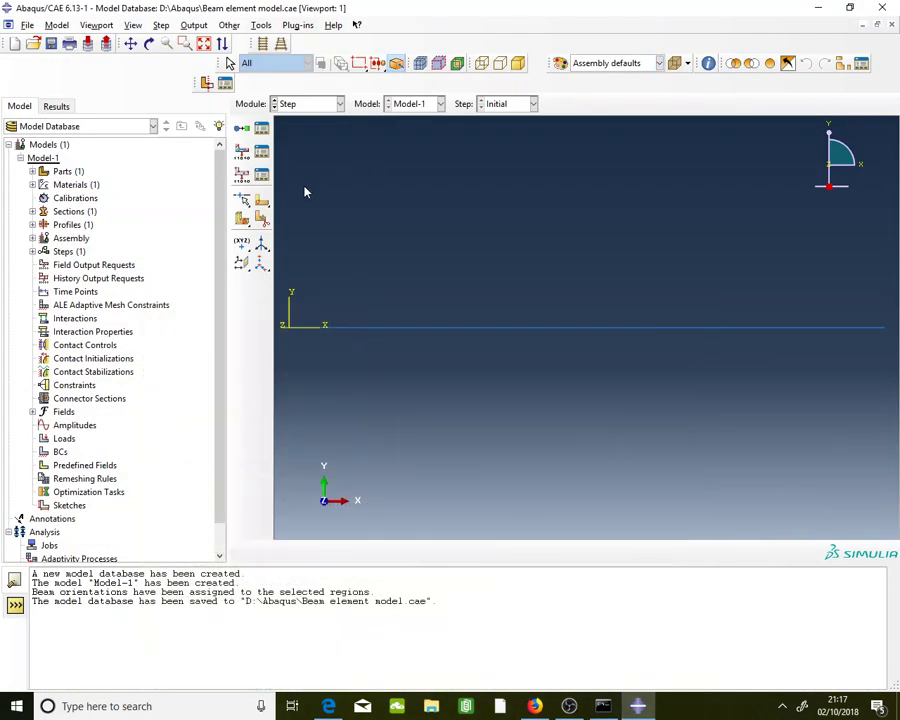
Create a Static, General step named "Loading step" after the Initial step
{"action": "left_click", "coordinate": [268, 138]}
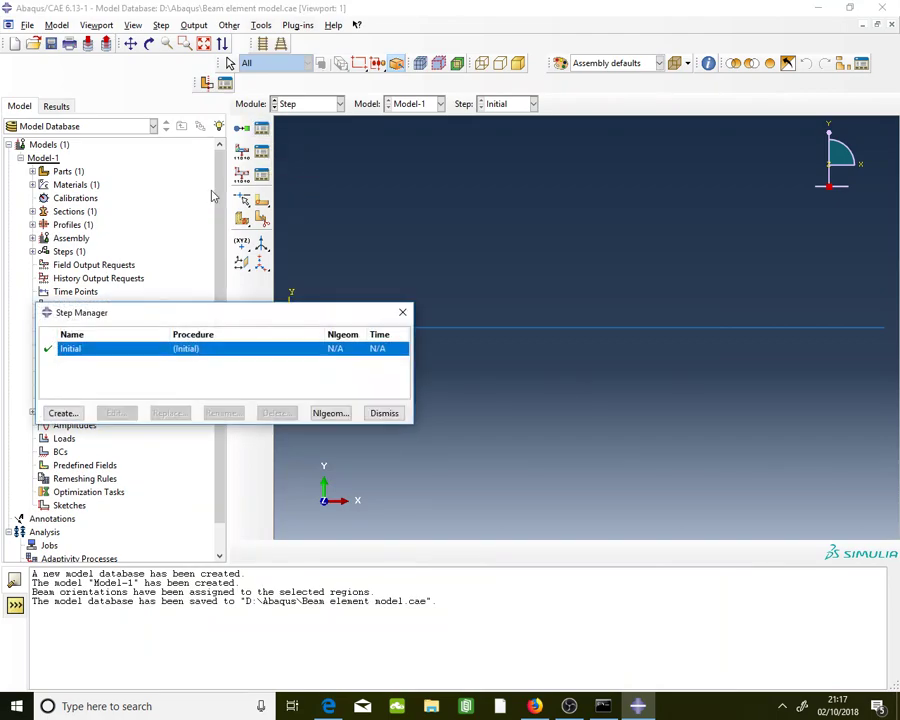
{"action": "left_click", "coordinate": [61, 414]}
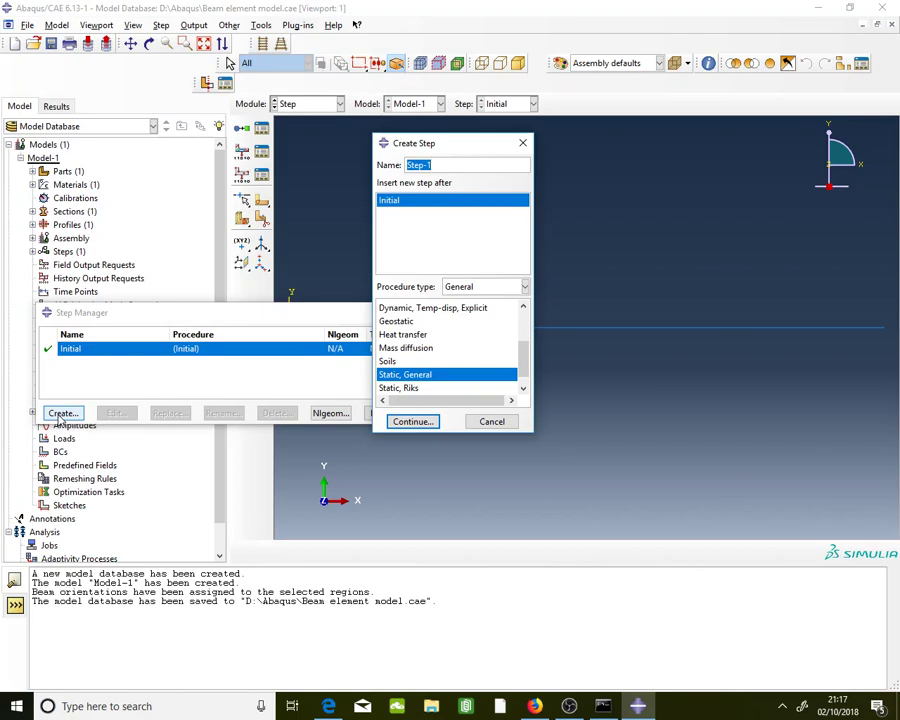
{"action": "type", "text": "Loading"}
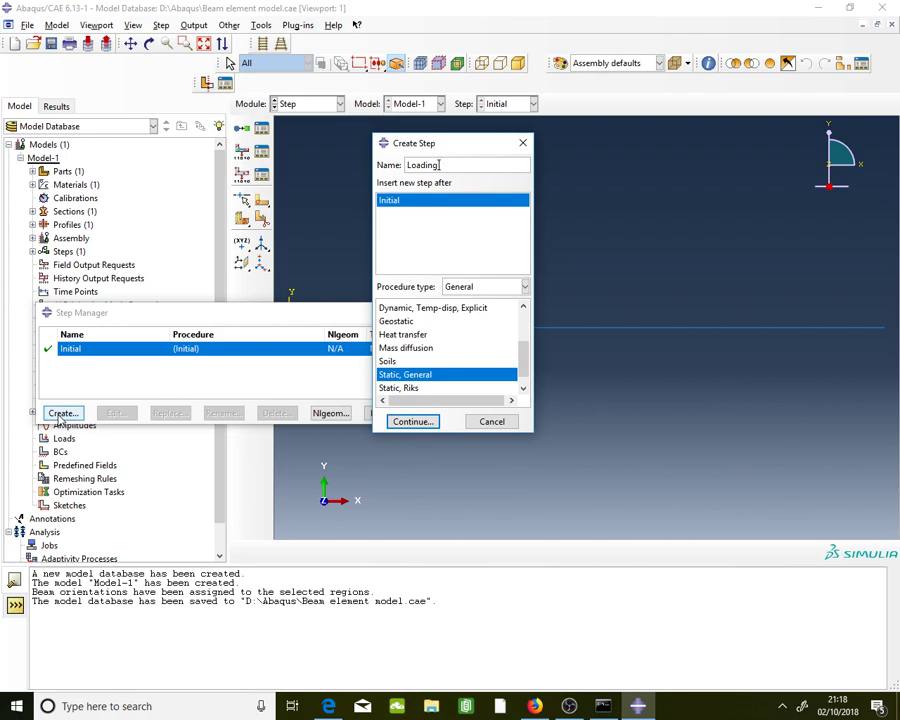
{"action": "type", "text": " sep"}
{"action": "key", "text": "BackSpace"}
{"action": "key", "text": "BackSpace"}
{"action": "type", "text": "yt"}
{"action": "key", "text": "BackSpace"}
{"action": "key", "text": "BackSpace"}
{"action": "type", "text": "tep"}
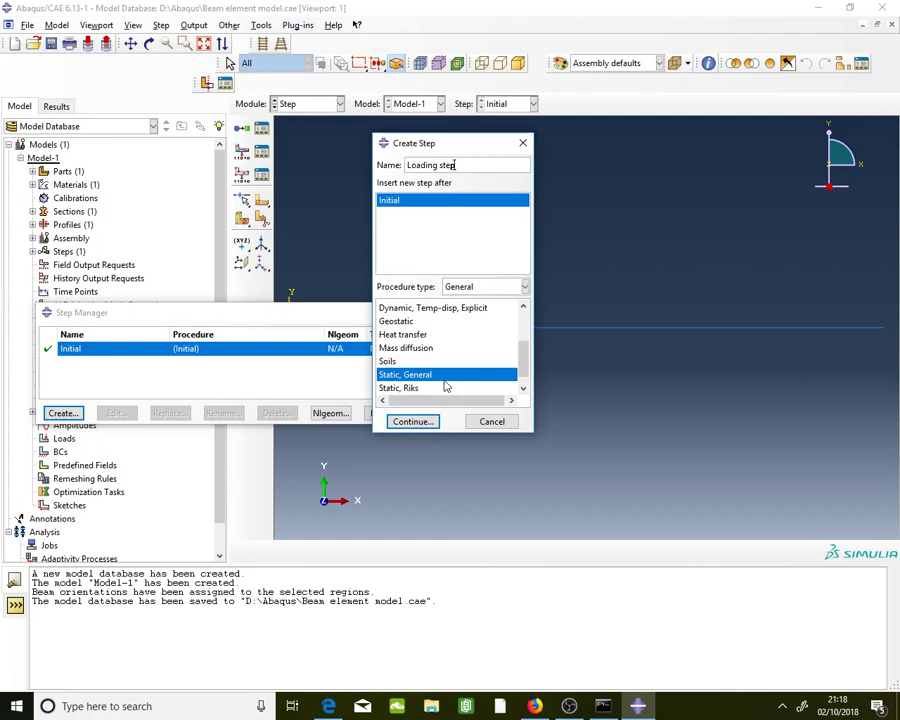
{"action": "left_click", "coordinate": [413, 422]}
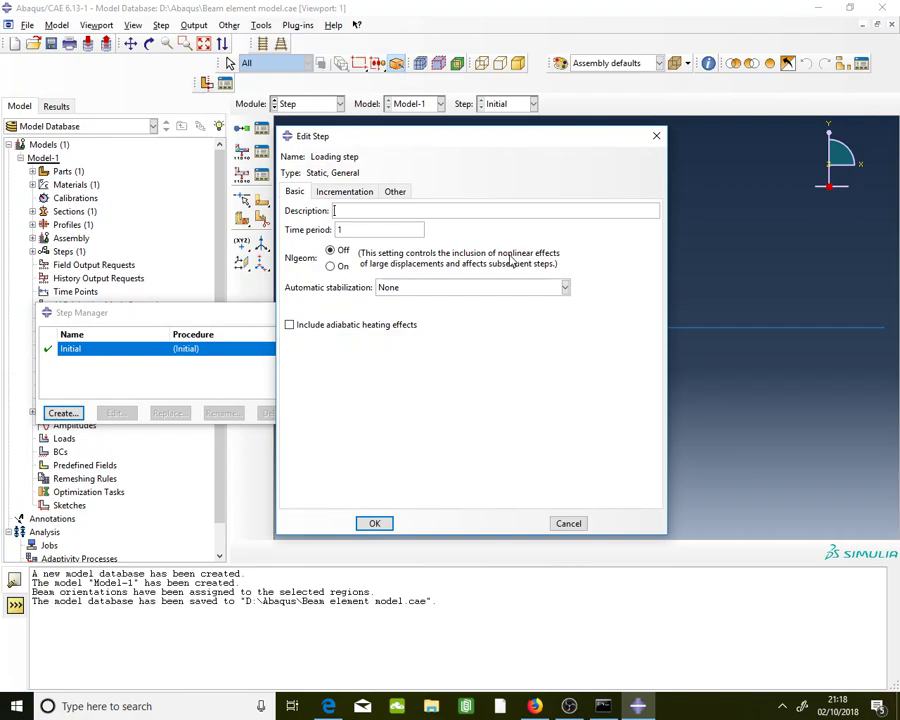
Keep Nlgeom off for the loading step, review its incrementation settings, and confirm the step
{"action": "left_click", "coordinate": [343, 250]}
{"action": "left_click", "coordinate": [344, 193]}
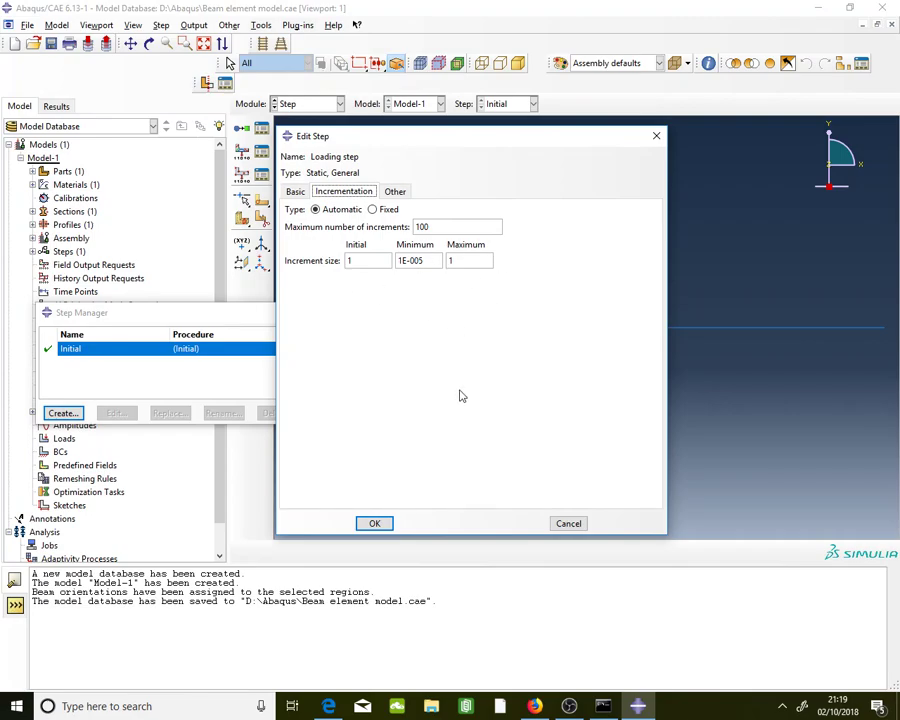
{"action": "left_click", "coordinate": [384, 530]}
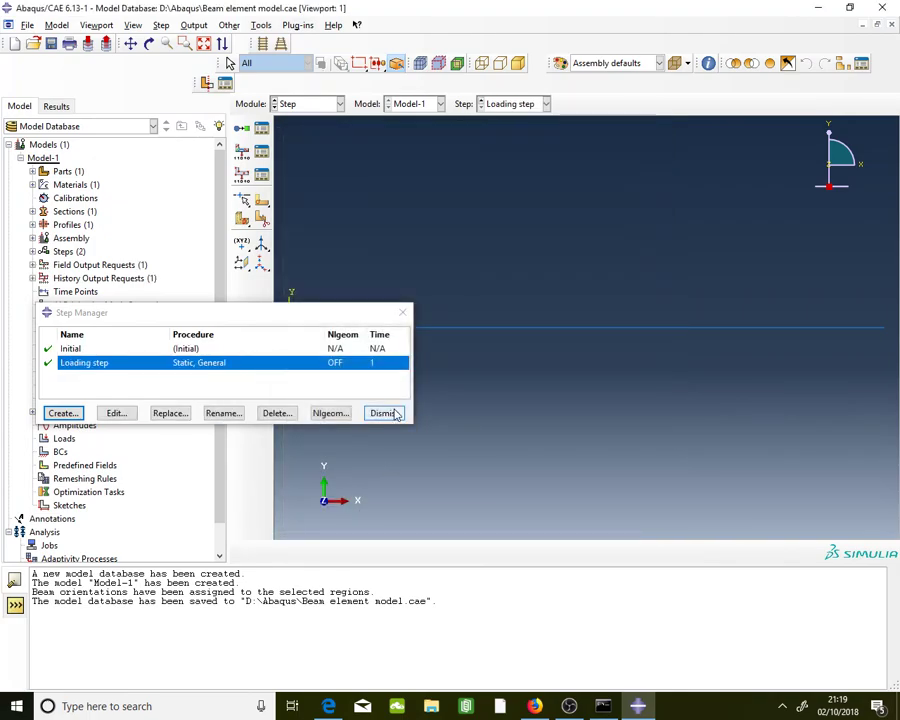
{"action": "left_click", "coordinate": [385, 413]}
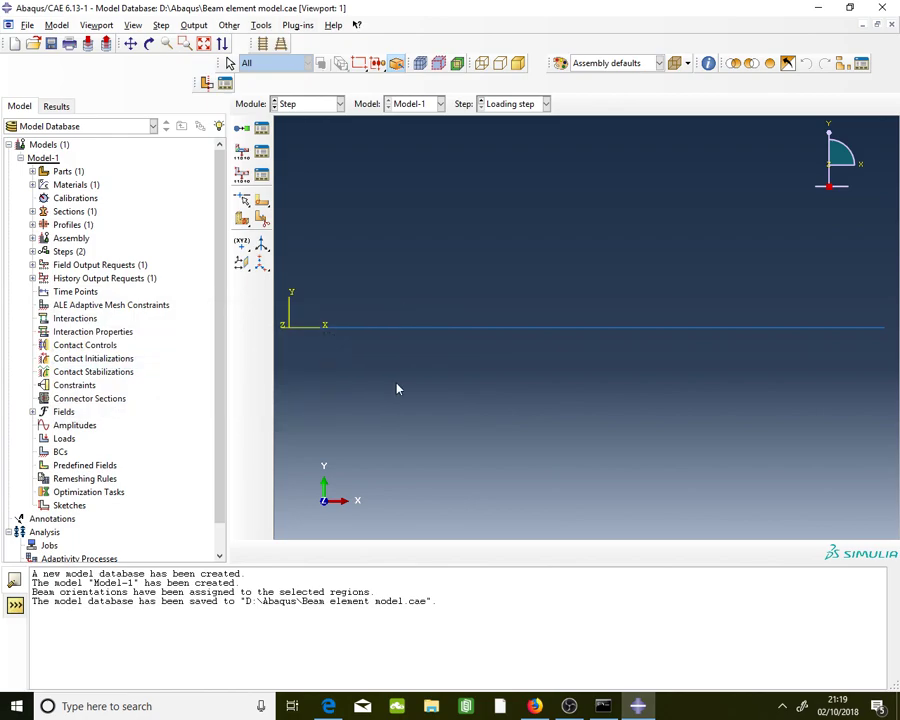
In the Load module, start a mechanical concentrated force named "Point Load" in the Loading step
{"action": "left_click", "coordinate": [310, 106]}
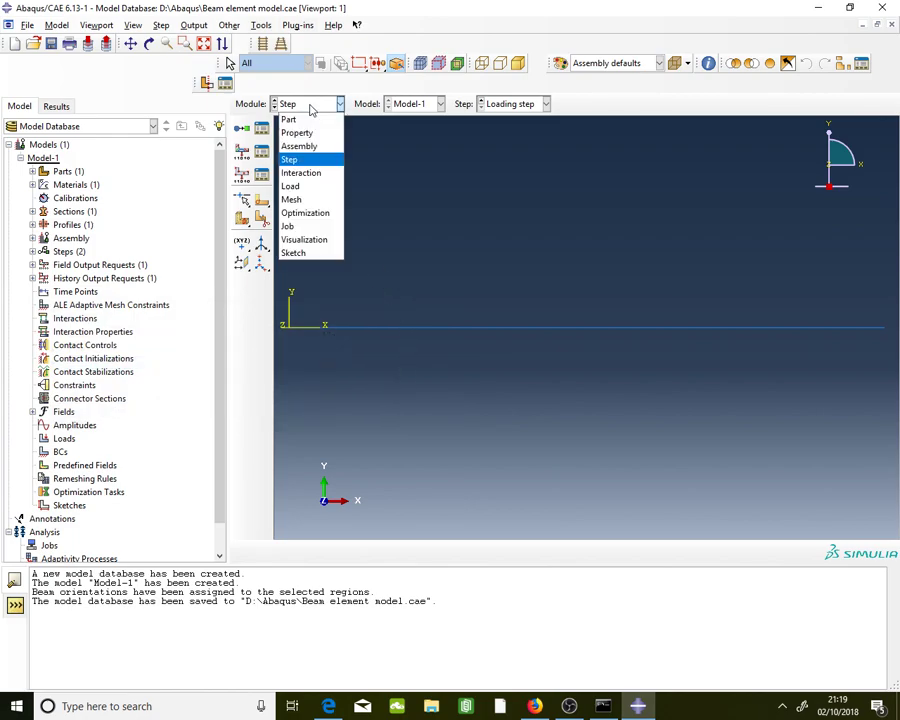
{"action": "left_click", "coordinate": [313, 187]}
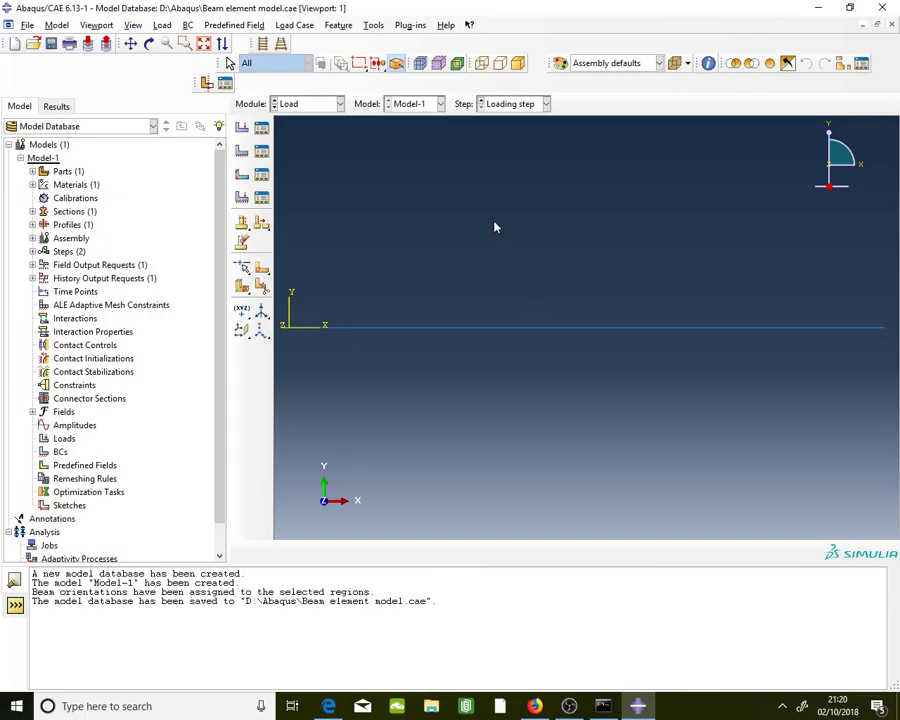
{"action": "left_click", "coordinate": [263, 130]}
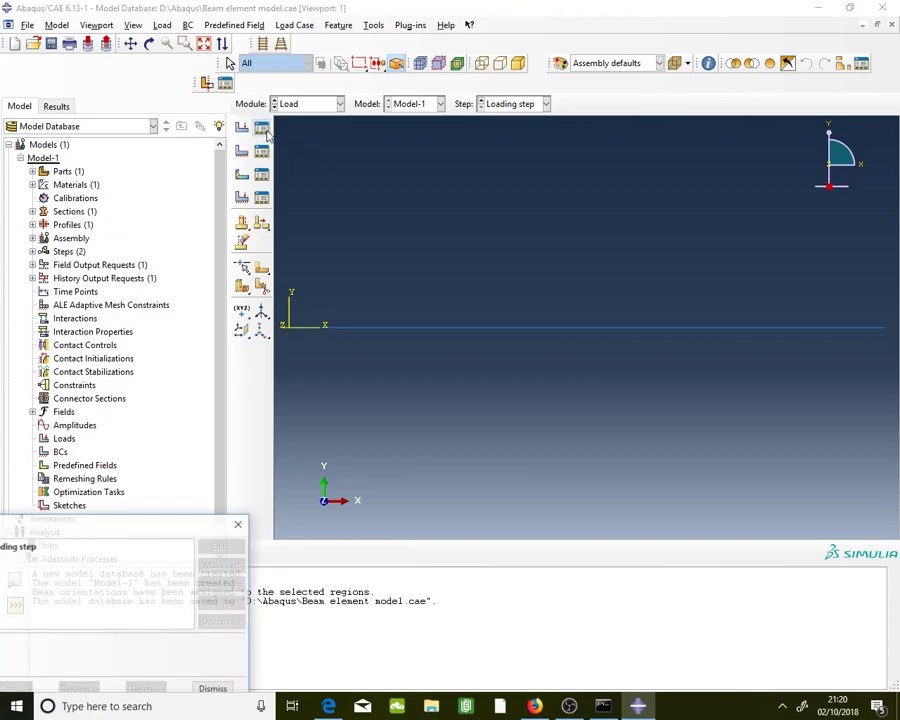
{"action": "left_click_drag", "start_coordinate": [128, 524], "coordinate": [298, 247]}
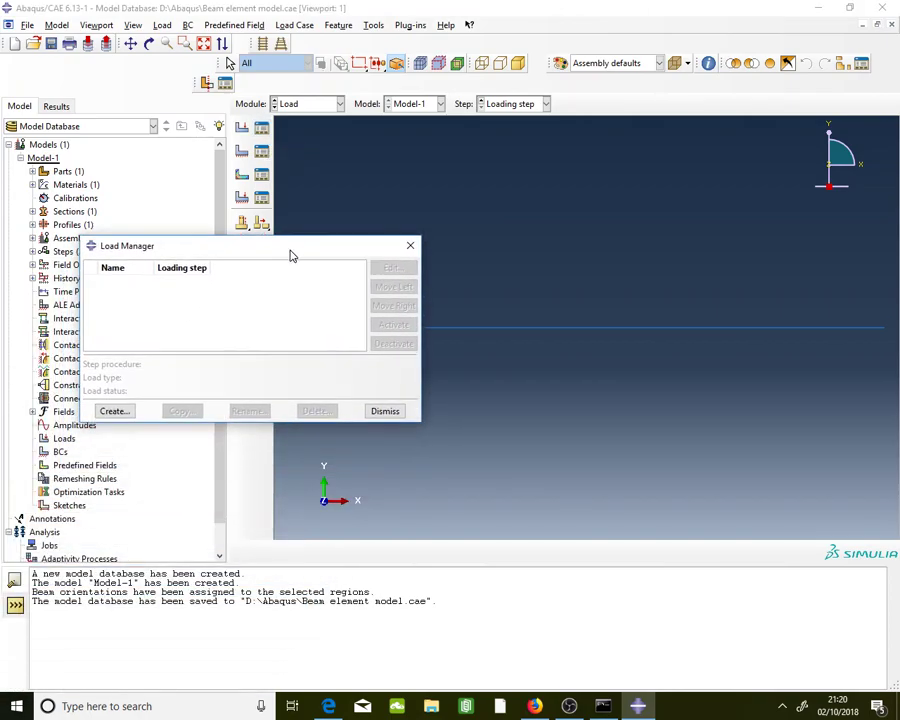
{"action": "left_click", "coordinate": [110, 412]}
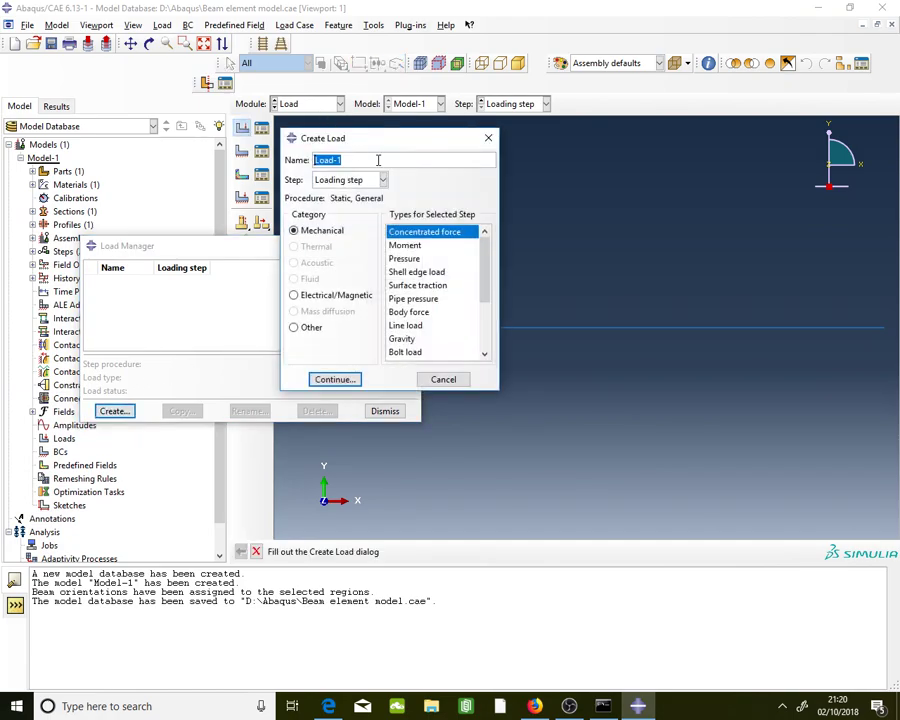
{"action": "type", "text": "Loading"}
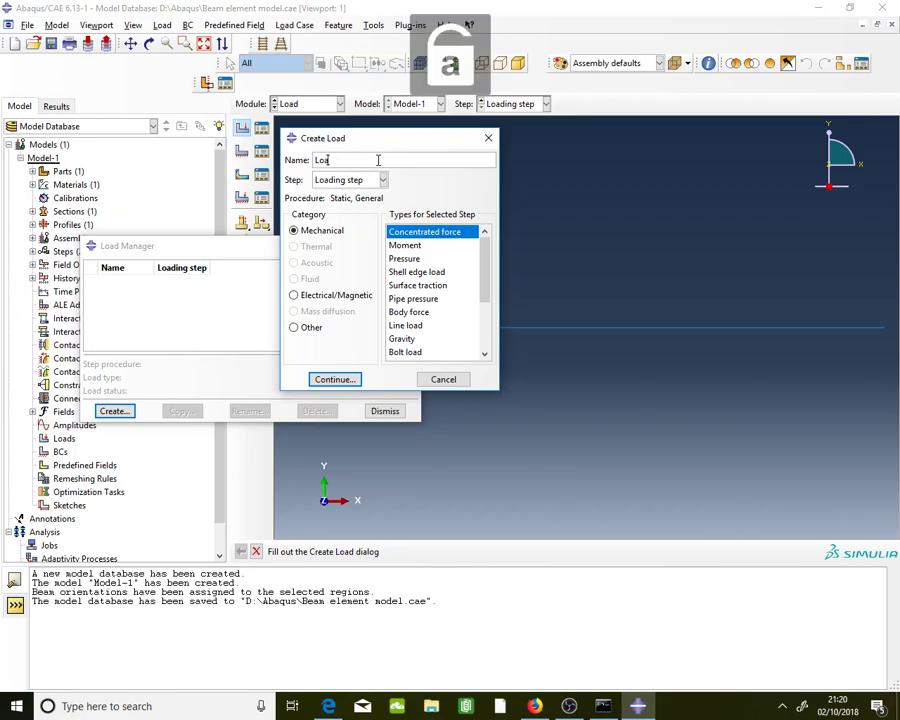
{"action": "key", "text": "BackSpace"}
{"action": "key", "text": "BackSpace"}
{"action": "key", "text": "BackSpace"}
{"action": "key", "text": "BackSpace"}
{"action": "key", "text": "BackSpace"}
{"action": "key", "text": "BackSpace"}
{"action": "key", "text": "BackSpace"}
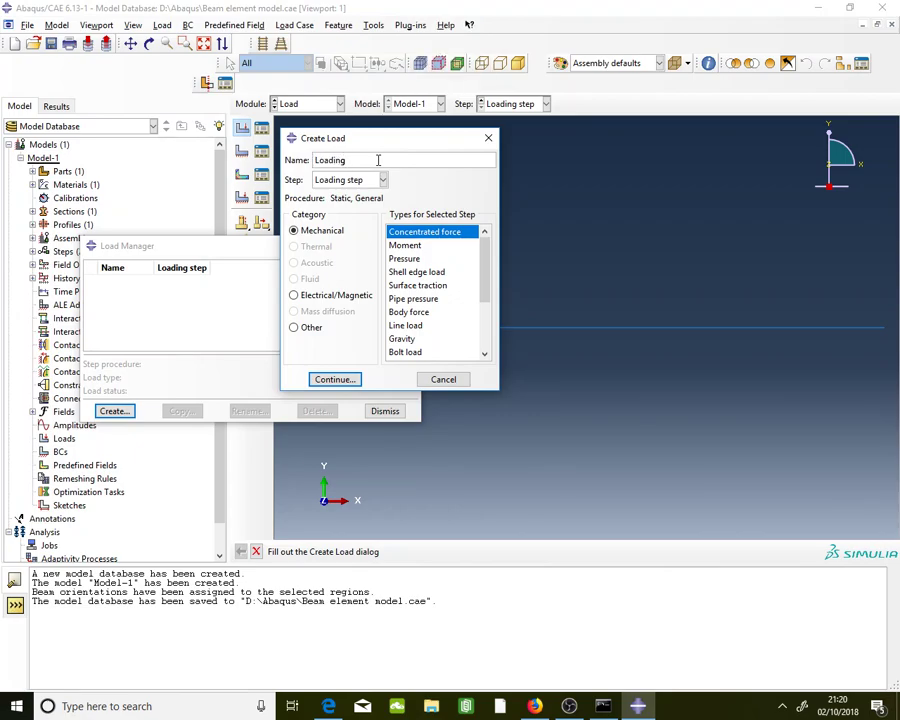
{"action": "key", "text": "Caps_Lock"}
{"action": "type", "text": "P"}
{"action": "key", "text": "Caps_Lock"}
{"action": "type", "text": "oint"}
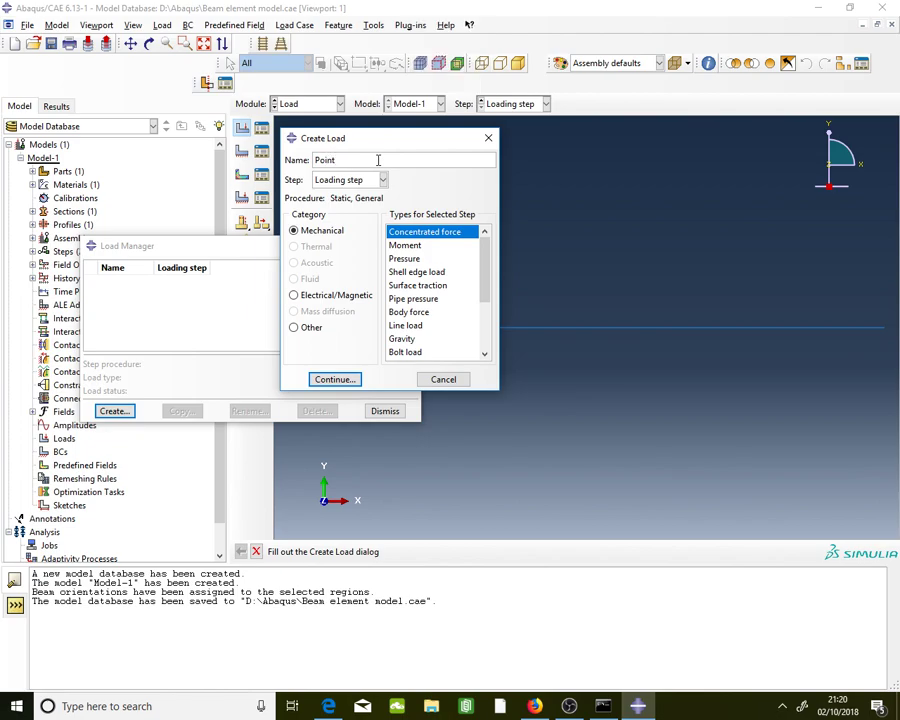
{"action": "key", "text": "Caps_Lock"}
{"action": "type", "text": "L"}
{"action": "key", "text": "Caps_Lock"}
{"action": "type", "text": "oad"}
{"action": "left_click", "coordinate": [316, 379]}
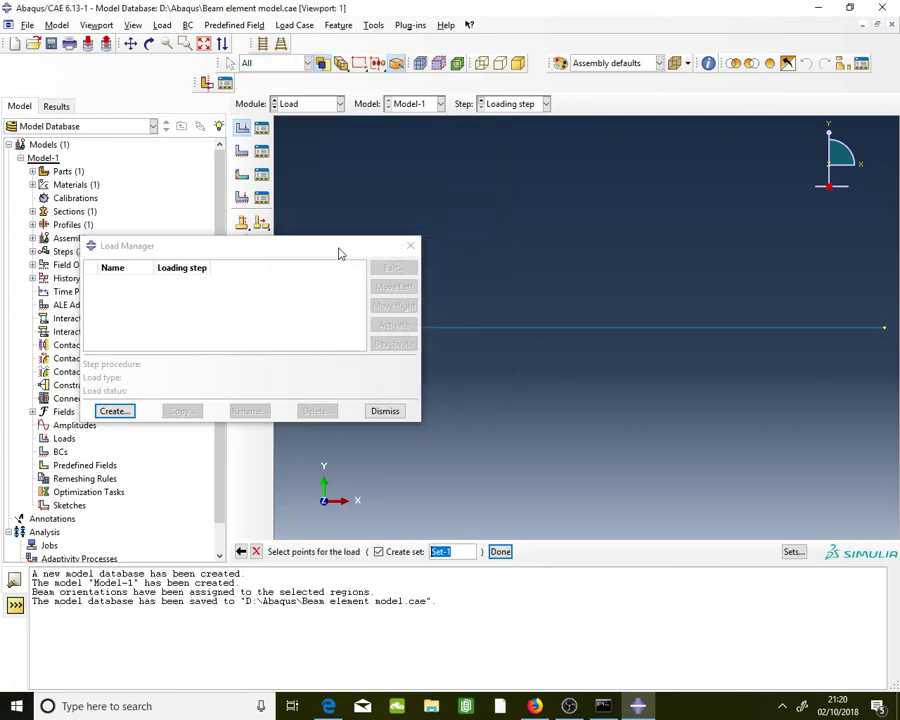
Apply the point load to the beam's free end, opposite the origin, with CF2 set to -10000, and finish the load definition
{"action": "left_click_drag", "start_coordinate": [340, 249], "coordinate": [275, 183]}
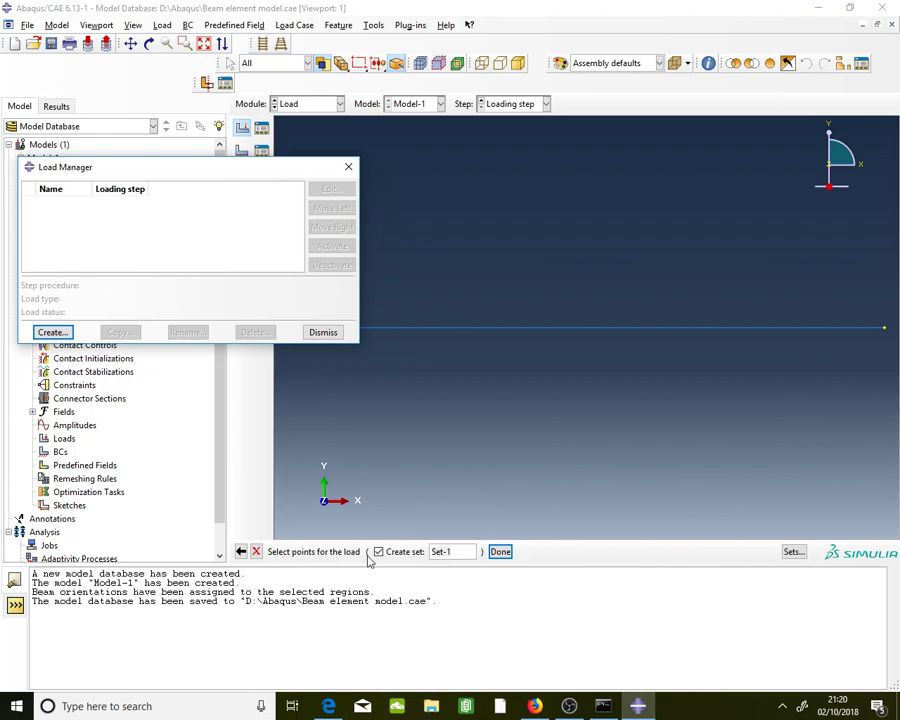
{"action": "left_click", "coordinate": [885, 330]}
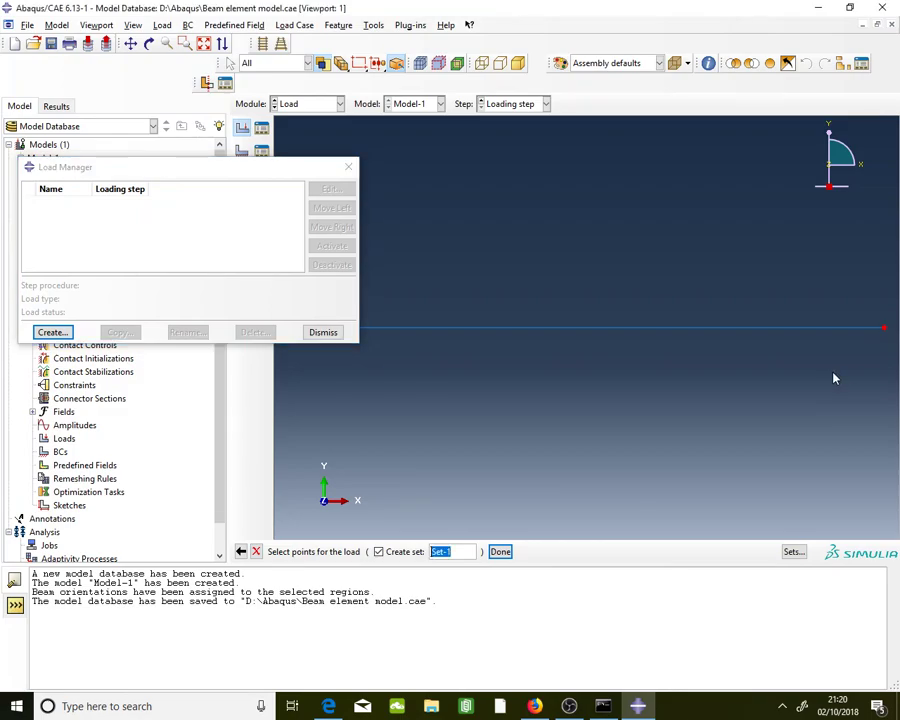
{"action": "left_click", "coordinate": [500, 551]}
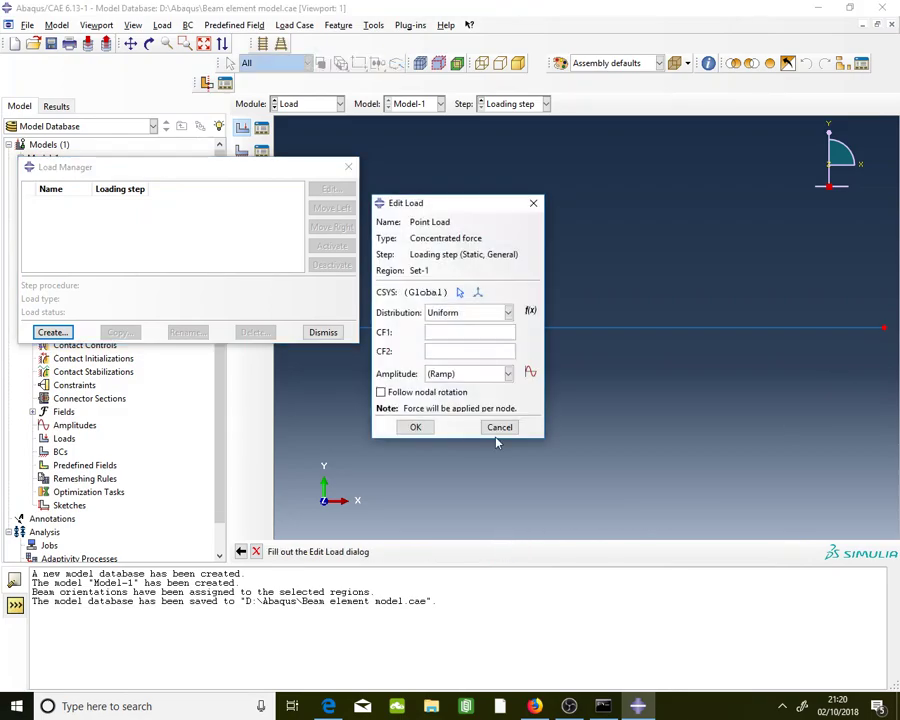
{"action": "left_click_drag", "start_coordinate": [477, 203], "coordinate": [376, 165]}
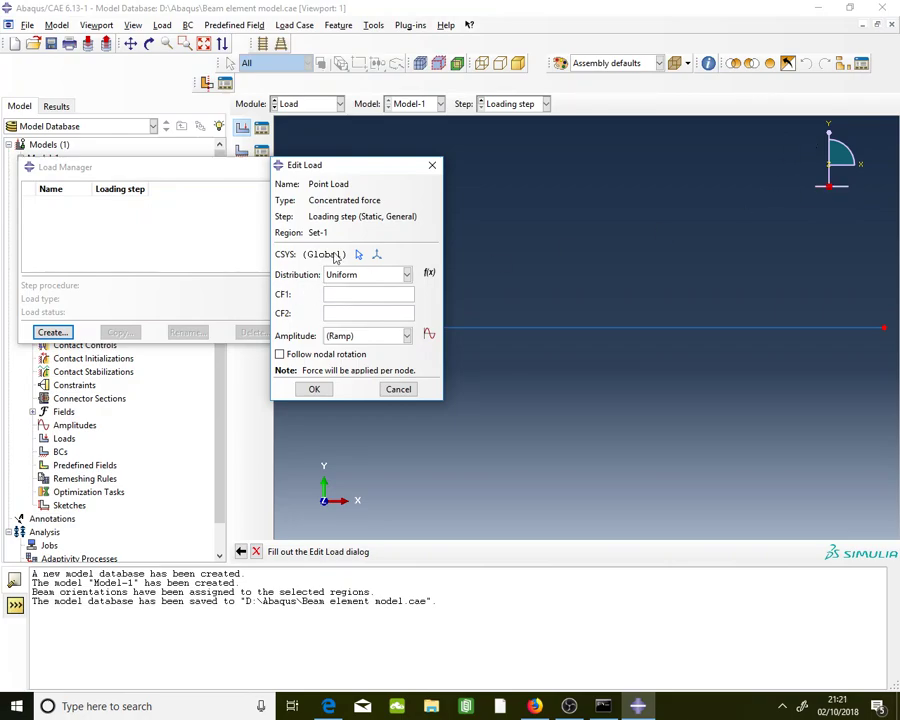
{"action": "mouse_move", "coordinate": [343, 173]}
{"action": "left_mouse_down"}
{"action": "mouse_move", "coordinate": [492, 181]}
{"action": "mouse_move", "coordinate": [344, 148]}
{"action": "left_mouse_up"}
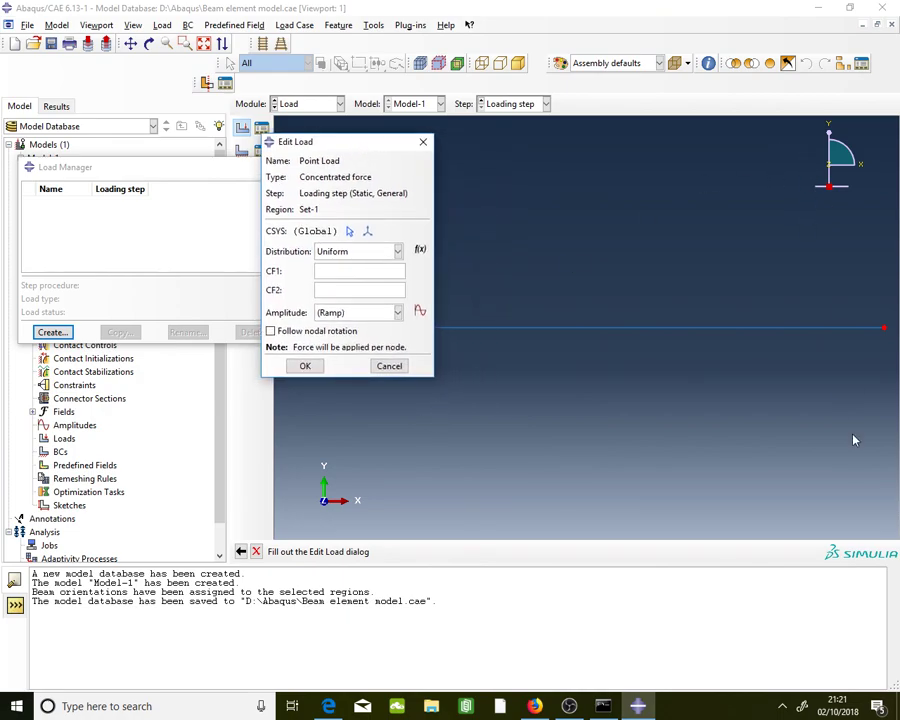
{"action": "left_click", "coordinate": [332, 292]}
{"action": "type", "text": "-10000"}
{"action": "left_click", "coordinate": [306, 366]}
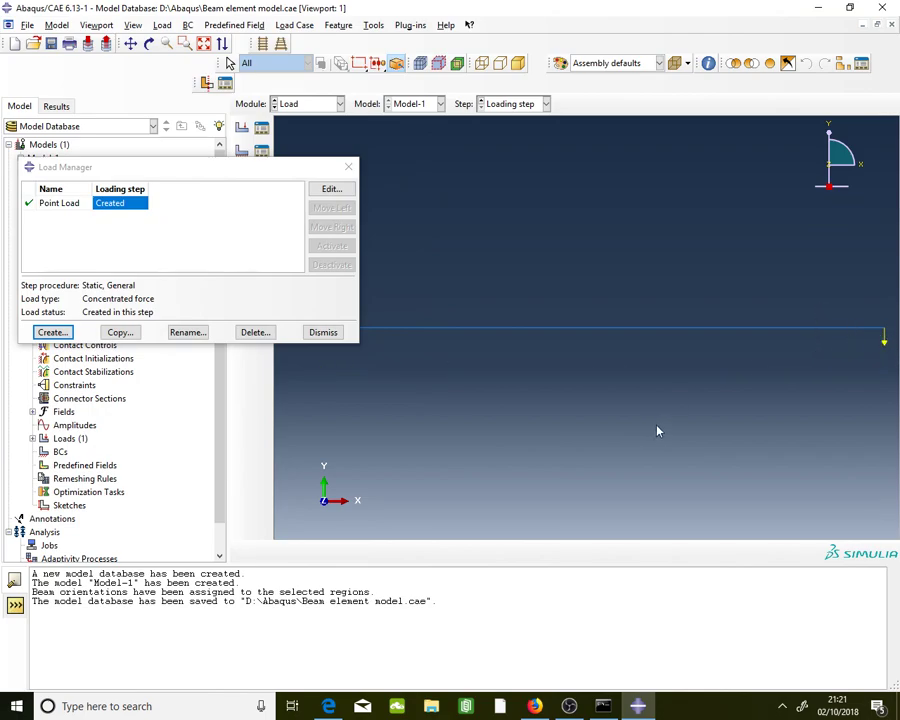
{"action": "left_click", "coordinate": [322, 340]}
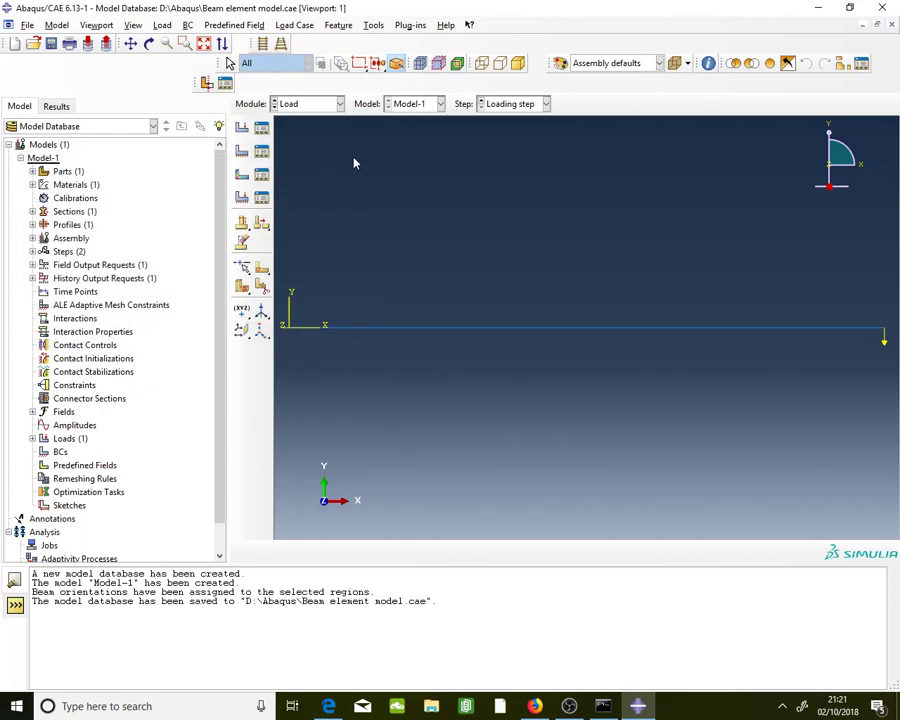
Start a mechanical Displacement/Rotation boundary condition named "Fixed support" in the Loading step
{"action": "left_click", "coordinate": [265, 155]}
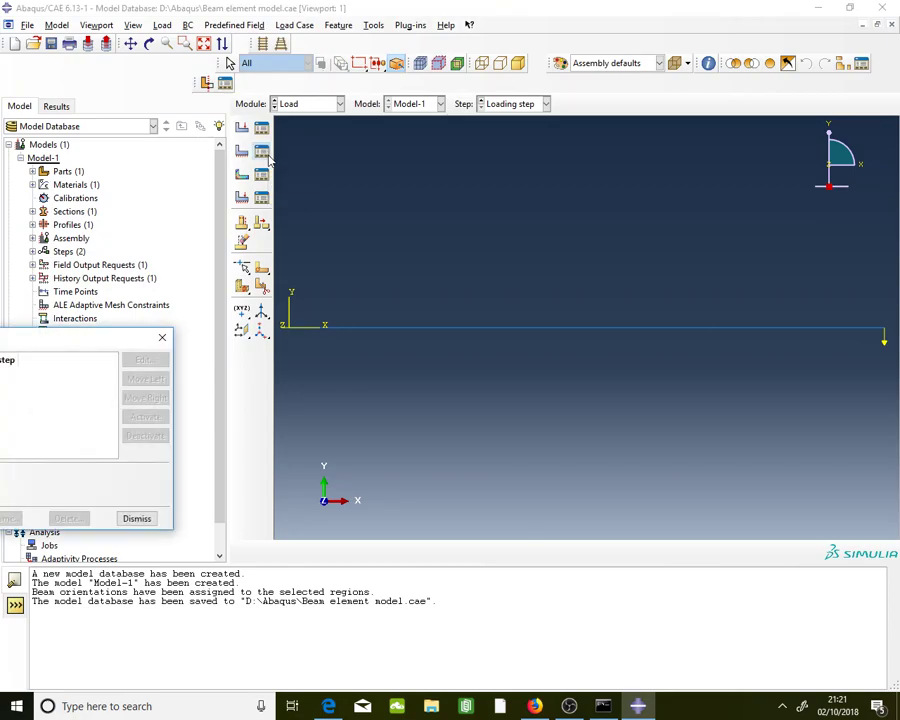
{"action": "left_click_drag", "start_coordinate": [86, 340], "coordinate": [596, 396]}
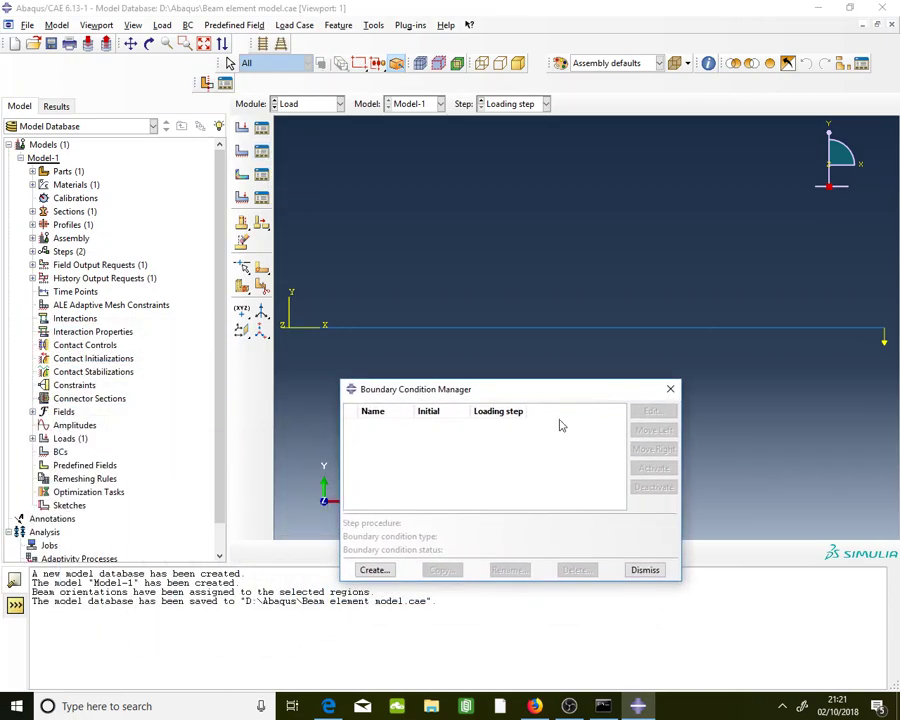
{"action": "left_click", "coordinate": [373, 570]}
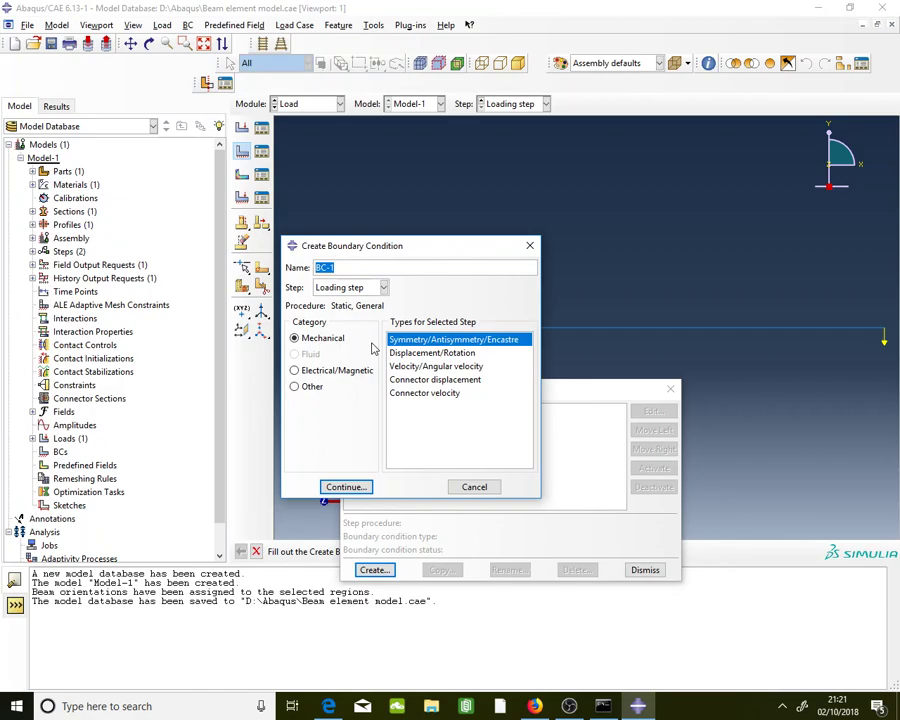
{"action": "type", "text": "Fixed support"}
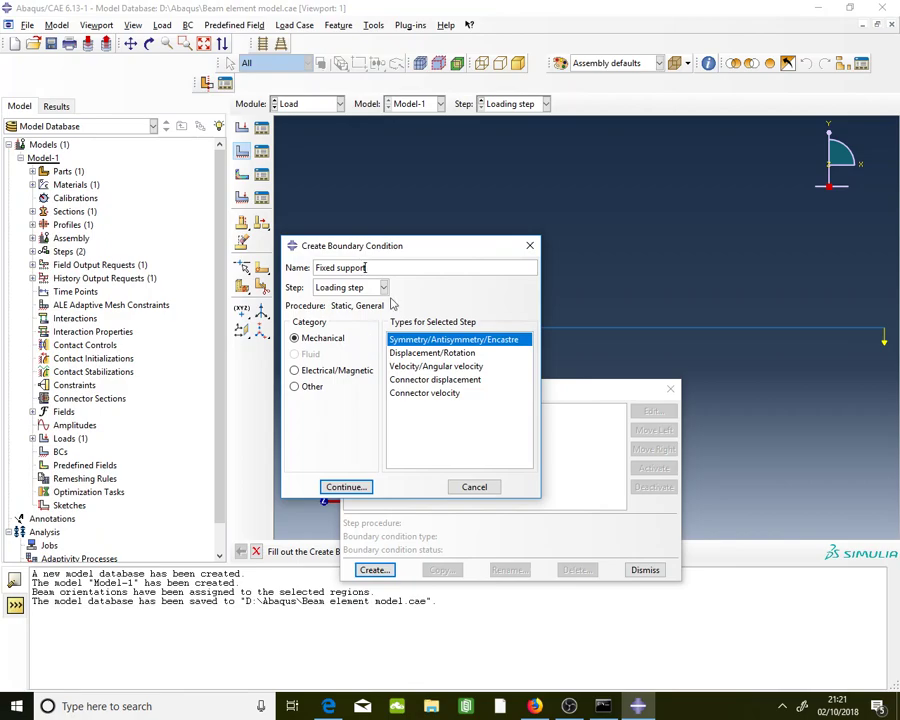
{"action": "left_click_drag", "start_coordinate": [388, 250], "coordinate": [659, 127]}
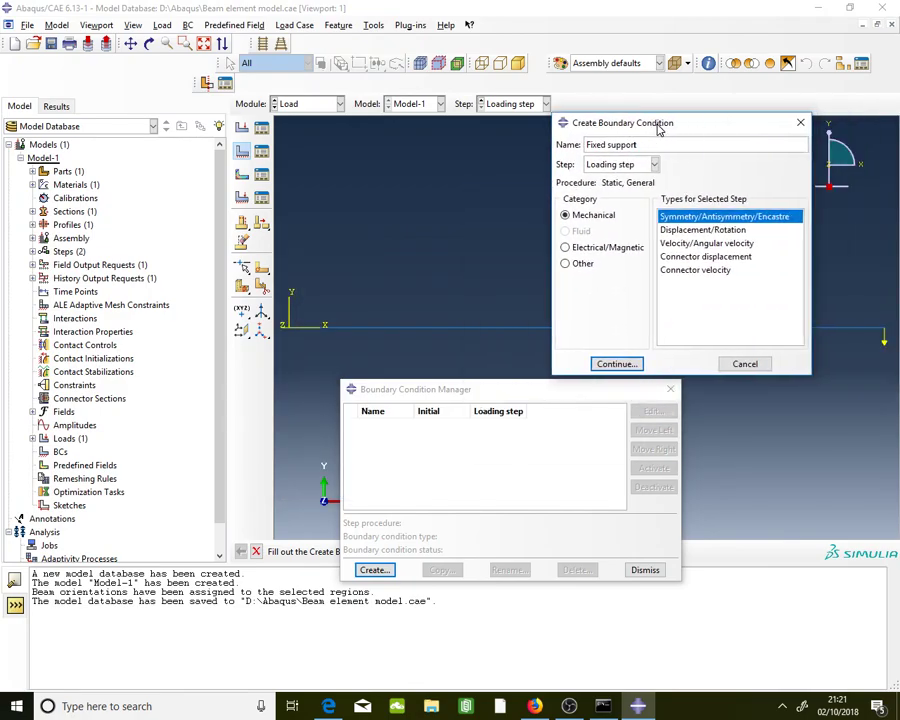
{"action": "left_click", "coordinate": [704, 231]}
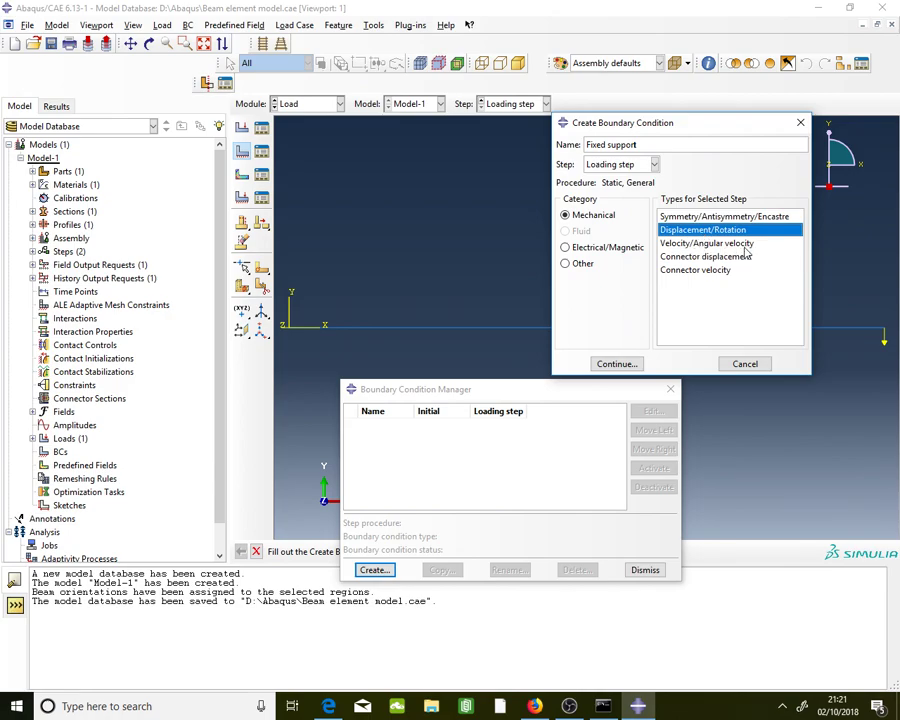
{"action": "left_click", "coordinate": [614, 364]}
Apply the fixed support to the beam's end at the origin with U1, U2 and UR3 set to 0, and close the boundary condition manager
{"action": "left_click_drag", "start_coordinate": [567, 394], "coordinate": [97, 380]}
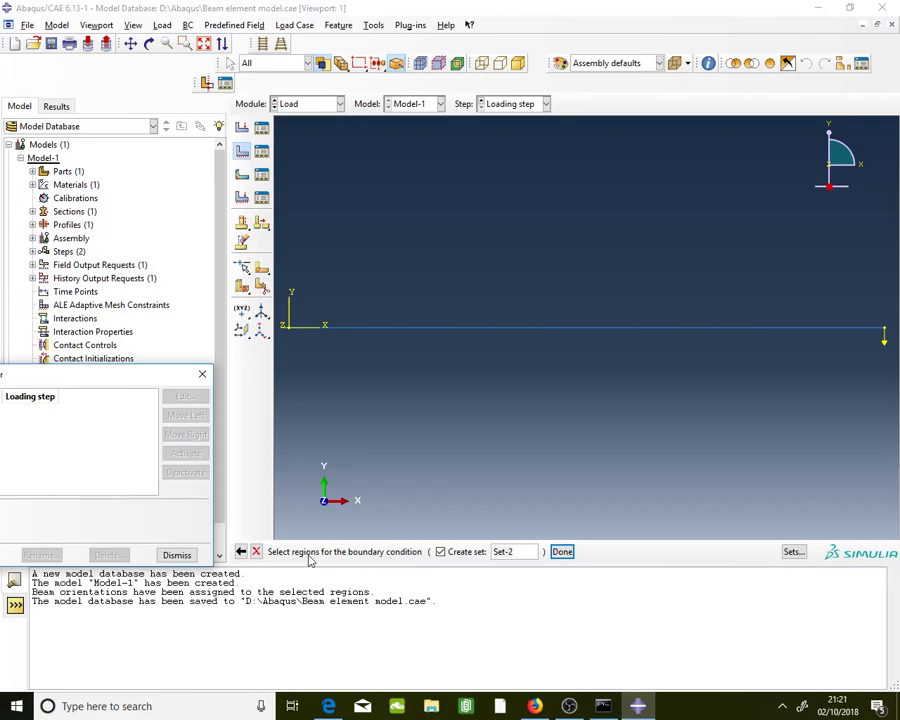
{"action": "left_click", "coordinate": [289, 330]}
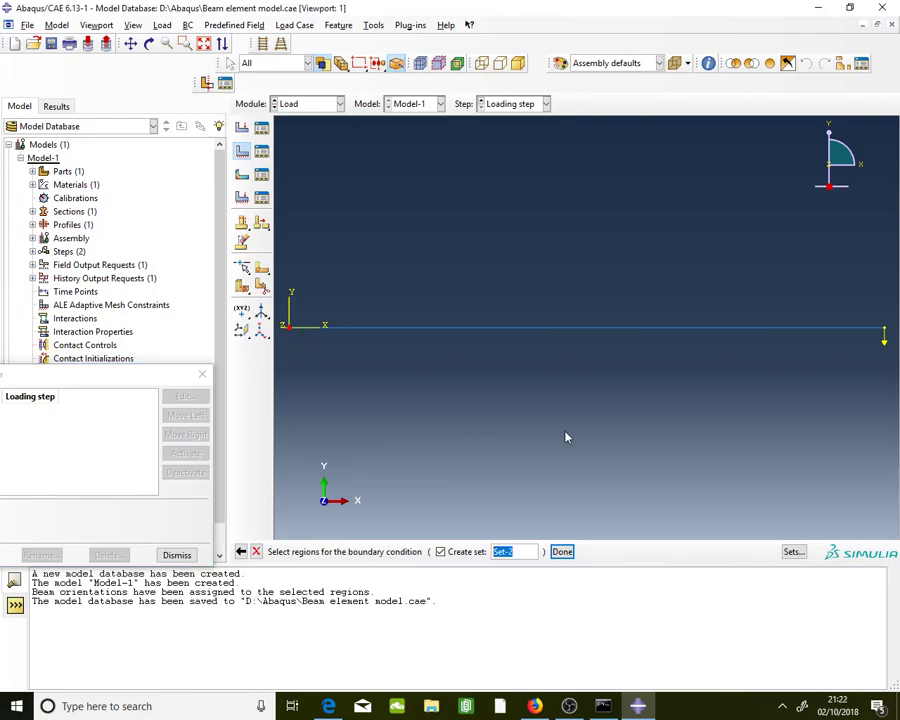
{"action": "left_click", "coordinate": [562, 553]}
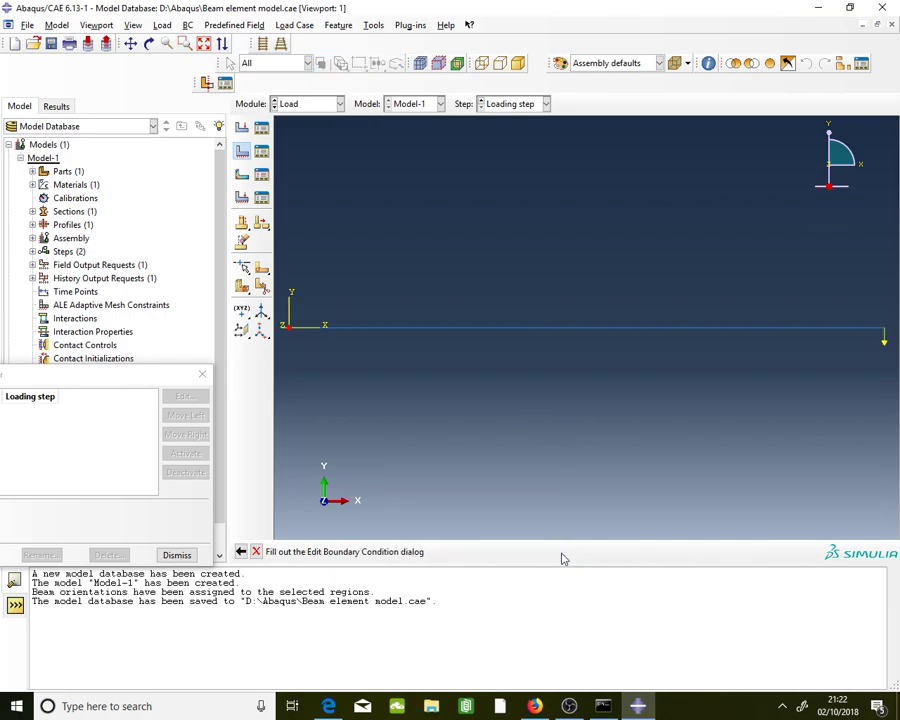
{"action": "left_click_drag", "start_coordinate": [98, 174], "coordinate": [101, 103]}
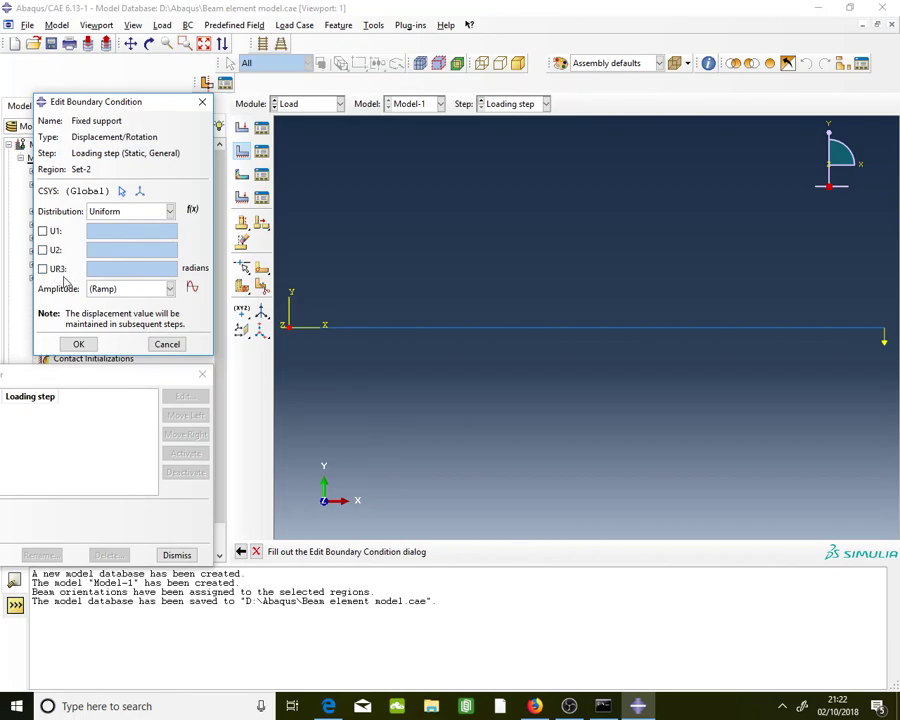
{"action": "left_click", "coordinate": [43, 231]}
{"action": "left_click", "coordinate": [43, 250]}
{"action": "left_click", "coordinate": [43, 269]}
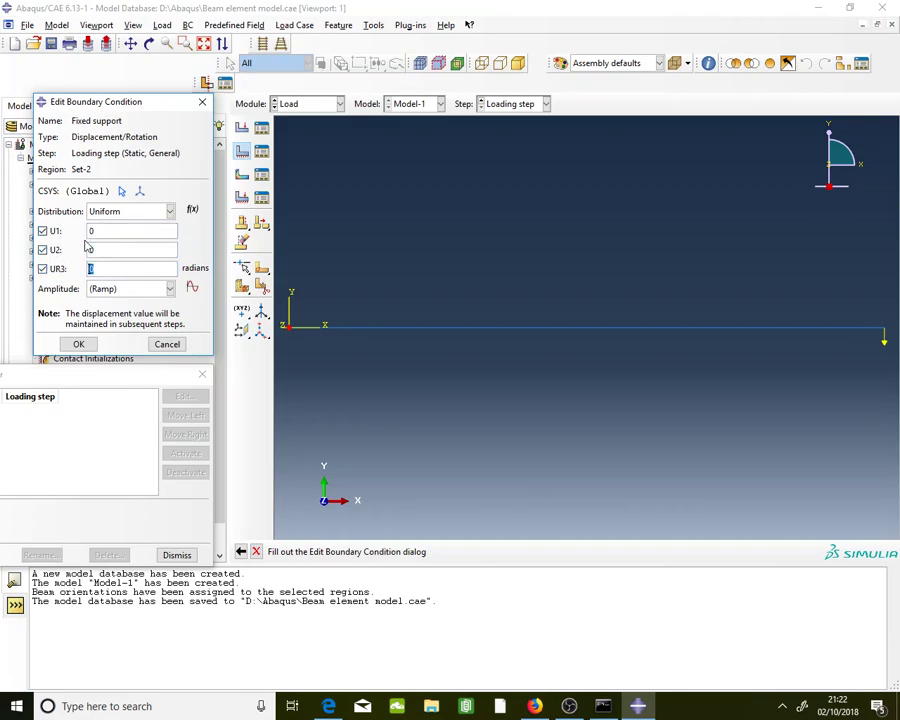
{"action": "left_click", "coordinate": [118, 249]}
{"action": "left_click", "coordinate": [79, 343]}
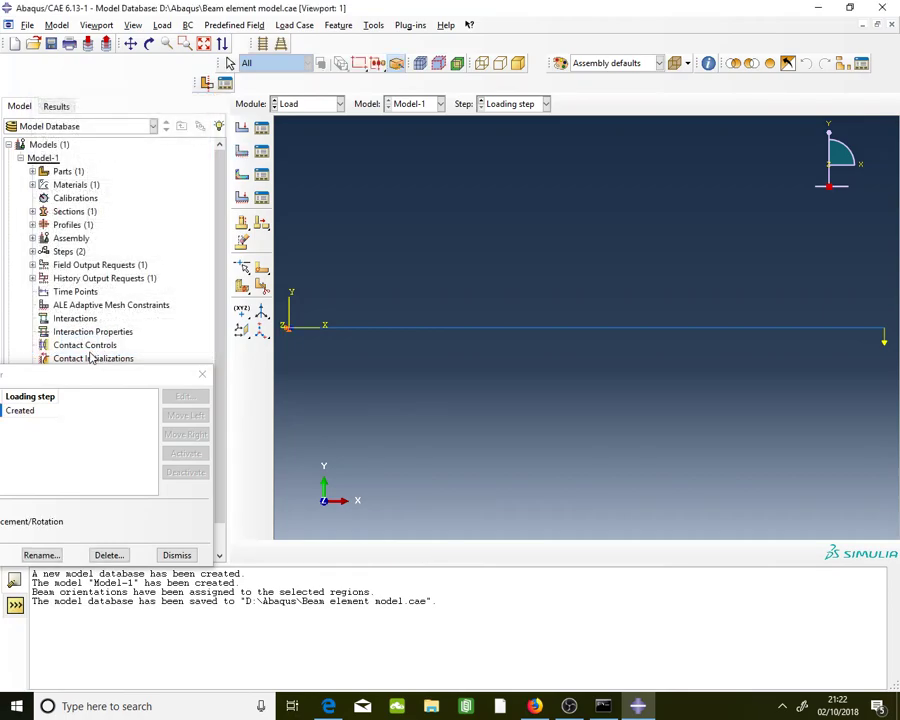
{"action": "left_click_drag", "start_coordinate": [95, 373], "coordinate": [280, 271]}
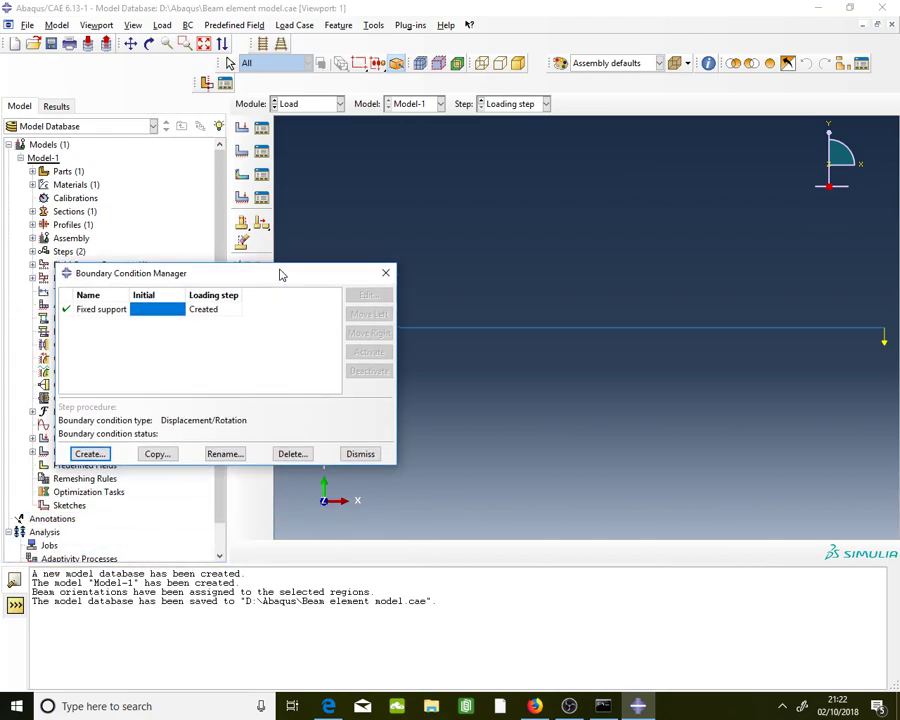
{"action": "left_click", "coordinate": [360, 454]}
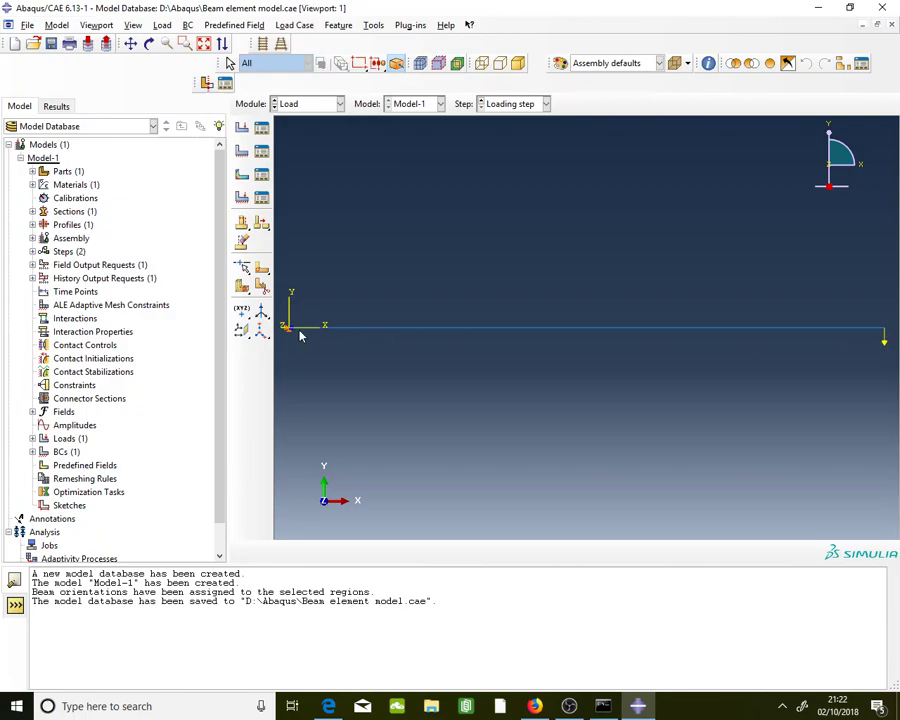
Switch to the Mesh module and check the required mesh densities in the case study PDF in Firefox
{"action": "left_click", "coordinate": [318, 104]}
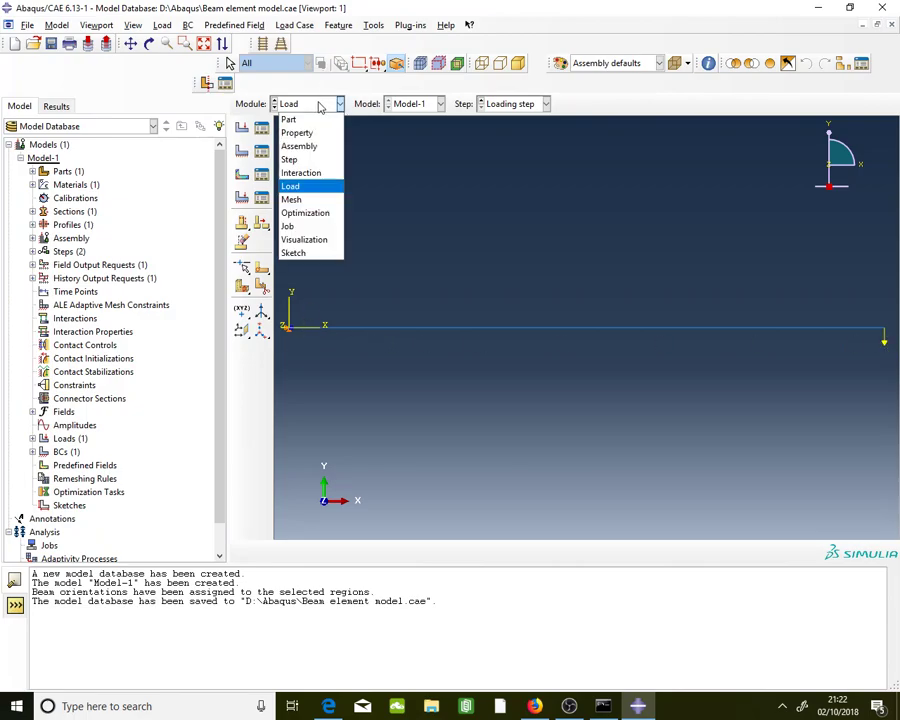
{"action": "left_click", "coordinate": [320, 202]}
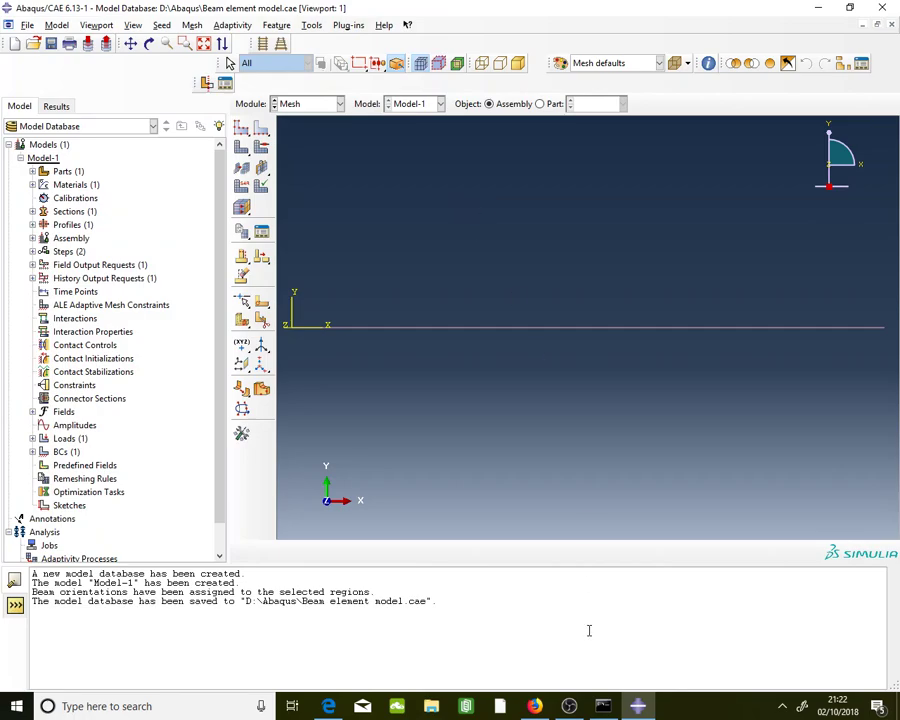
{"action": "left_click", "coordinate": [537, 706]}
{"action": "scroll", "coordinate": [510, 436], "scroll_direction": "down", "scroll_amount": 5}
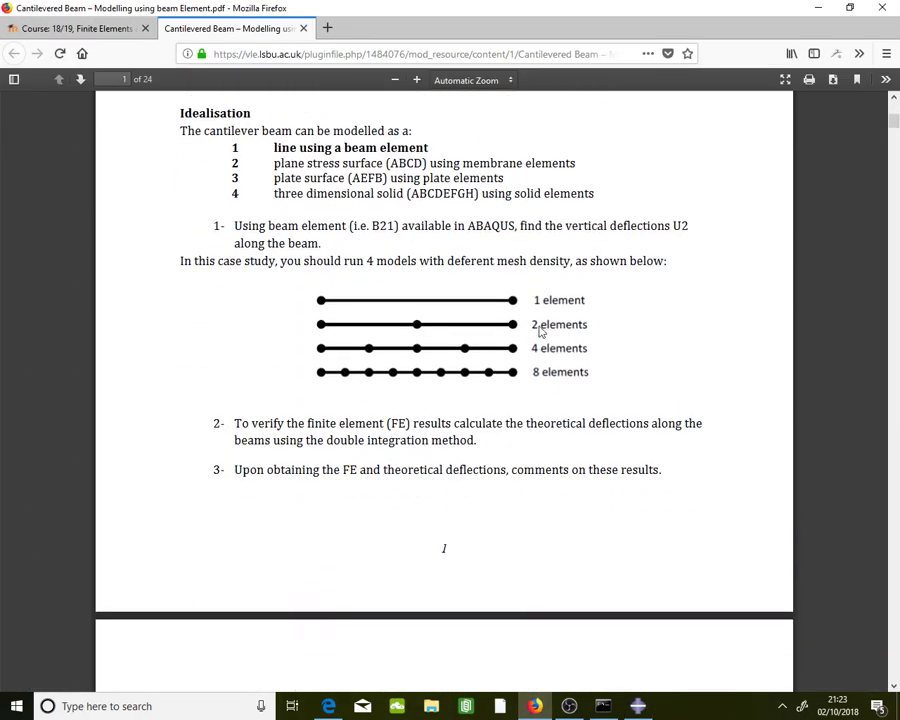
{"action": "left_click", "coordinate": [818, 9]}
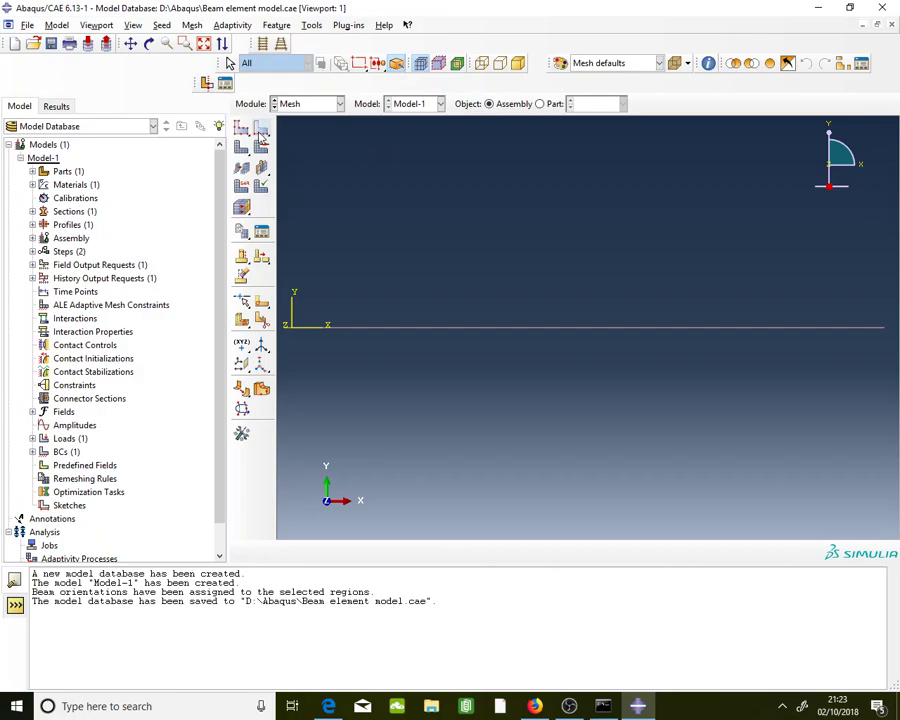
Seed the beam edge by number with 1 element and no bias, and mesh the part instance
{"action": "left_click", "coordinate": [258, 134]}
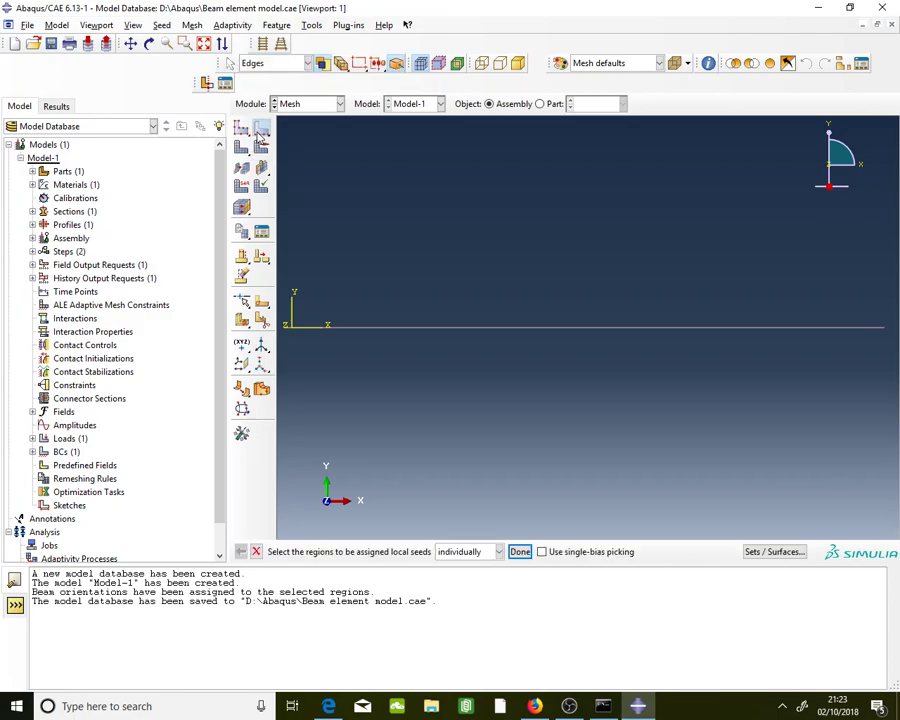
{"action": "left_click", "coordinate": [564, 332]}
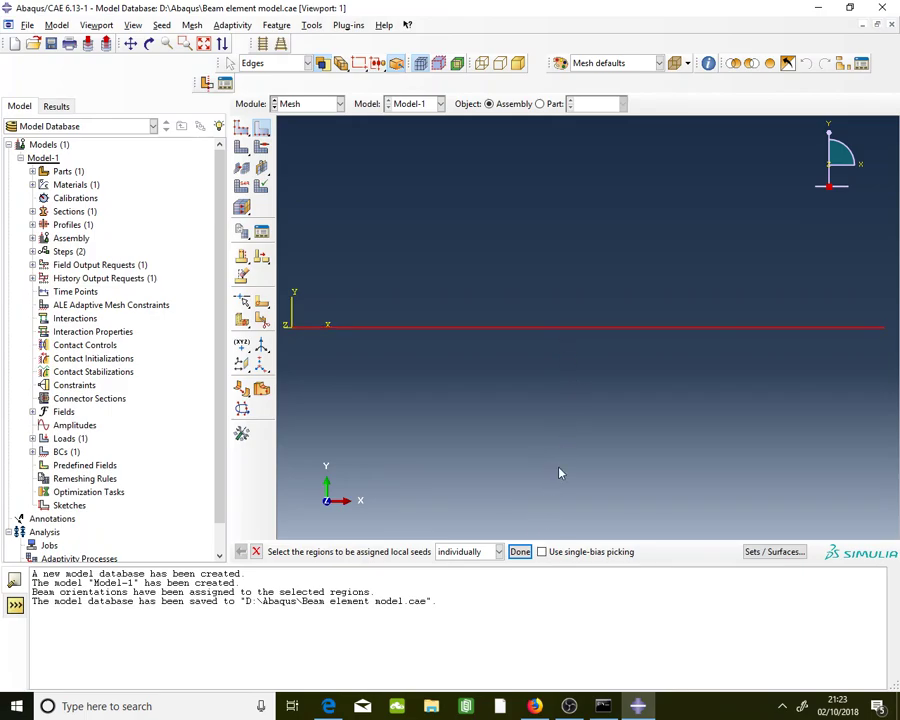
{"action": "left_click", "coordinate": [520, 552]}
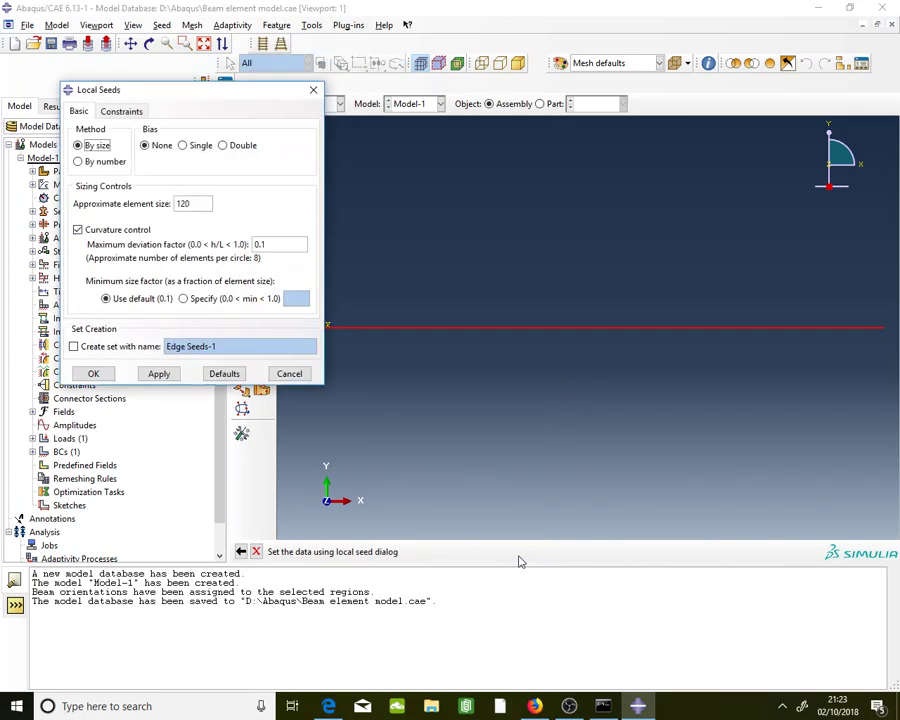
{"action": "left_click", "coordinate": [100, 163]}
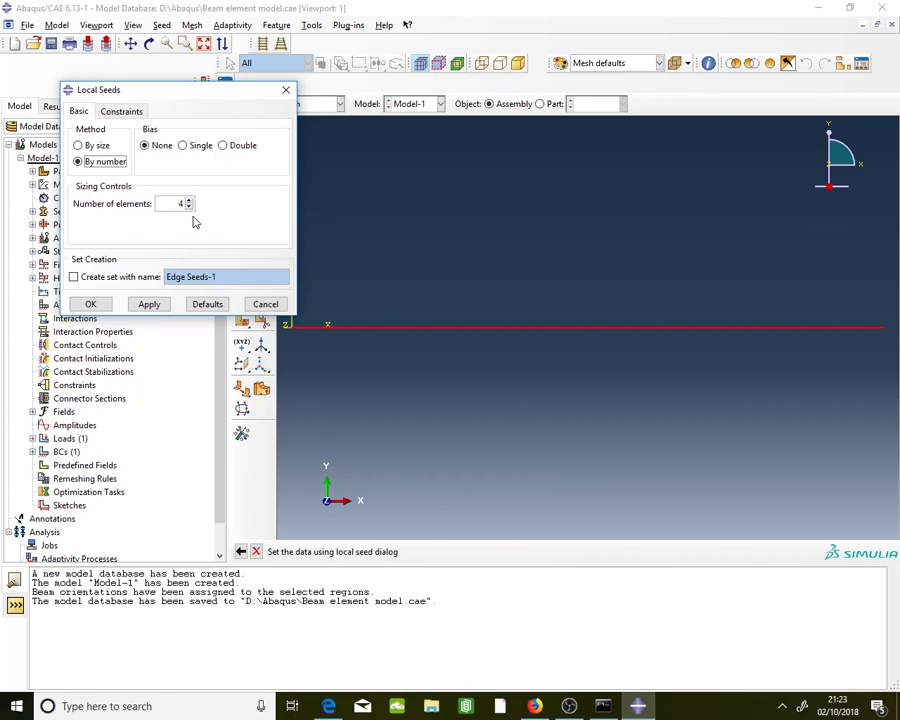
{"action": "left_click", "coordinate": [188, 207]}
{"action": "left_click", "coordinate": [188, 207]}
{"action": "left_click", "coordinate": [188, 207]}
{"action": "left_click", "coordinate": [188, 207]}
{"action": "left_click", "coordinate": [91, 304]}
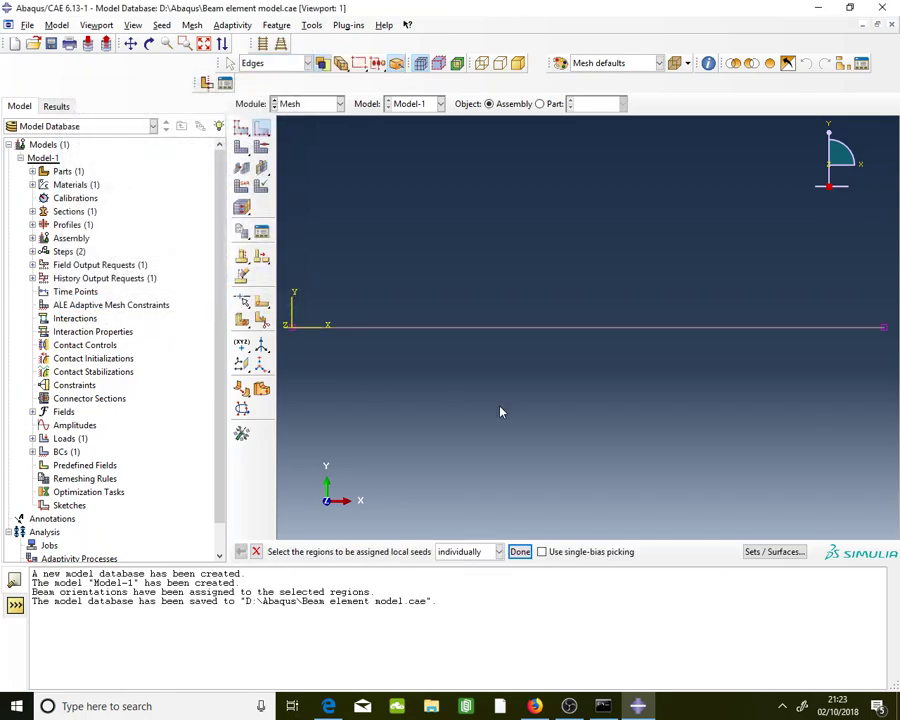
{"action": "left_click", "coordinate": [520, 551]}
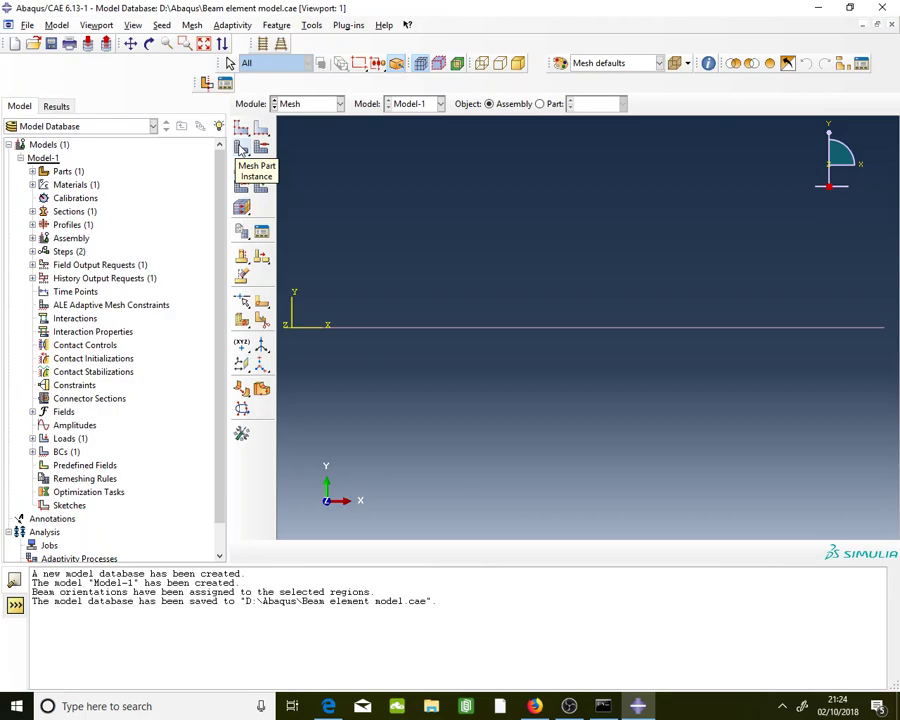
{"action": "left_click", "coordinate": [242, 148]}
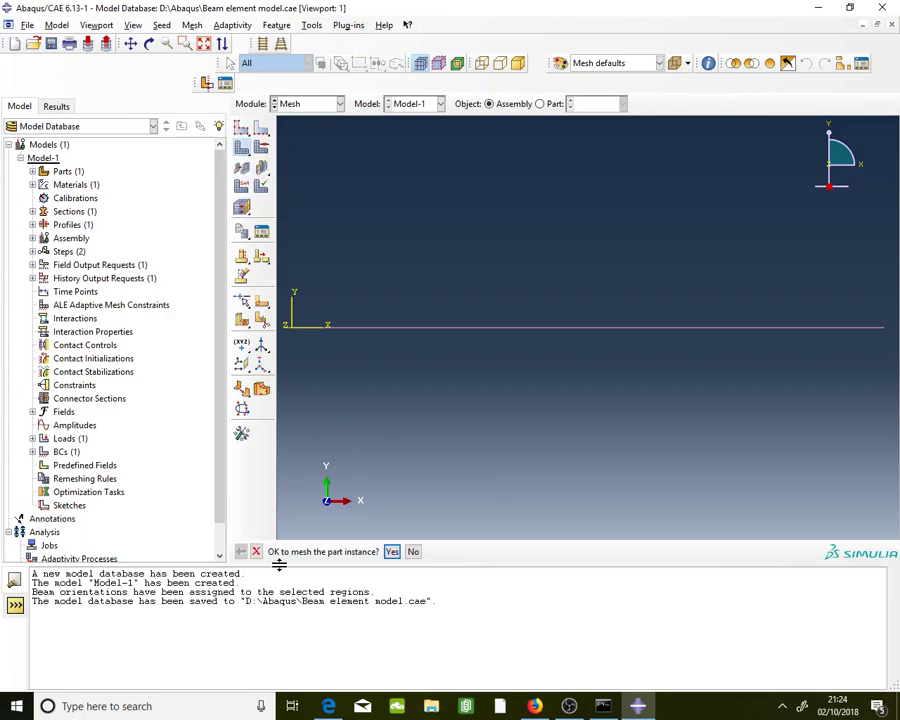
{"action": "left_click", "coordinate": [392, 551]}
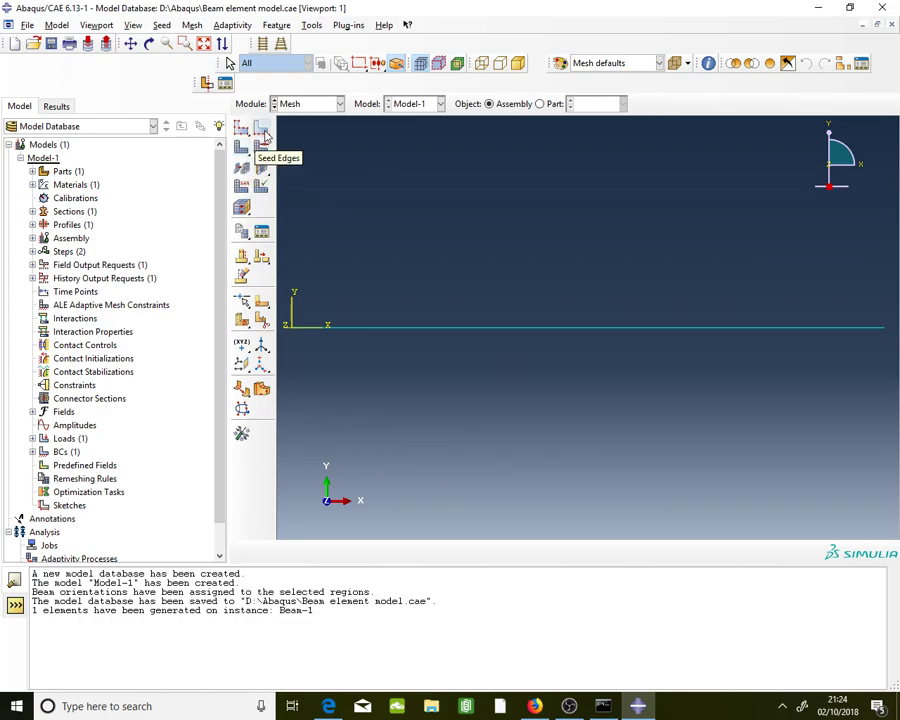
Assign the beam the Standard library, linear, shear-flexible Beam element type B21, comparing it with the quadratic option before confirming
{"action": "left_click", "coordinate": [241, 192]}
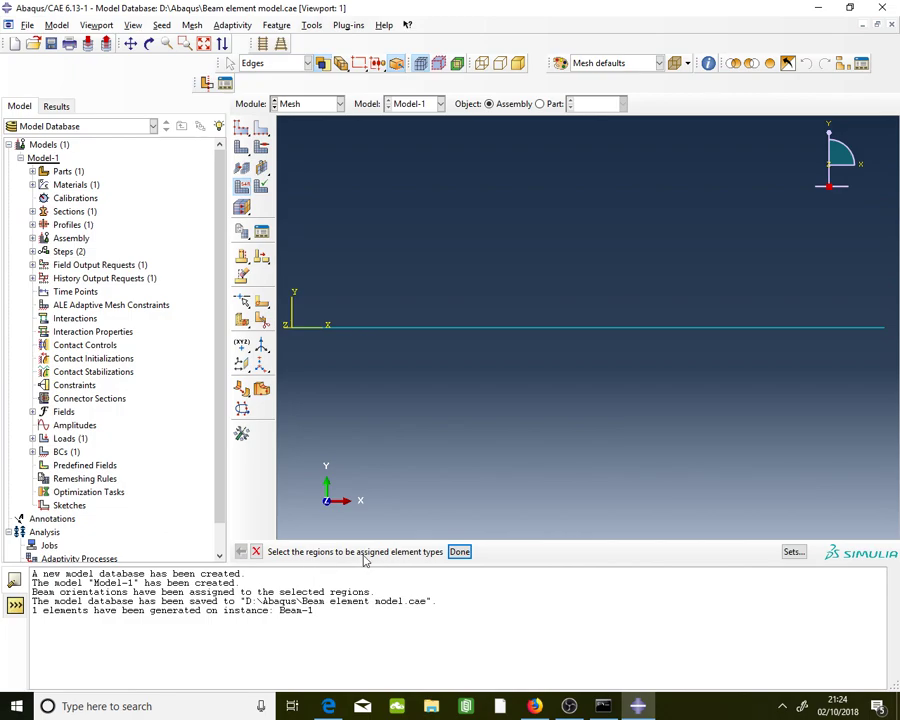
{"action": "left_click", "coordinate": [512, 330]}
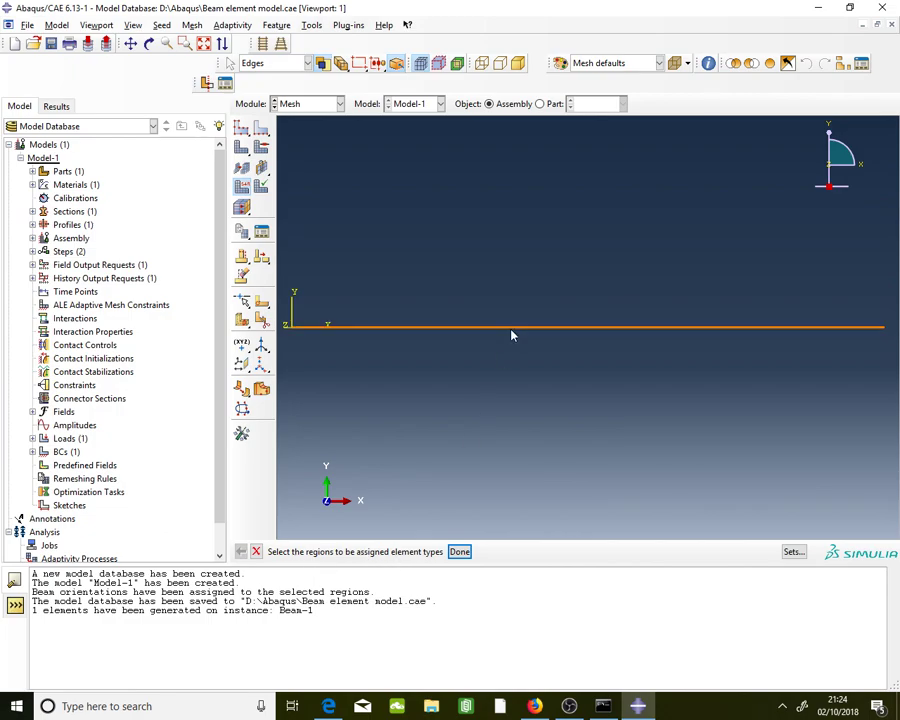
{"action": "left_click", "coordinate": [459, 551]}
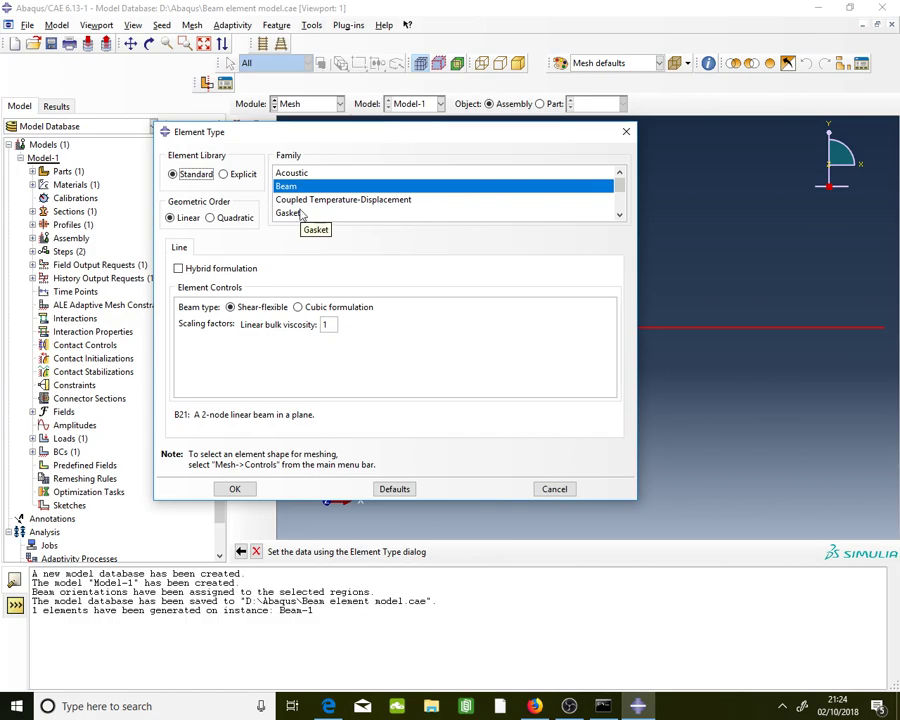
{"action": "double_click", "coordinate": [183, 414]}
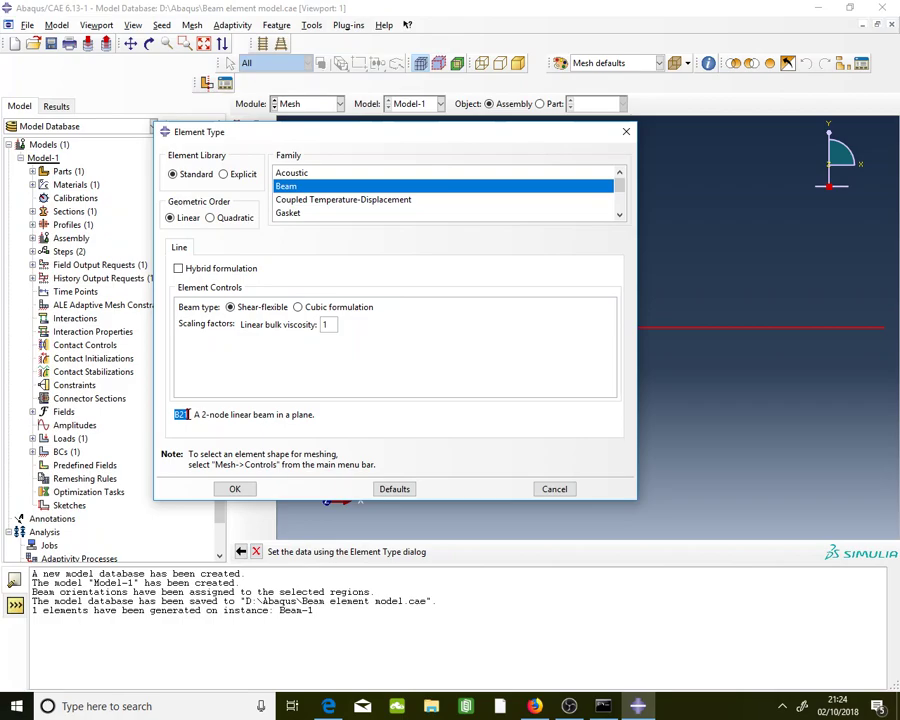
{"action": "left_click", "coordinate": [187, 414]}
{"action": "left_click_drag", "start_coordinate": [194, 414], "coordinate": [327, 414]}
{"action": "left_click", "coordinate": [321, 414]}
{"action": "left_click", "coordinate": [307, 187]}
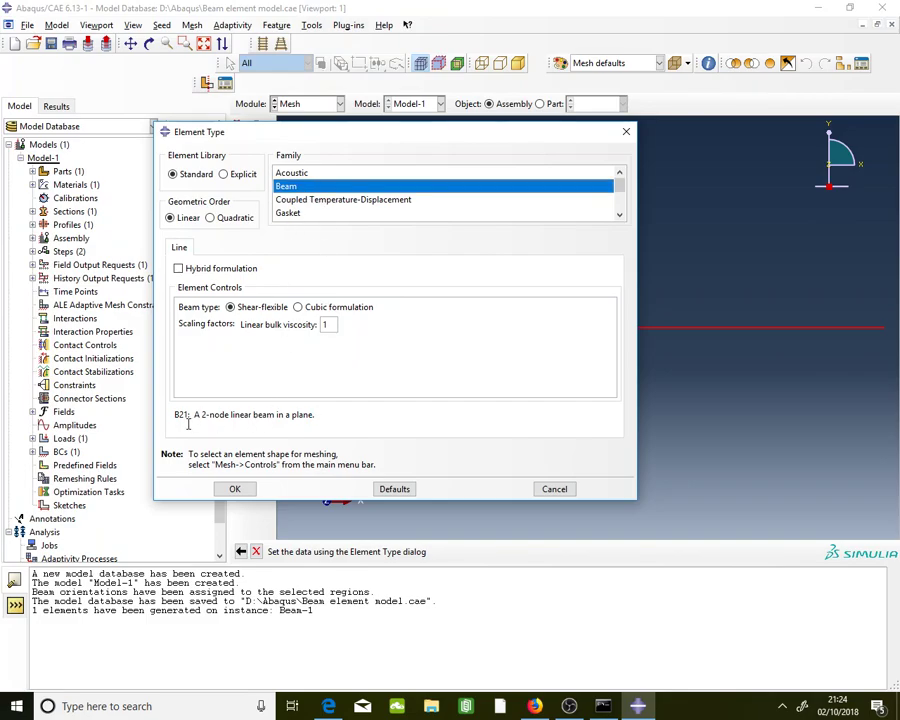
{"action": "left_click", "coordinate": [245, 220]}
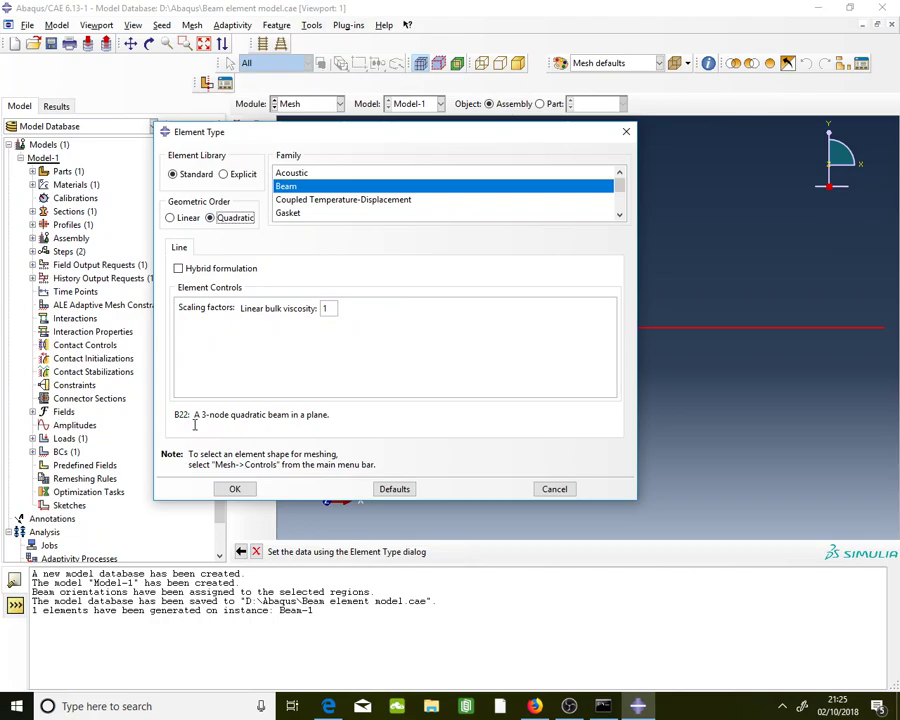
{"action": "left_click", "coordinate": [181, 221]}
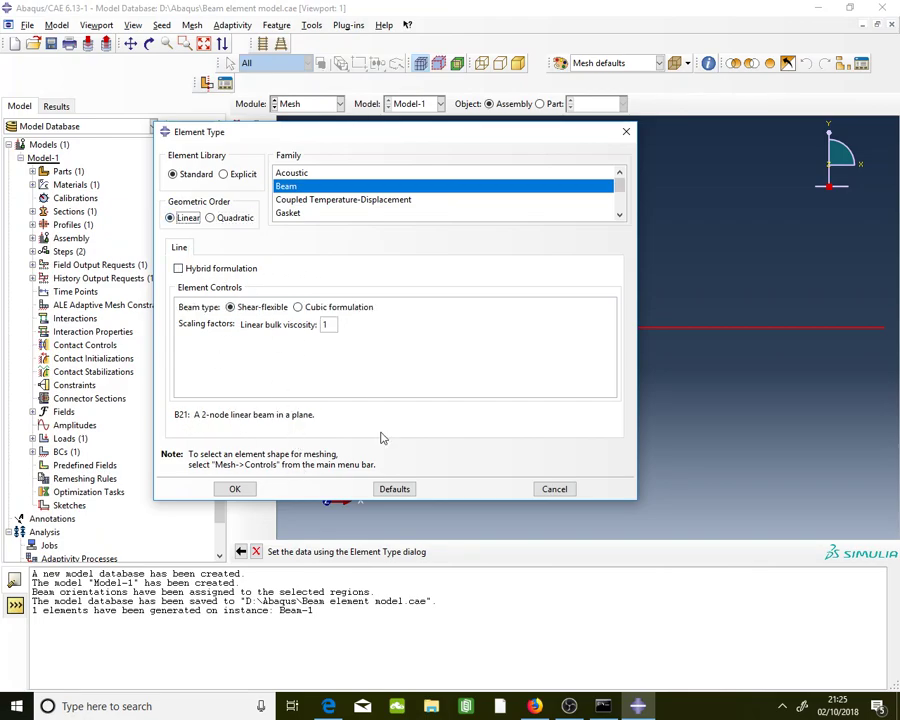
{"action": "left_click", "coordinate": [233, 490]}
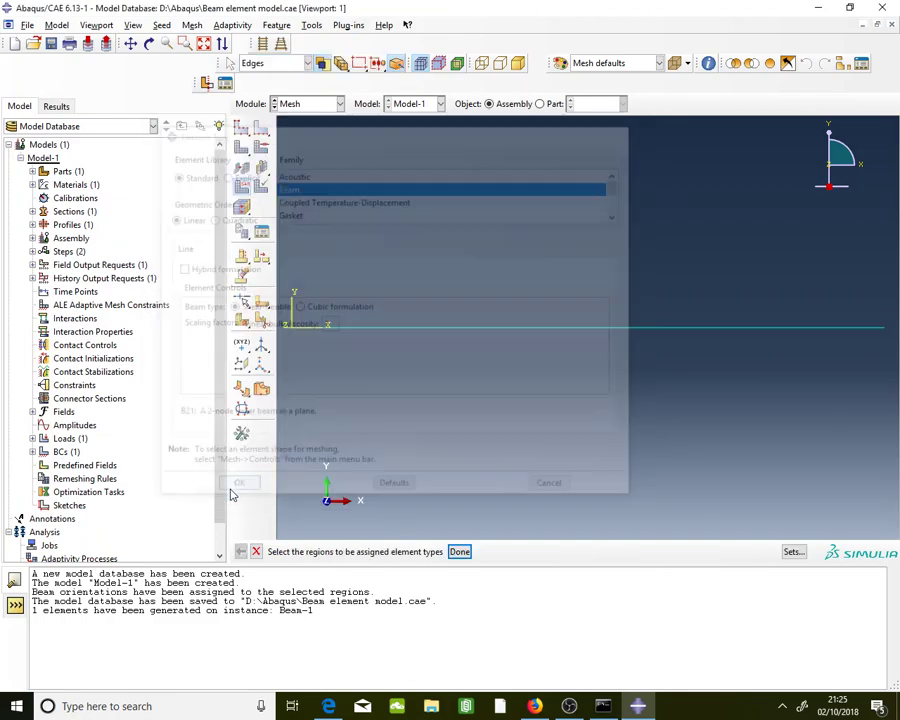
{"action": "left_click", "coordinate": [462, 553]}
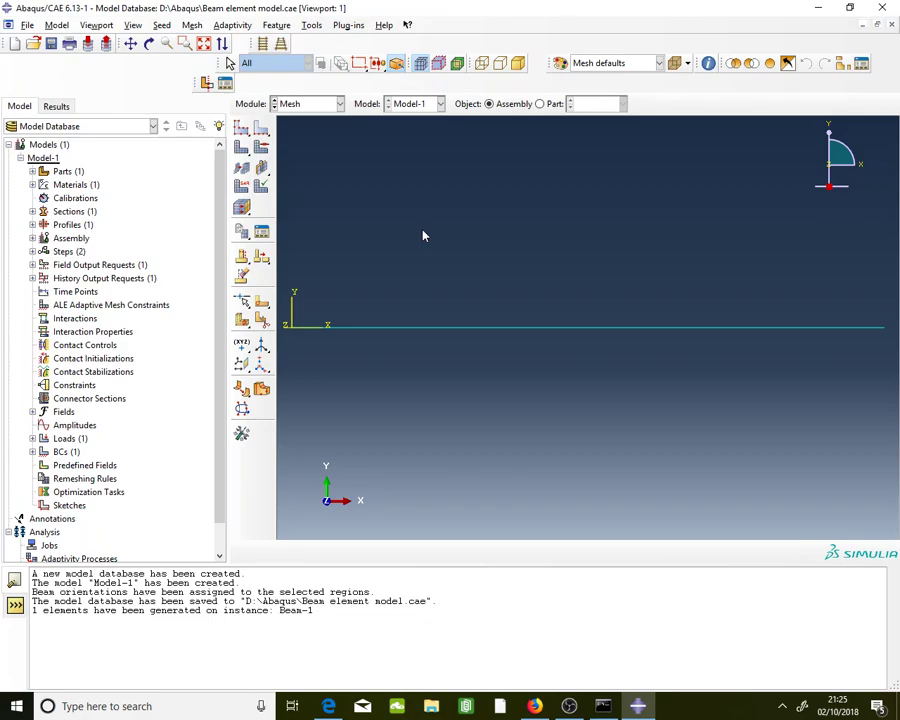
Save the model database, and open the Job Manager in the Job module
{"action": "key", "text": "ctrl+s"}
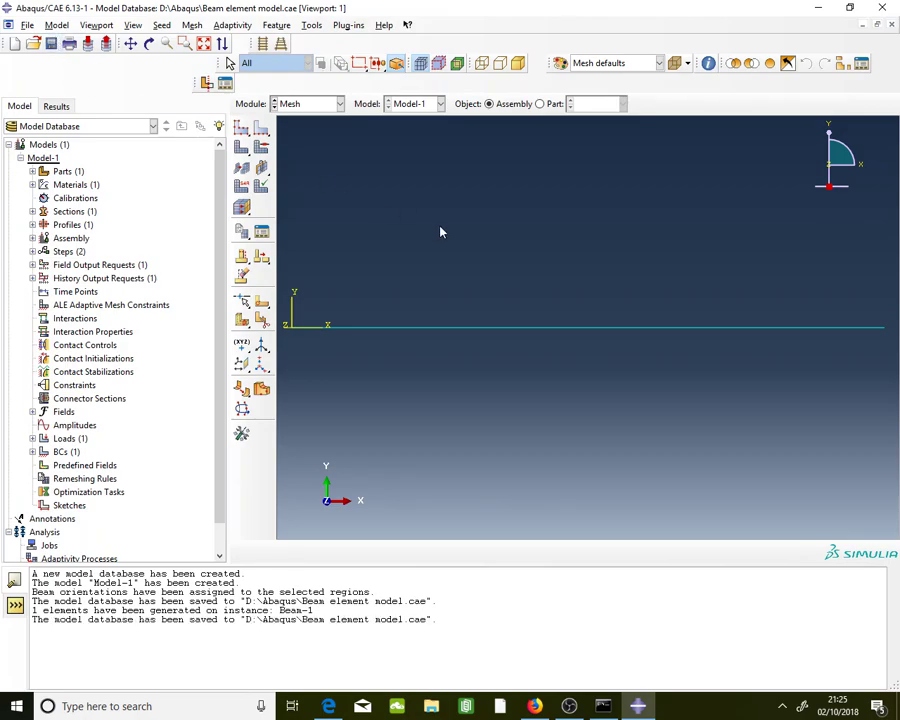
{"action": "left_click", "coordinate": [314, 104]}
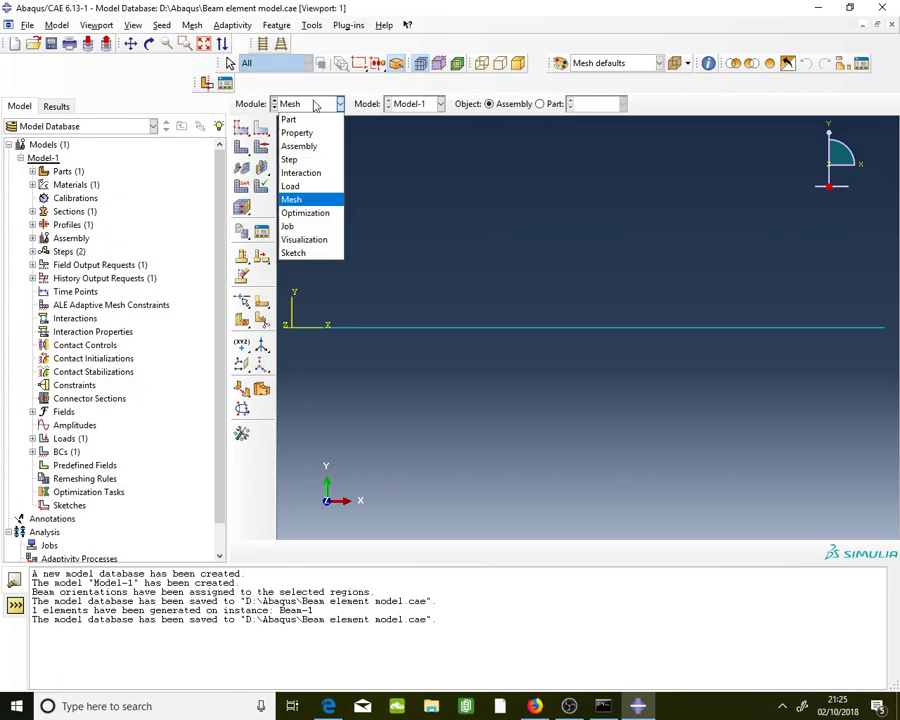
{"action": "left_click", "coordinate": [319, 228]}
{"action": "left_click", "coordinate": [318, 227]}
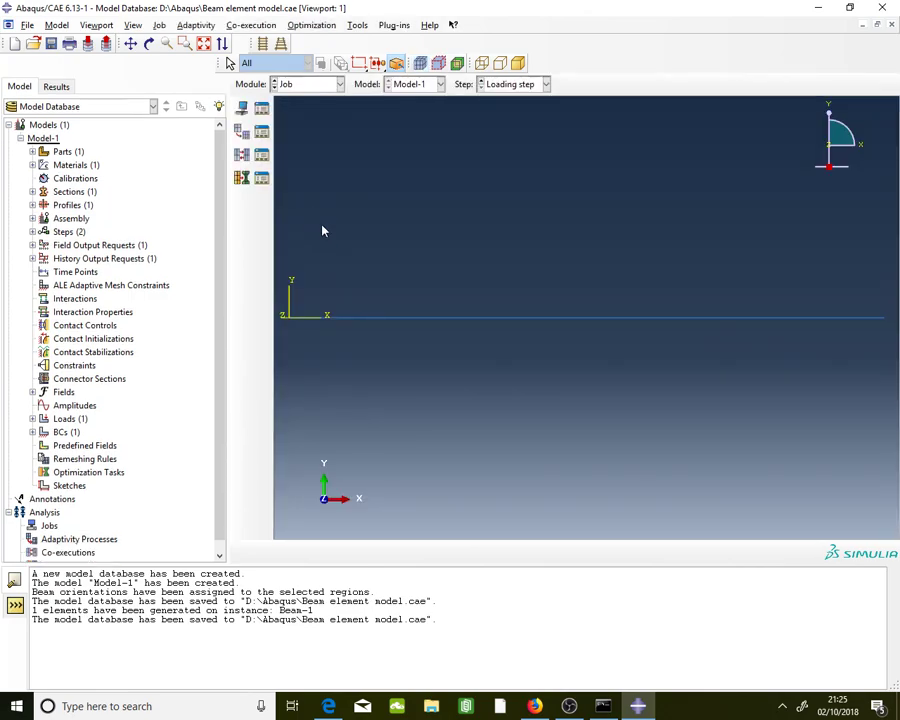
{"action": "left_click", "coordinate": [262, 109]}
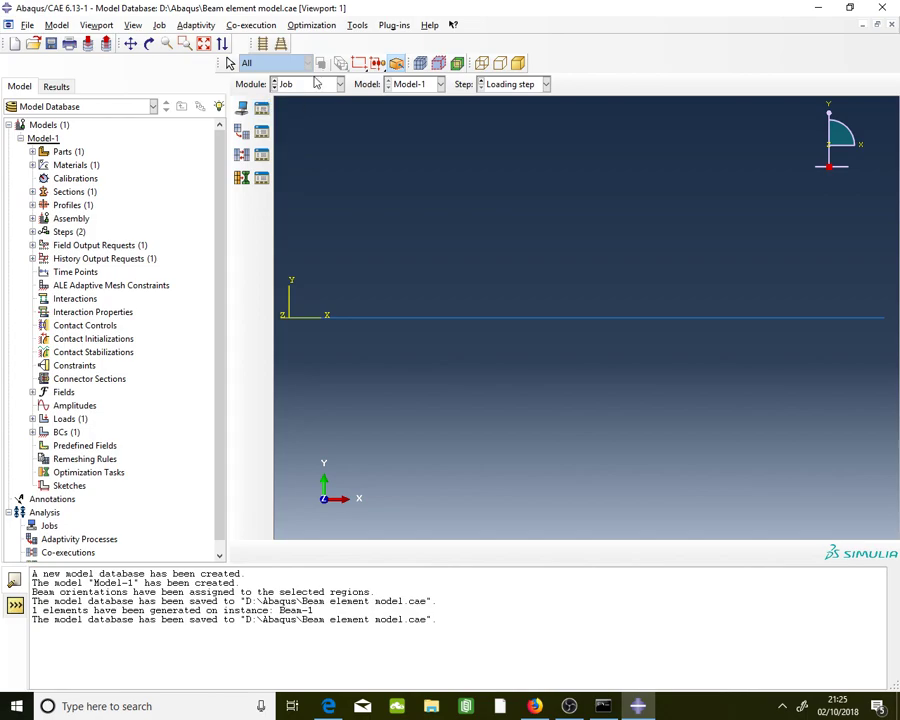
{"action": "left_click", "coordinate": [261, 110]}
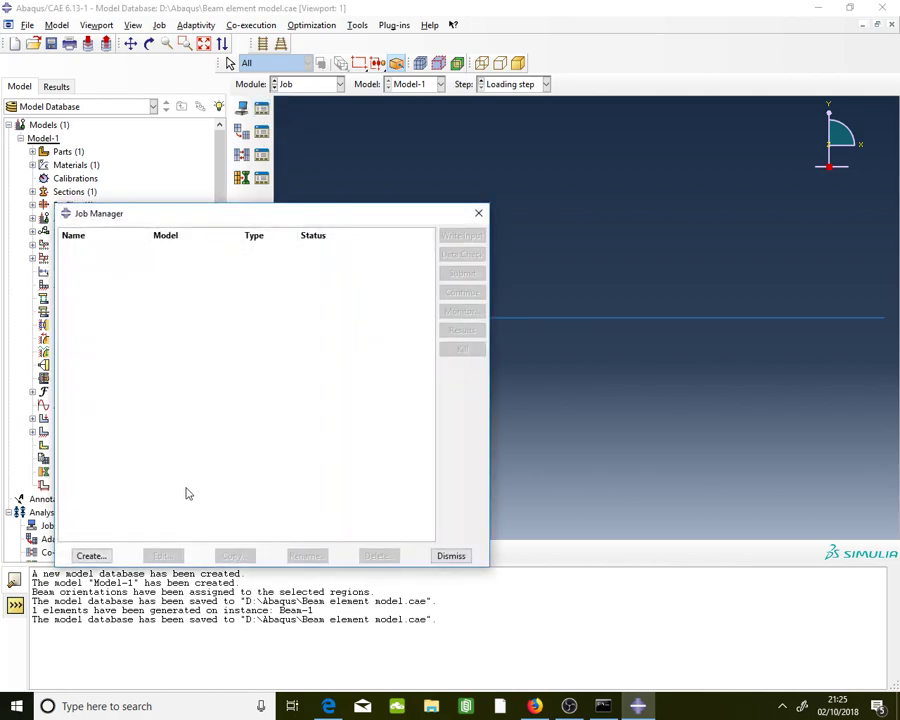
Create a full analysis job named 1_element from Model-1, keeping the default job settings
{"action": "left_click", "coordinate": [100, 558]}
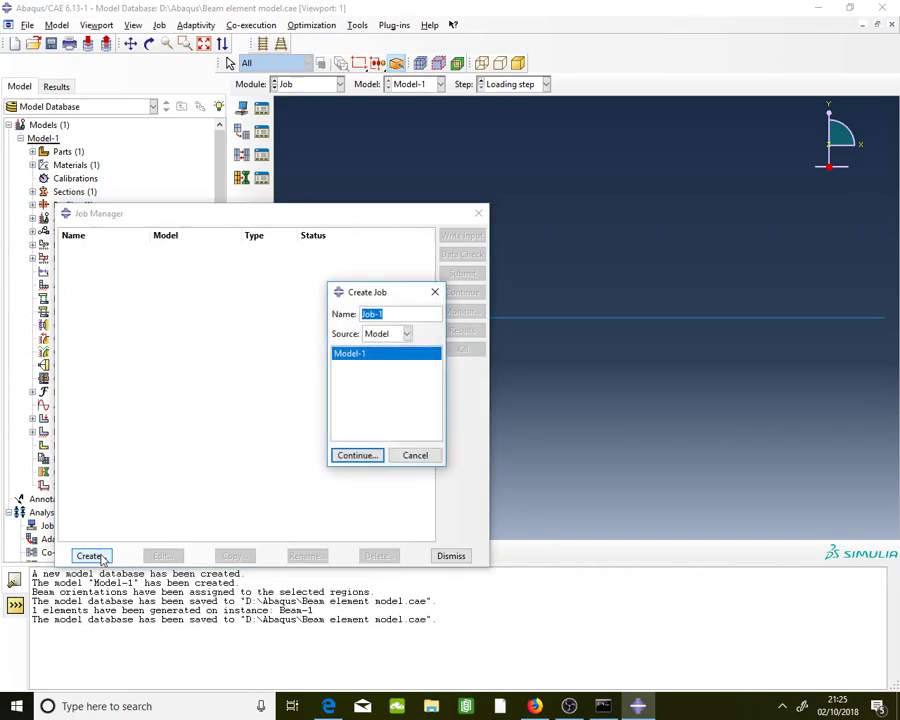
{"action": "type", "text": "1_element"}
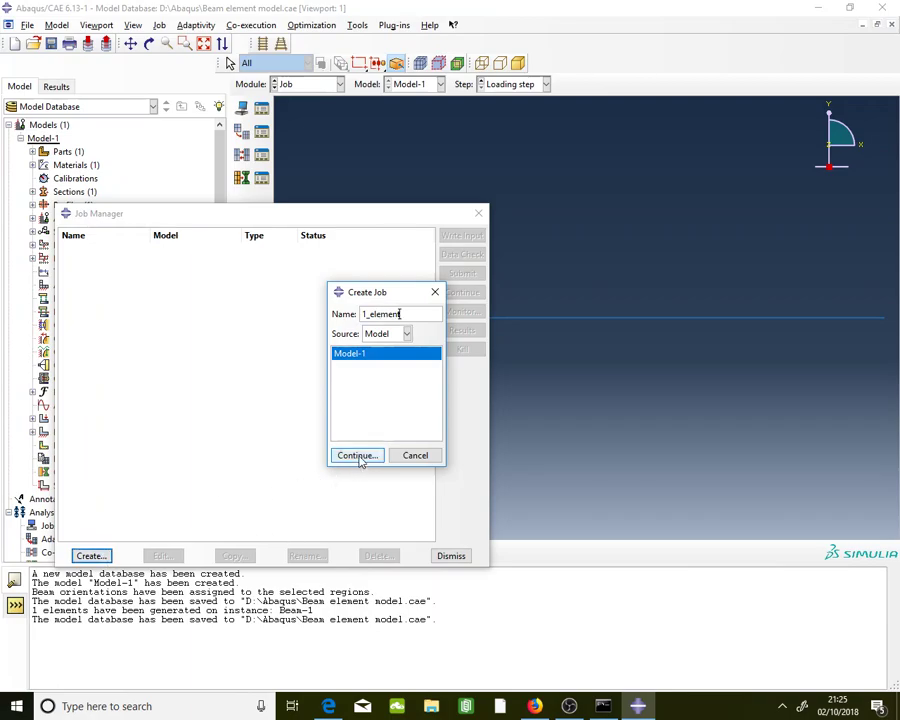
{"action": "left_click", "coordinate": [360, 459]}
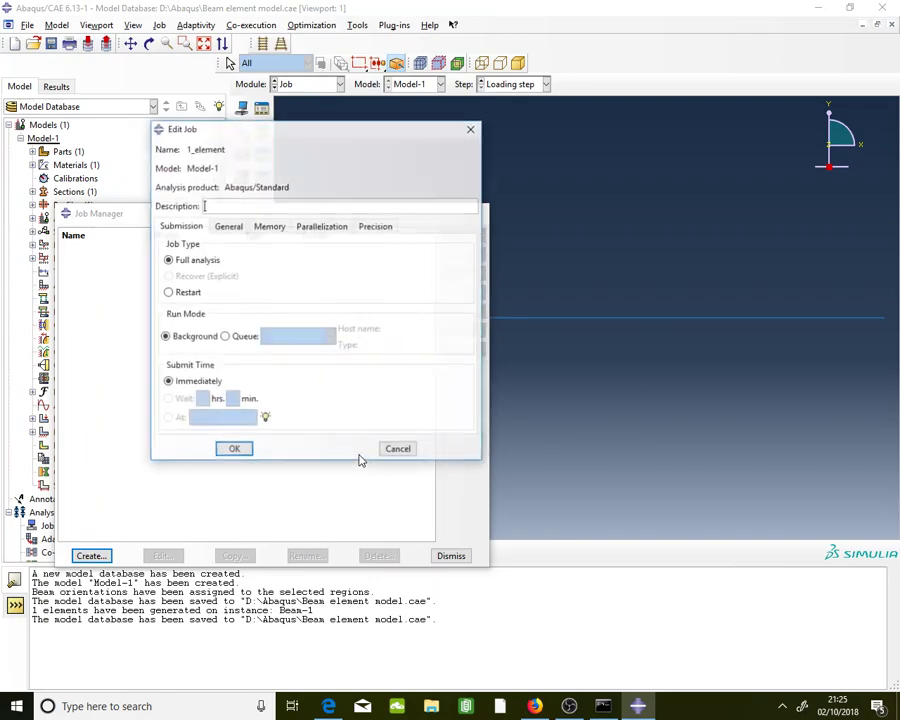
{"action": "left_click", "coordinate": [236, 449]}
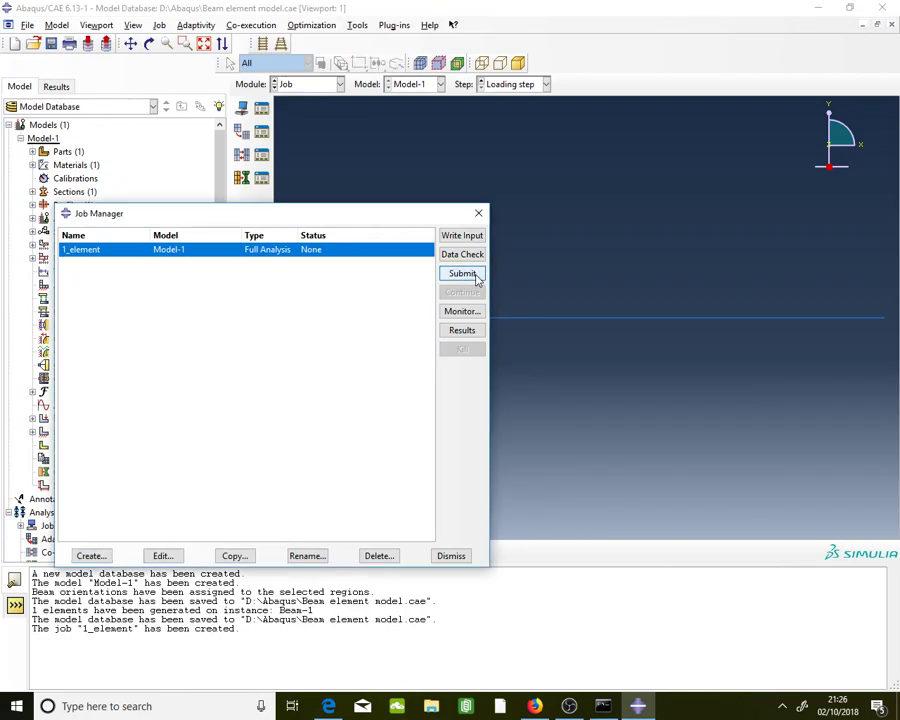
Submit the 1_element job and follow its progress in the message area with the Job Manager moved aside
{"action": "left_click", "coordinate": [476, 276]}
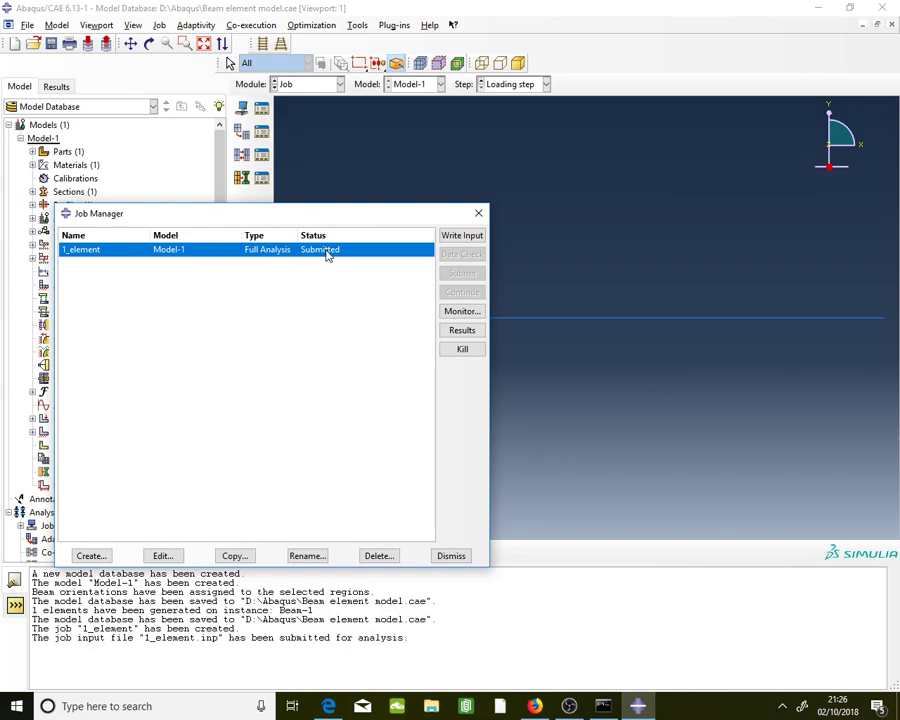
{"action": "left_click_drag", "start_coordinate": [347, 216], "coordinate": [533, 155]}
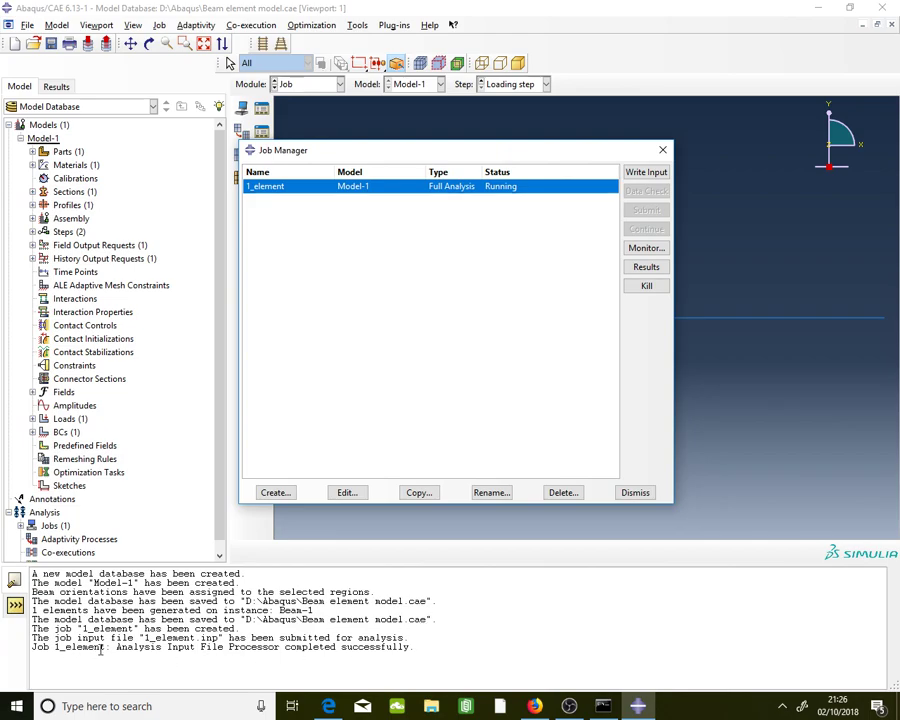
{"action": "left_click_drag", "start_coordinate": [119, 648], "coordinate": [429, 648]}
{"action": "left_click", "coordinate": [429, 647]}
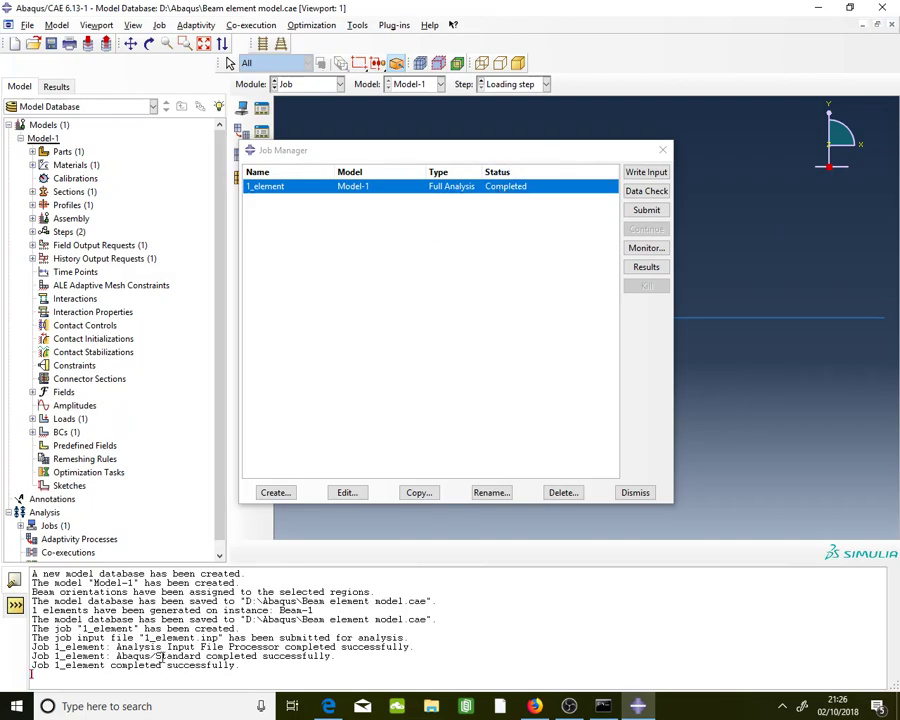
Open the 1_element results and plot contours of the vertical displacement component U2 on the deformed beam
{"action": "left_click", "coordinate": [664, 270]}
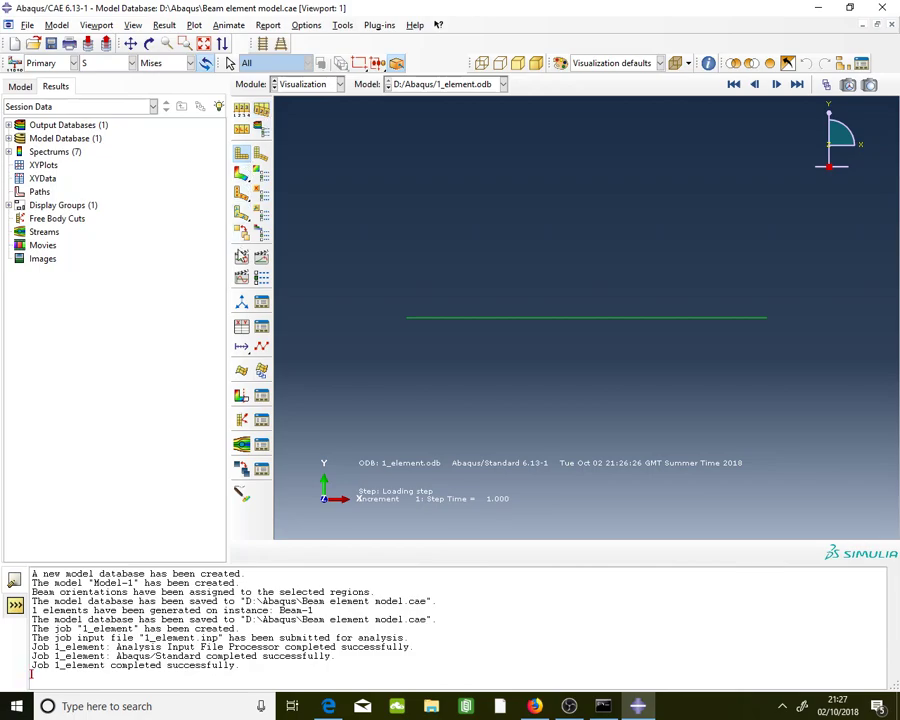
{"action": "left_click", "coordinate": [241, 175]}
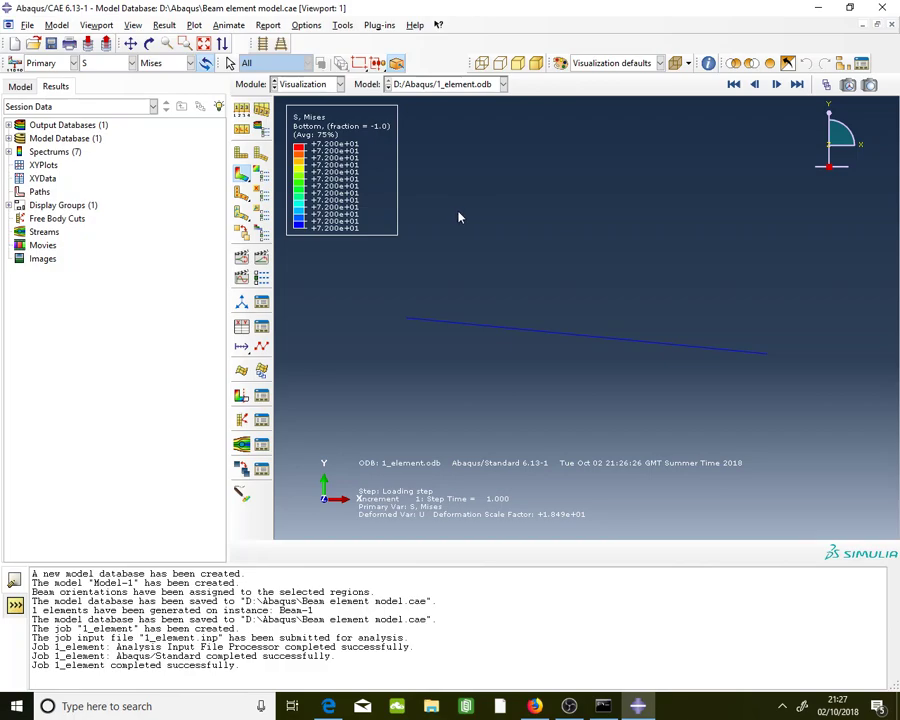
{"action": "left_click", "coordinate": [124, 64]}
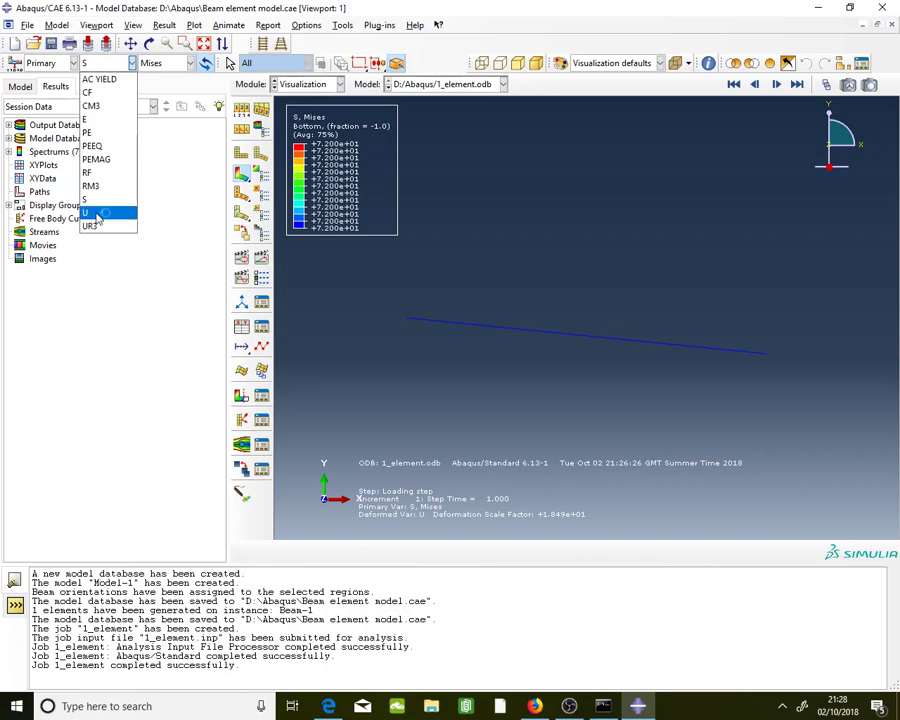
{"action": "left_click", "coordinate": [97, 214]}
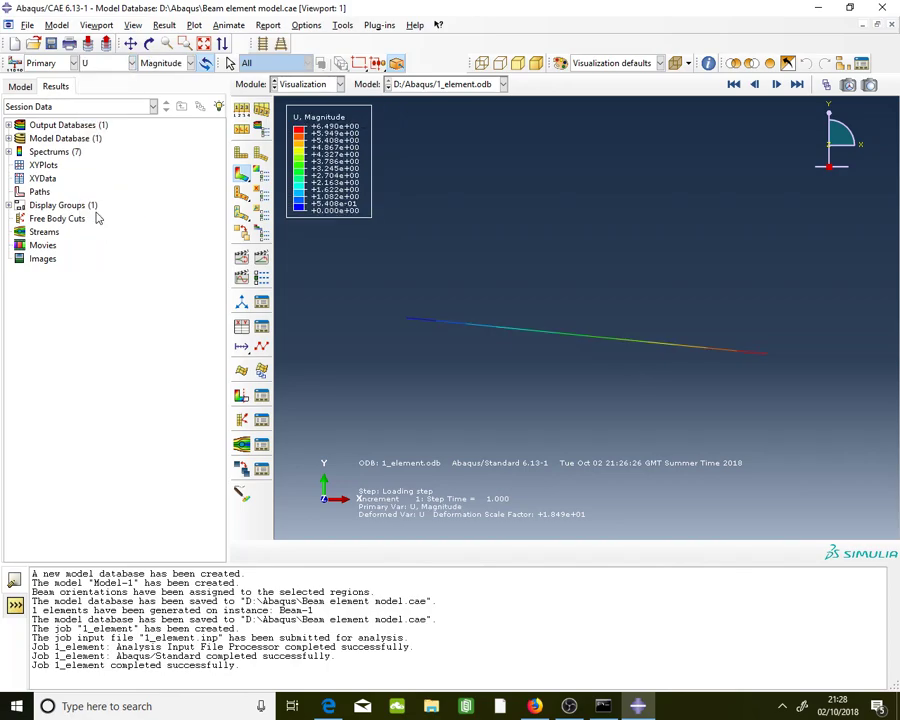
{"action": "left_click", "coordinate": [163, 63]}
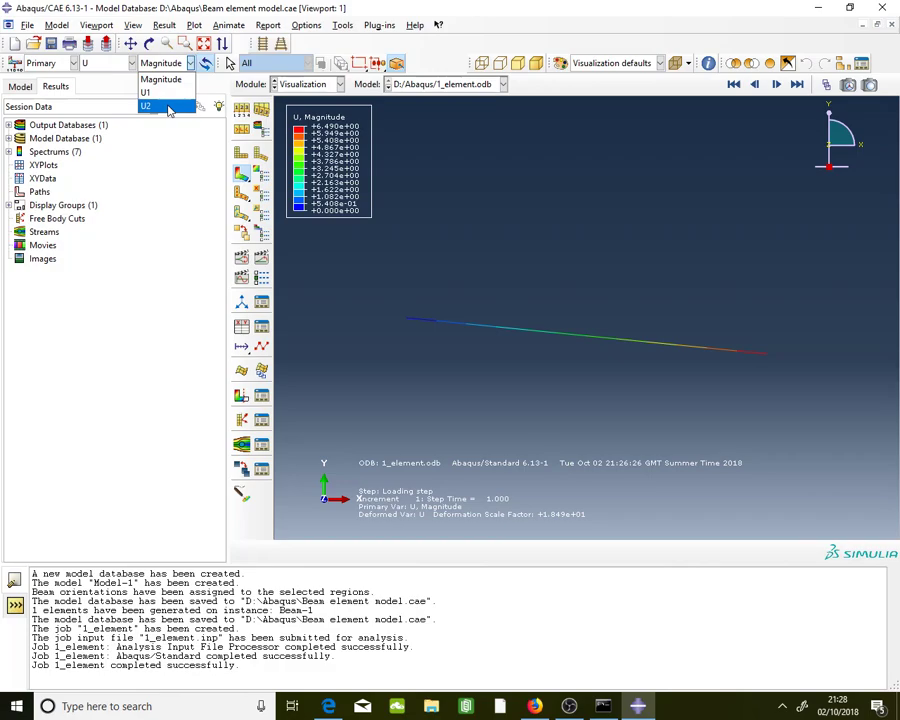
{"action": "left_click", "coordinate": [148, 106]}
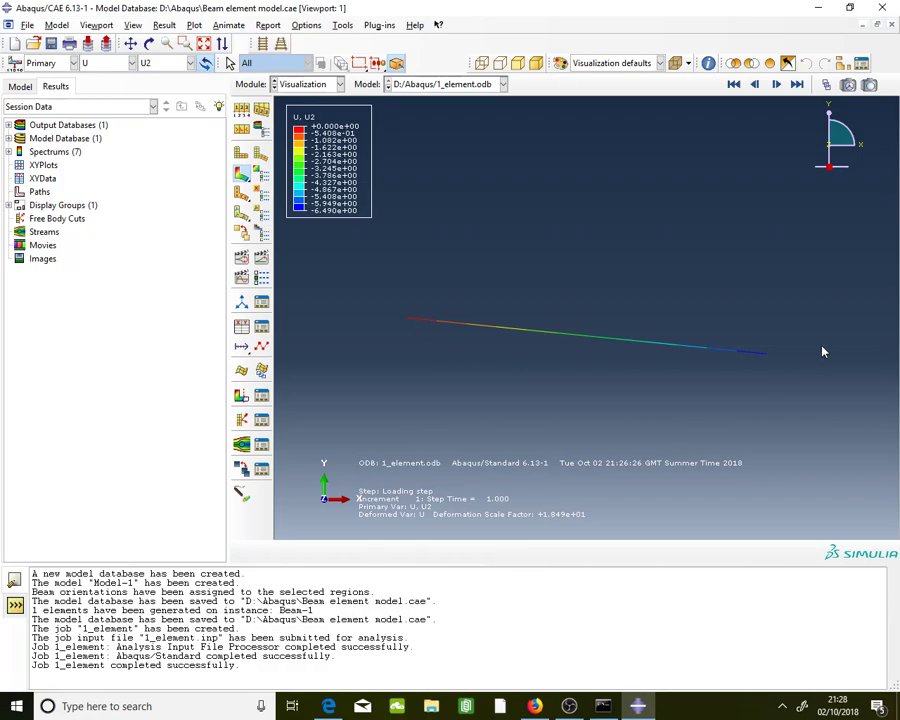
Start a node list path with the default name Path-1 and begin selecting its nodes in the viewport
{"action": "left_click", "coordinate": [344, 26]}
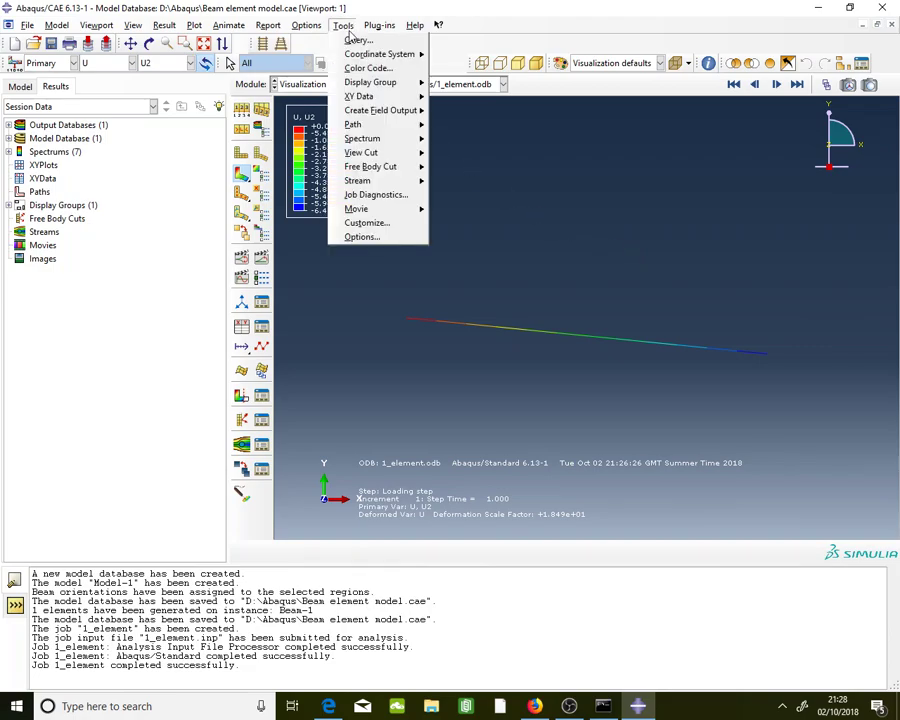
{"action": "mouse_move", "coordinate": [389, 127]}
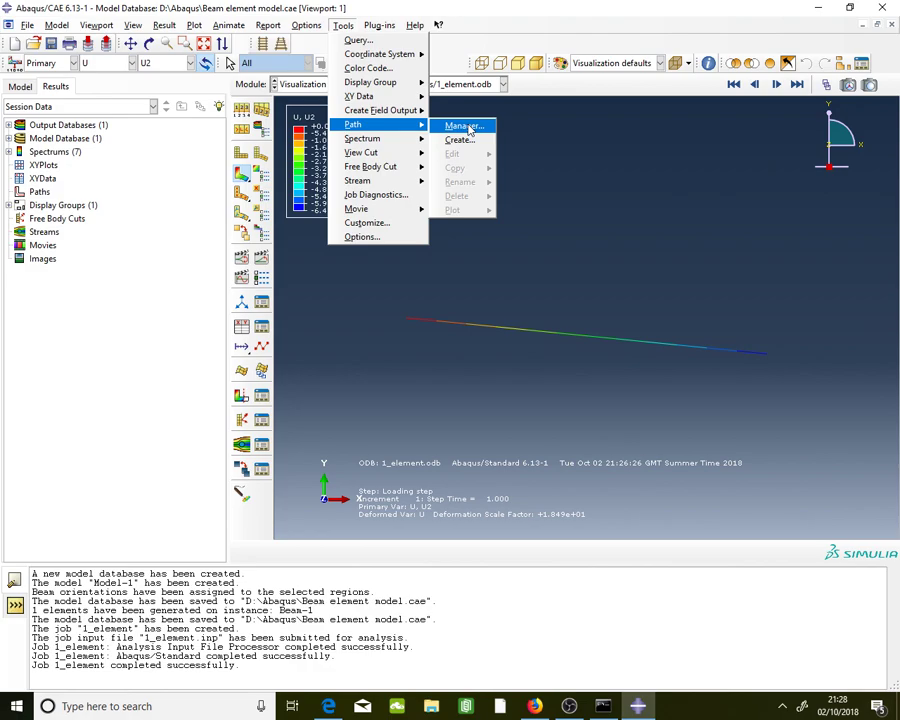
{"action": "left_click", "coordinate": [462, 126]}
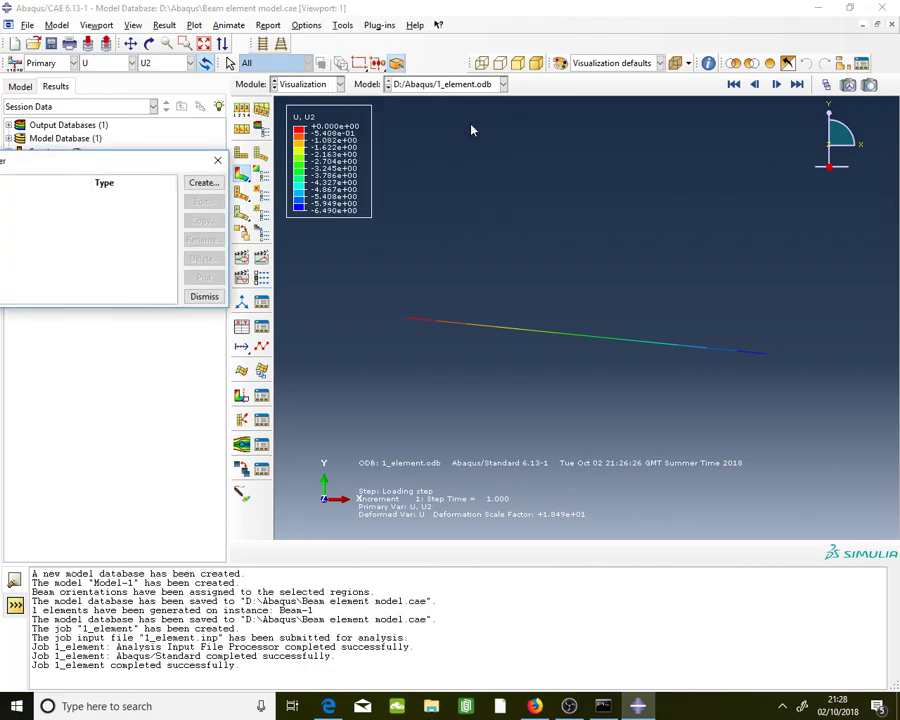
{"action": "left_click_drag", "start_coordinate": [146, 165], "coordinate": [250, 385]}
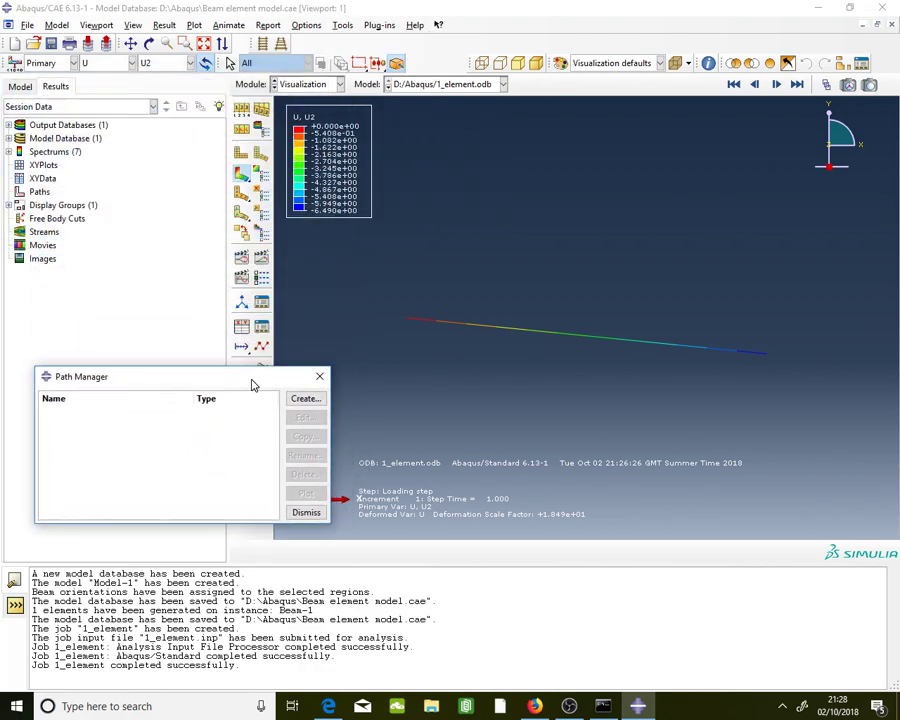
{"action": "left_click", "coordinate": [307, 399]}
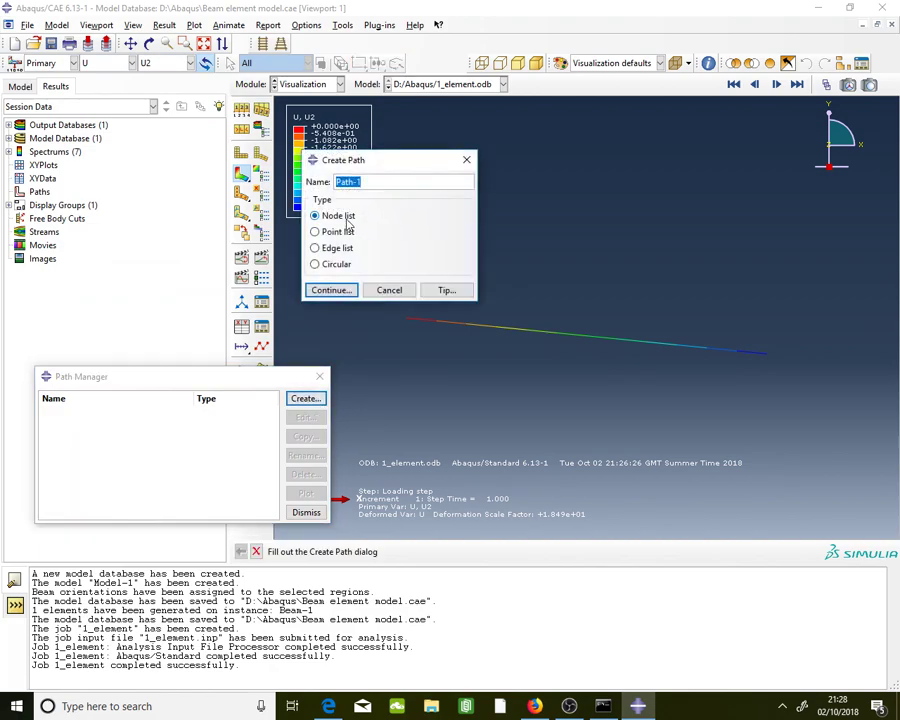
{"action": "left_click", "coordinate": [343, 291]}
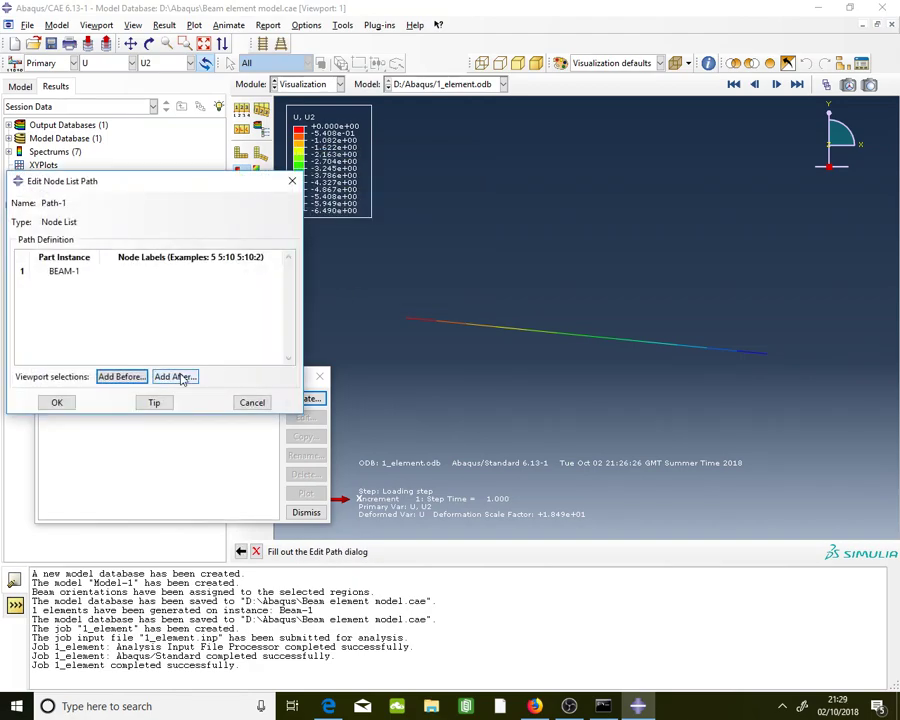
{"action": "left_click", "coordinate": [182, 377]}
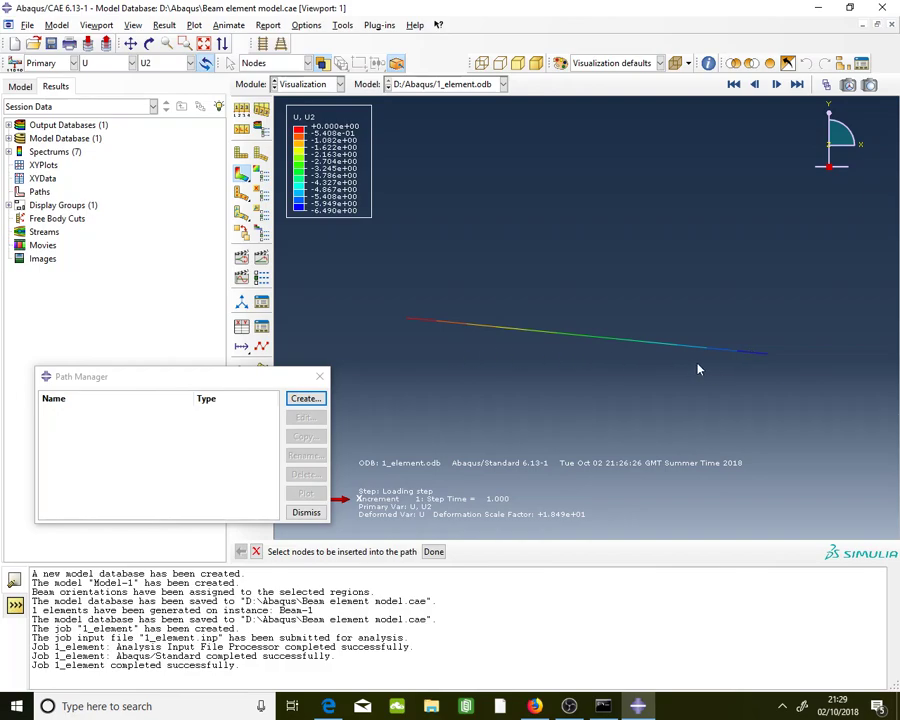
Turn on yellow node labels in the Superimpose Plot Options and confirm
{"action": "left_click", "coordinate": [259, 111]}
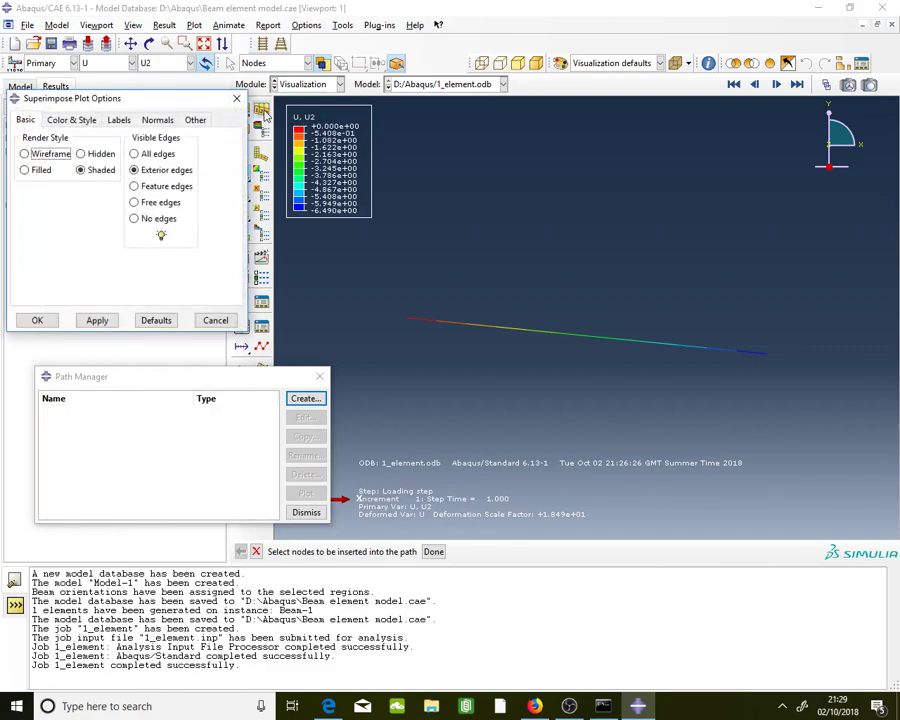
{"action": "left_click", "coordinate": [236, 98]}
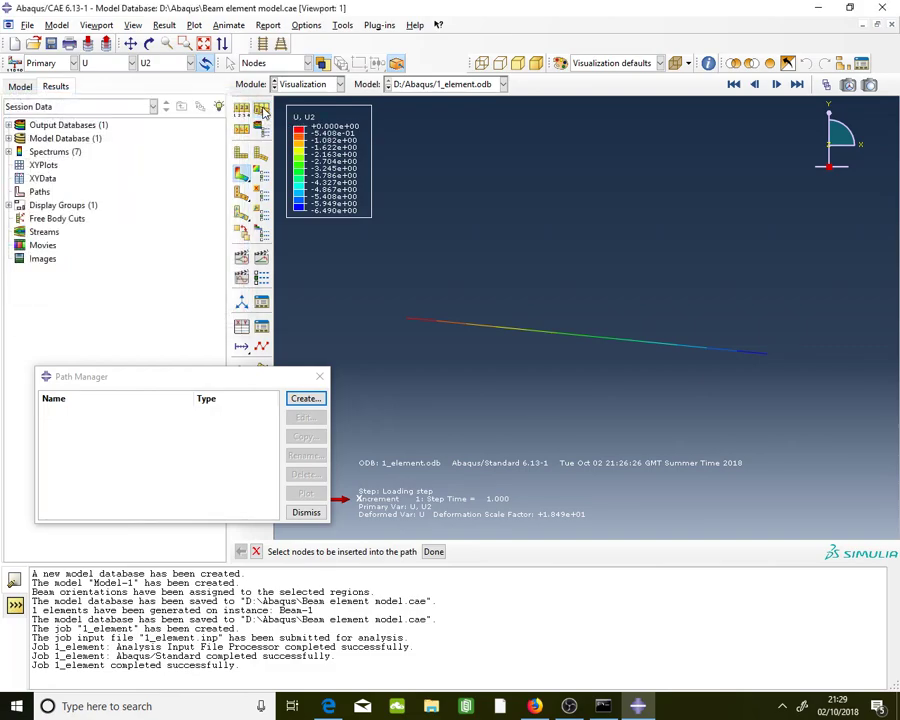
{"action": "left_click", "coordinate": [263, 110]}
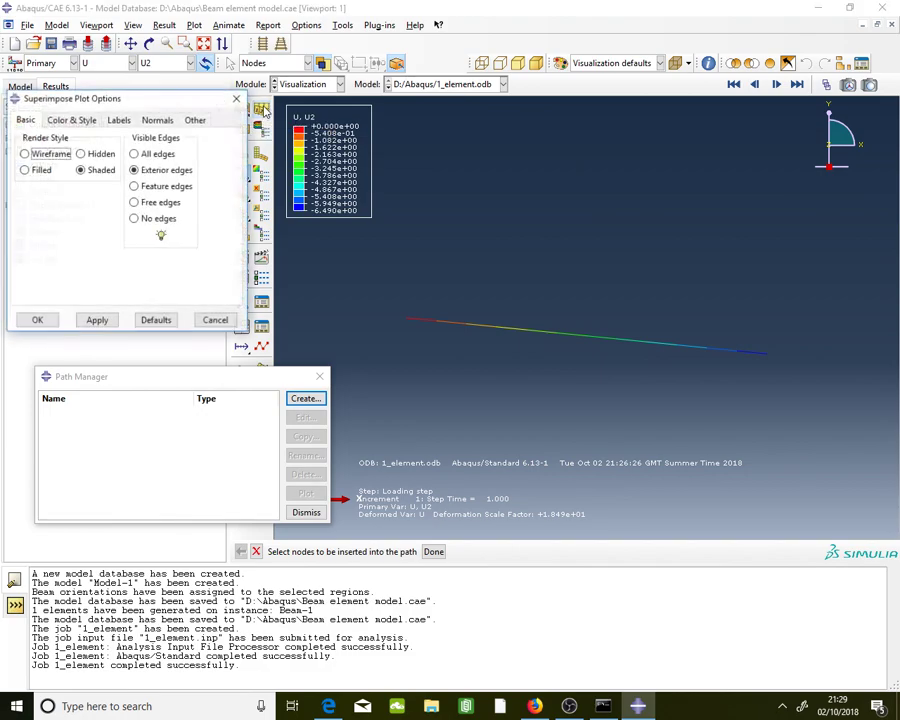
{"action": "left_click", "coordinate": [119, 120]}
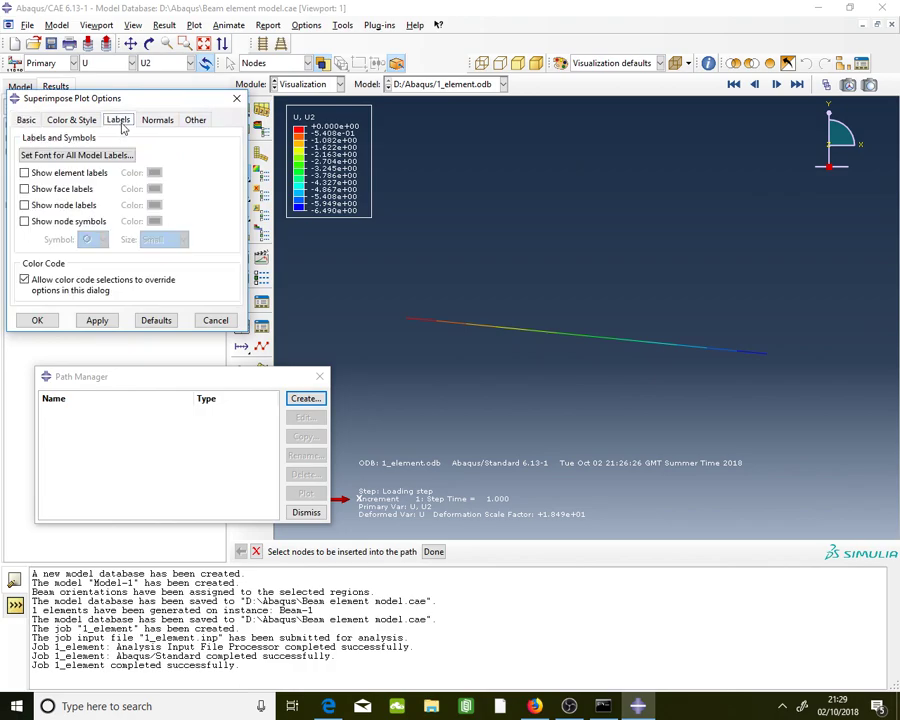
{"action": "left_click", "coordinate": [80, 205]}
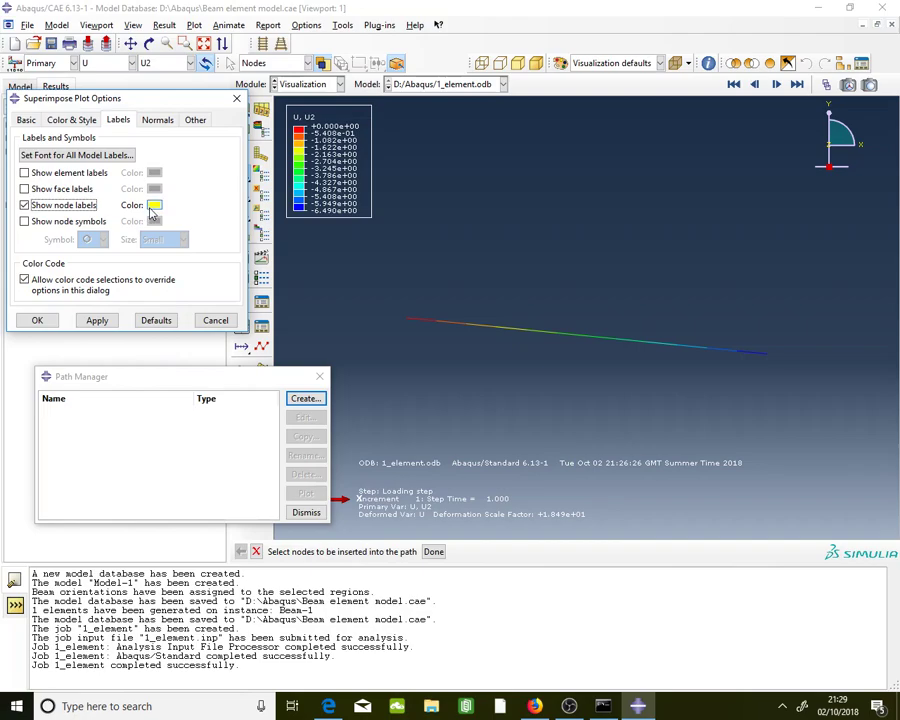
{"action": "left_click", "coordinate": [39, 321]}
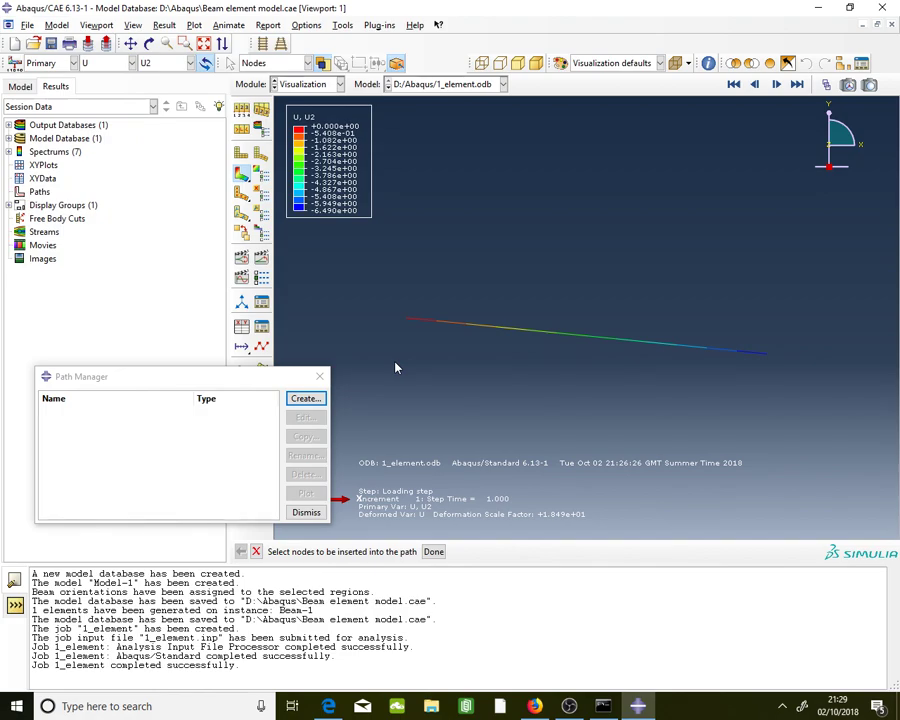
Recheck the node labels setting in the Superimpose Plot Options, toggling it off and on before confirming
{"action": "left_click", "coordinate": [261, 127]}
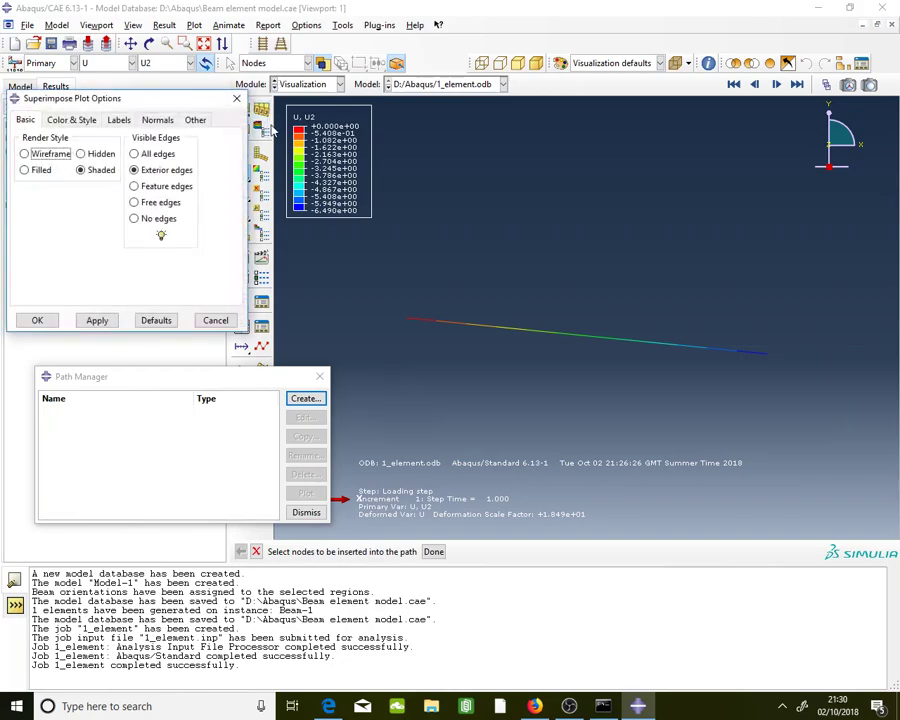
{"action": "left_click", "coordinate": [119, 120]}
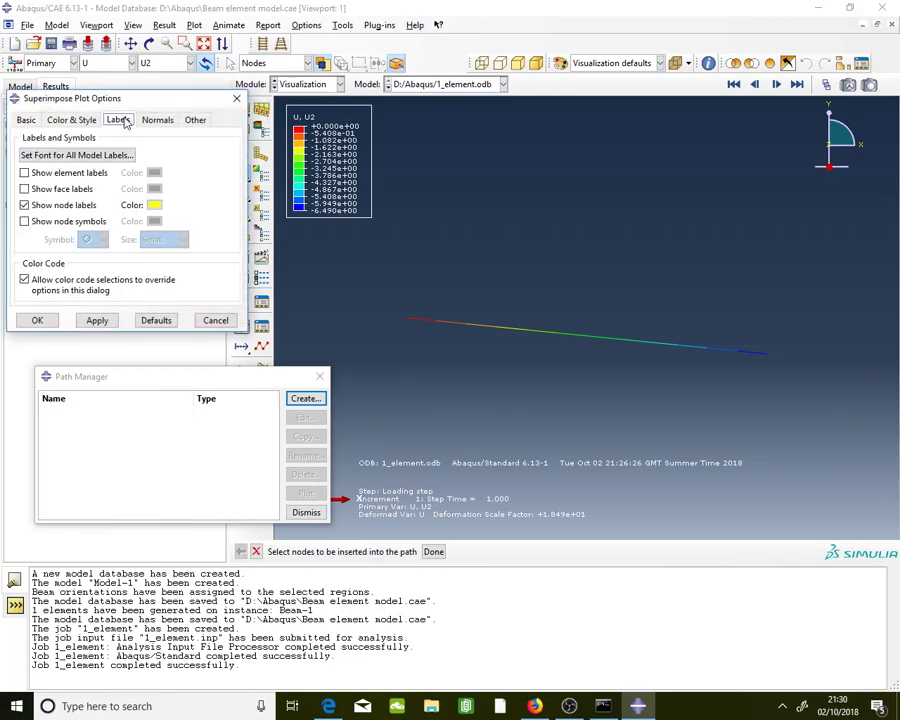
{"action": "left_click", "coordinate": [68, 206]}
{"action": "left_click", "coordinate": [68, 206]}
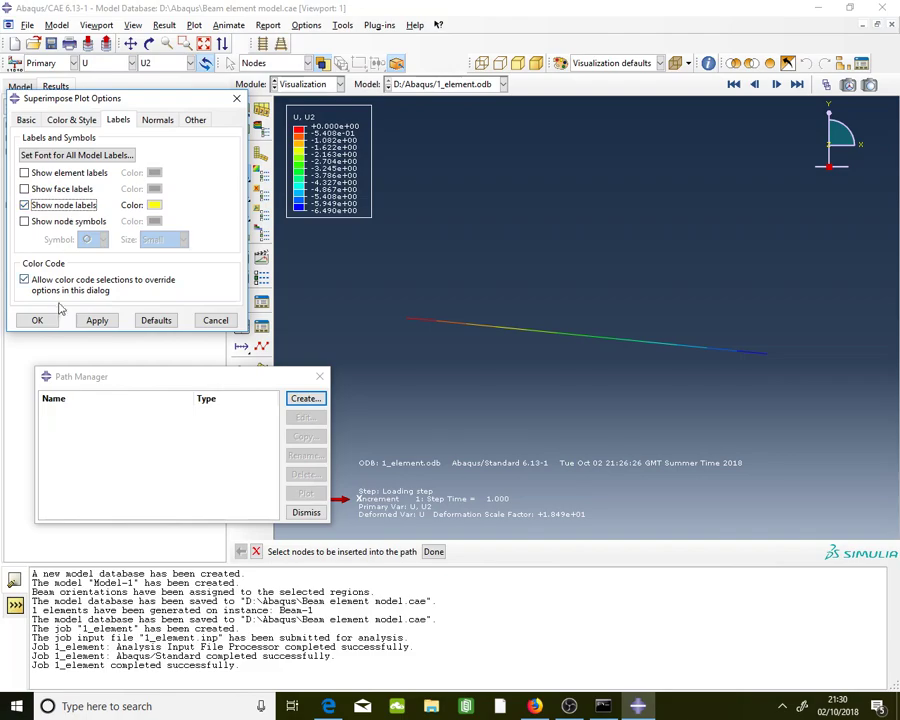
{"action": "left_click", "coordinate": [37, 320]}
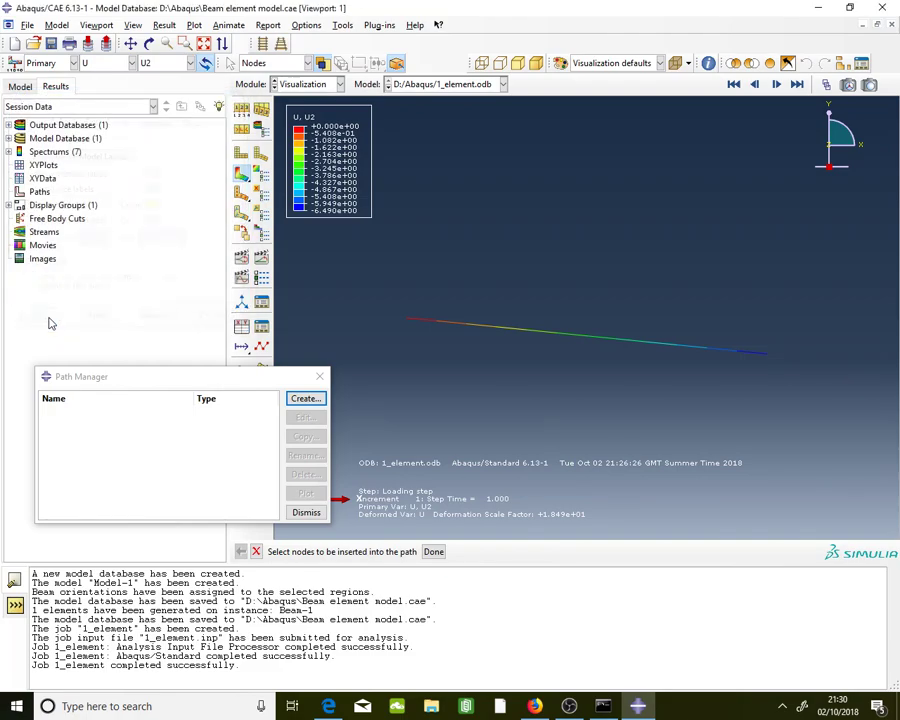
Cancel the unfinished Path-1 node list path and close the Path Manager
{"action": "left_click", "coordinate": [257, 558]}
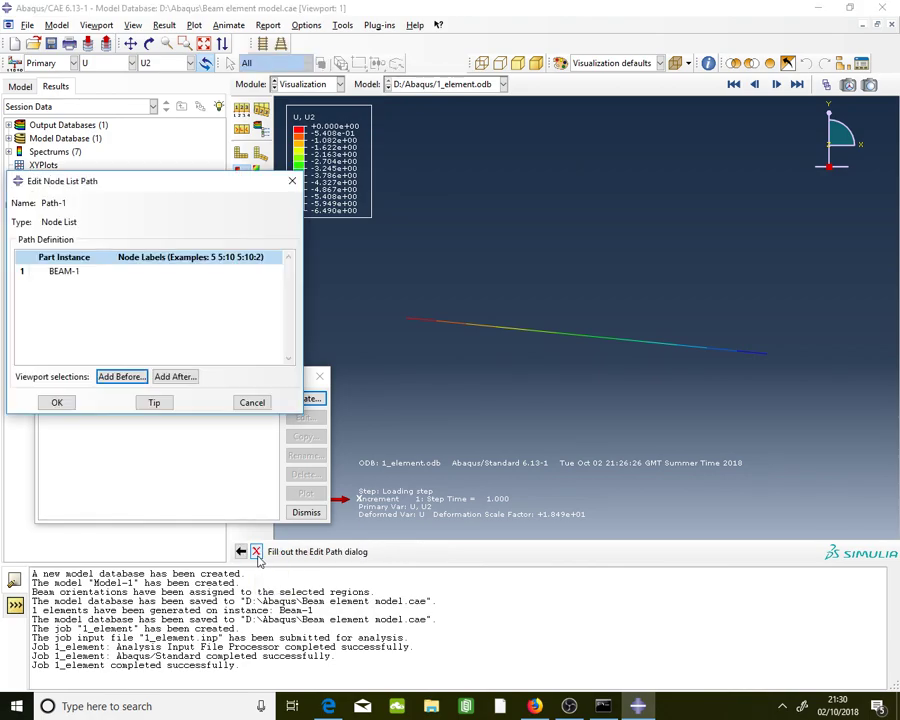
{"action": "left_click", "coordinate": [256, 410]}
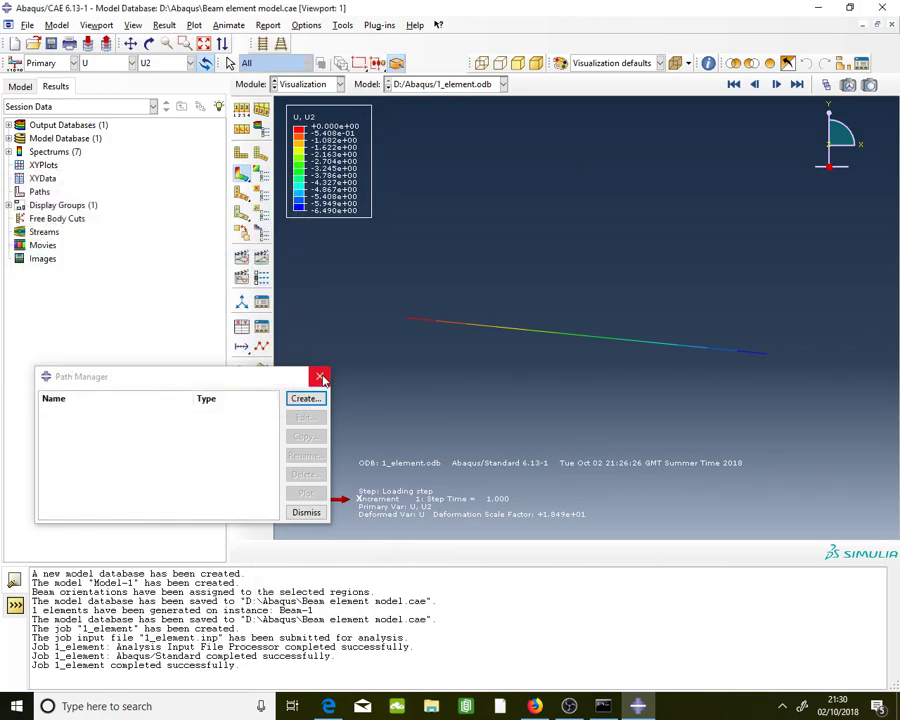
{"action": "left_click", "coordinate": [319, 376]}
Set the Superimpose Plot Options to show yellow node labels and confirm
{"action": "left_click", "coordinate": [262, 109]}
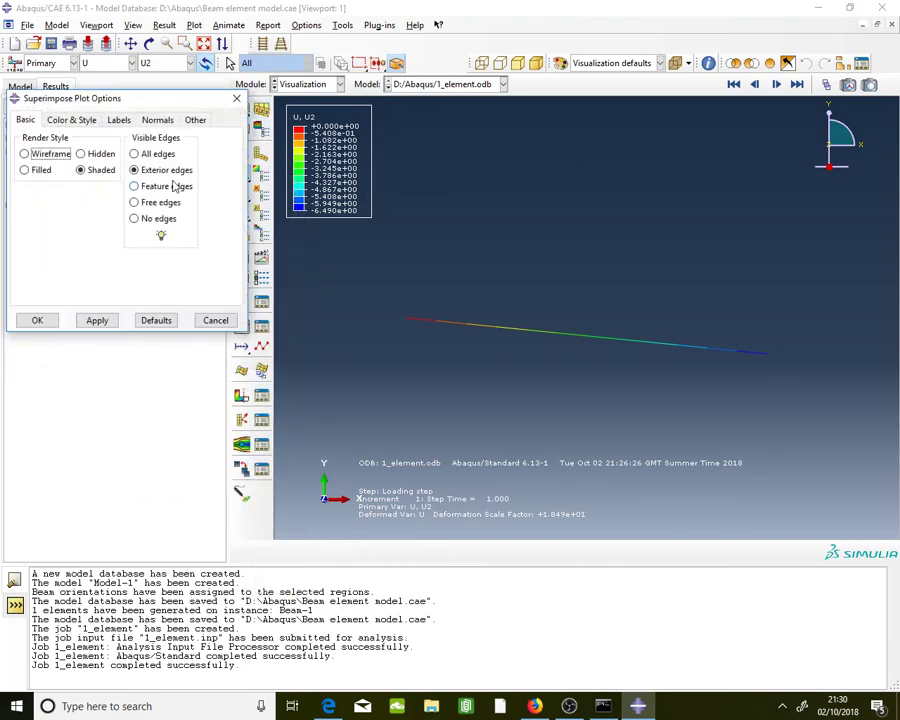
{"action": "left_click", "coordinate": [118, 119]}
{"action": "left_click", "coordinate": [62, 207]}
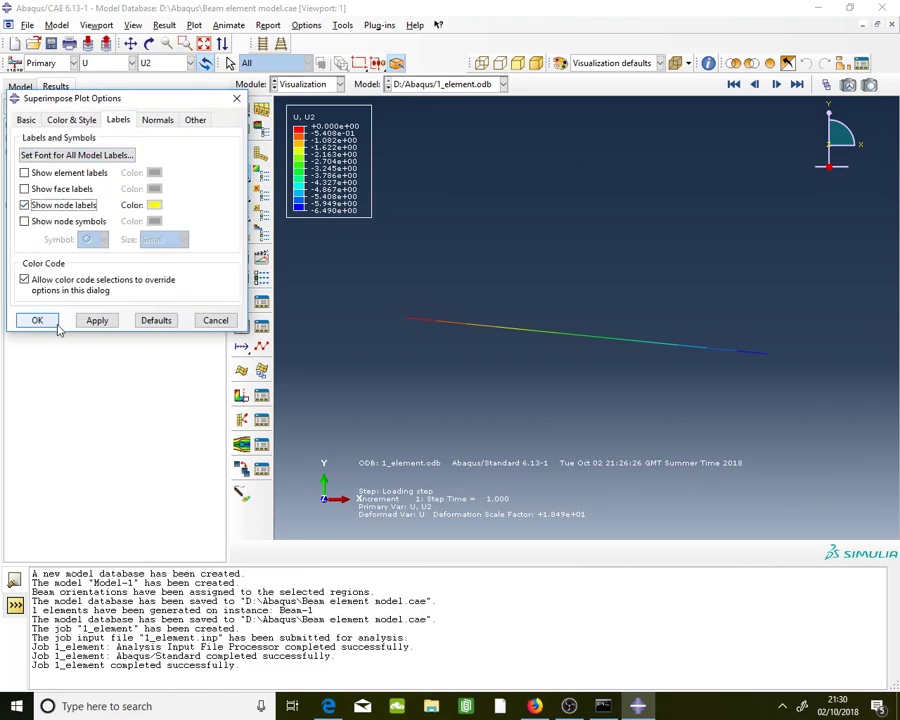
{"action": "left_click", "coordinate": [52, 322]}
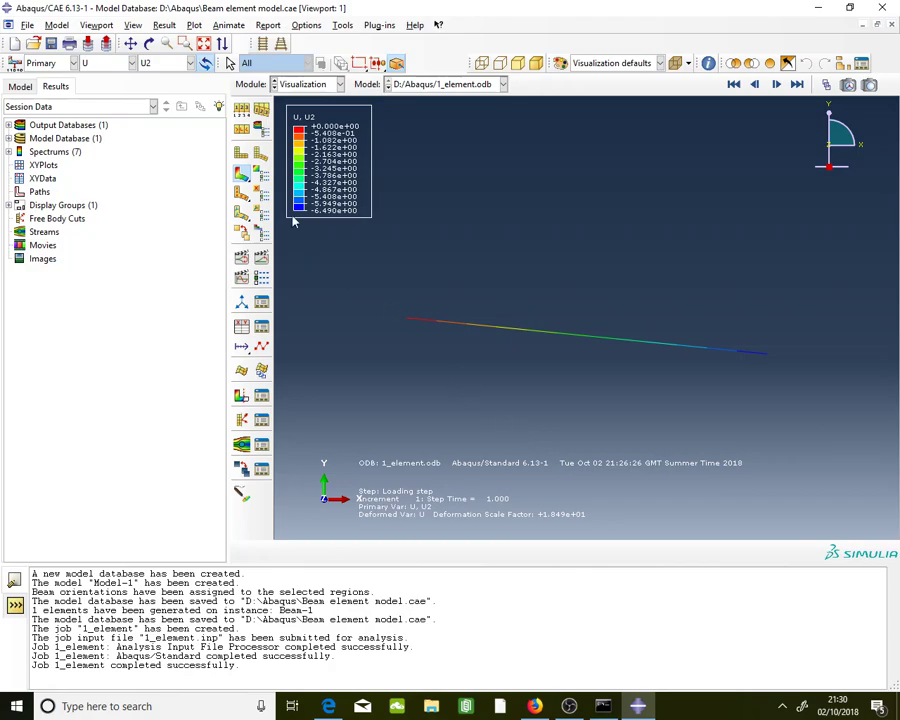
Plot the undeformed beam shape and reapply the node labels setting in the Superimpose Plot Options
{"action": "left_click", "coordinate": [241, 153]}
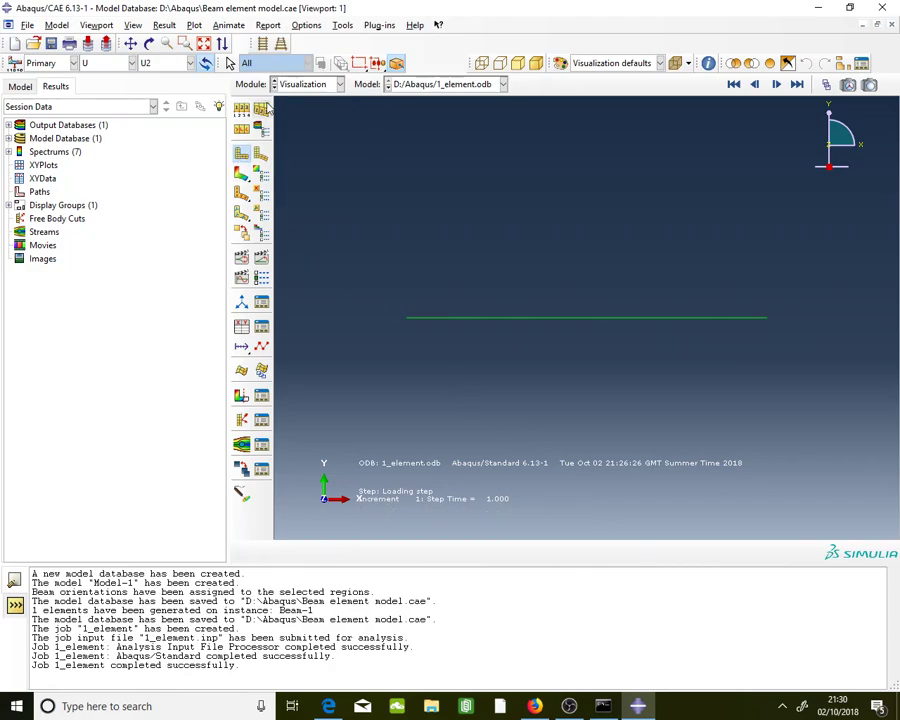
{"action": "left_click", "coordinate": [262, 108]}
{"action": "left_click", "coordinate": [117, 121]}
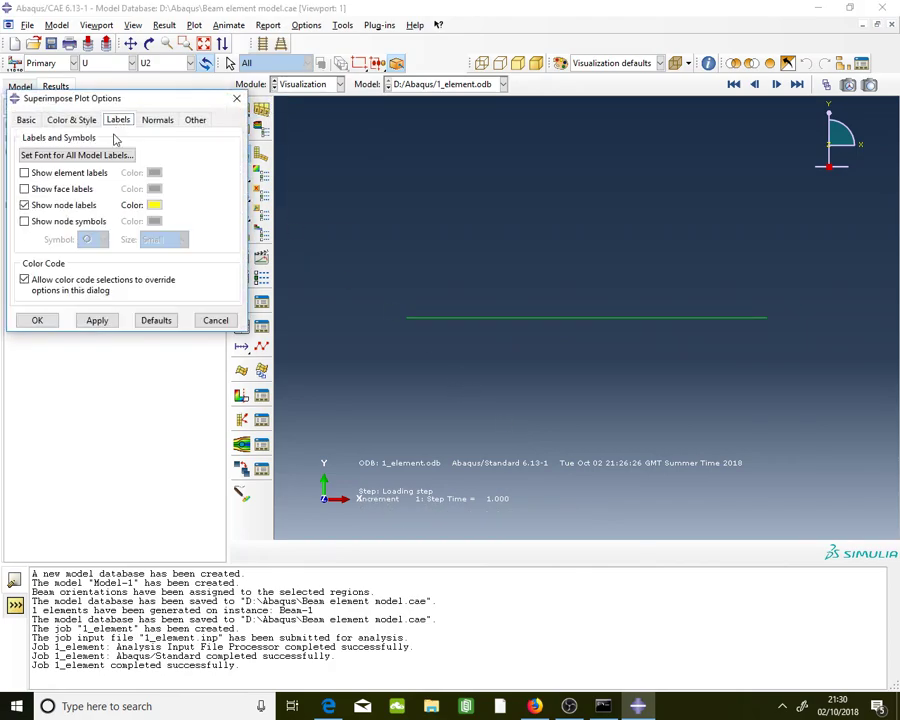
{"action": "left_click", "coordinate": [64, 206]}
{"action": "left_click", "coordinate": [40, 206]}
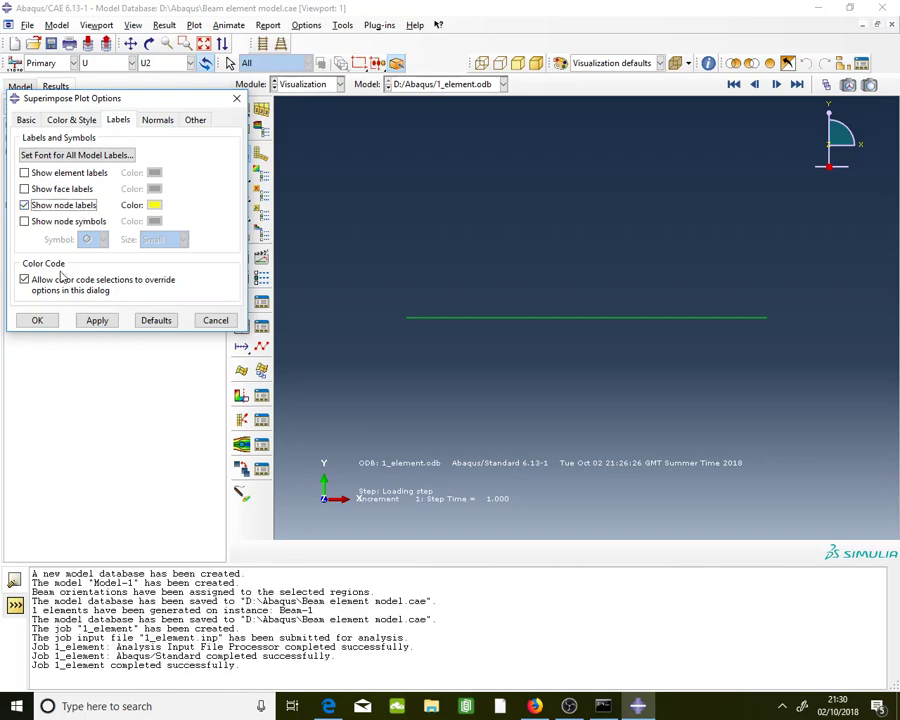
{"action": "left_click", "coordinate": [50, 324]}
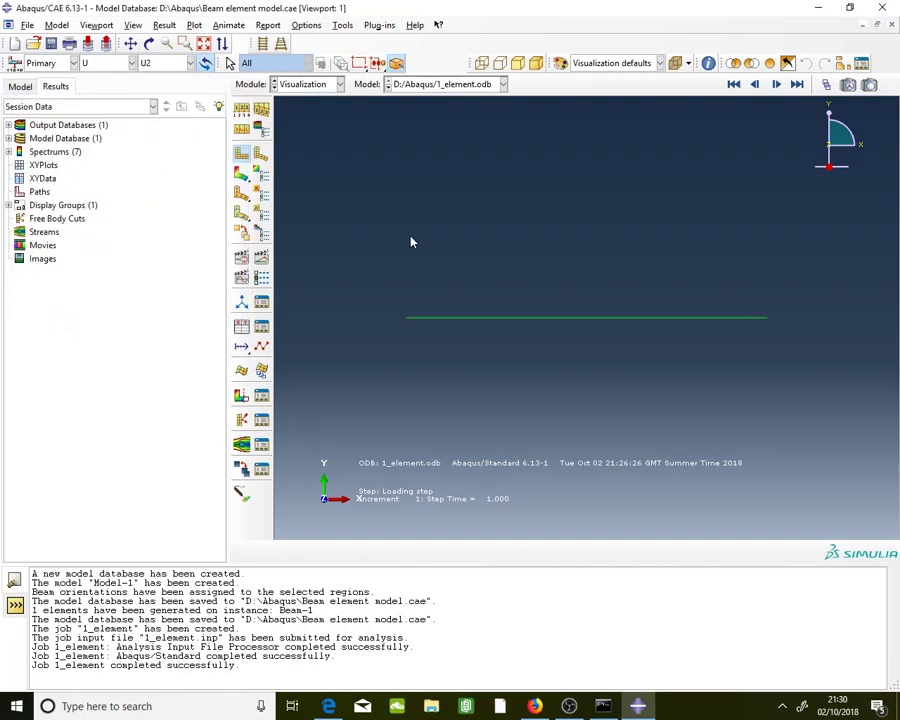
Turn on yellow node labels for the beam in the Common Plot Options and confirm
{"action": "left_click", "coordinate": [241, 108]}
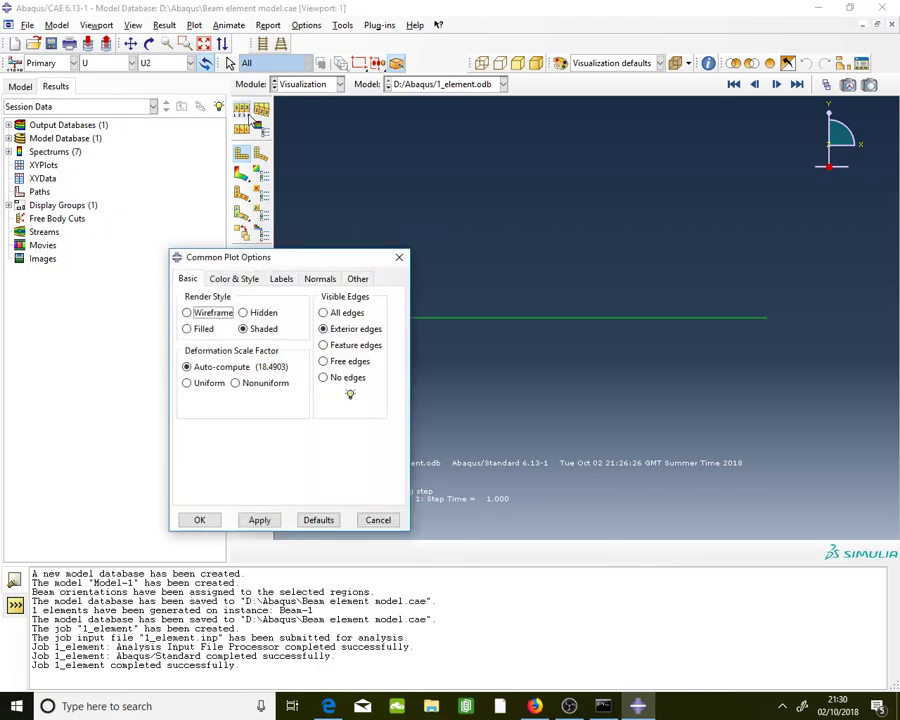
{"action": "left_click", "coordinate": [285, 279]}
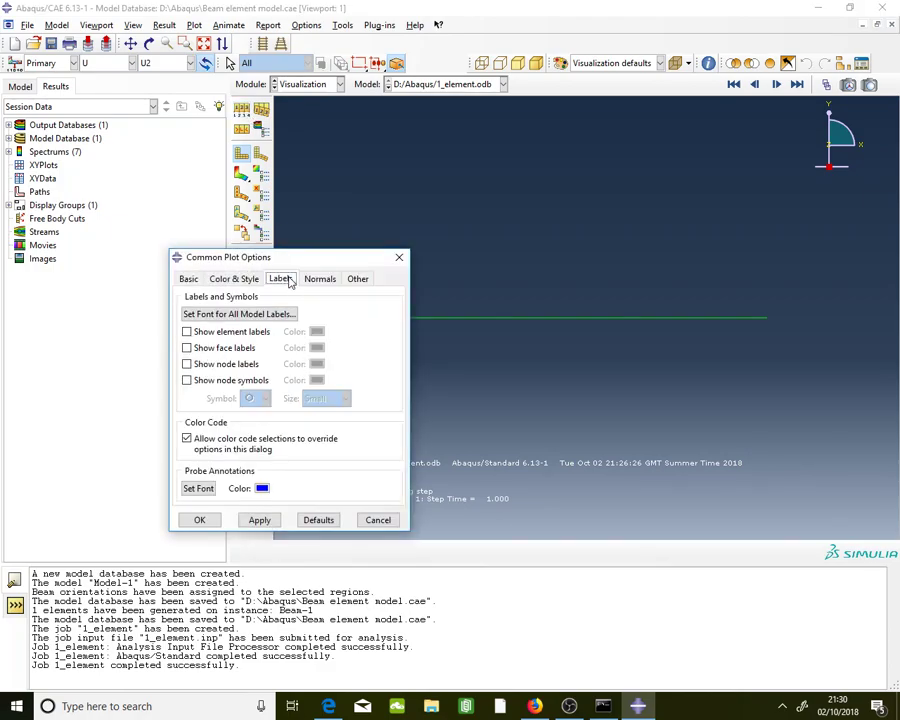
{"action": "left_click", "coordinate": [399, 257]}
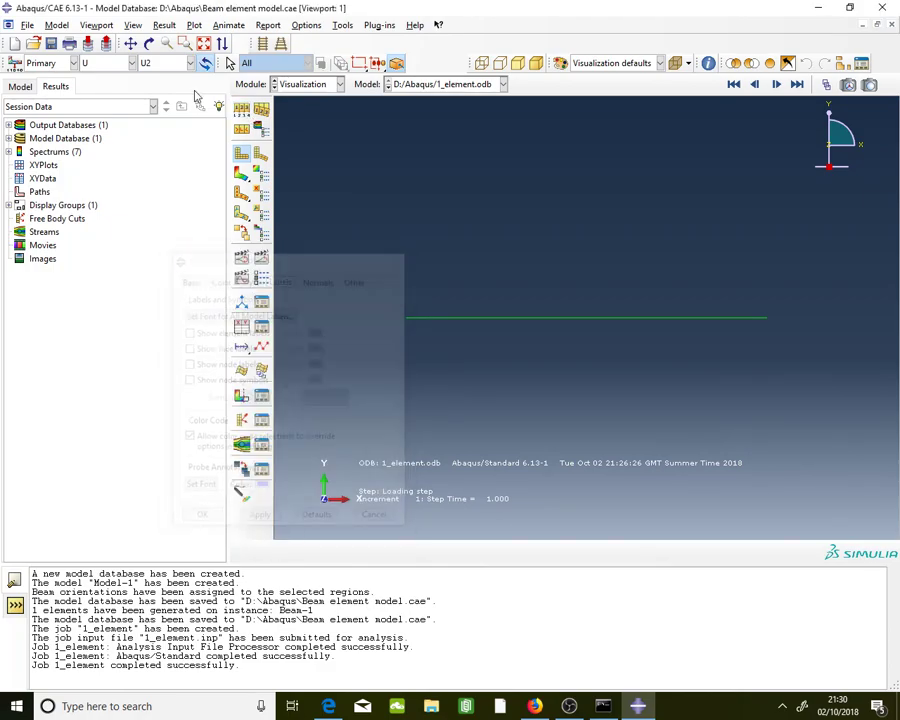
{"action": "left_click", "coordinate": [241, 110]}
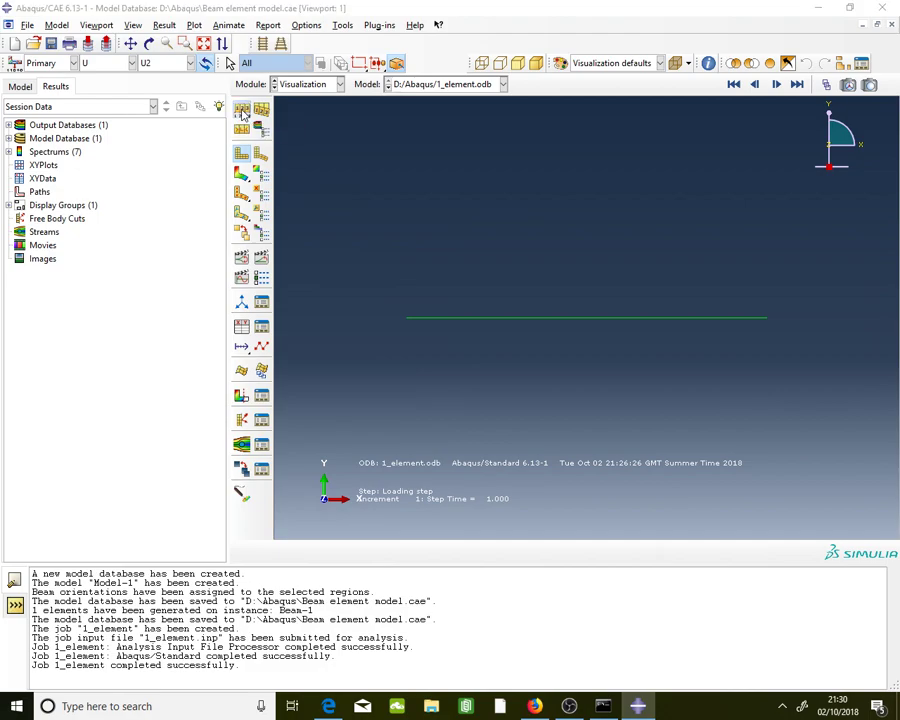
{"action": "left_click", "coordinate": [282, 283]}
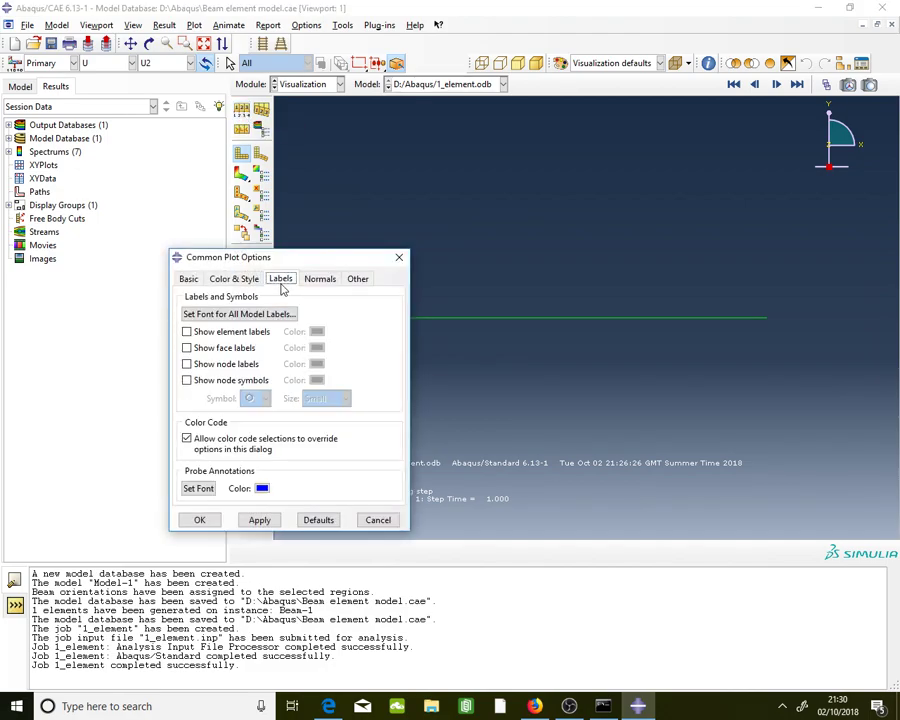
{"action": "left_click", "coordinate": [210, 363]}
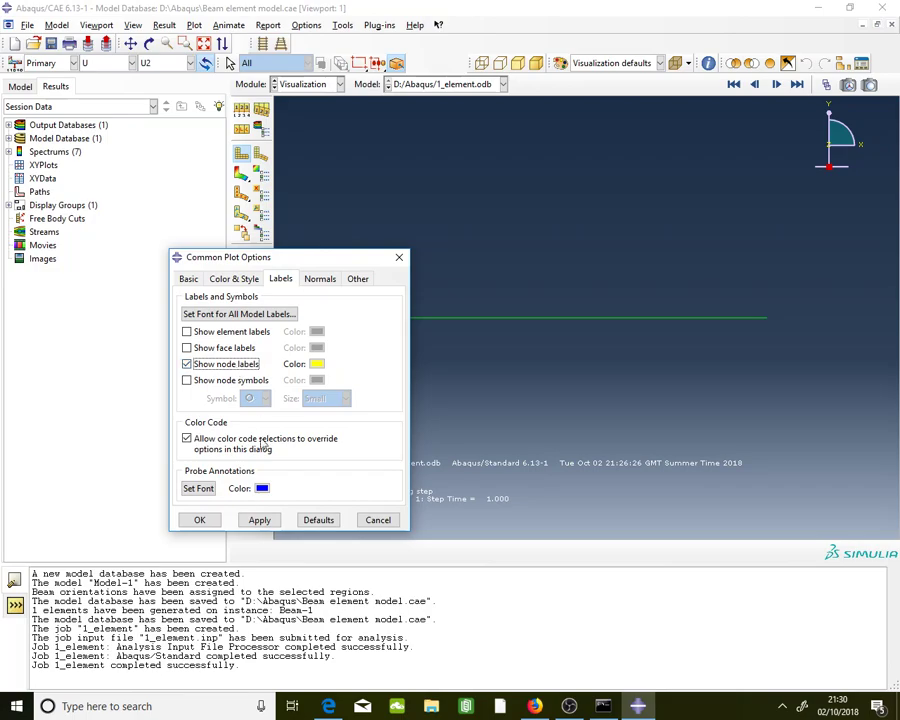
{"action": "left_click", "coordinate": [199, 520]}
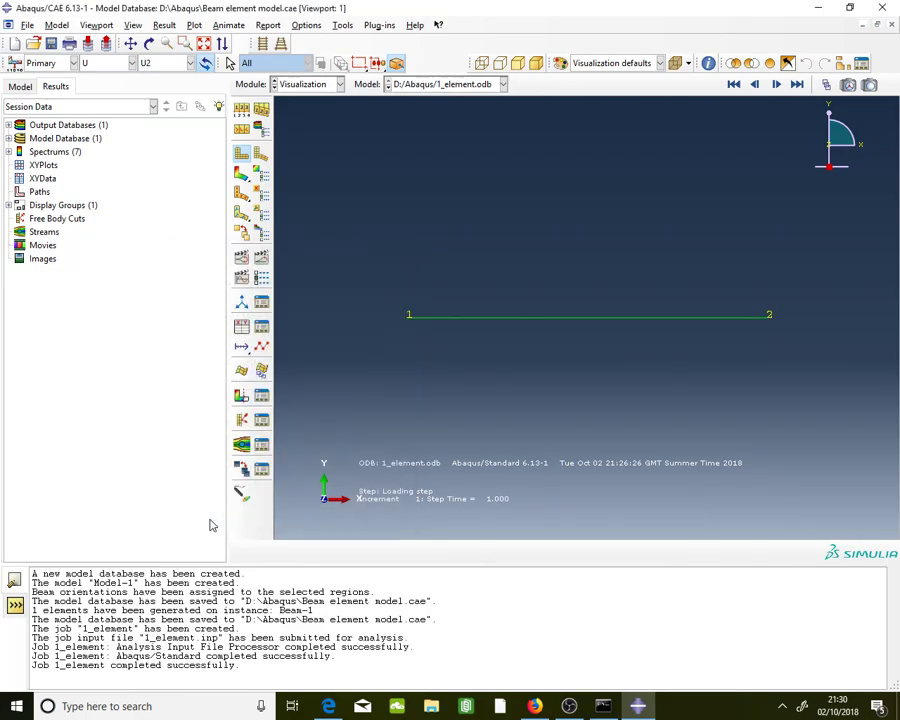
Review the node labels setting in the Common Plot Options and confirm it as is
{"action": "left_click", "coordinate": [247, 119]}
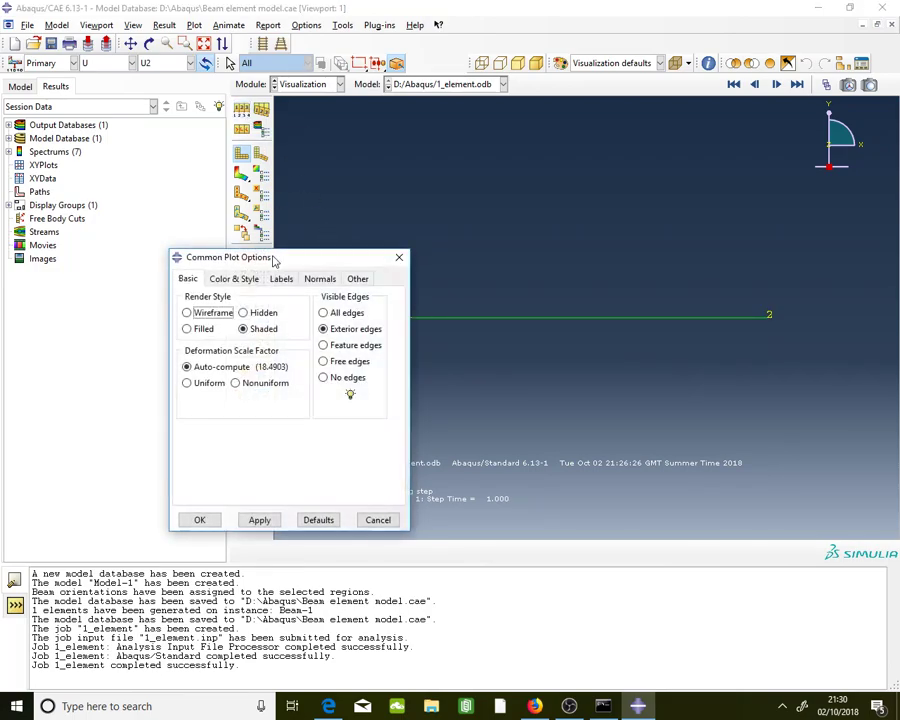
{"action": "left_click", "coordinate": [280, 278]}
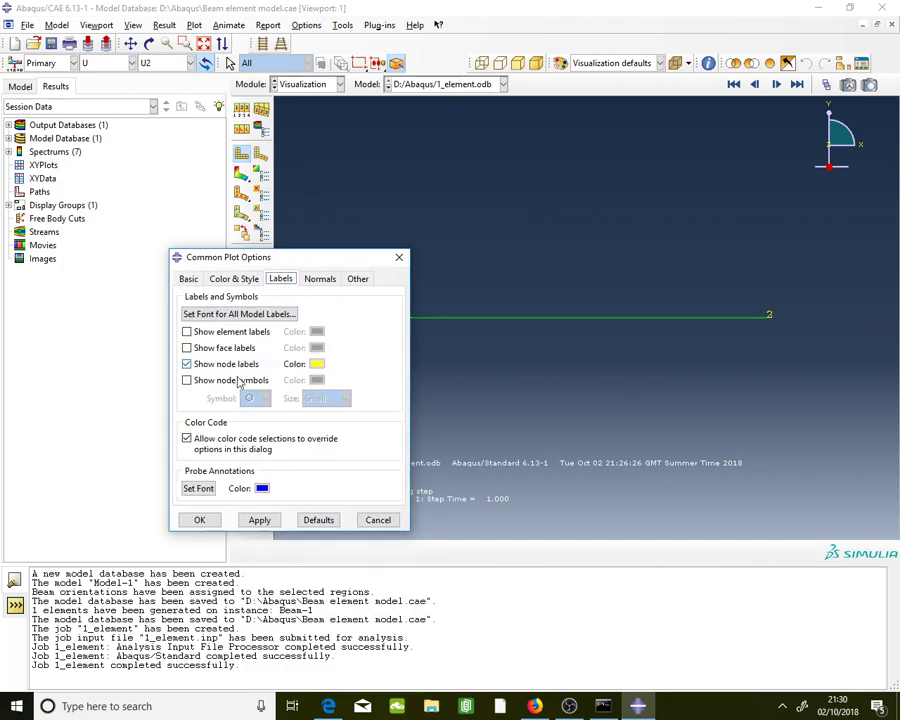
{"action": "left_click", "coordinate": [201, 520]}
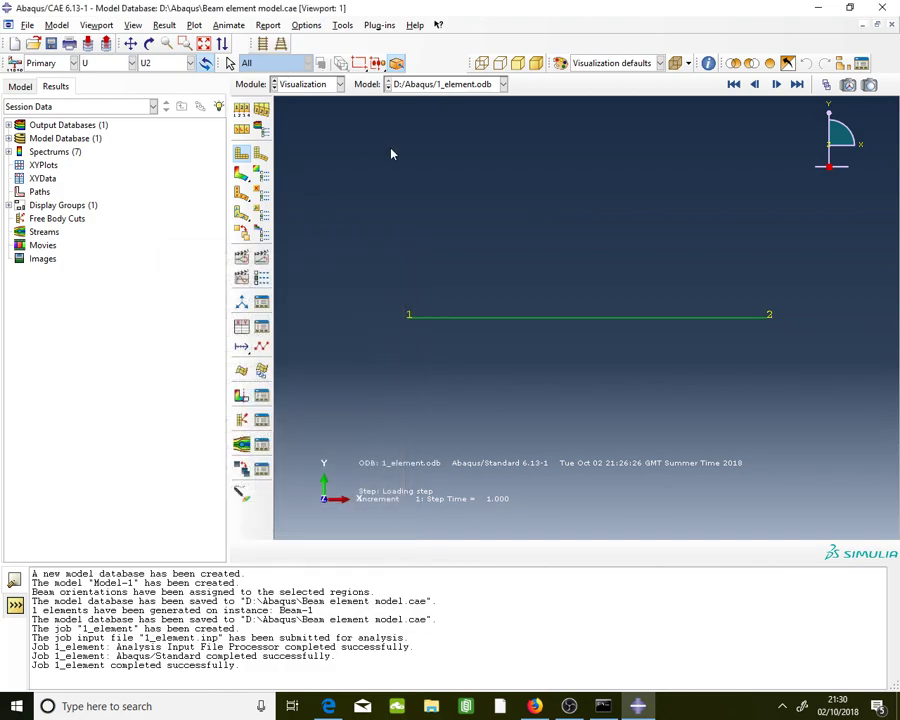
Create a new node list path with the default name Path-1
{"action": "left_click", "coordinate": [342, 25]}
{"action": "mouse_move", "coordinate": [370, 124]}
{"action": "left_click", "coordinate": [486, 127]}
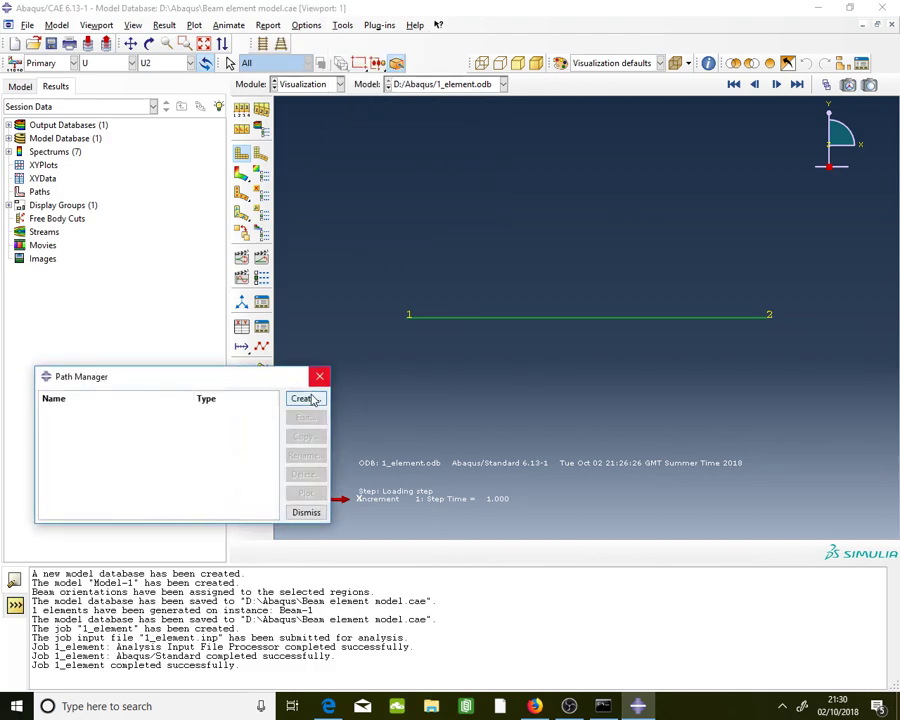
{"action": "left_click", "coordinate": [303, 399]}
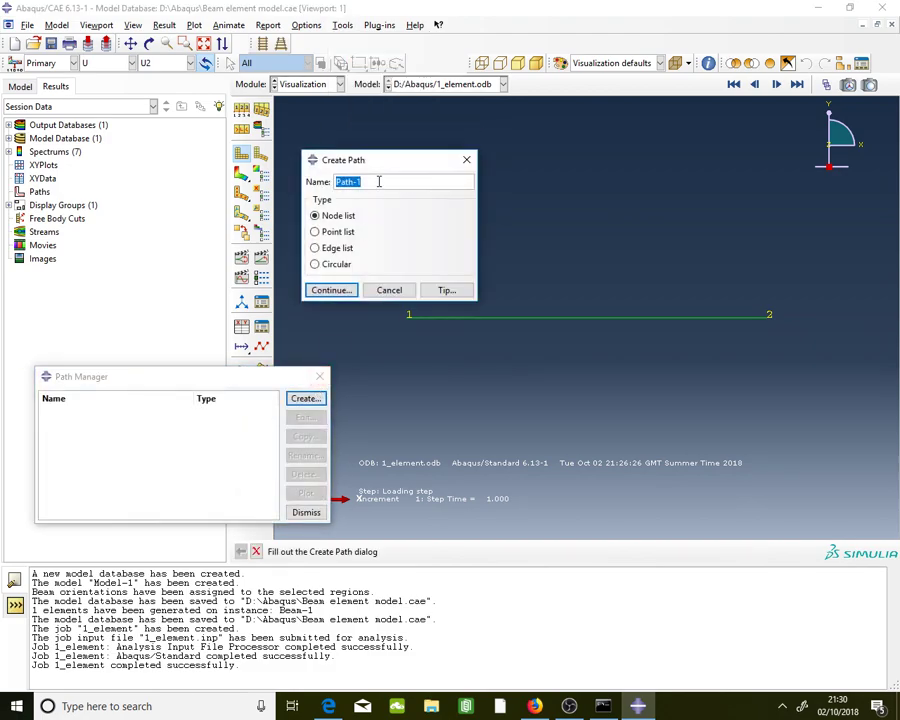
{"action": "left_click", "coordinate": [72, 267]}
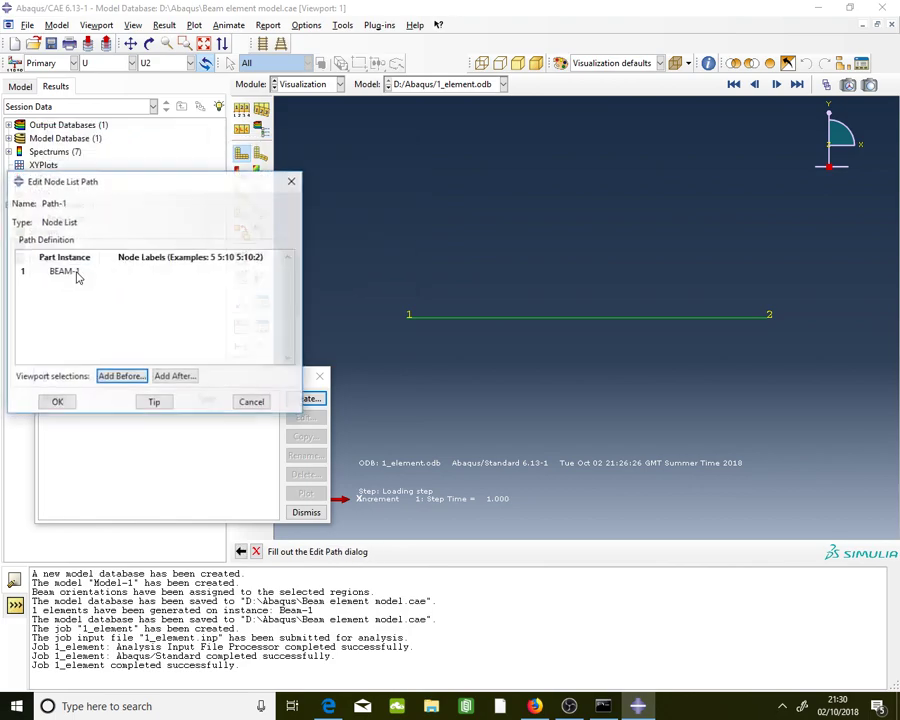
Add beam nodes 1 and 2 in that order to Path-1, confirm the path and dismiss the Path Manager
{"action": "left_click", "coordinate": [176, 377]}
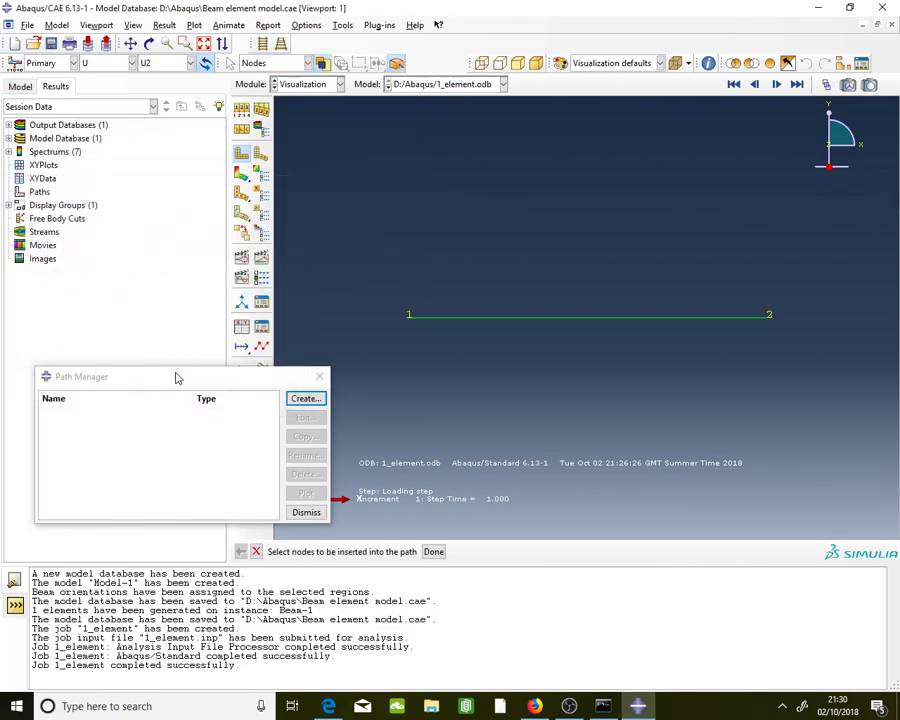
{"action": "left_click", "coordinate": [408, 318]}
{"action": "left_click", "coordinate": [769, 319]}
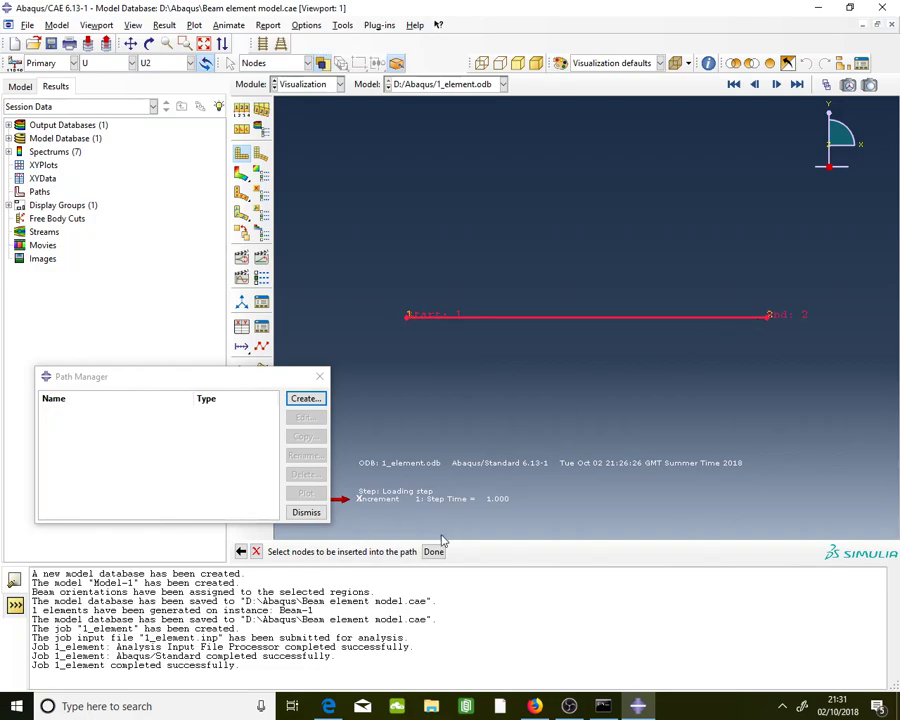
{"action": "left_click", "coordinate": [433, 552]}
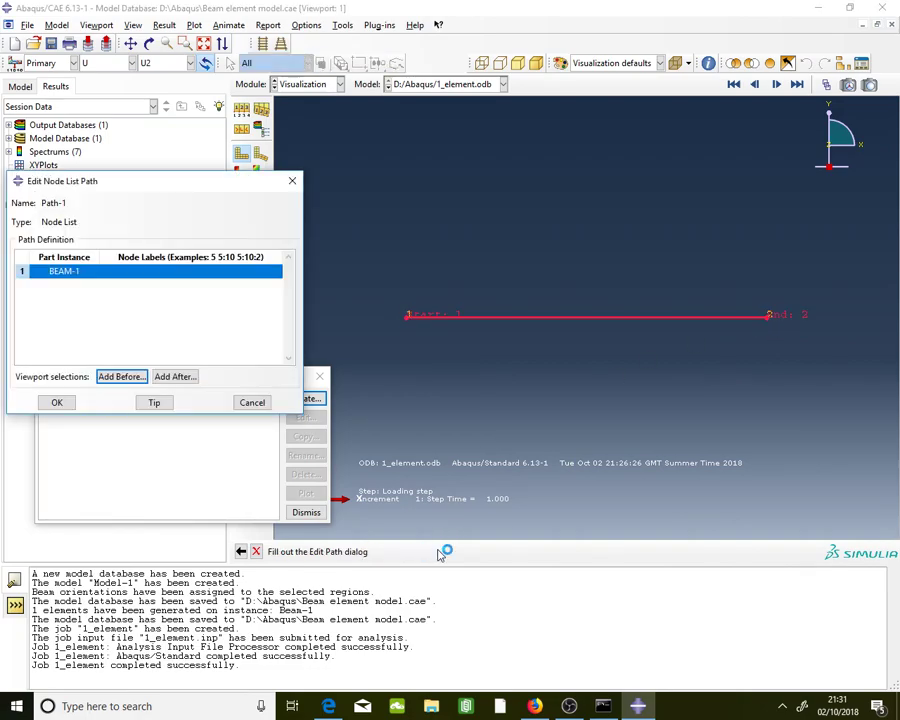
{"action": "left_click", "coordinate": [60, 401]}
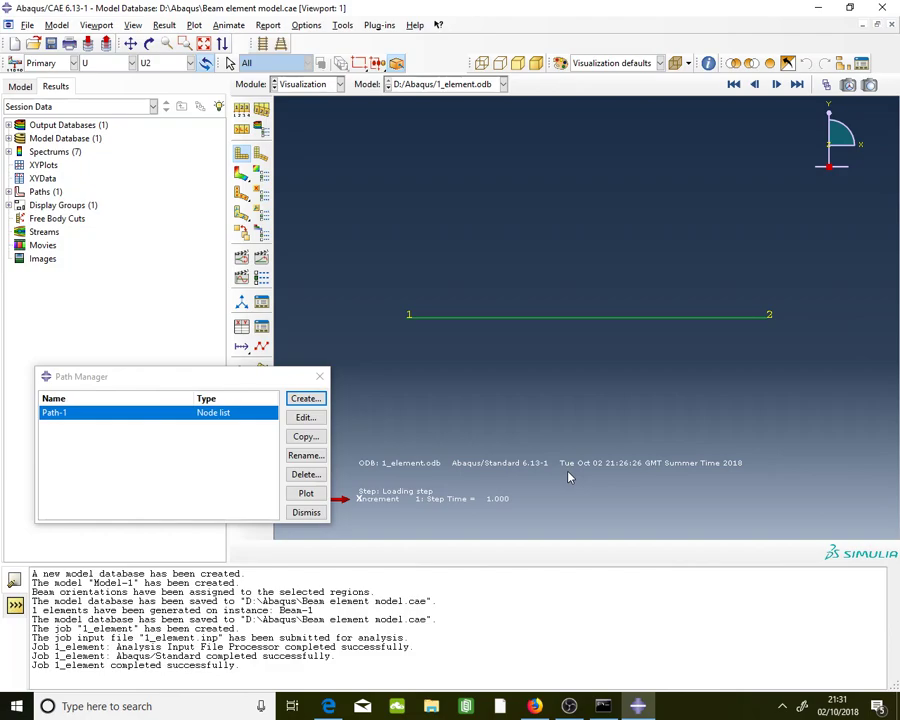
{"action": "left_click", "coordinate": [307, 513]}
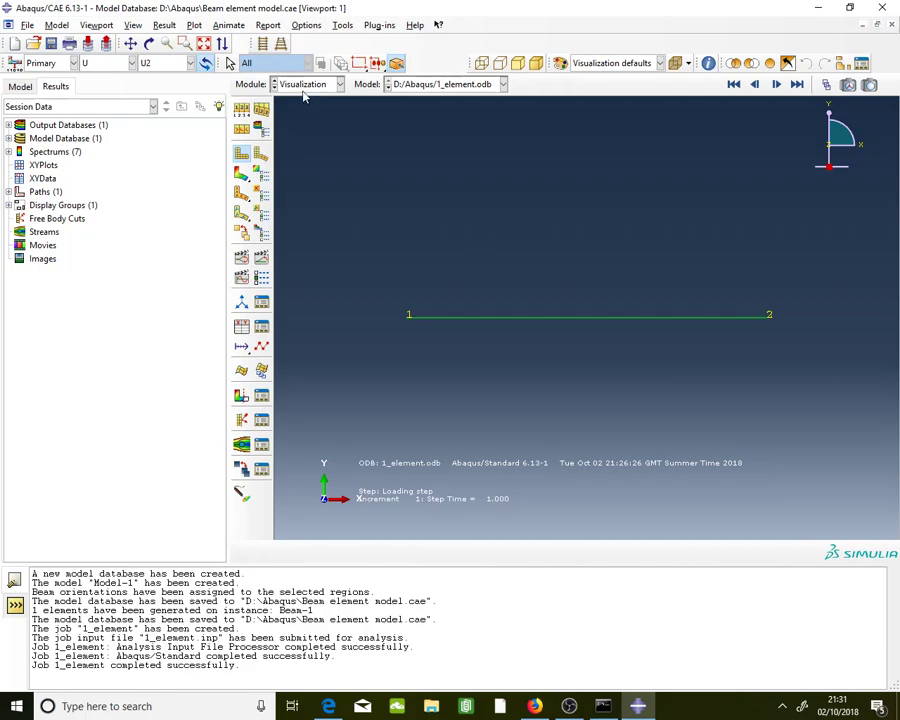
Start creating XY data with Path as the source
{"action": "left_click", "coordinate": [342, 26]}
{"action": "mouse_move", "coordinate": [362, 97]}
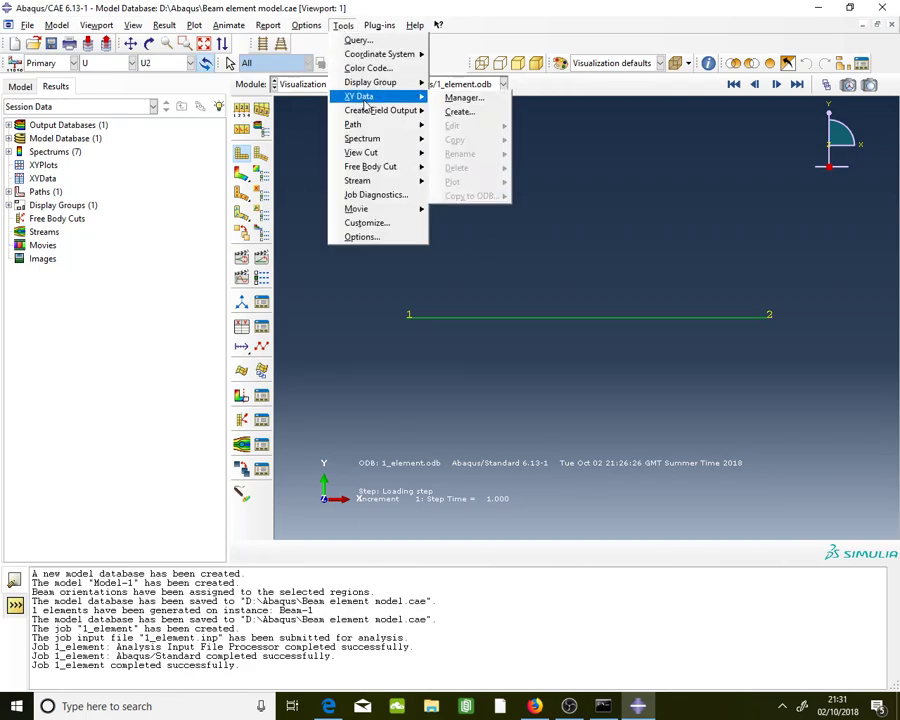
{"action": "left_click", "coordinate": [463, 98]}
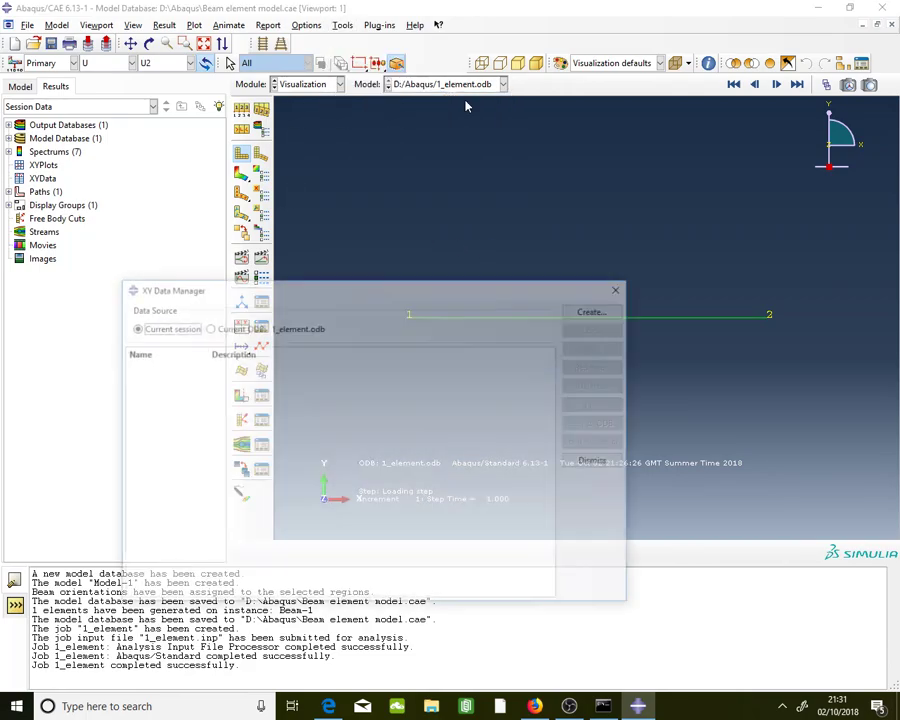
{"action": "left_click_drag", "start_coordinate": [462, 289], "coordinate": [429, 216]}
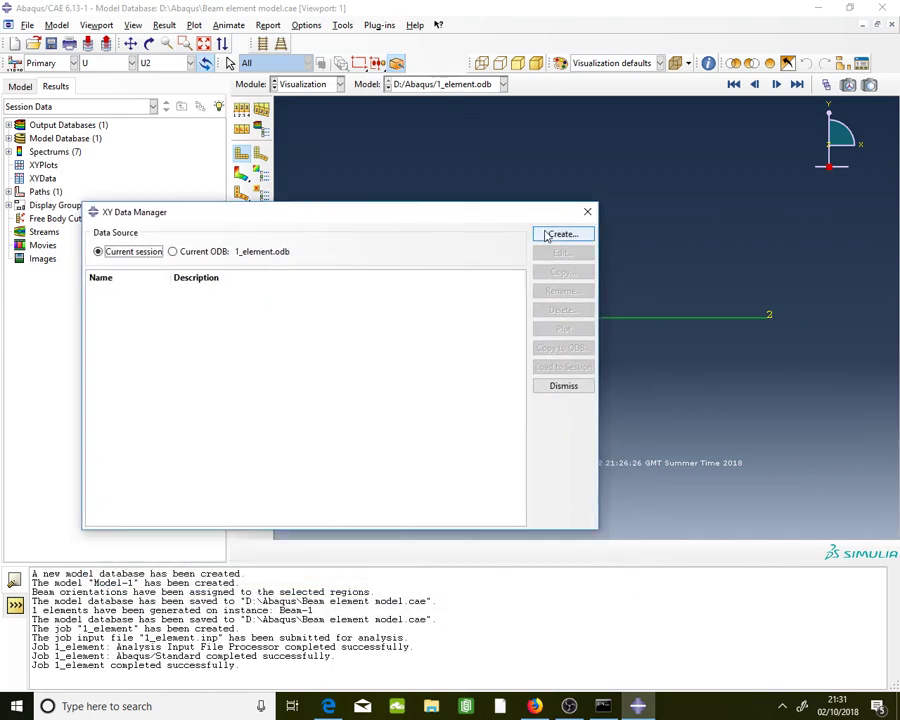
{"action": "left_click", "coordinate": [546, 235]}
{"action": "left_click_drag", "start_coordinate": [532, 216], "coordinate": [300, 357]}
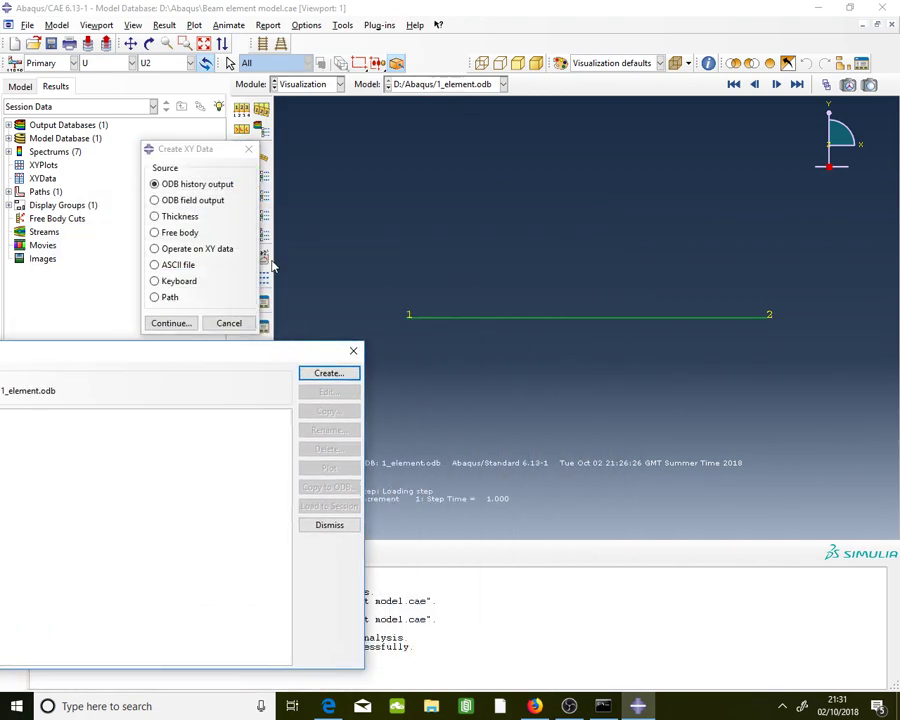
{"action": "left_click", "coordinate": [172, 298]}
{"action": "left_click", "coordinate": [172, 323]}
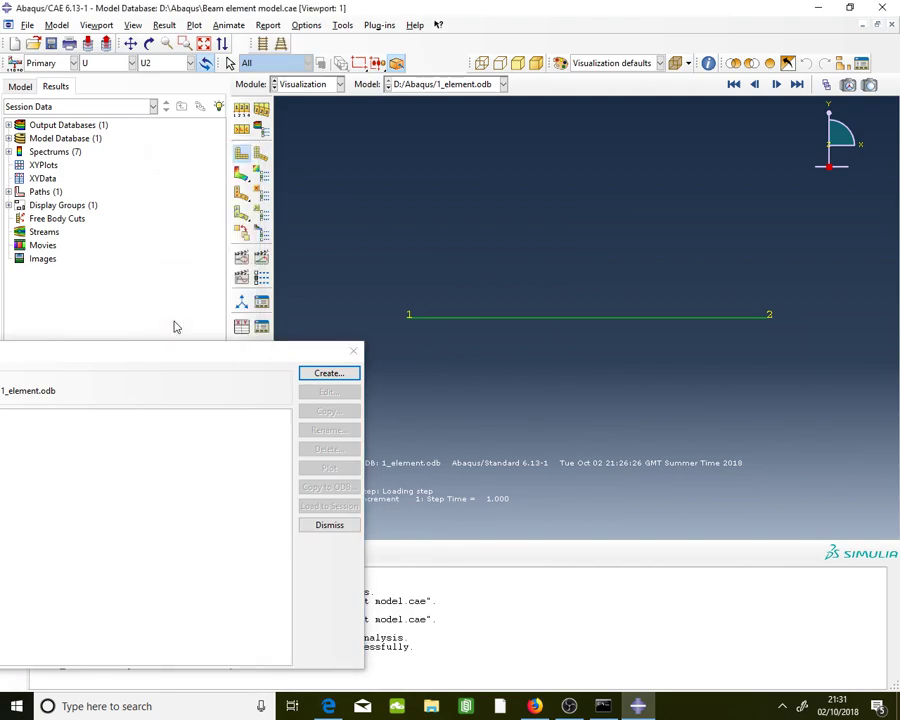
Set the Path-1 data extraction to the undeformed model shape with X distance as the X values
{"action": "left_click_drag", "start_coordinate": [95, 200], "coordinate": [196, 107]}
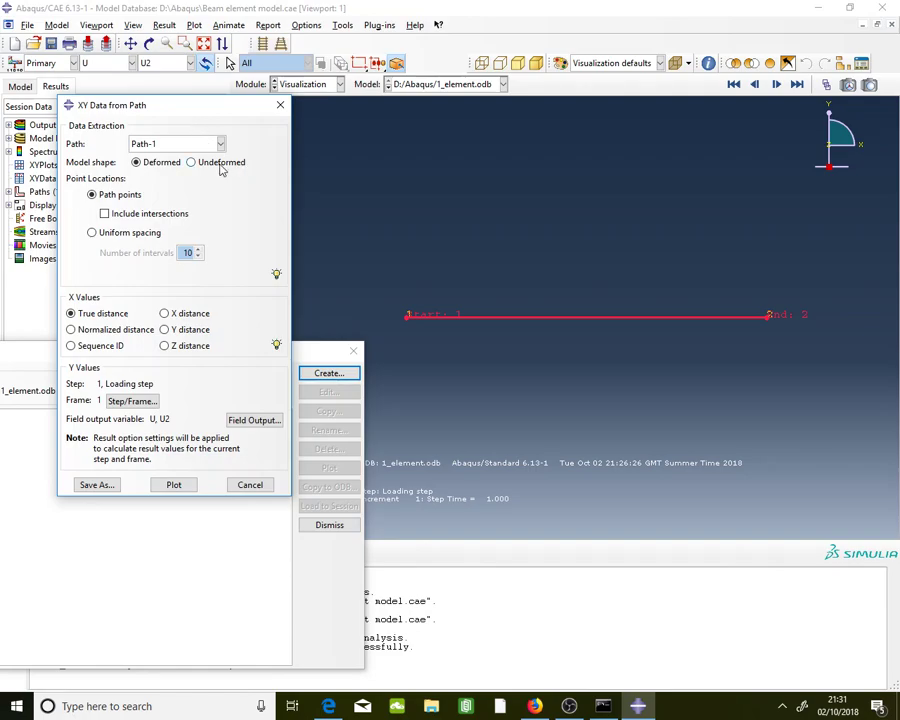
{"action": "left_click", "coordinate": [221, 165]}
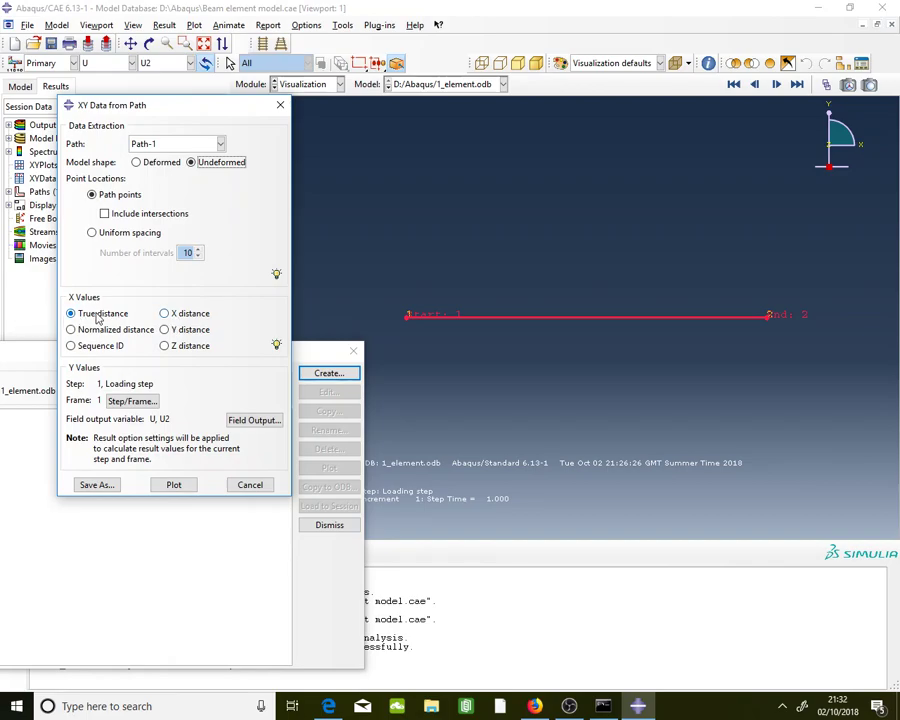
{"action": "left_click", "coordinate": [200, 315]}
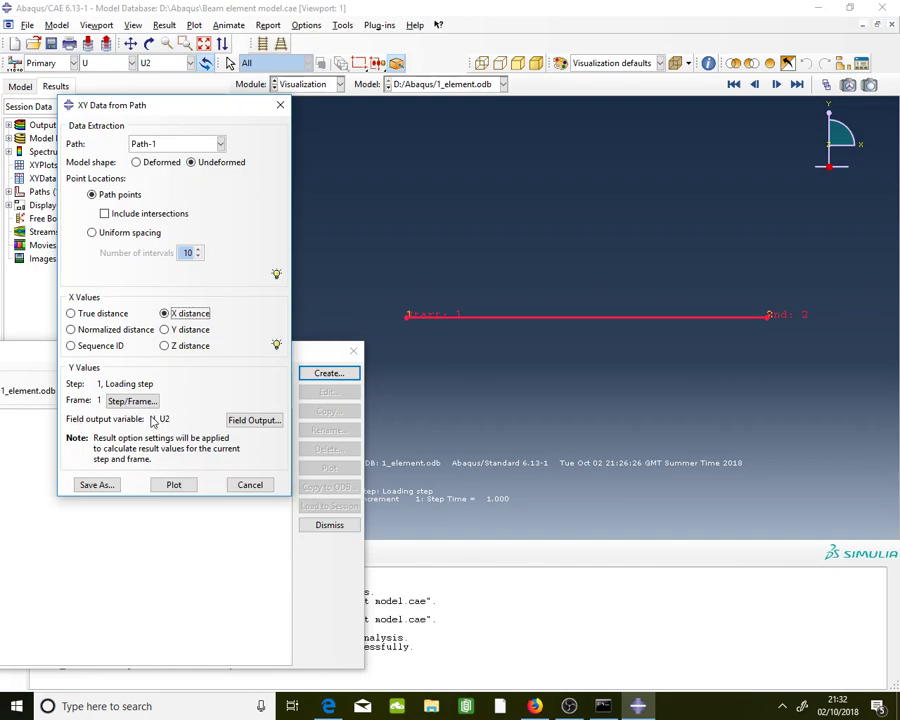
Save the U2 versus X distance data along Path-1 under the default name XYData-1 and bring the XY Data Manager into view
{"action": "left_click", "coordinate": [166, 64]}
{"action": "left_click", "coordinate": [166, 64]}
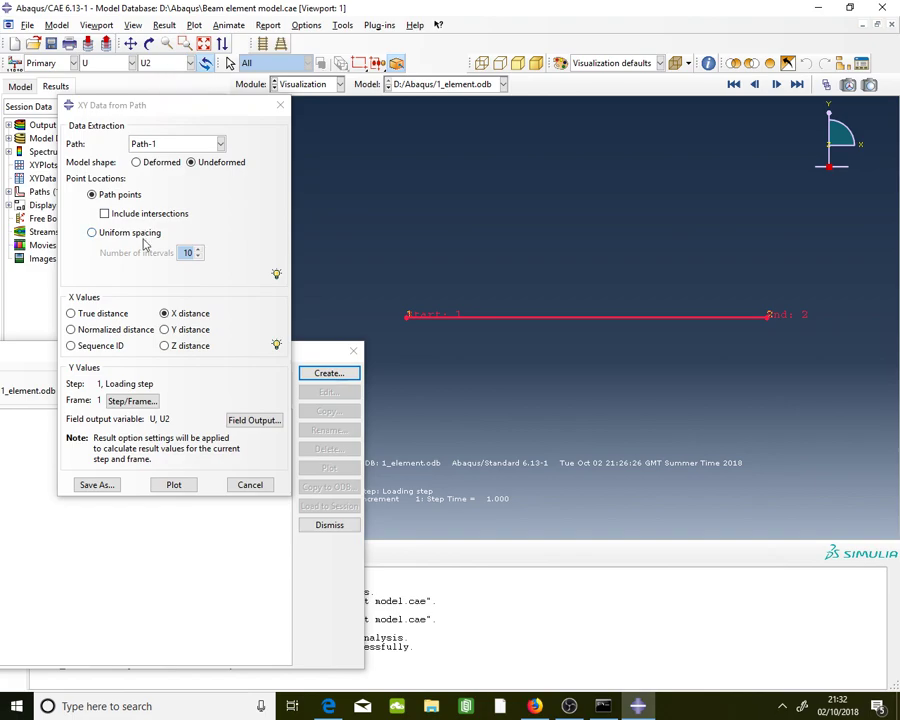
{"action": "left_click", "coordinate": [95, 484]}
{"action": "left_click", "coordinate": [129, 341]}
{"action": "left_click_drag", "start_coordinate": [61, 350], "coordinate": [220, 242]}
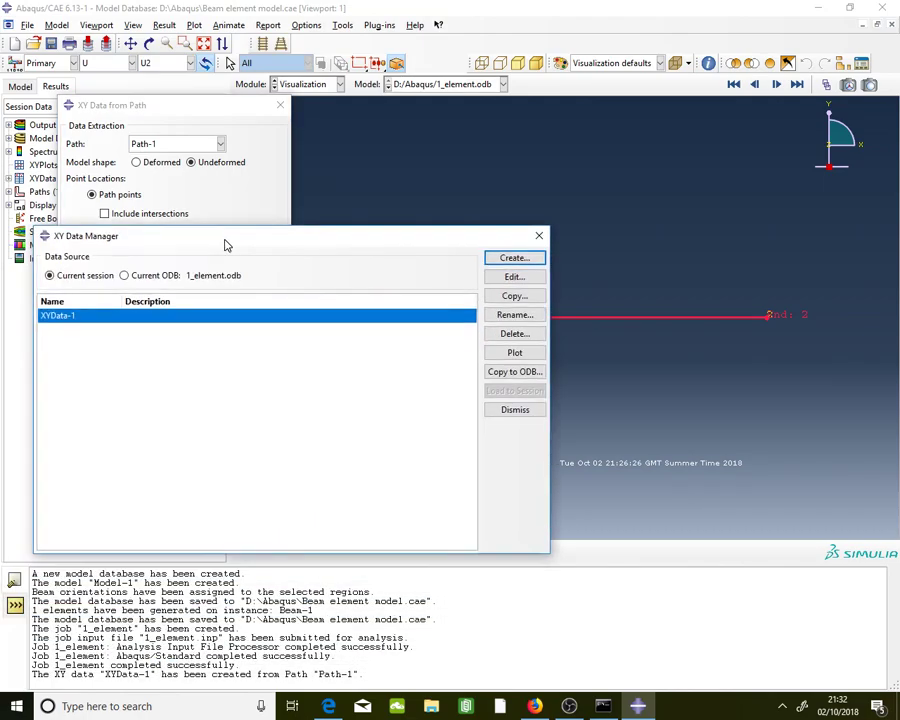
Open XYData-1 and examine the X distance and U2 values of its two points
{"action": "double_click", "coordinate": [192, 315]}
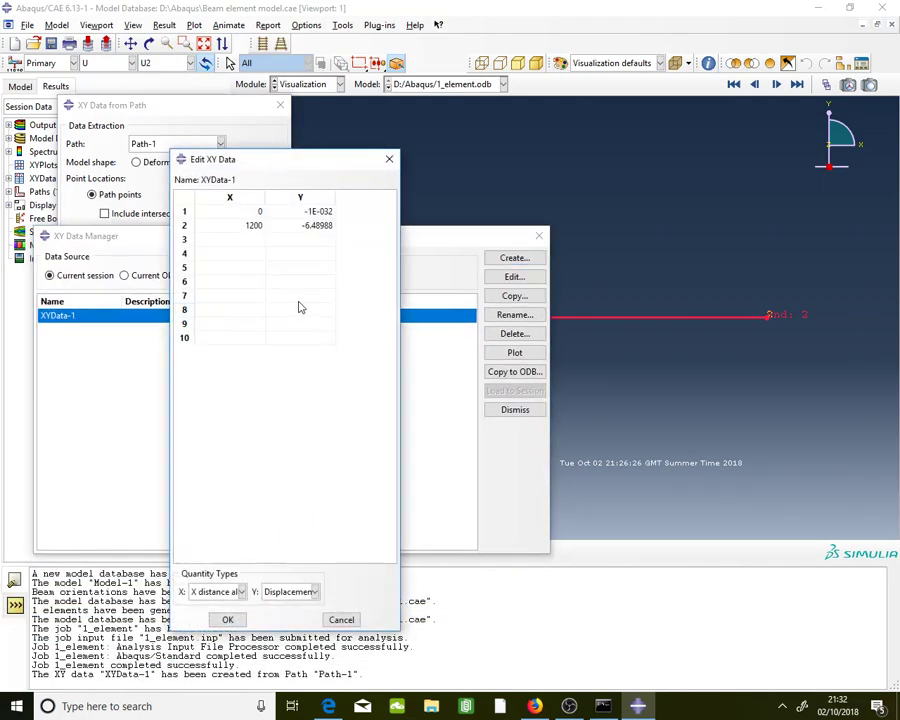
{"action": "left_click", "coordinate": [258, 212]}
{"action": "left_click", "coordinate": [309, 211]}
{"action": "left_click", "coordinate": [254, 225]}
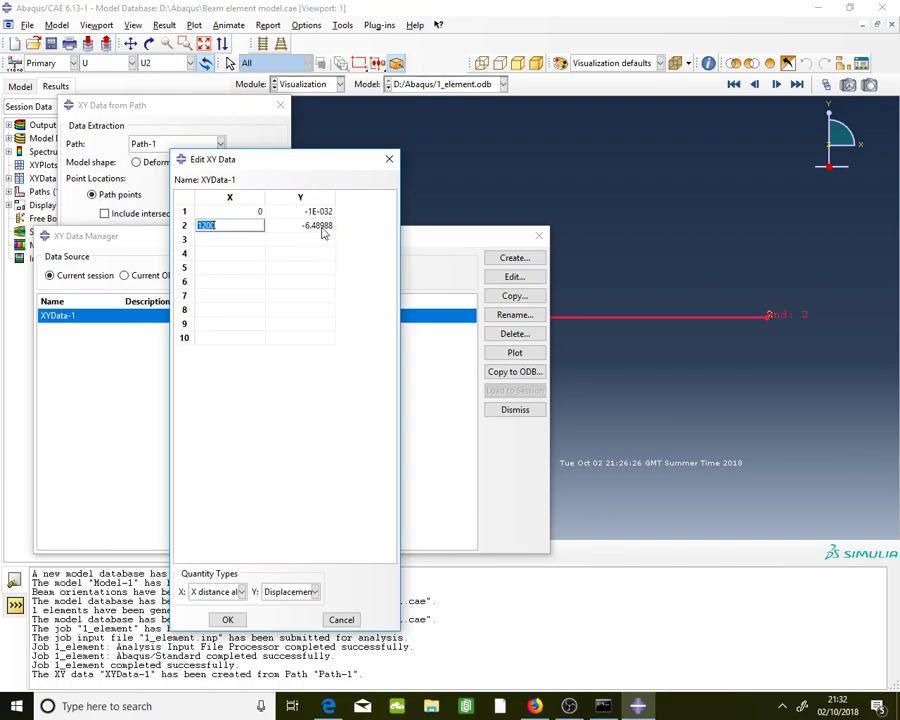
{"action": "left_click", "coordinate": [320, 226]}
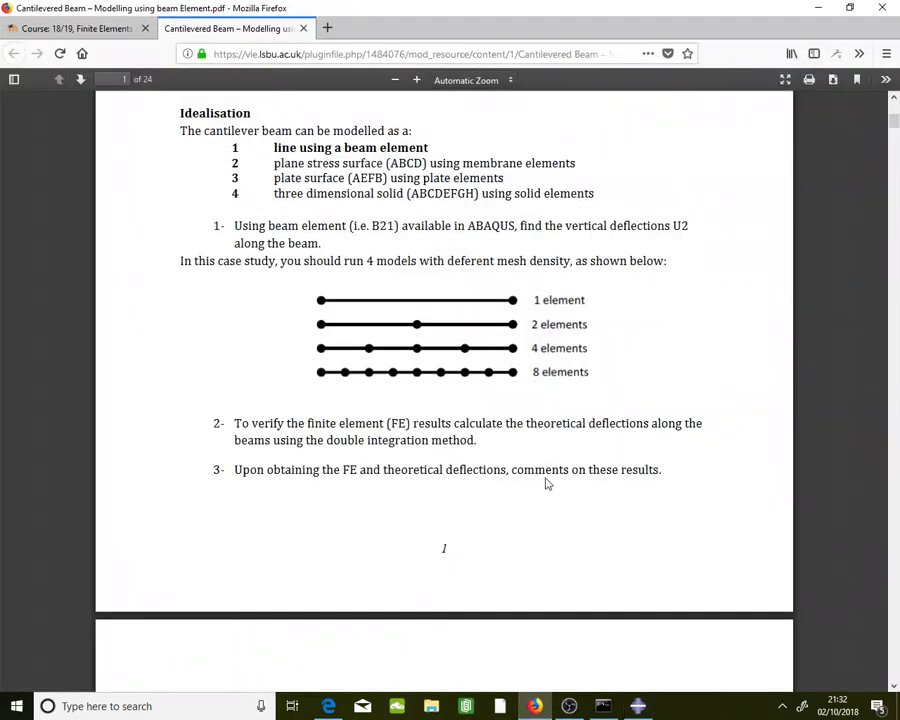
Switch to the case study PDF in Firefox, review the U2 vertical deflection results table on page 22, and return to Abaqus/CAE
{"action": "scroll", "coordinate": [545, 482], "scroll_direction": "down", "scroll_amount": 8}
{"action": "scroll", "coordinate": [854, 268], "scroll_direction": "down", "scroll_amount": 15}
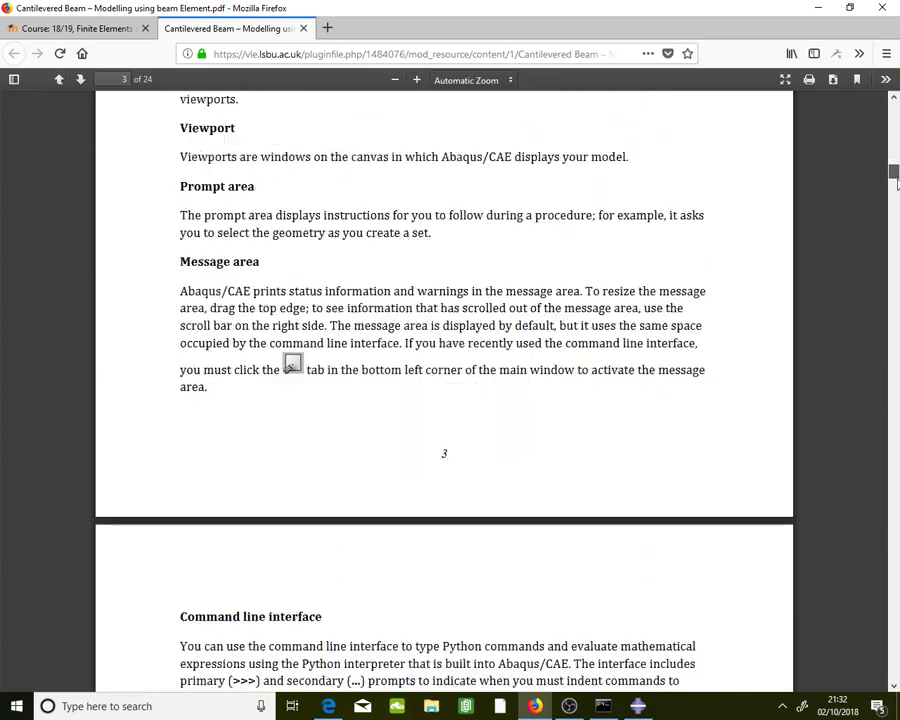
{"action": "left_click_drag", "start_coordinate": [896, 206], "coordinate": [897, 644]}
{"action": "scroll", "coordinate": [662, 362], "scroll_direction": "up", "scroll_amount": 10}
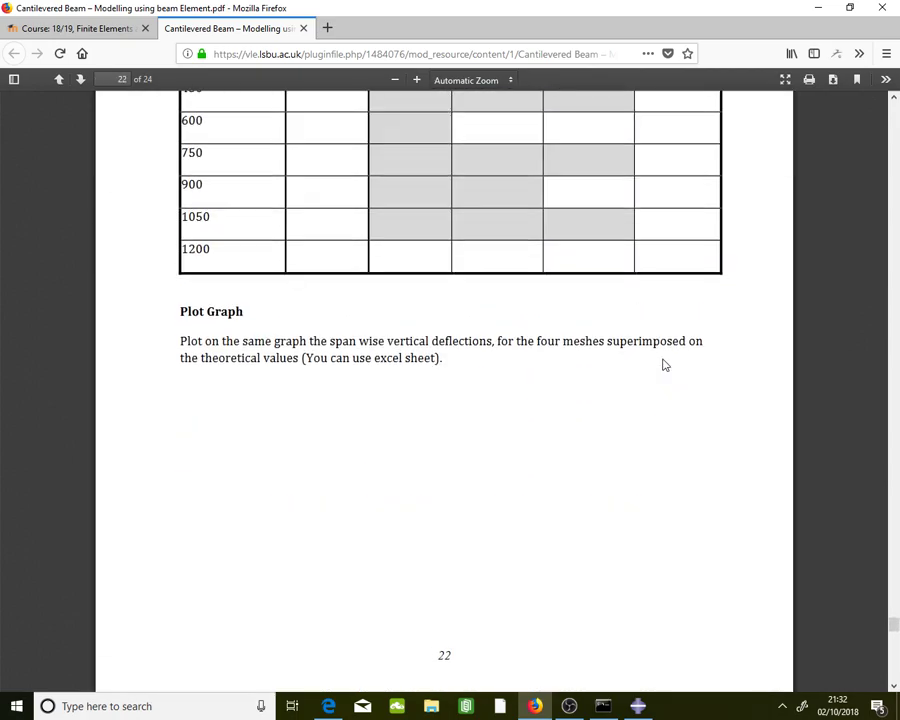
{"action": "scroll", "coordinate": [416, 336], "scroll_direction": "down", "scroll_amount": 1}
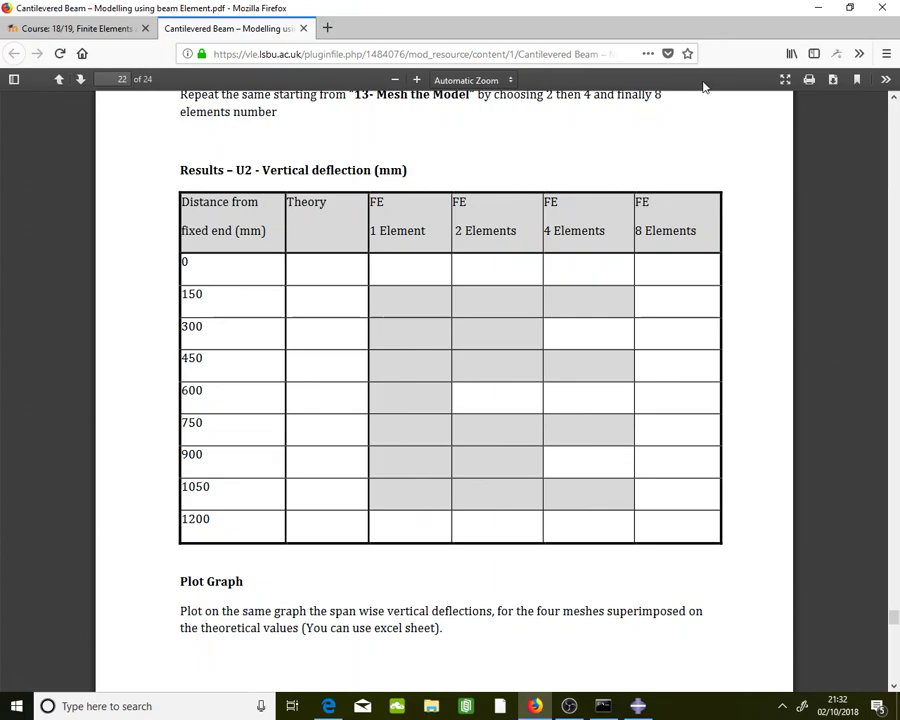
{"action": "left_click", "coordinate": [827, 10]}
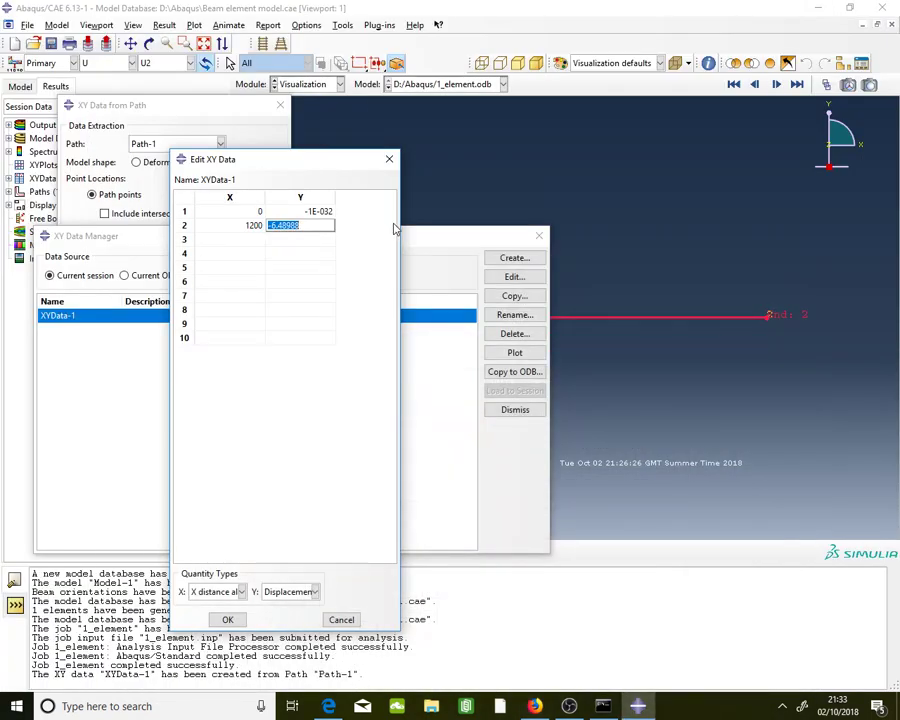
Close the XY data editor, the XY Data Manager and the path extraction dialog, and switch to the Mesh module
{"action": "left_click", "coordinate": [392, 159]}
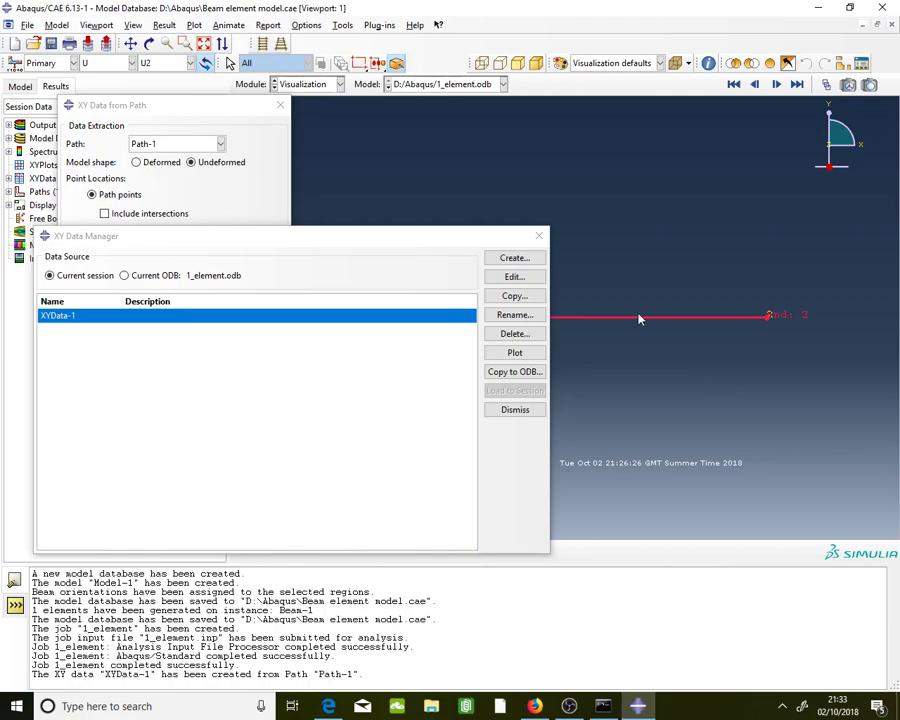
{"action": "left_click", "coordinate": [539, 235]}
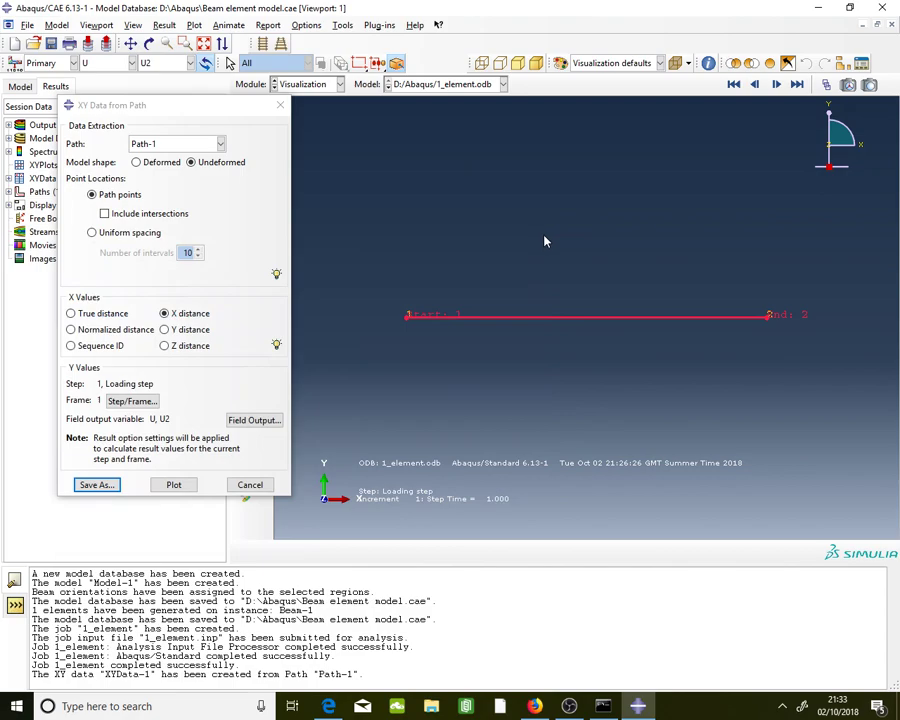
{"action": "left_click", "coordinate": [280, 105]}
{"action": "left_click", "coordinate": [300, 85]}
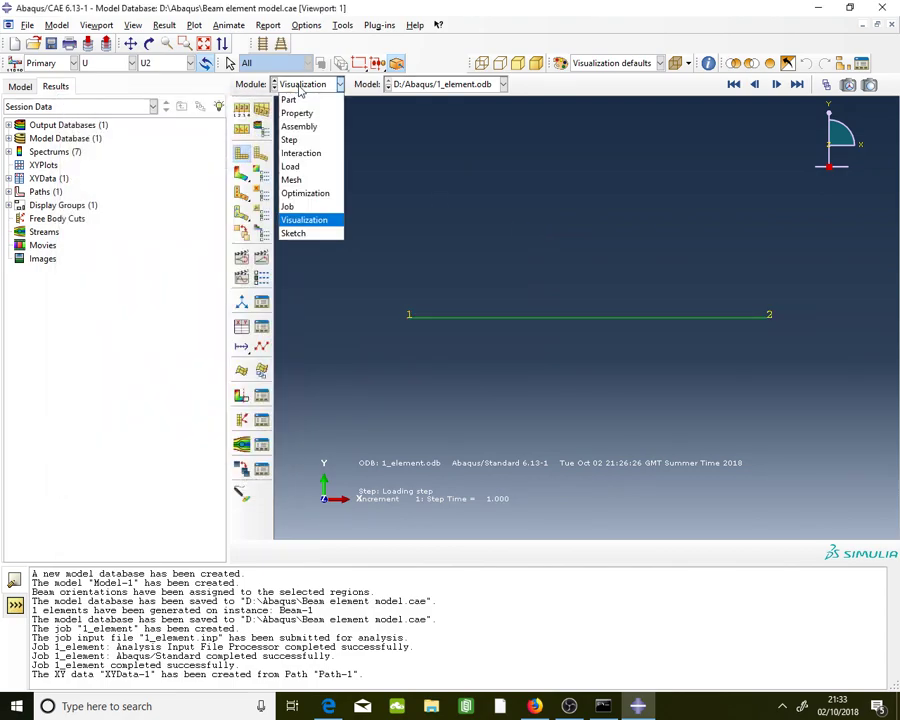
{"action": "left_click", "coordinate": [319, 181]}
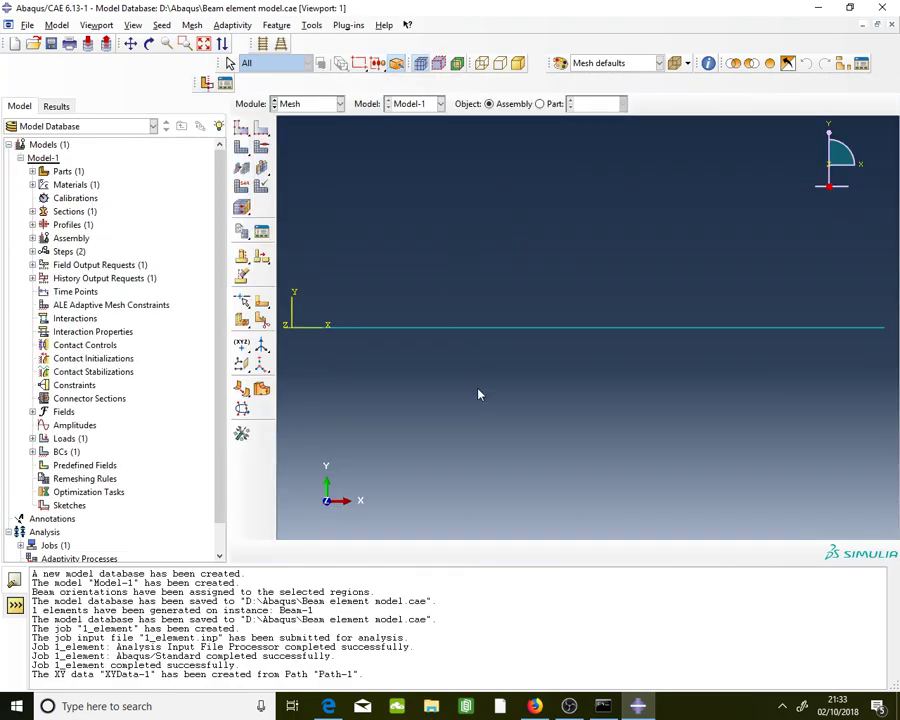
{"action": "left_click", "coordinate": [300, 104]}
{"action": "left_click", "coordinate": [298, 103]}
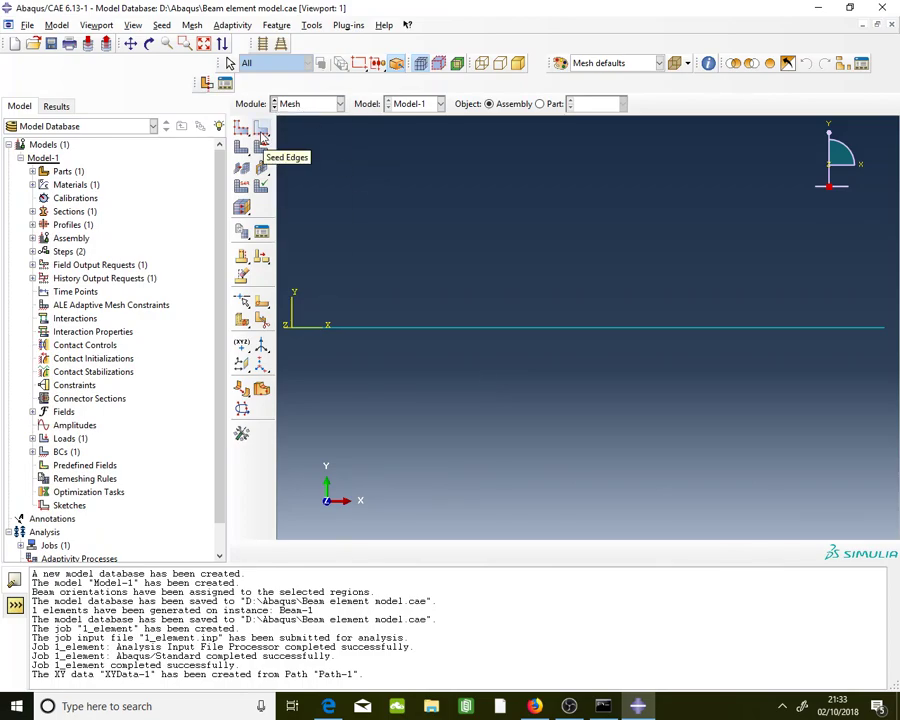
Seed the beam edge by number with 2 elements and no bias, deleting the invalidated mesh
{"action": "left_click", "coordinate": [262, 130]}
{"action": "left_click", "coordinate": [440, 329]}
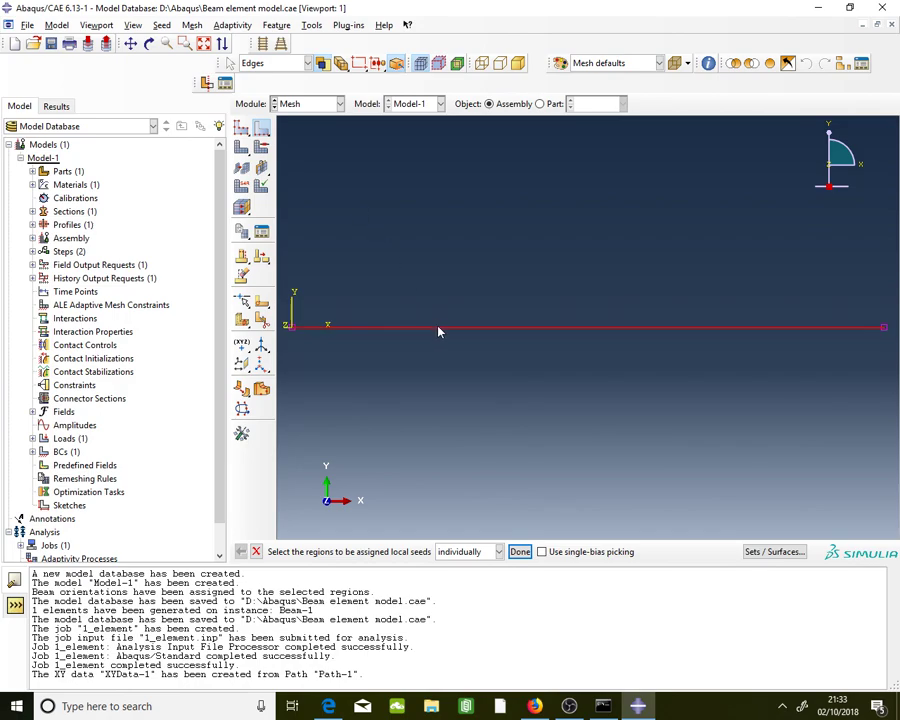
{"action": "left_click", "coordinate": [522, 552]}
{"action": "left_click", "coordinate": [188, 200]}
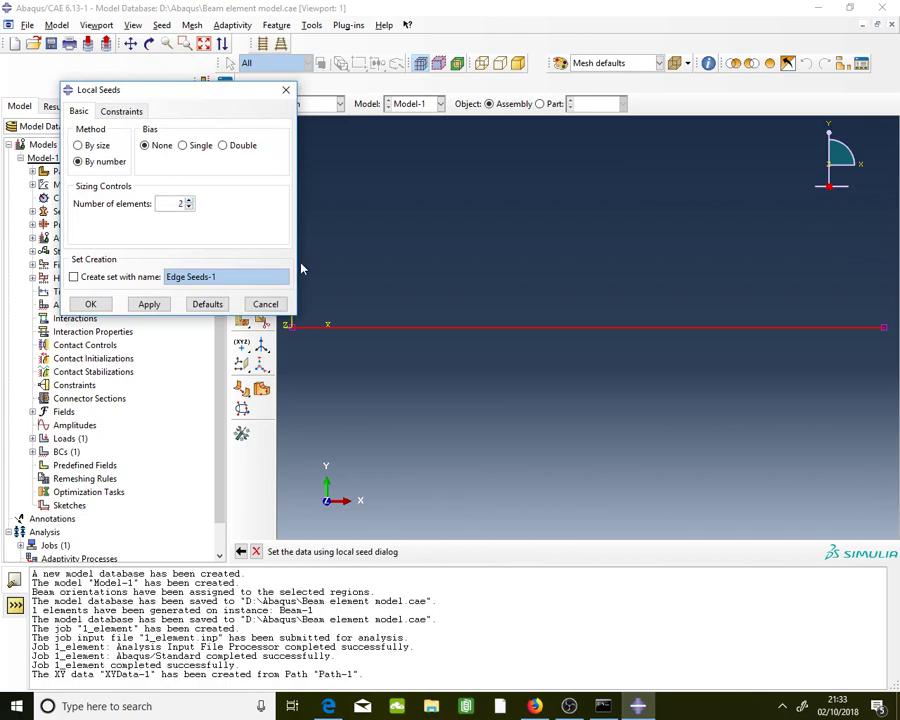
{"action": "left_click", "coordinate": [91, 304]}
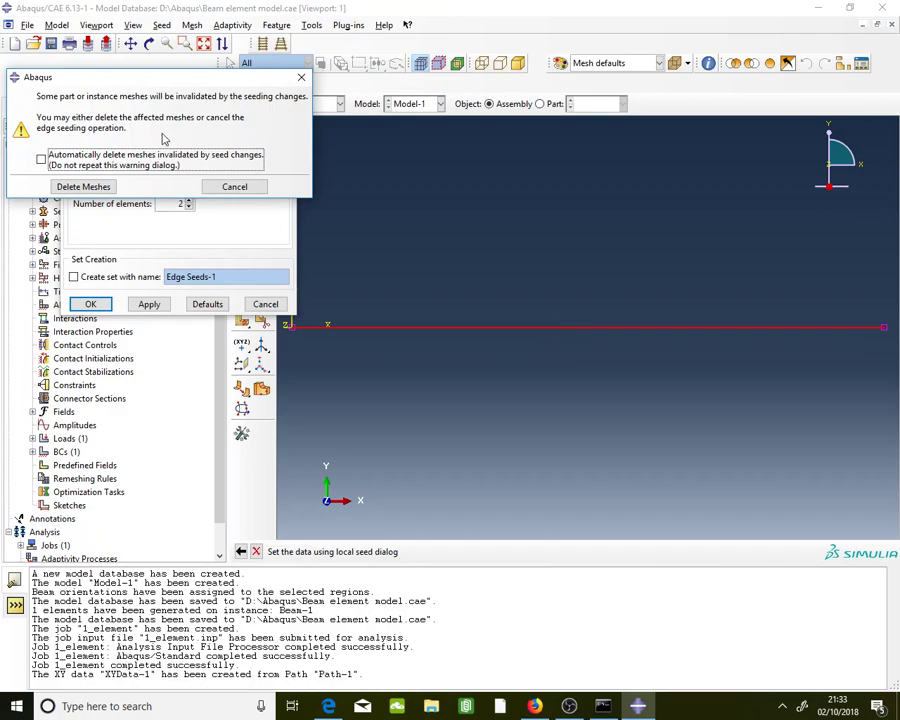
{"action": "left_click", "coordinate": [84, 187]}
{"action": "left_click", "coordinate": [520, 551]}
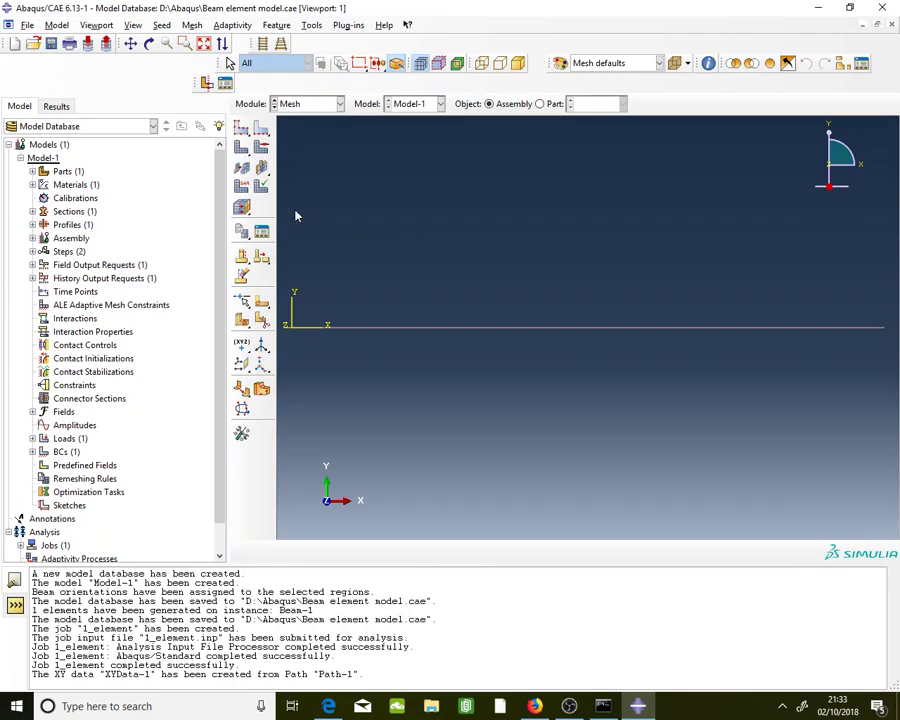
Mesh the beam part instance and assign it the standard linear B21 beam element type
{"action": "left_click", "coordinate": [242, 148]}
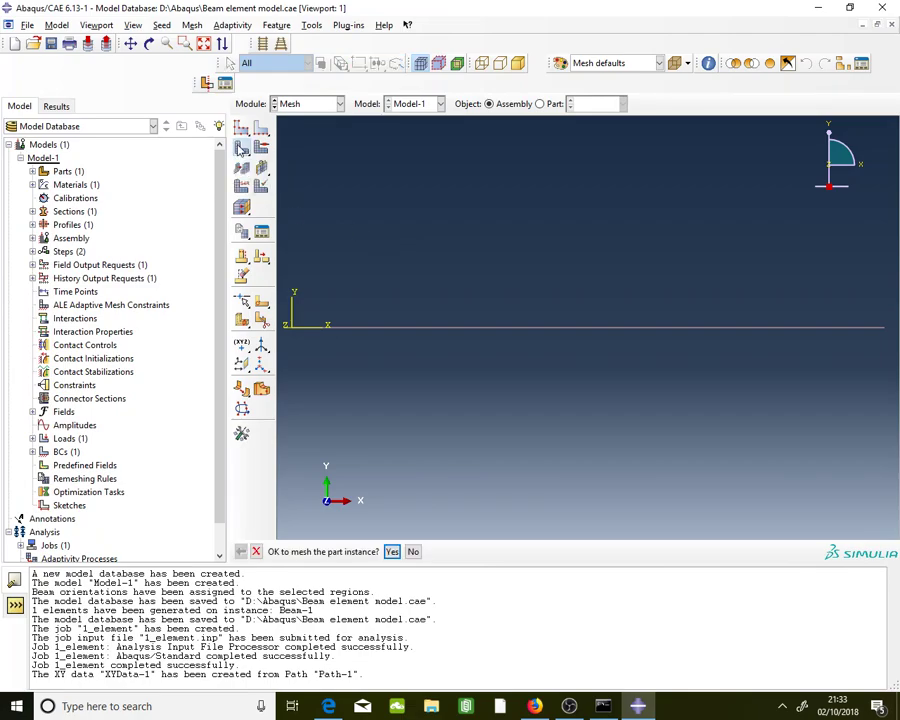
{"action": "left_click", "coordinate": [392, 546]}
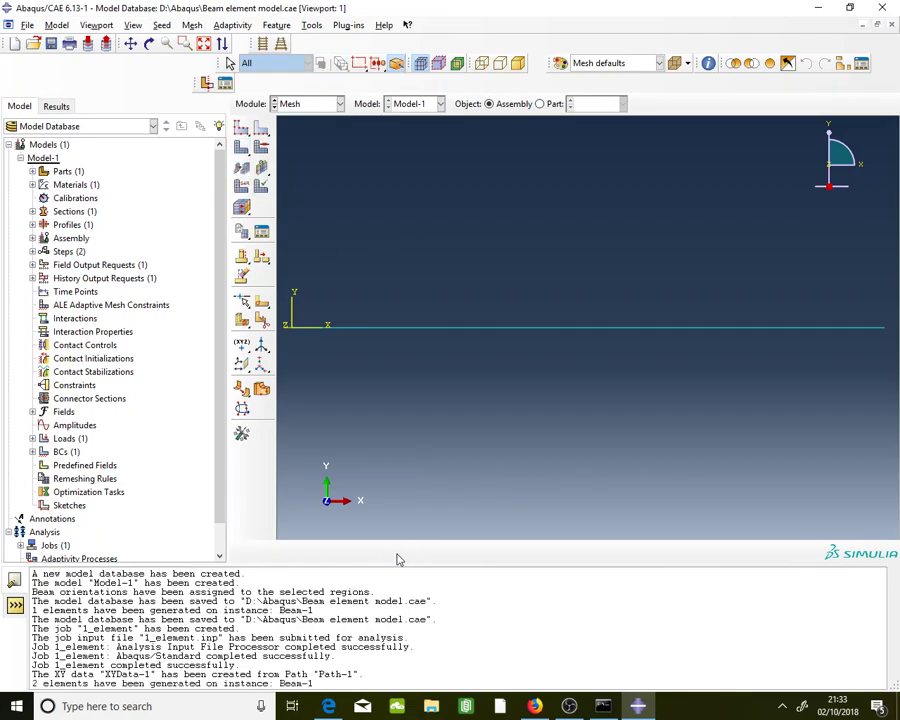
{"action": "left_click", "coordinate": [241, 198]}
{"action": "left_click", "coordinate": [489, 330]}
{"action": "left_click", "coordinate": [462, 551]}
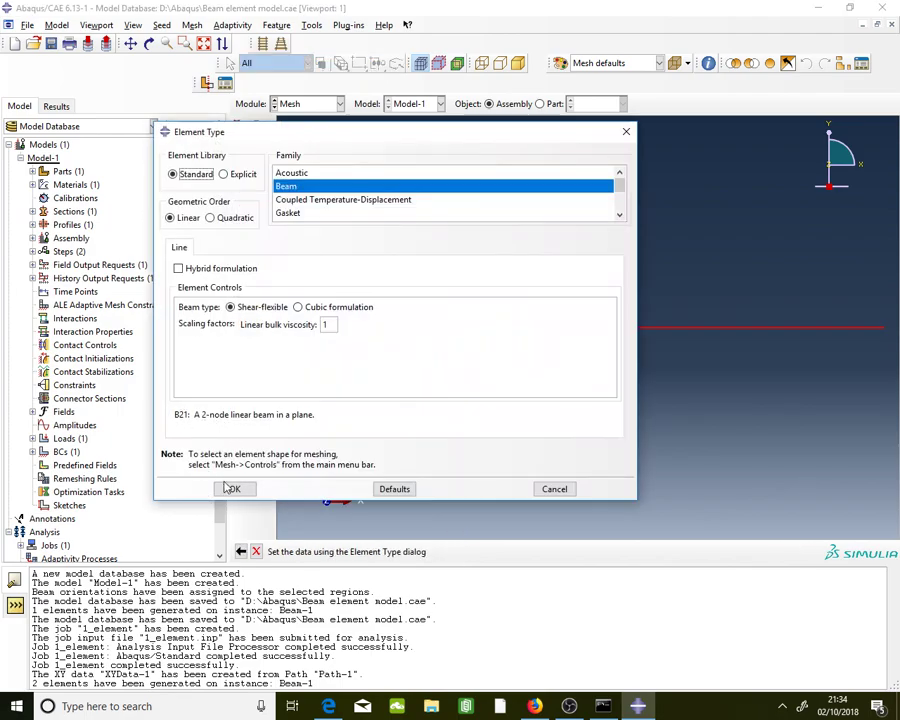
{"action": "left_click", "coordinate": [232, 487]}
{"action": "left_click", "coordinate": [457, 549]}
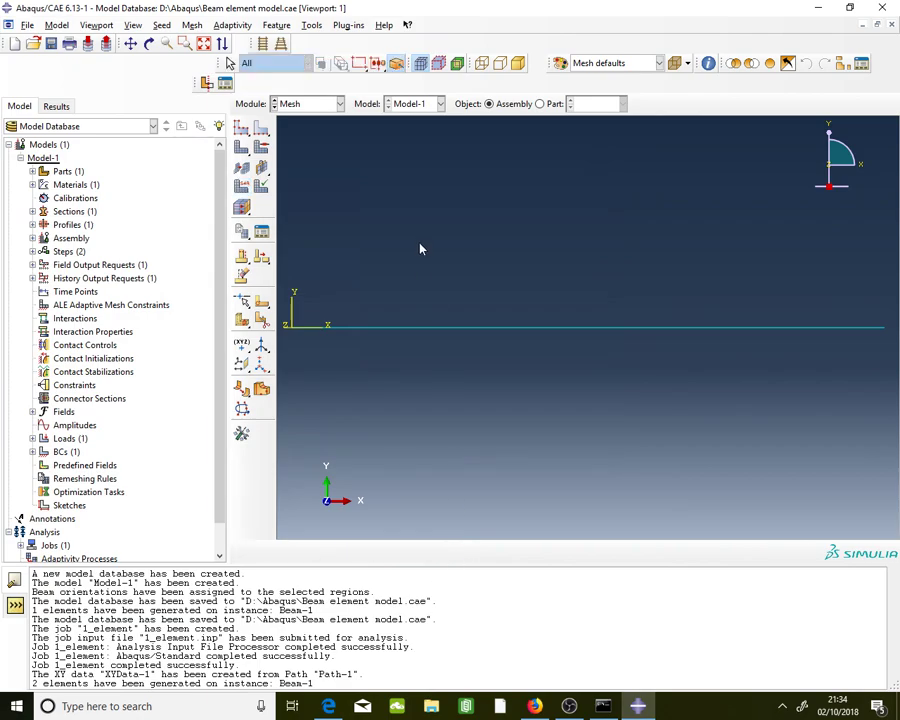
In the Job module, create a full analysis job named 2_elements from Model-1 and submit it
{"action": "left_click", "coordinate": [313, 108]}
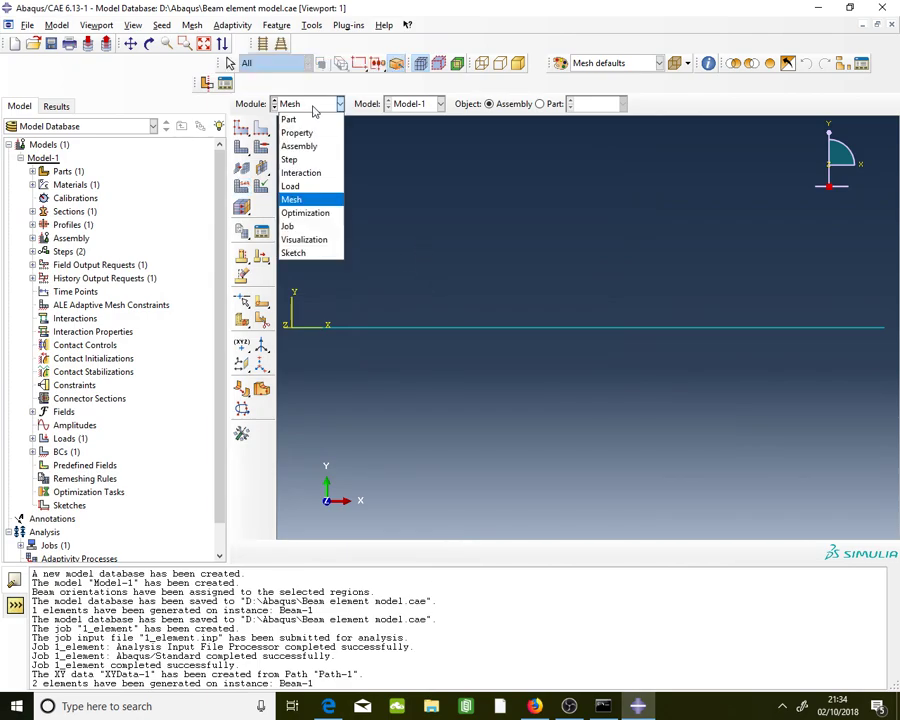
{"action": "left_click", "coordinate": [318, 234]}
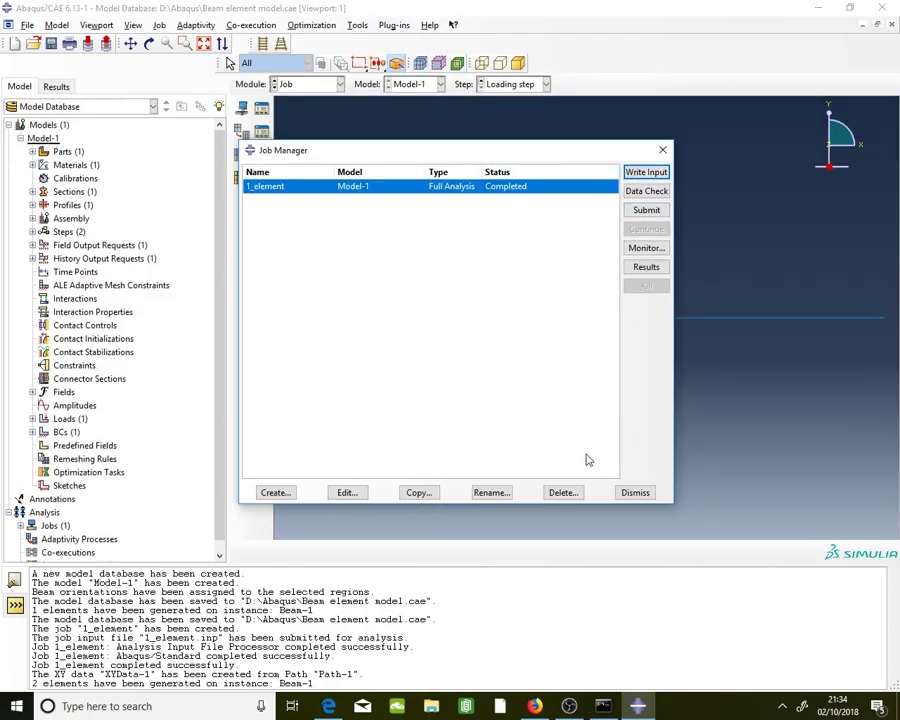
{"action": "left_click", "coordinate": [283, 492]}
{"action": "type", "text": "2_ele"}
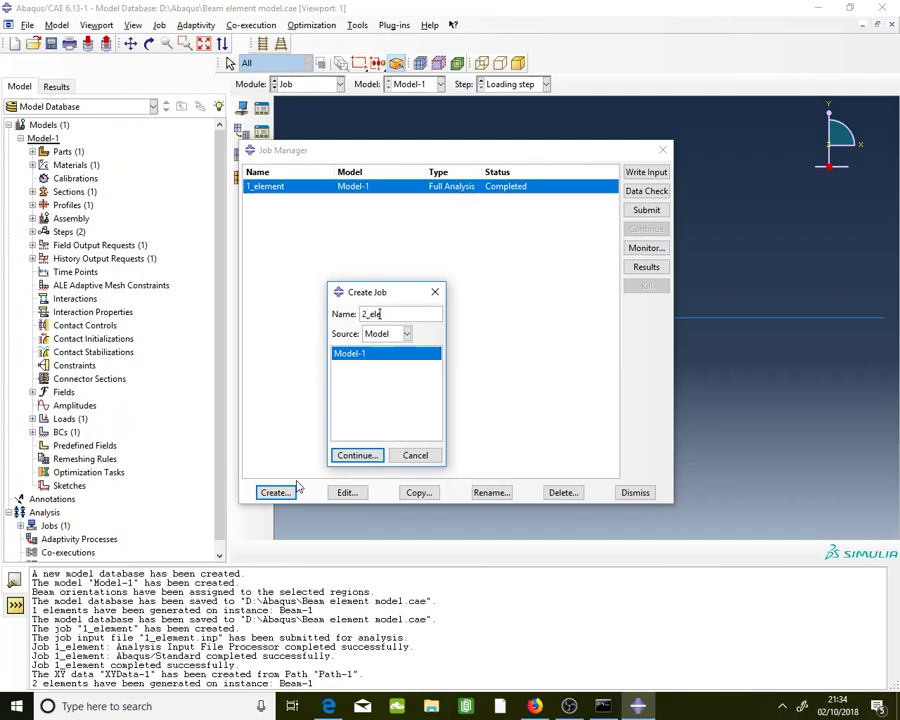
{"action": "type", "text": "ments"}
{"action": "left_click", "coordinate": [366, 455]}
{"action": "left_click", "coordinate": [232, 447]}
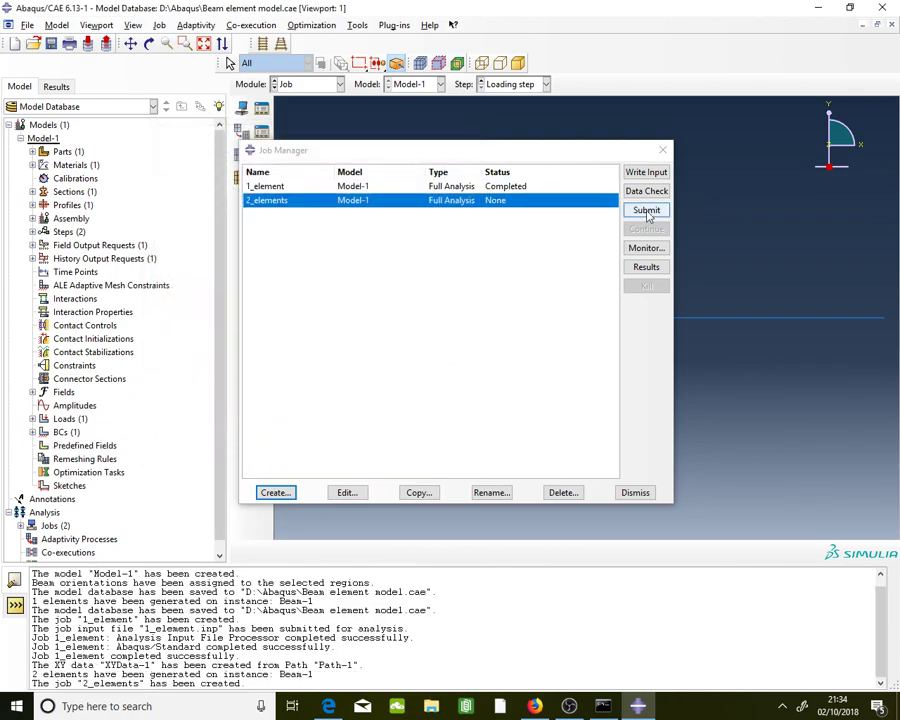
{"action": "left_click", "coordinate": [646, 211]}
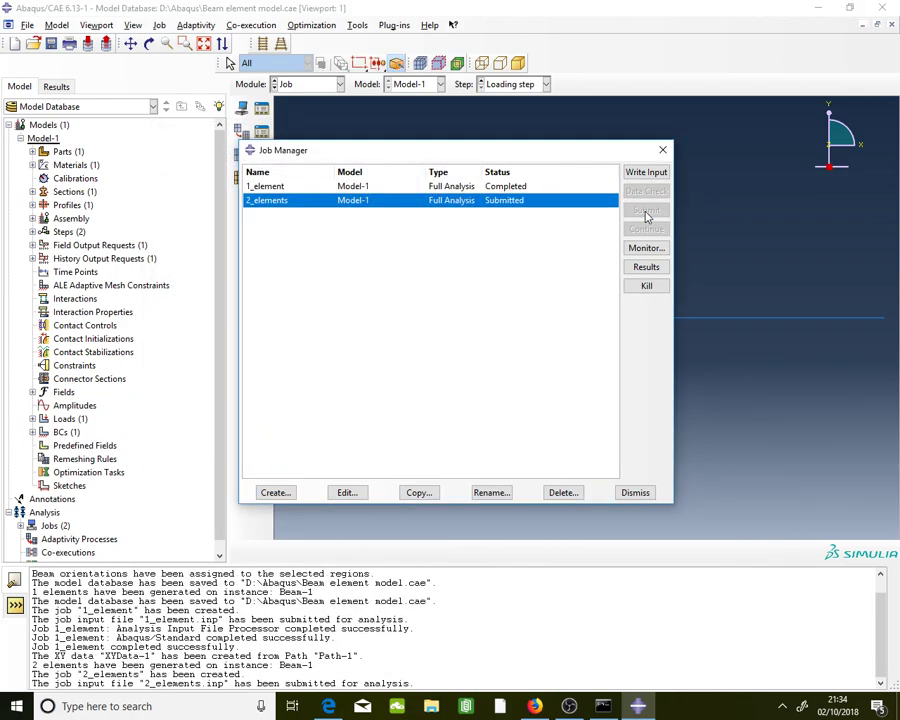
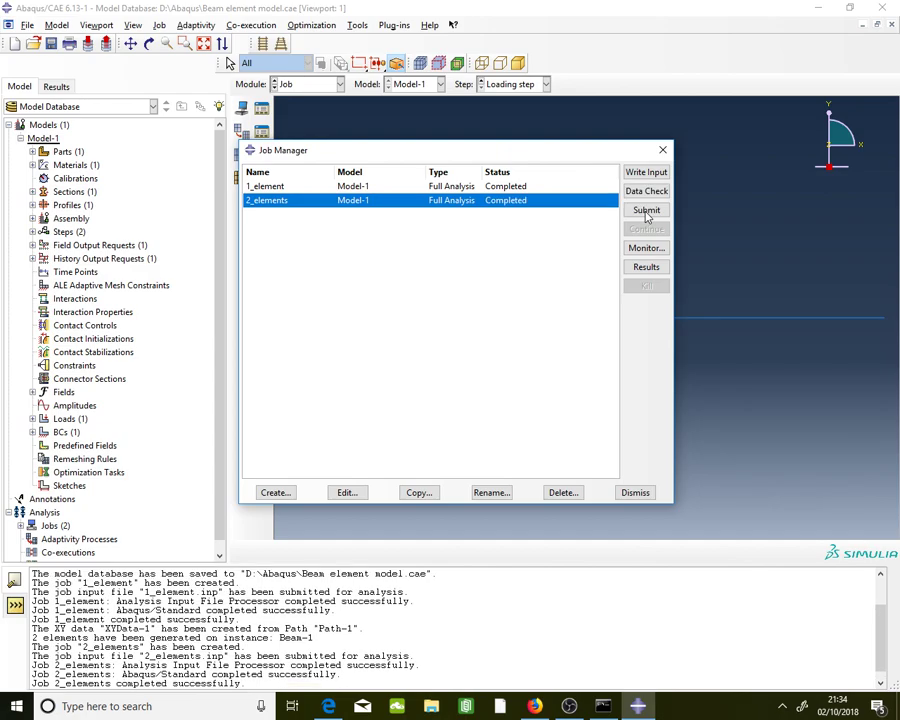
Open the 2_elements results and plot contours of displacement component U2 on the deformed beam
{"action": "left_click", "coordinate": [646, 266]}
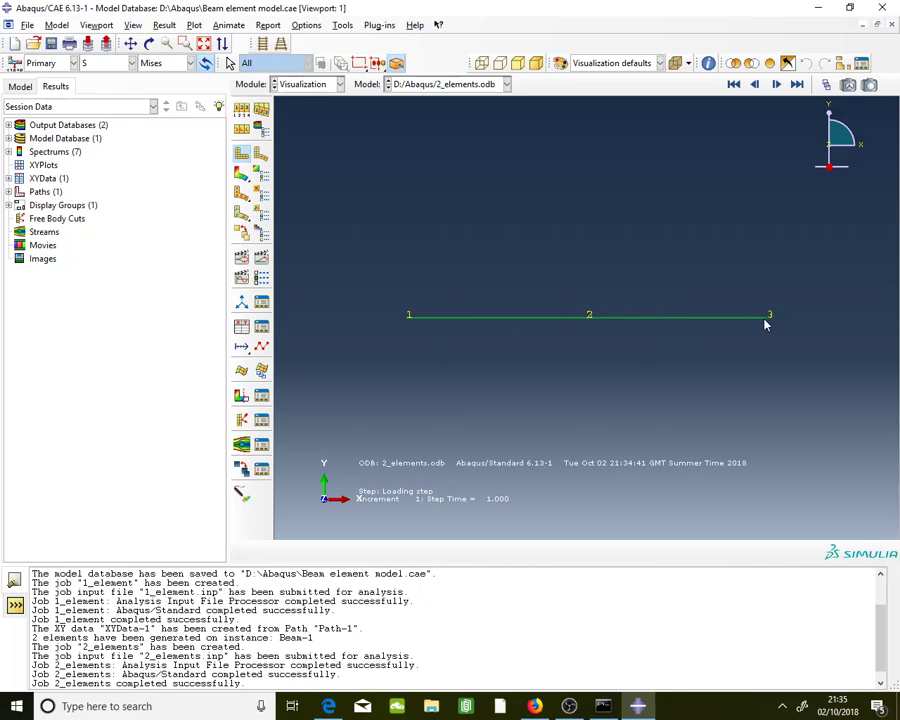
{"action": "left_click", "coordinate": [245, 177]}
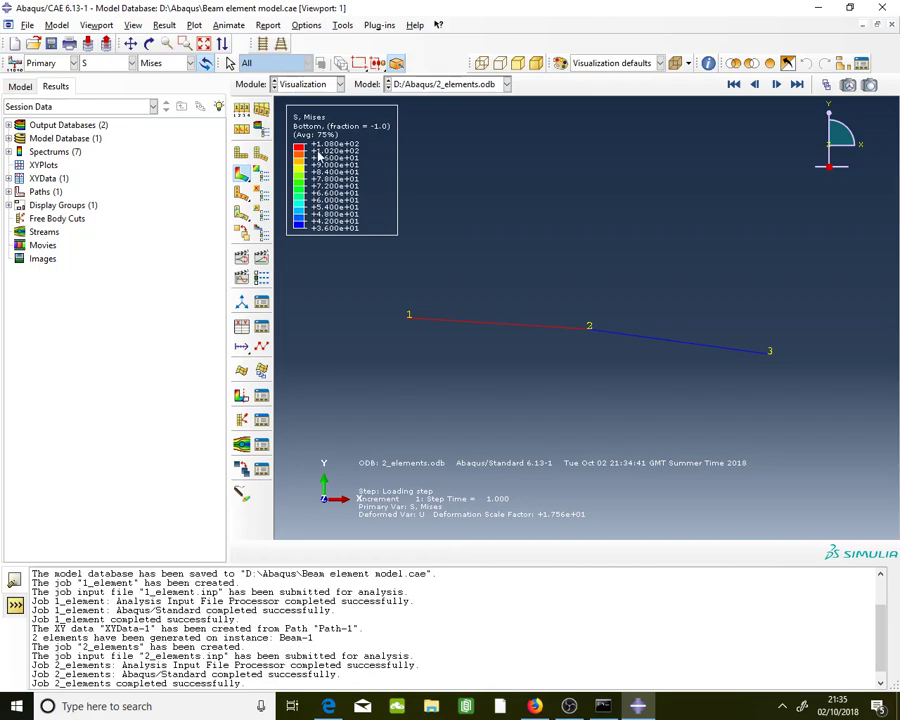
{"action": "left_click", "coordinate": [131, 63]}
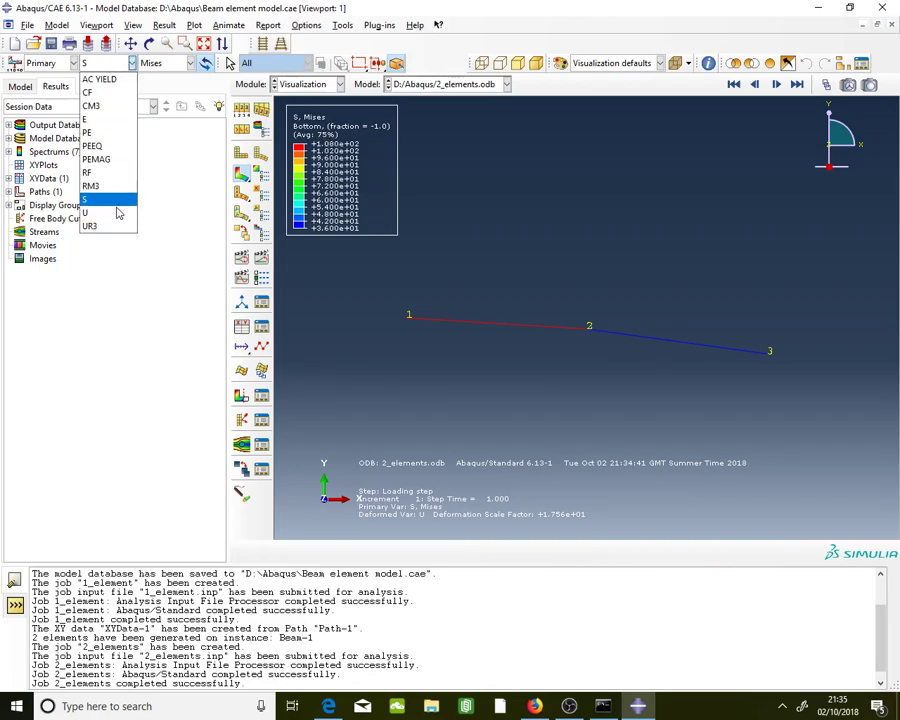
{"action": "left_click", "coordinate": [118, 212]}
{"action": "left_click", "coordinate": [165, 63]}
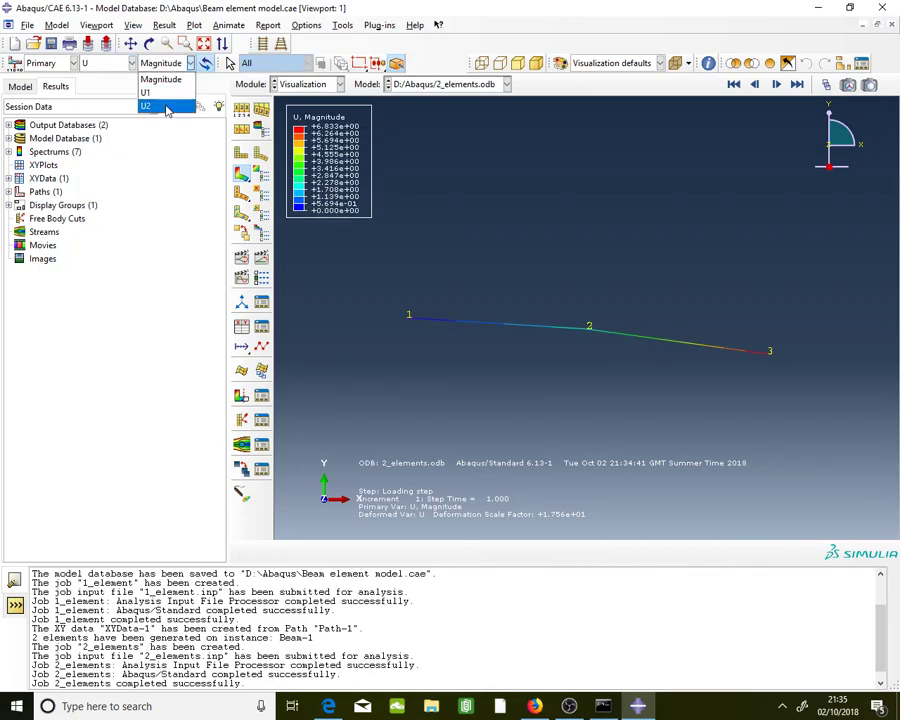
{"action": "left_click", "coordinate": [166, 106]}
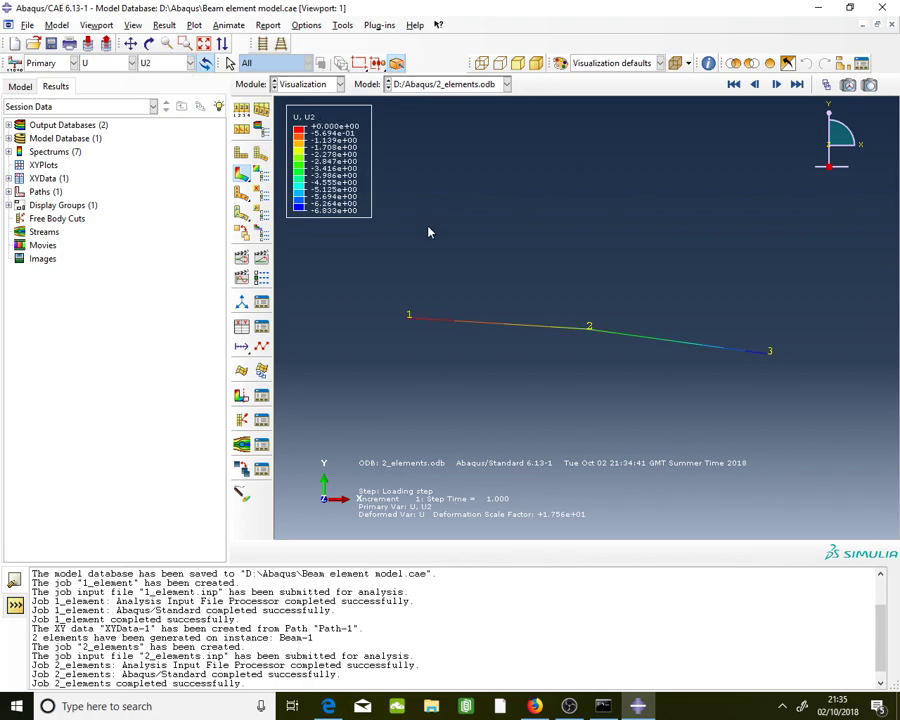
Create a node list path running through nodes 1, 2 and 3 of the two-element beam, picked in the viewport
{"action": "left_click", "coordinate": [343, 25]}
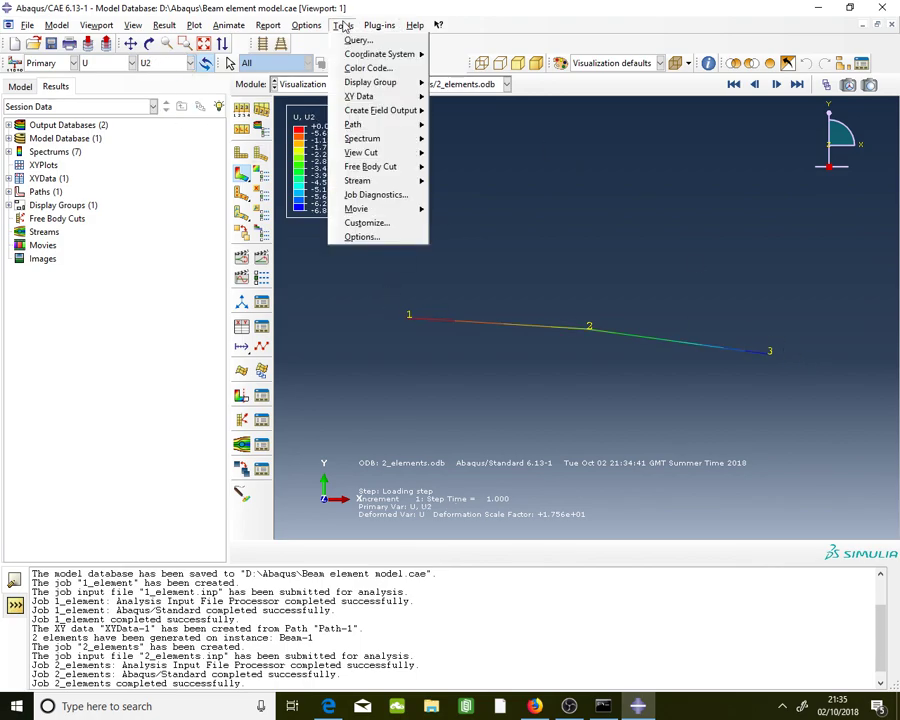
{"action": "mouse_move", "coordinate": [390, 124]}
{"action": "left_click", "coordinate": [468, 125]}
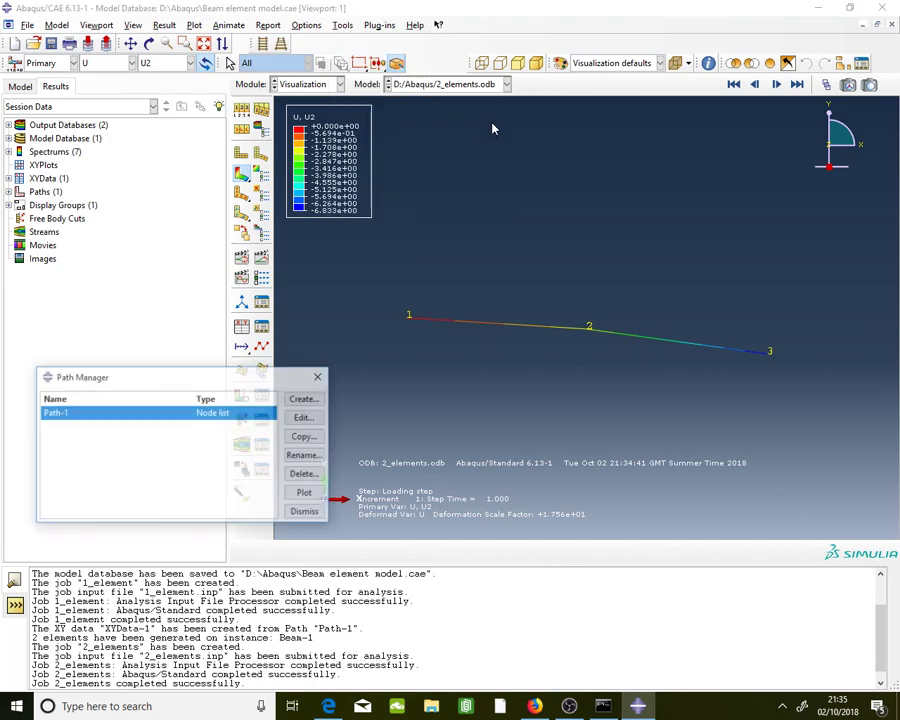
{"action": "left_click", "coordinate": [305, 400]}
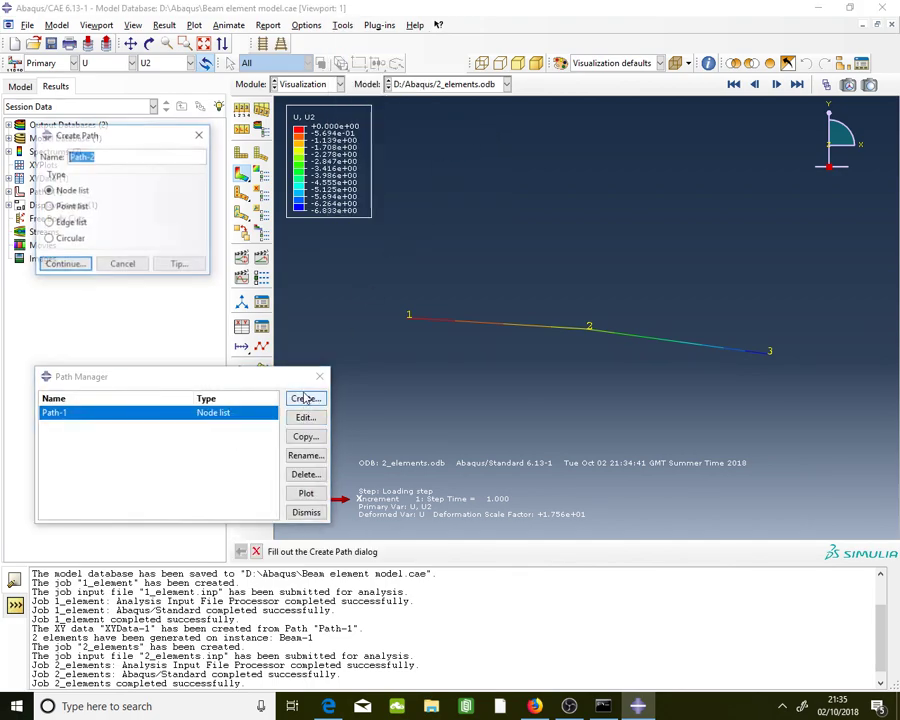
{"action": "left_click", "coordinate": [60, 265]}
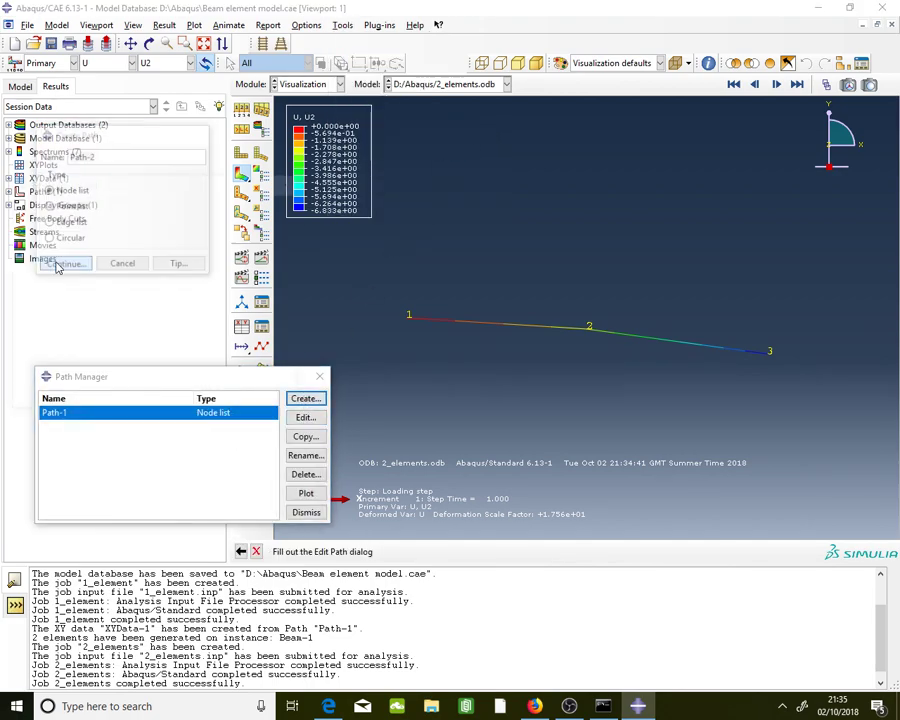
{"action": "left_click", "coordinate": [176, 377]}
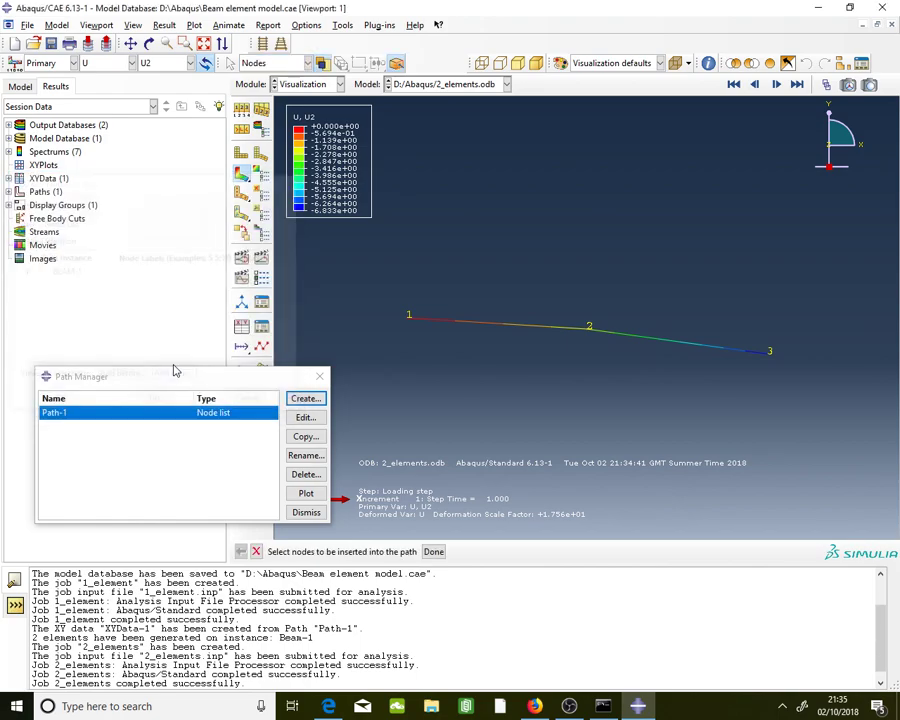
{"action": "left_click", "coordinate": [408, 320]}
{"action": "left_click", "coordinate": [589, 332]}
{"action": "left_click", "coordinate": [768, 355]}
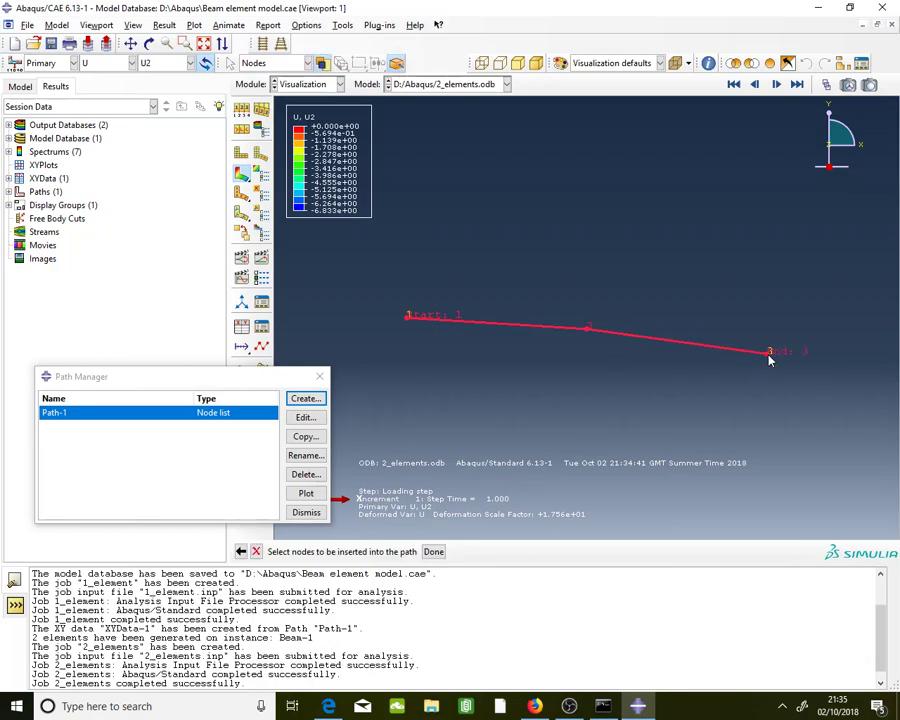
{"action": "left_click", "coordinate": [433, 551]}
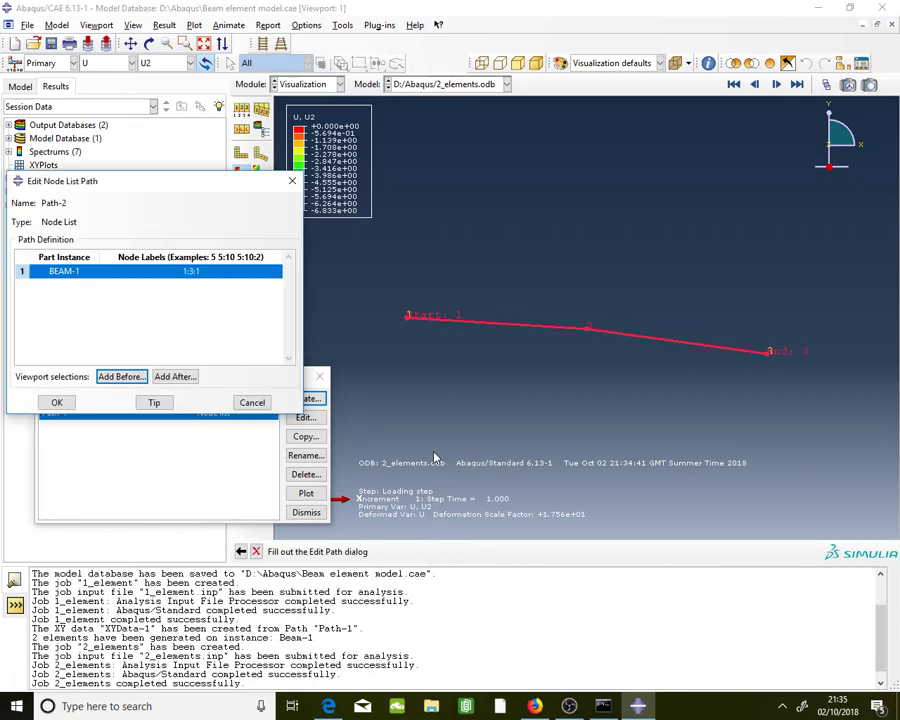
{"action": "left_click", "coordinate": [57, 402]}
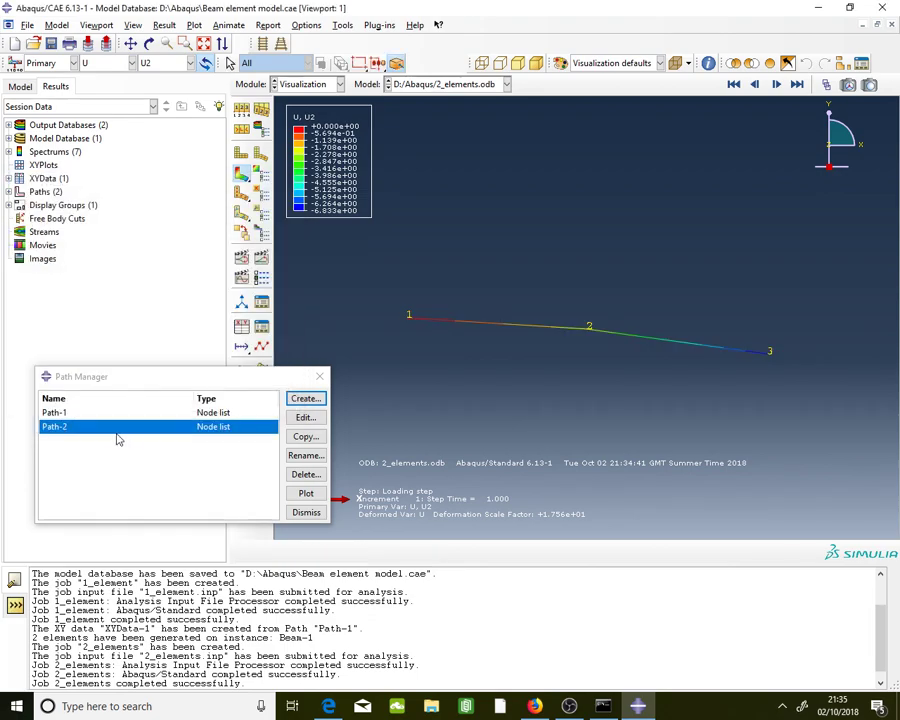
Create and save XY data from Path-2, using the undeformed shape, path points, X distance and field output U2
{"action": "left_click", "coordinate": [338, 25]}
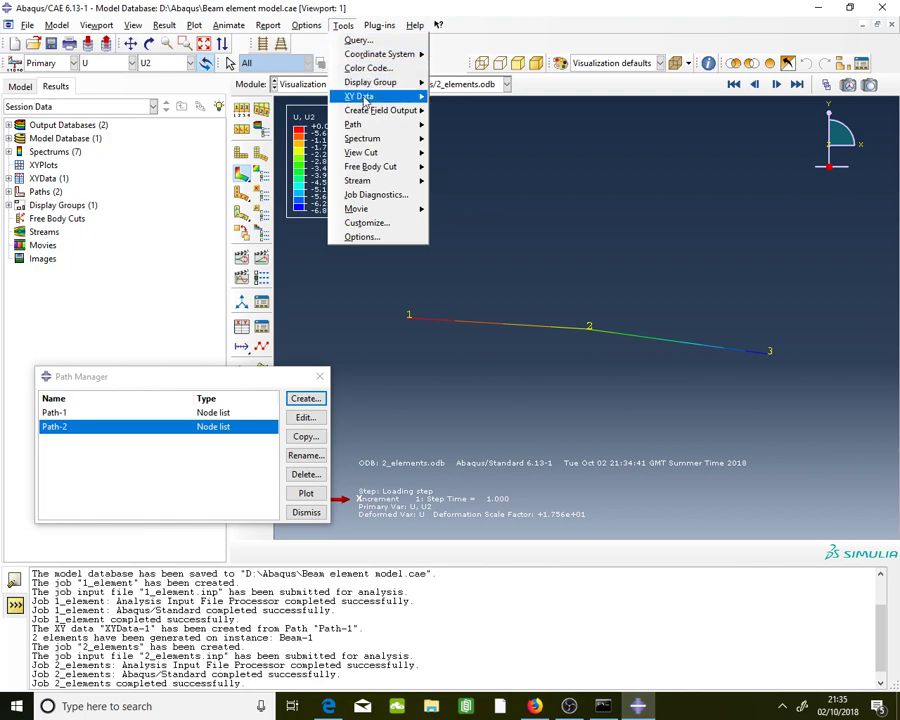
{"action": "mouse_move", "coordinate": [360, 96]}
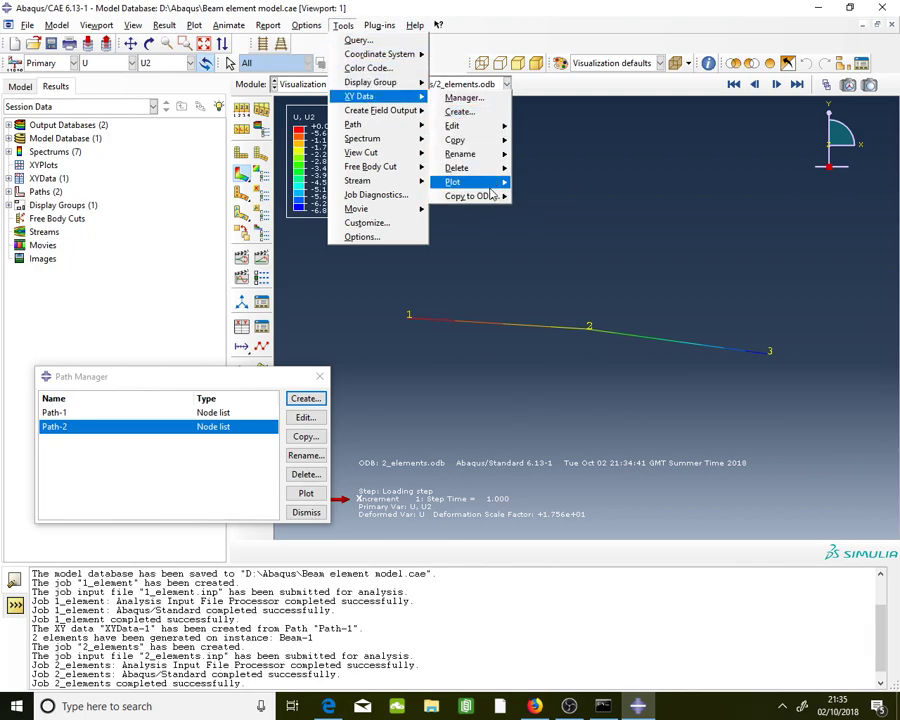
{"action": "left_click", "coordinate": [463, 97]}
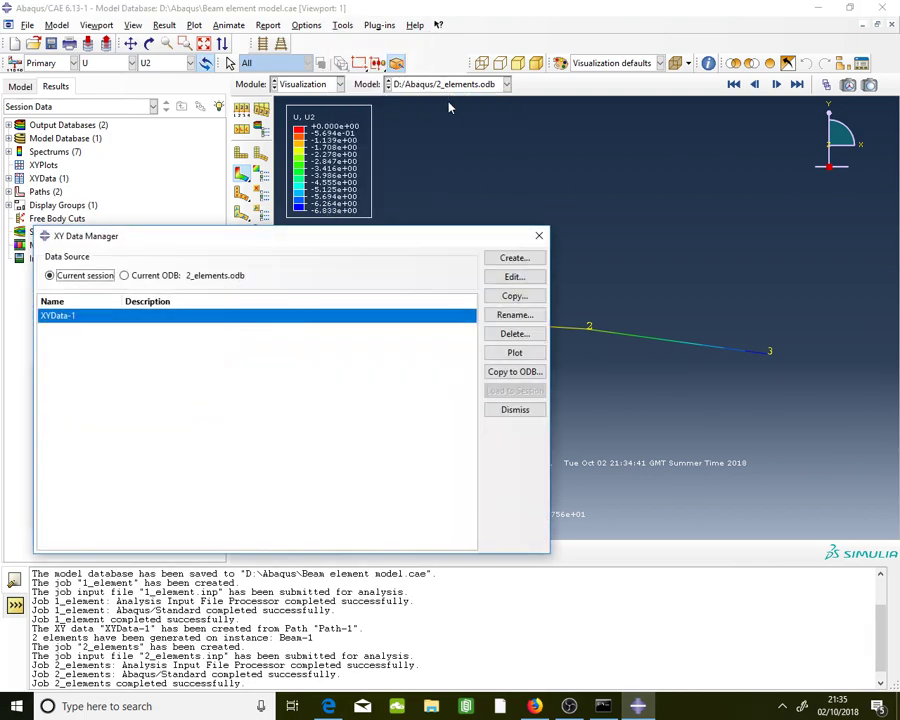
{"action": "left_click", "coordinate": [514, 258]}
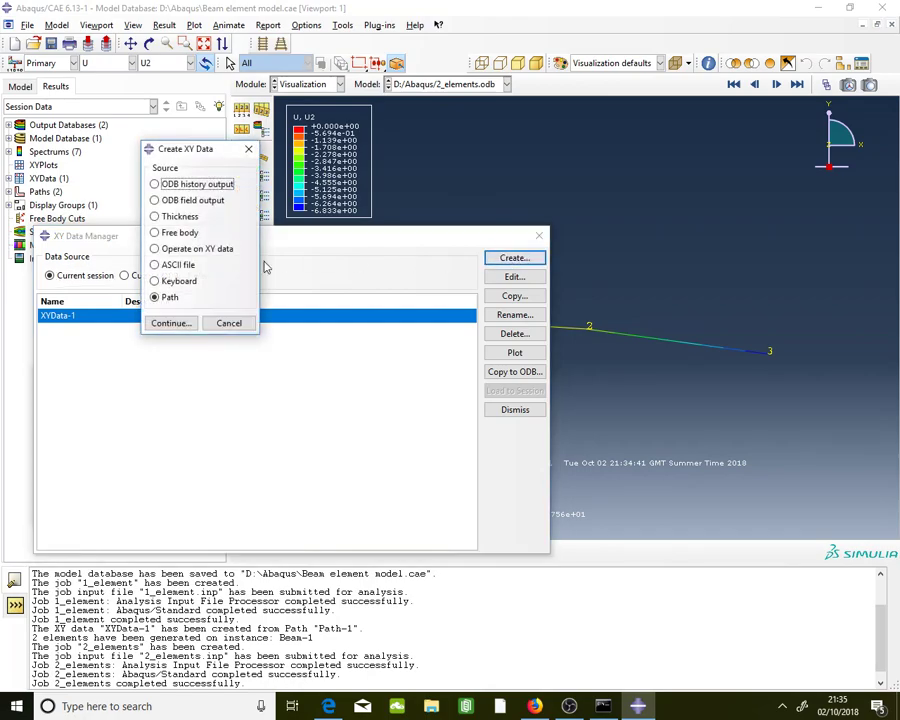
{"action": "left_click", "coordinate": [169, 303]}
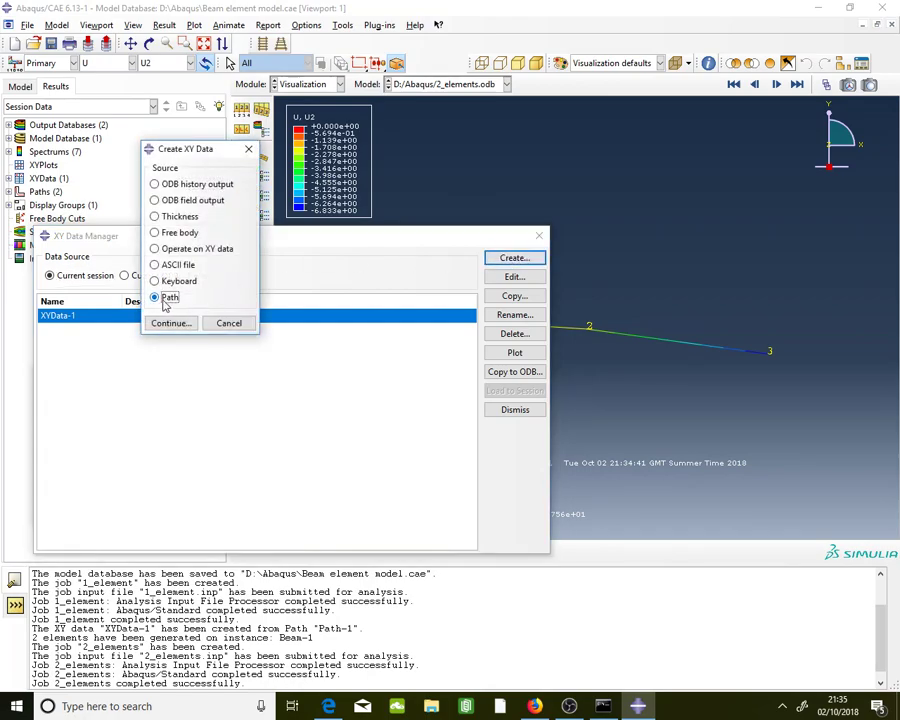
{"action": "left_click", "coordinate": [178, 325]}
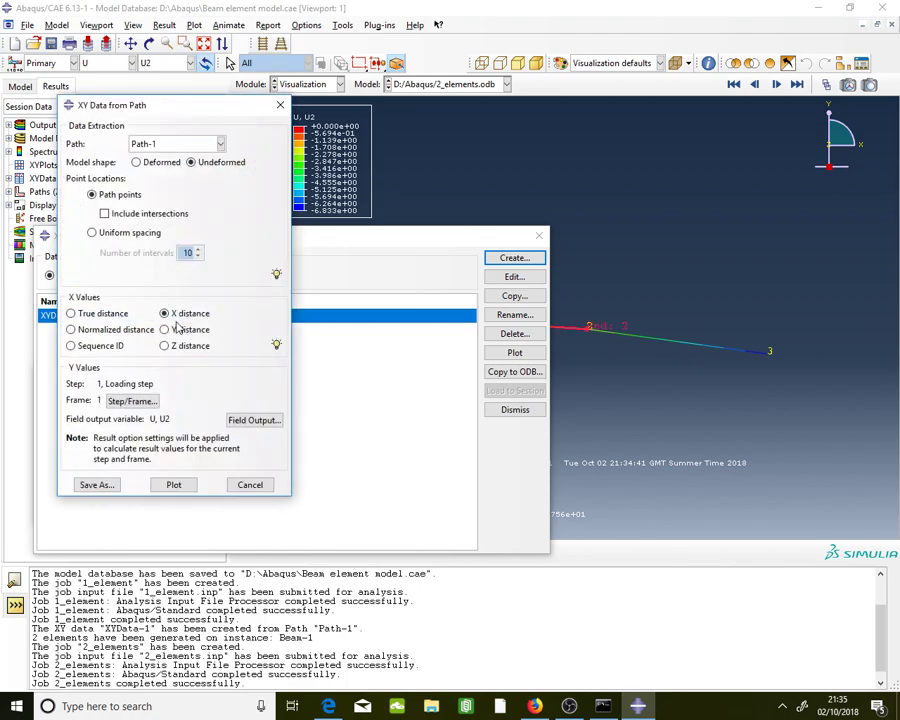
{"action": "left_click", "coordinate": [181, 146]}
{"action": "left_click", "coordinate": [179, 147]}
{"action": "left_click", "coordinate": [178, 147]}
{"action": "left_click", "coordinate": [145, 170]}
{"action": "left_click", "coordinate": [207, 166]}
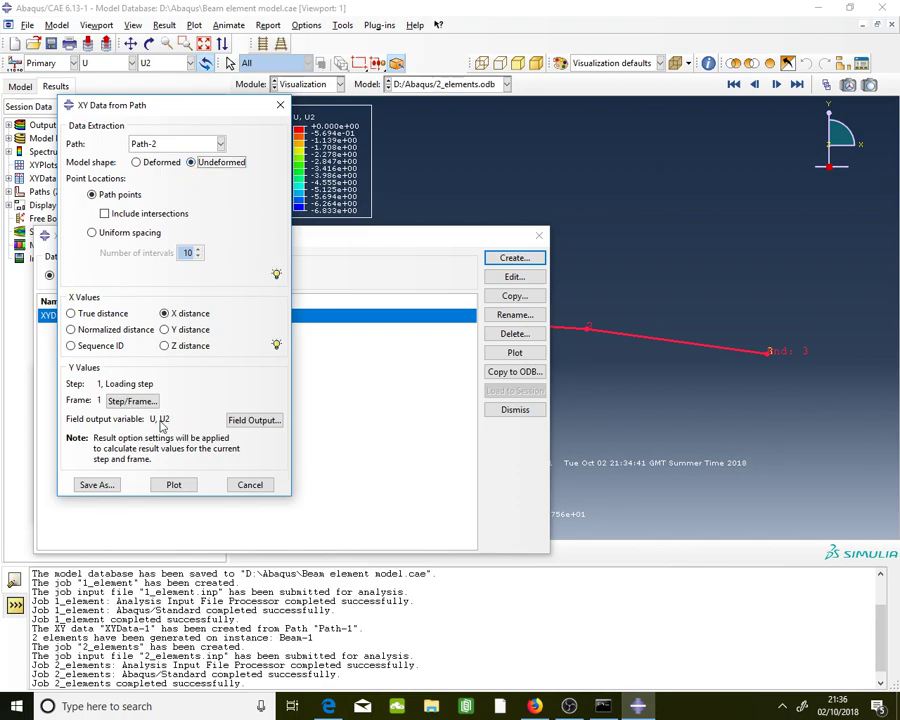
{"action": "left_click", "coordinate": [102, 486]}
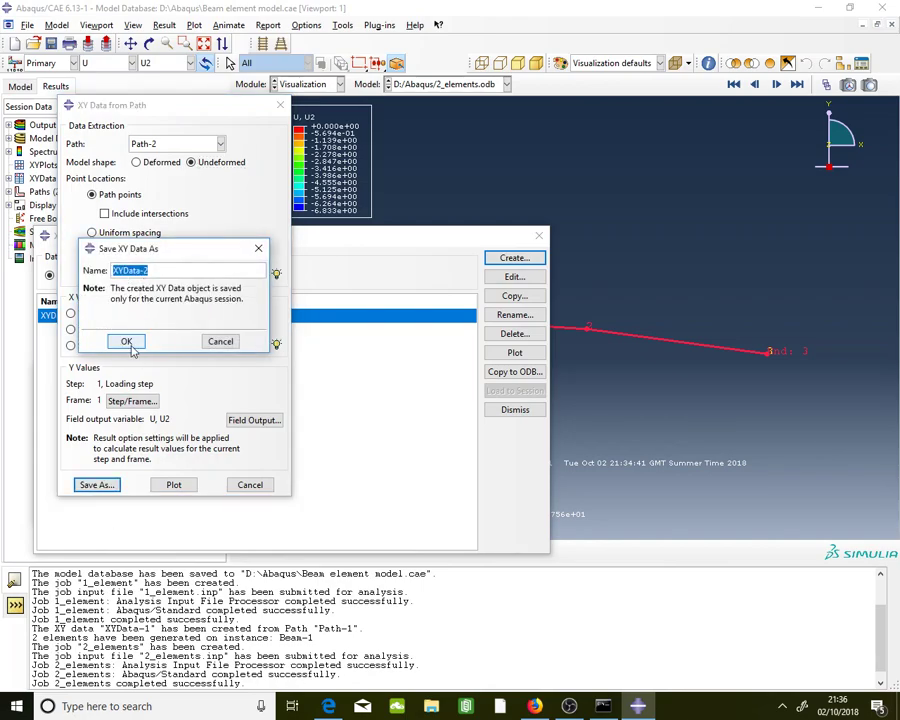
{"action": "left_click", "coordinate": [127, 342]}
Examine the X distance and U2 values in XYData-2 against the worksheet's 2 Elements column, and close the path and XY data dialogs
{"action": "left_click", "coordinate": [311, 343]}
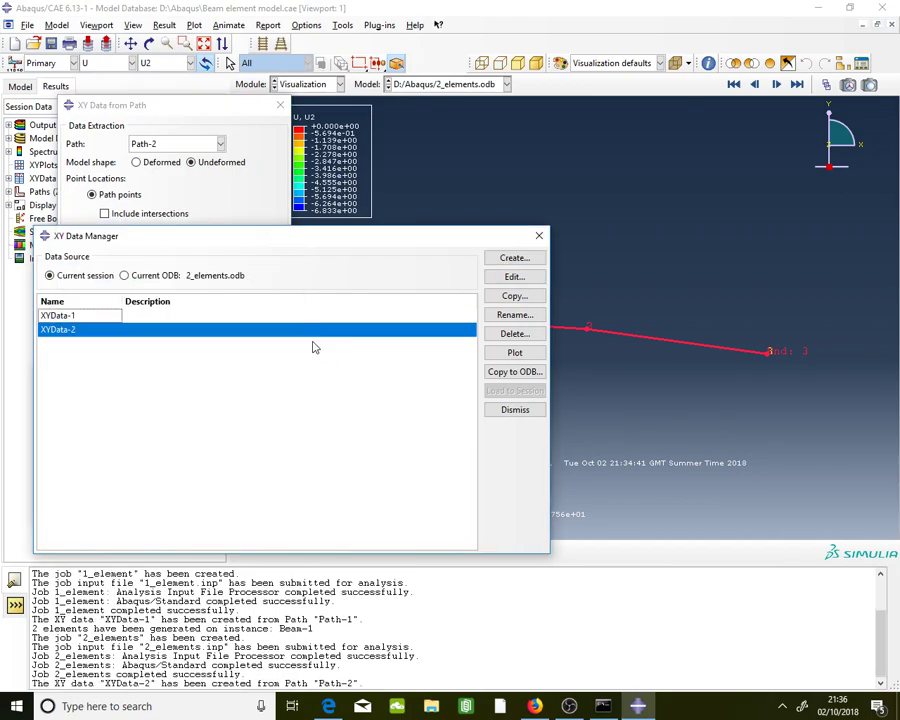
{"action": "double_click", "coordinate": [309, 340]}
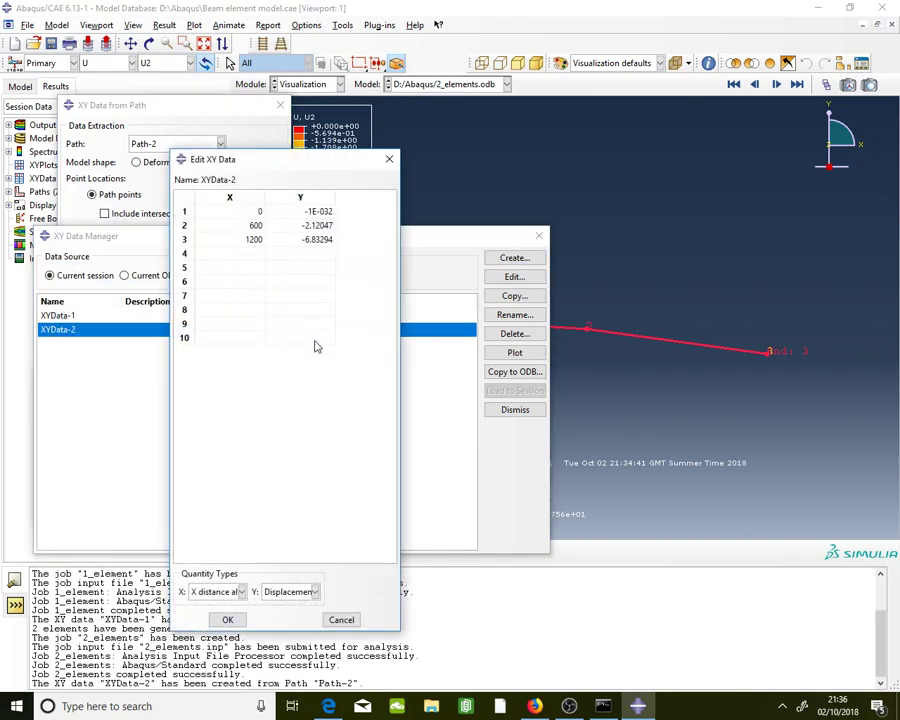
{"action": "left_click_drag", "start_coordinate": [235, 214], "coordinate": [305, 232]}
{"action": "left_click", "coordinate": [250, 211]}
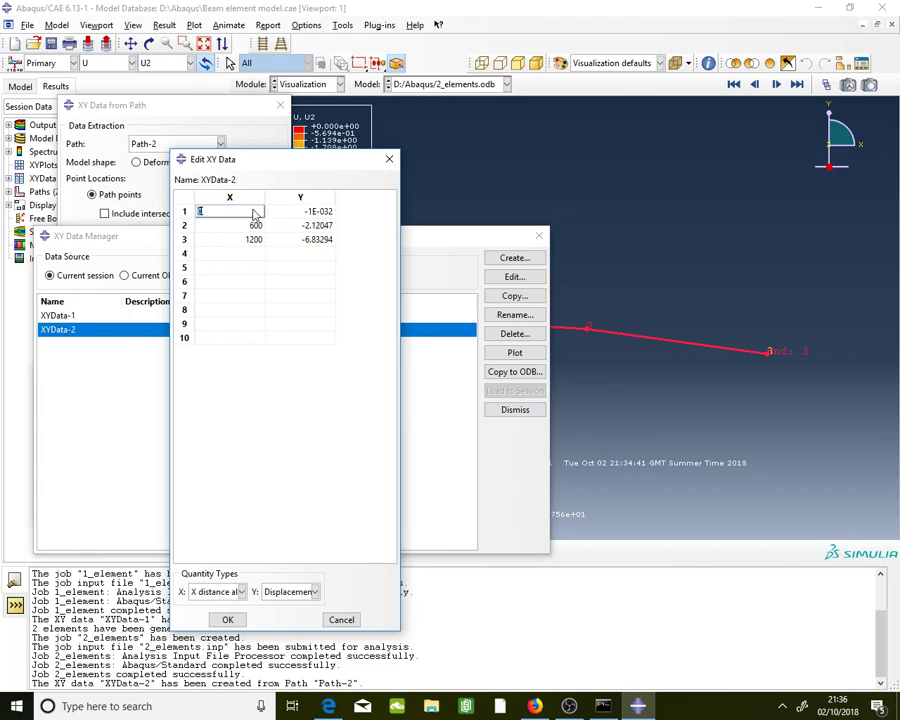
{"action": "key", "text": "Return"}
{"action": "key", "text": "Return"}
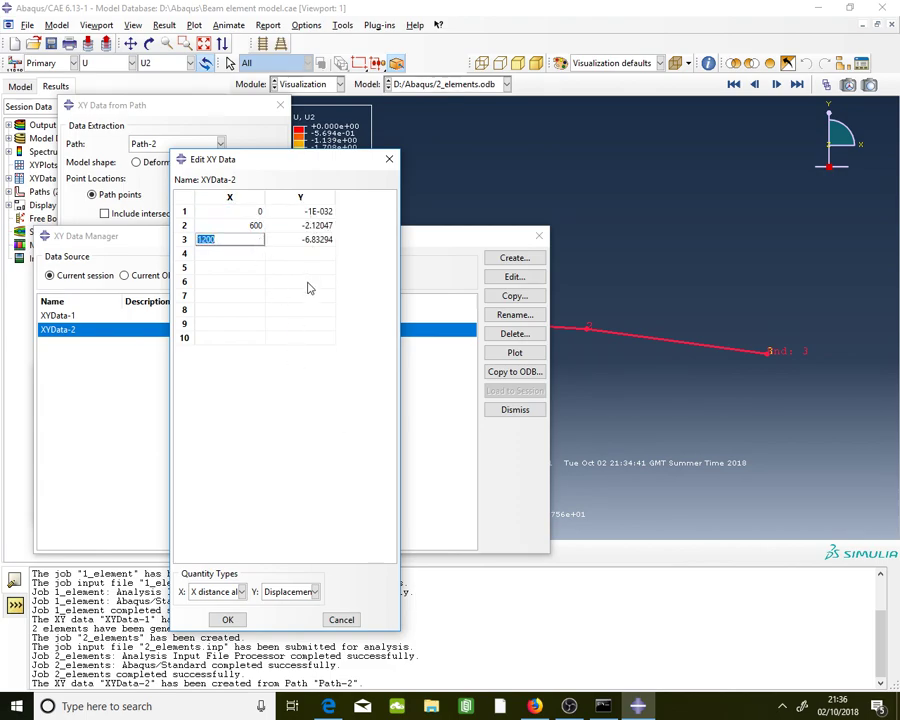
{"action": "key", "text": "alt+Tab"}
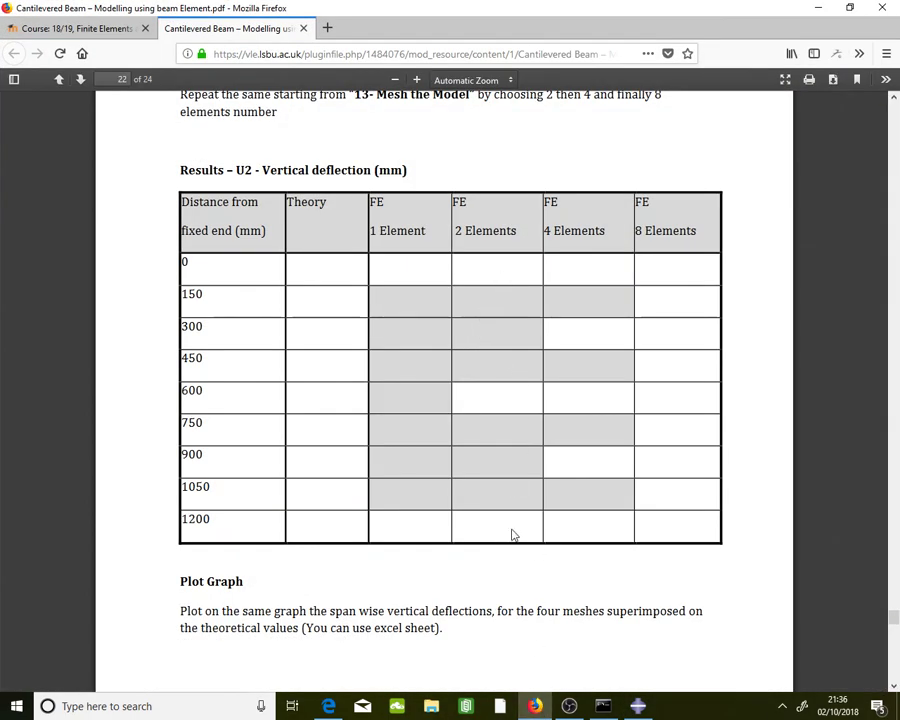
{"action": "left_click", "coordinate": [806, 10]}
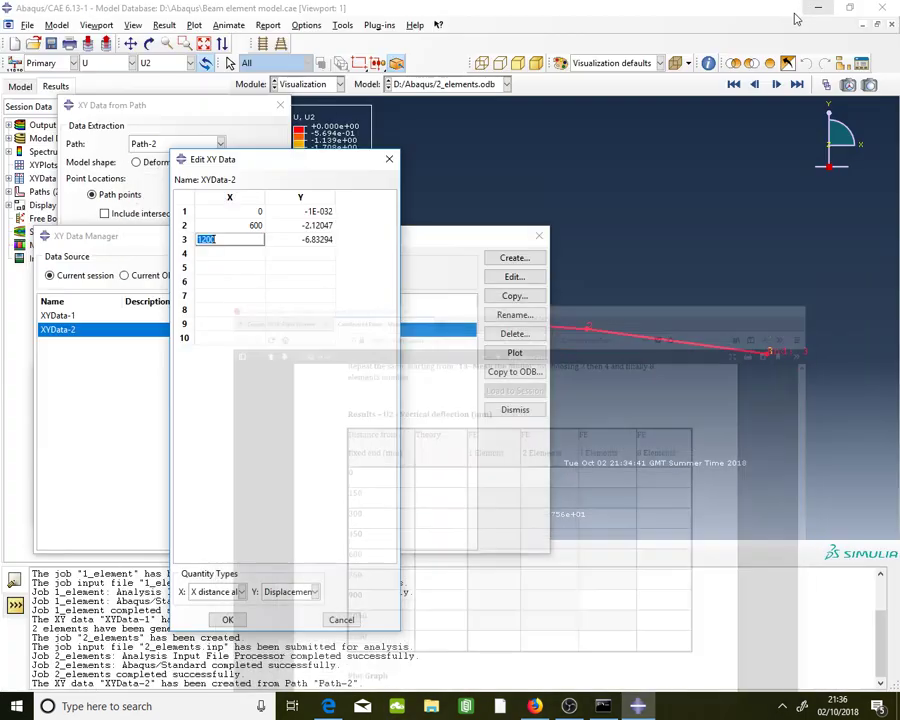
{"action": "left_click", "coordinate": [391, 161]}
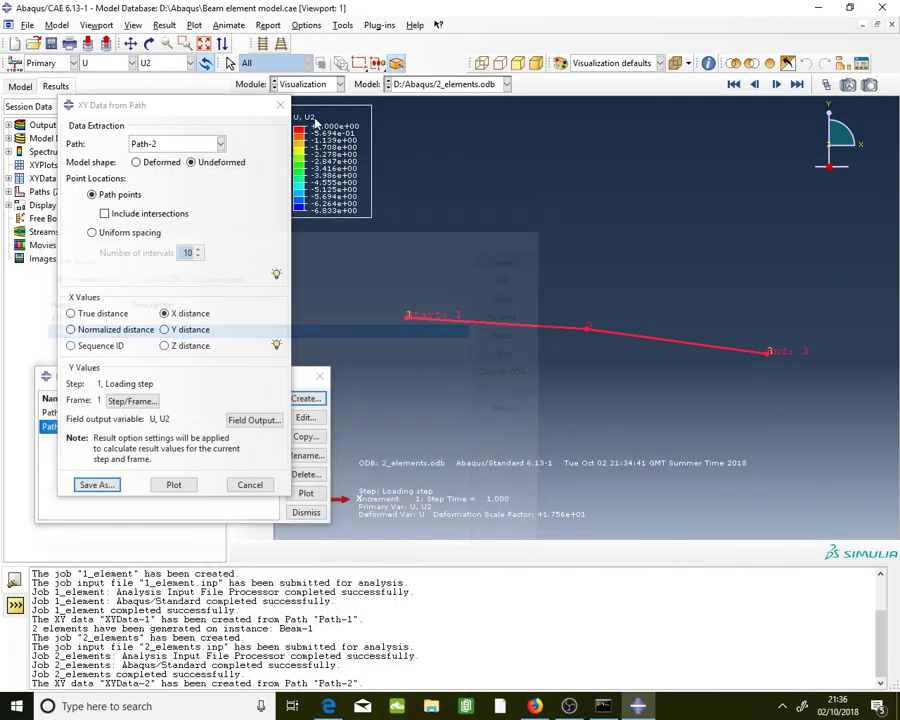
{"action": "left_click", "coordinate": [280, 107]}
{"action": "left_click", "coordinate": [319, 376]}
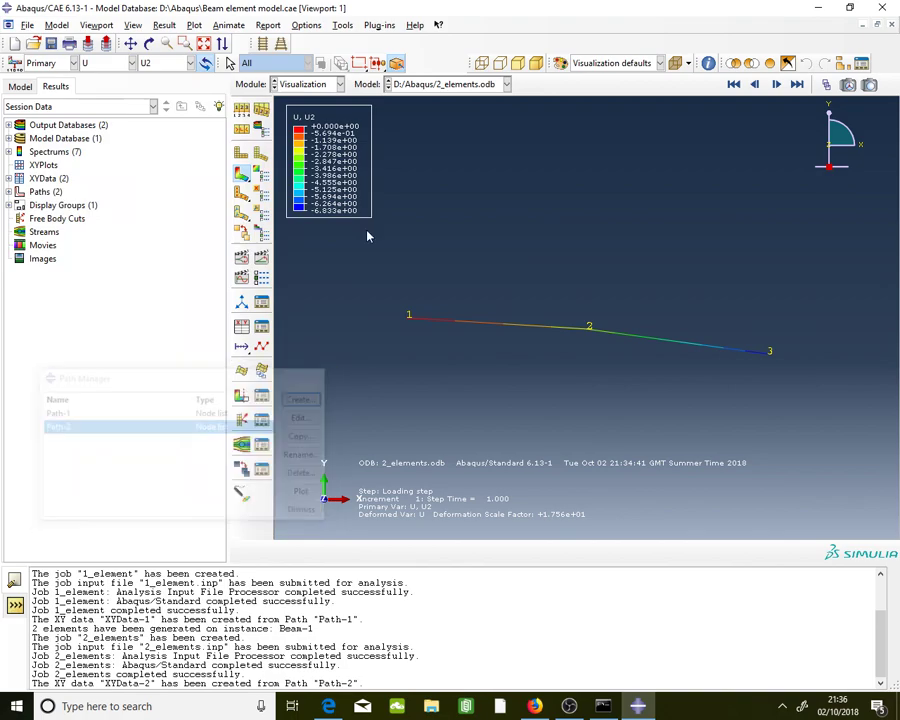
In the Mesh module, seed the beam edge by number with 4 elements, deleting the invalidated mesh
{"action": "left_click", "coordinate": [316, 86]}
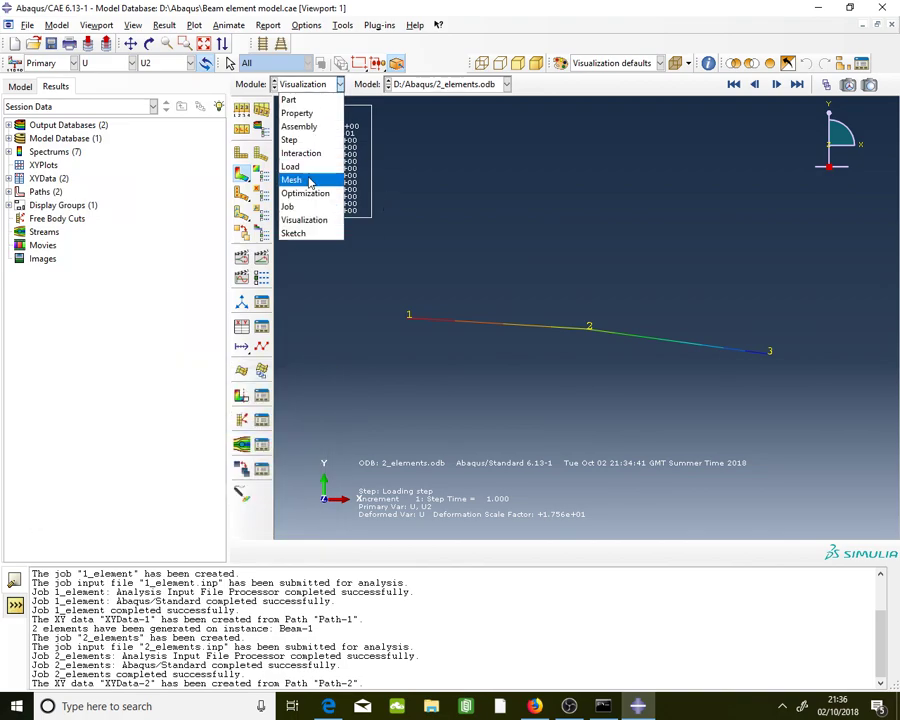
{"action": "left_click", "coordinate": [310, 181]}
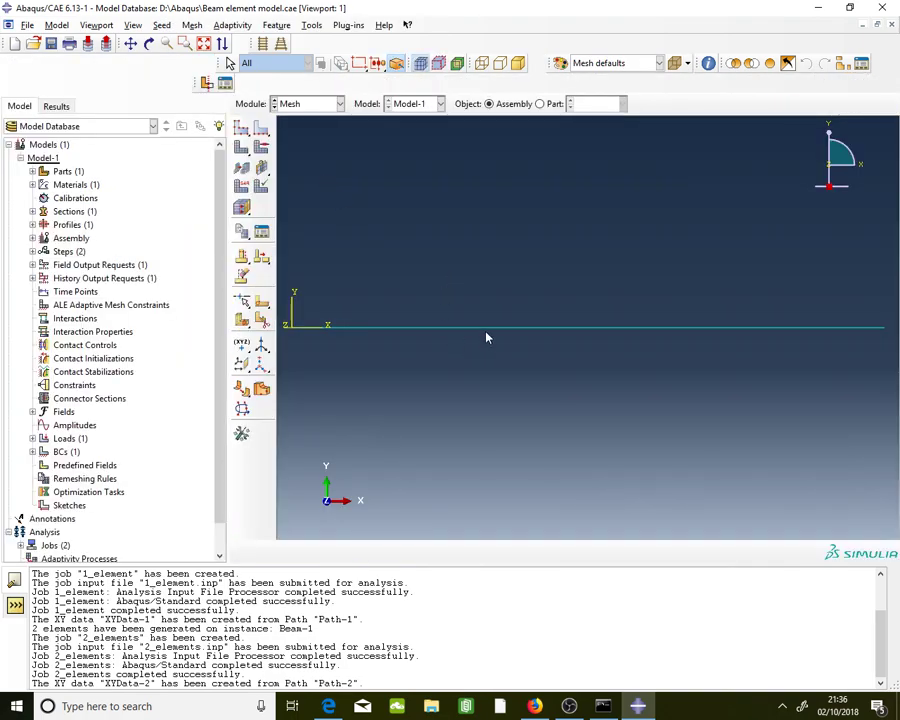
{"action": "left_click", "coordinate": [535, 706]}
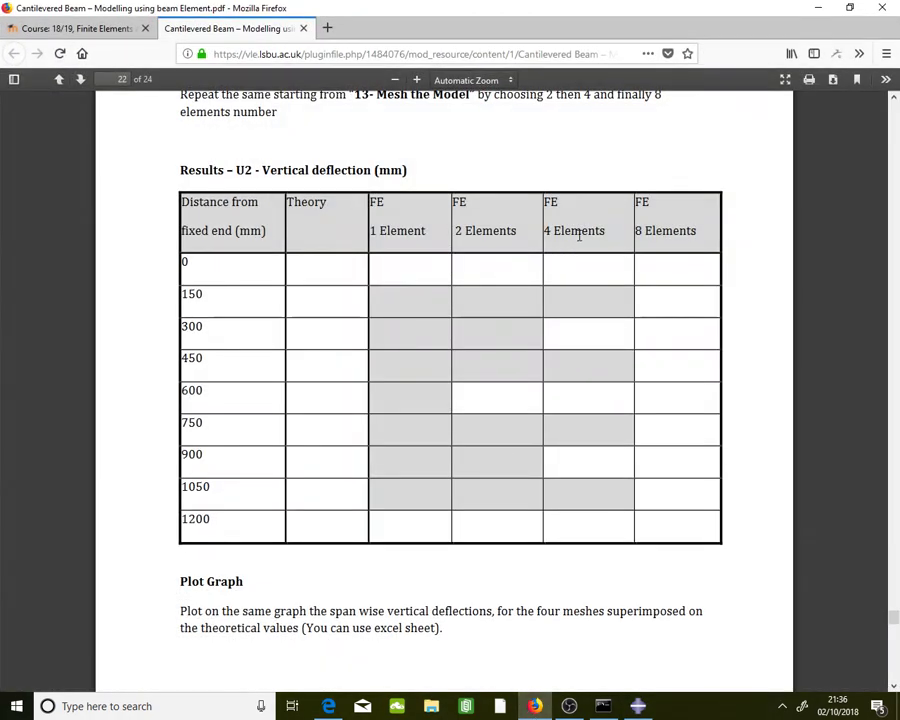
{"action": "left_click", "coordinate": [818, 7]}
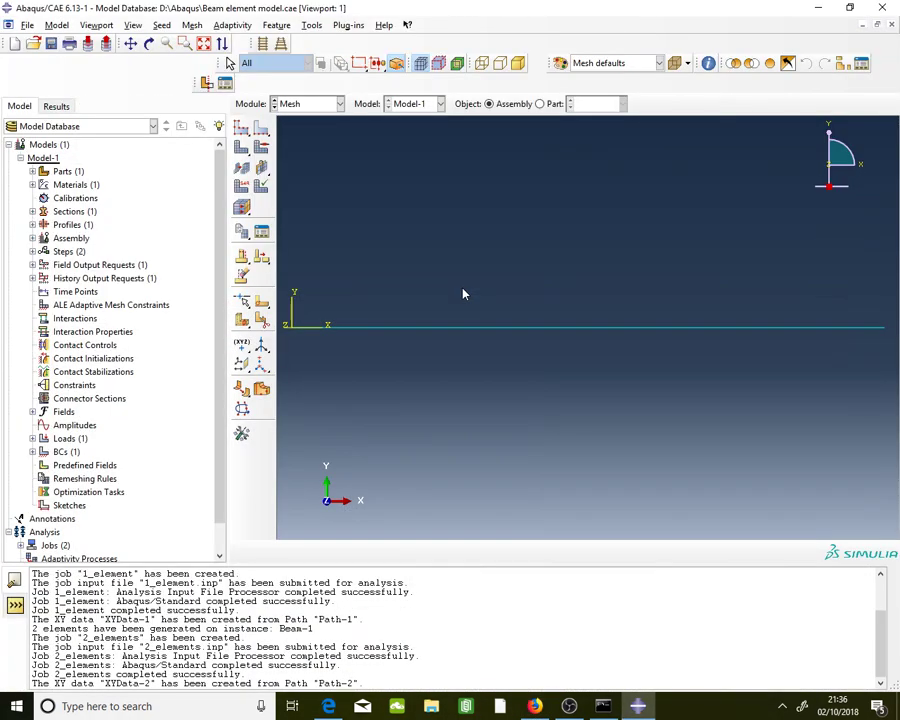
{"action": "left_click", "coordinate": [260, 130]}
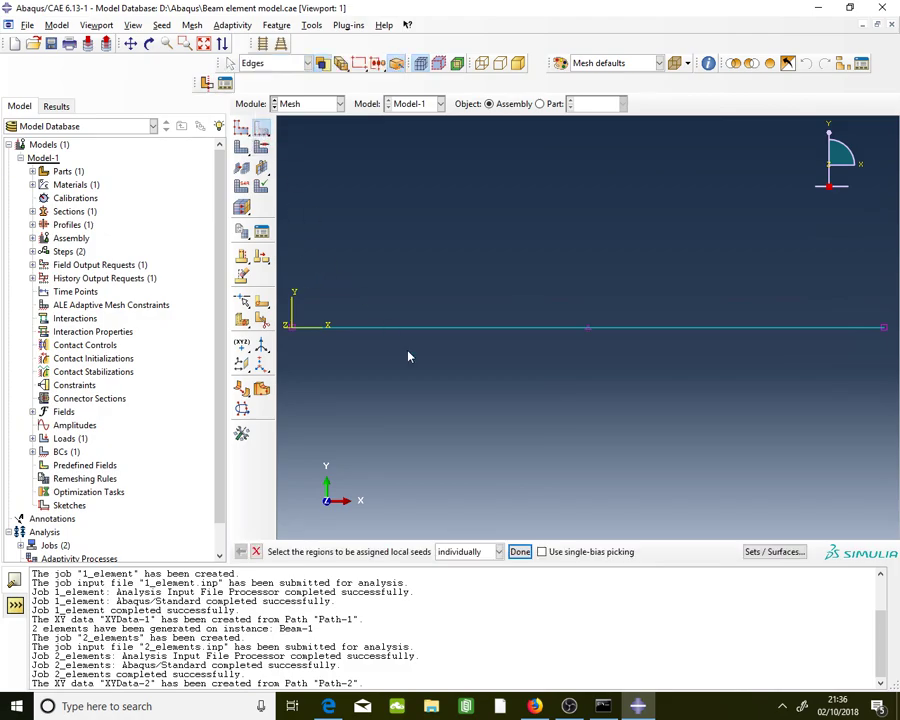
{"action": "left_click", "coordinate": [470, 334]}
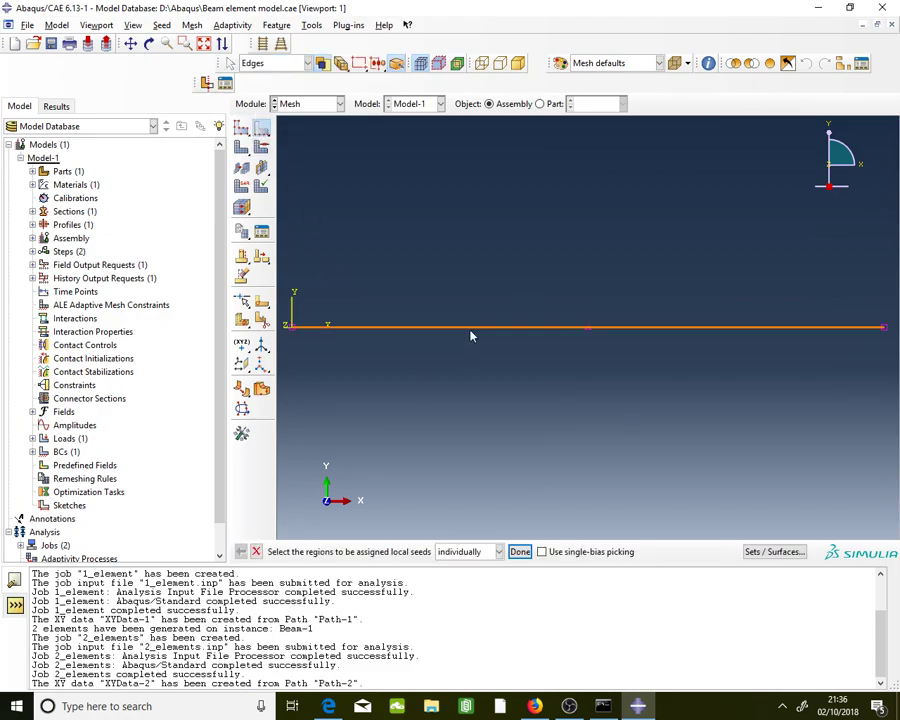
{"action": "left_click", "coordinate": [519, 552]}
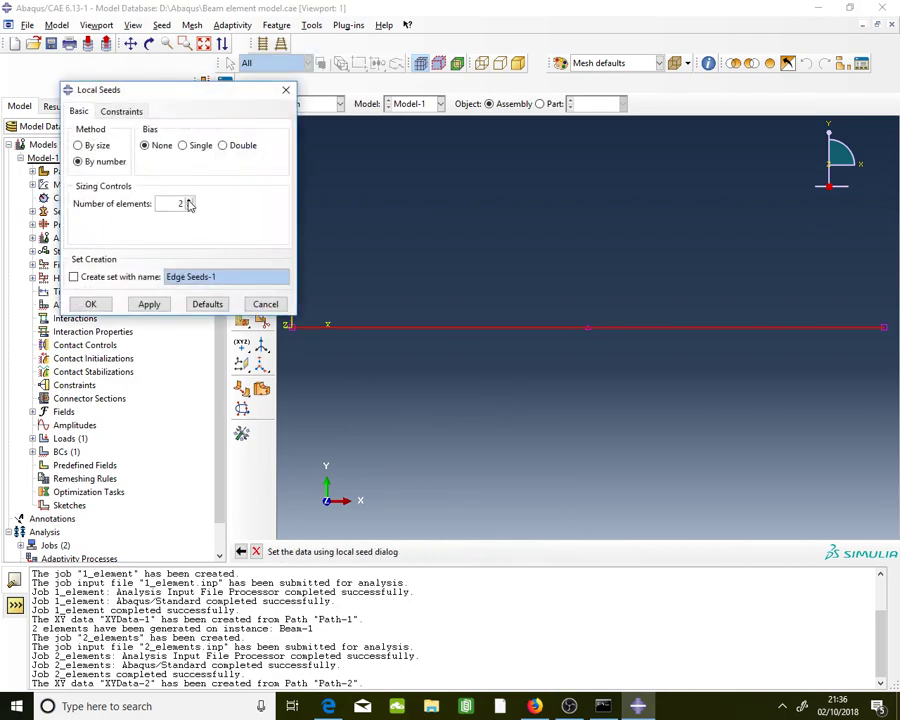
{"action": "left_click", "coordinate": [99, 308]}
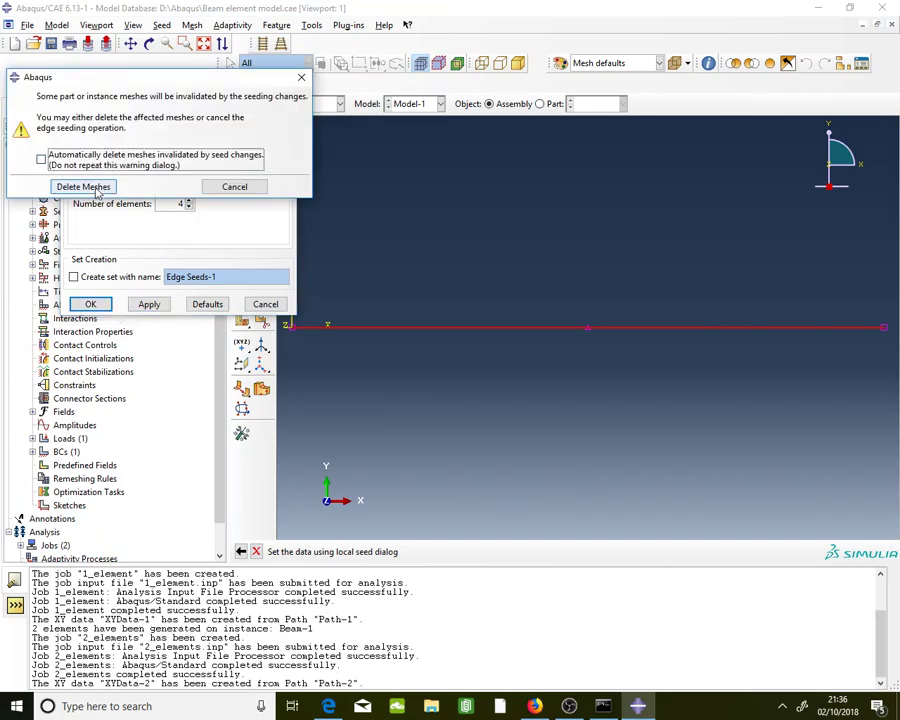
{"action": "left_click", "coordinate": [83, 187]}
{"action": "left_click", "coordinate": [522, 552]}
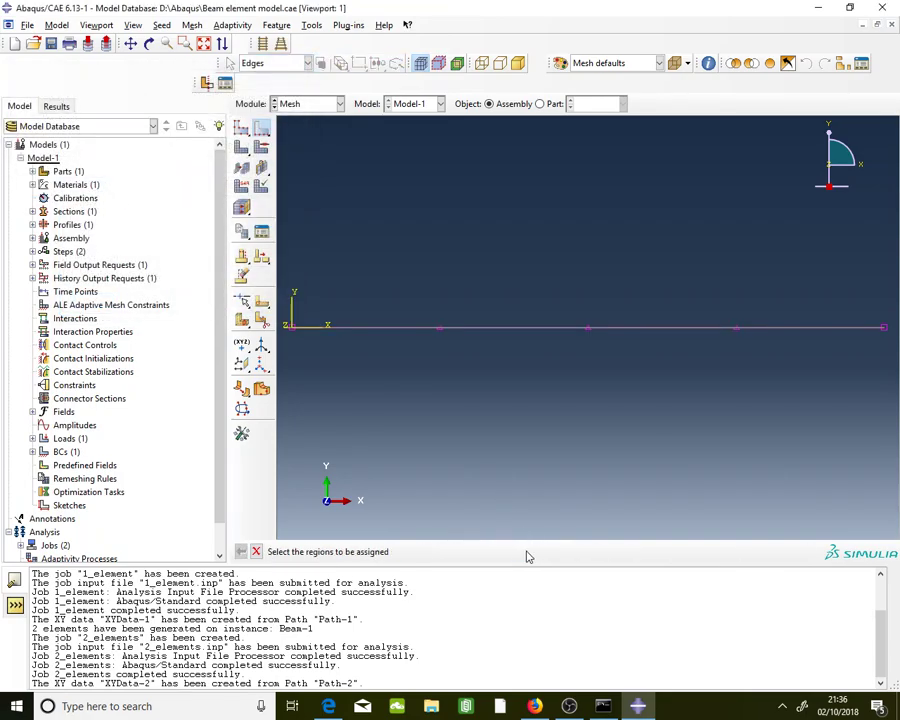
Generate the mesh on the beam part instance from the 4-element edge seeds
{"action": "left_click", "coordinate": [241, 147]}
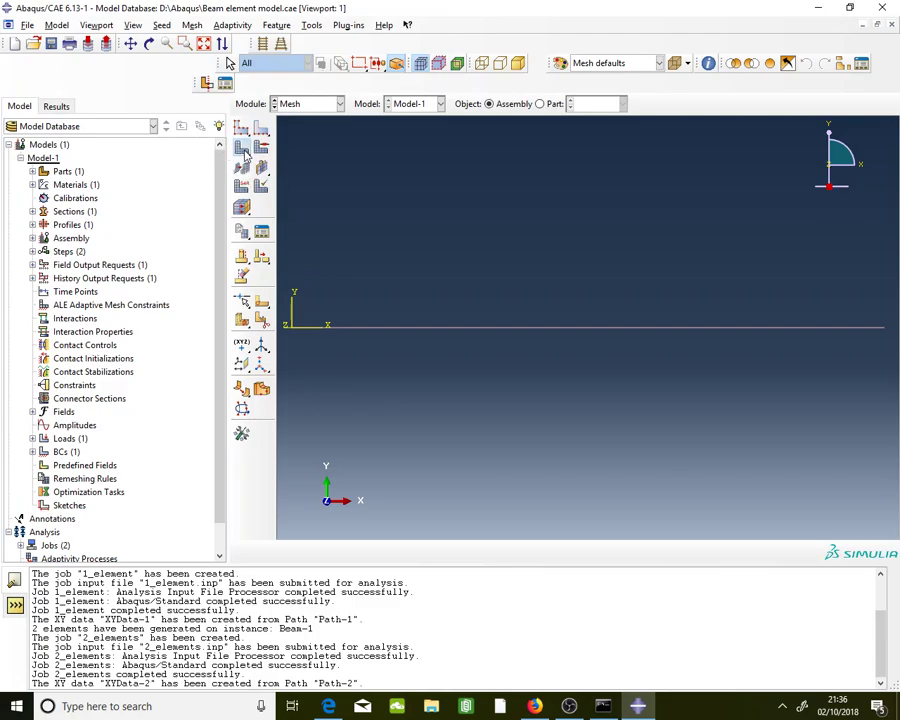
{"action": "left_click", "coordinate": [391, 551]}
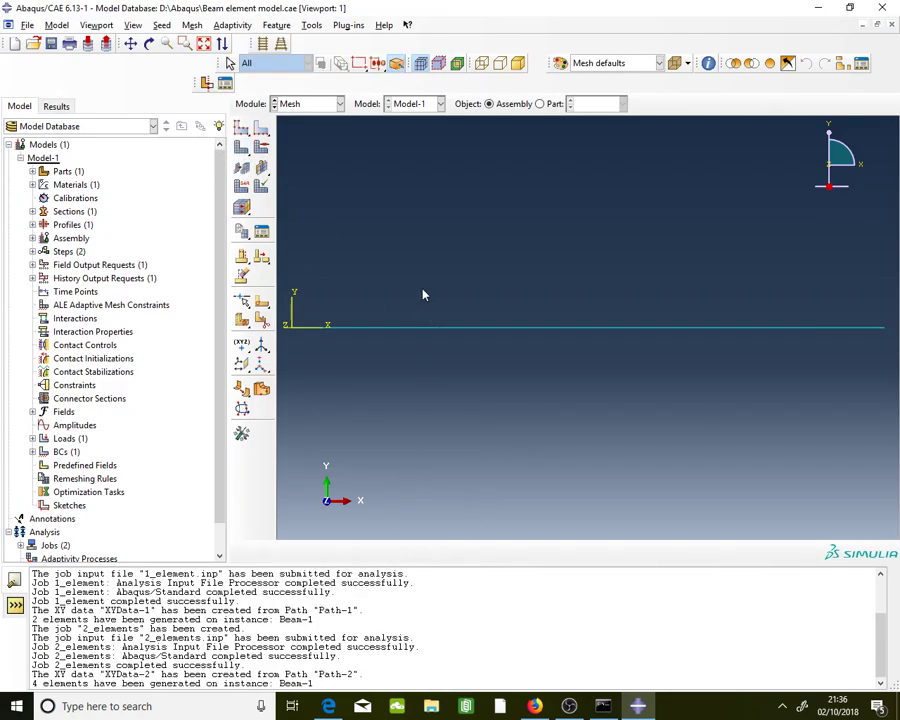
In the Job module, create a full analysis job named 3_elements for Model-1 and submit it
{"action": "left_click", "coordinate": [323, 106]}
{"action": "left_click", "coordinate": [301, 225]}
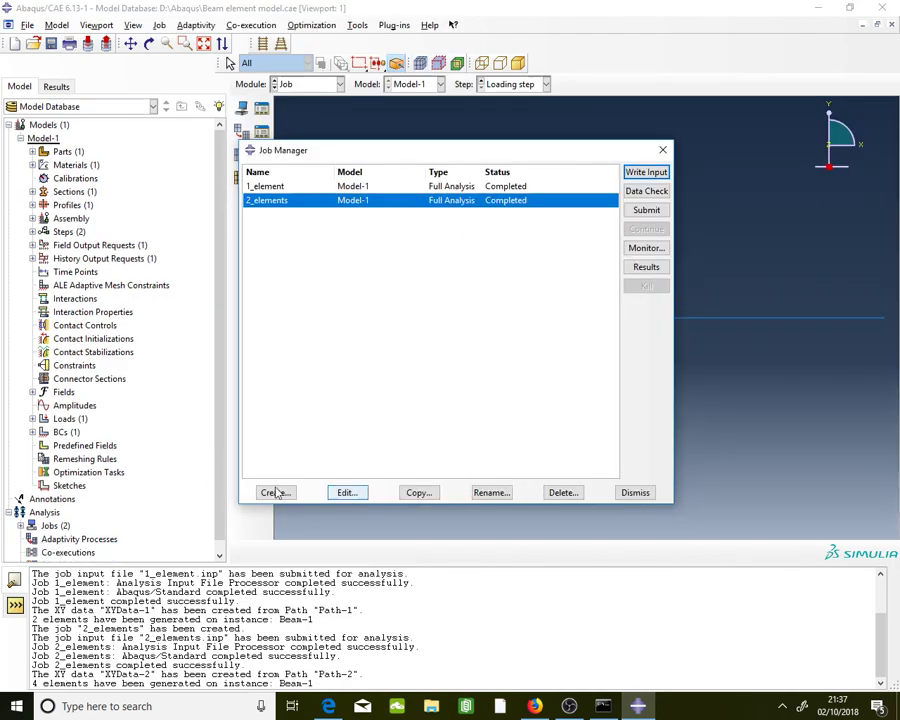
{"action": "left_click", "coordinate": [263, 496]}
{"action": "type", "text": "3_elements"}
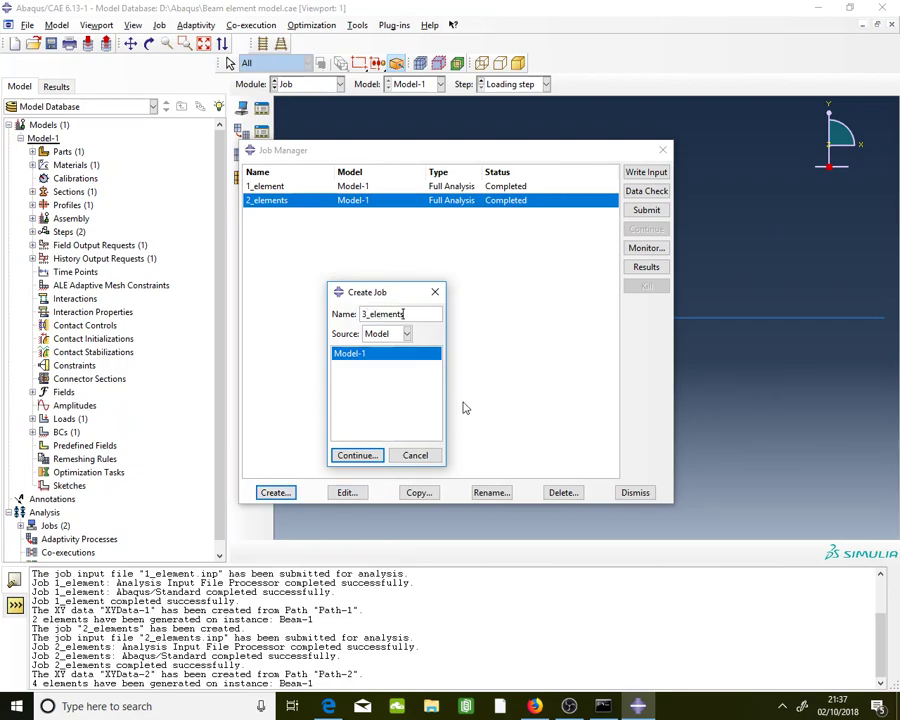
{"action": "left_click", "coordinate": [357, 455]}
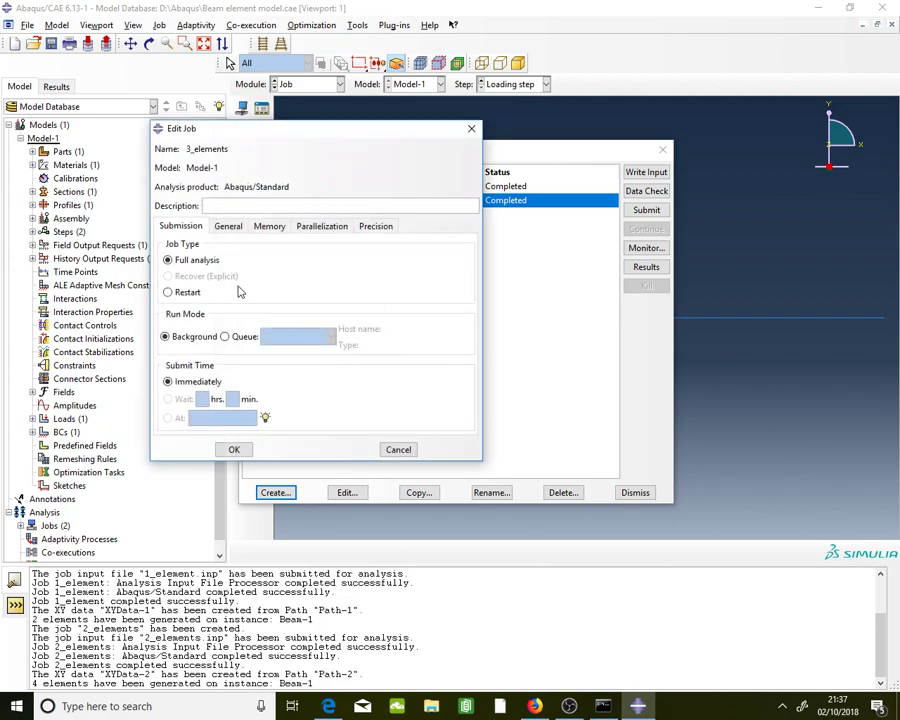
{"action": "left_click", "coordinate": [231, 449]}
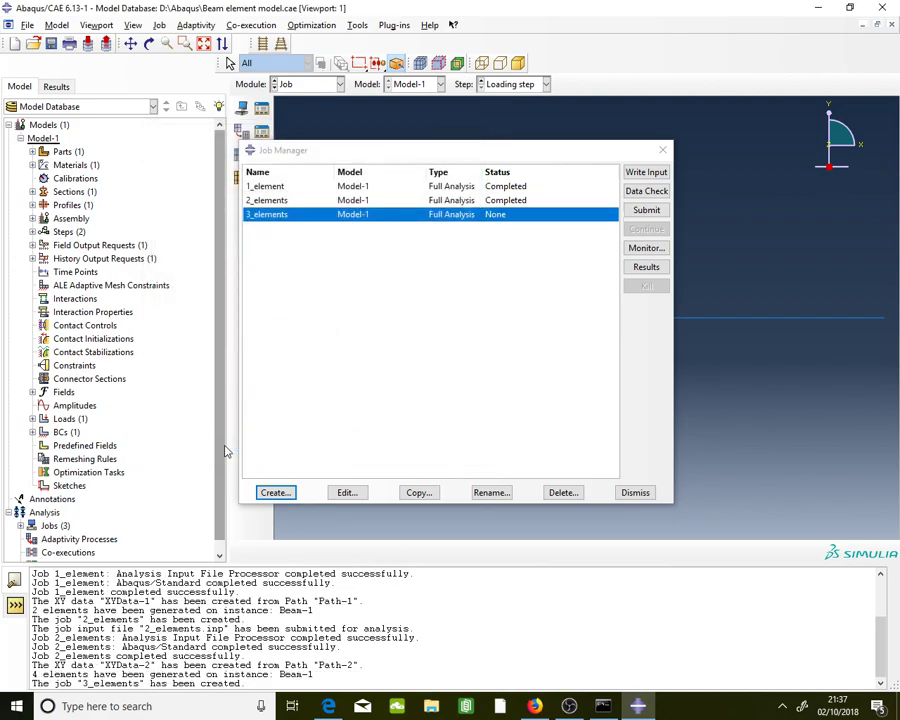
{"action": "left_click", "coordinate": [650, 212]}
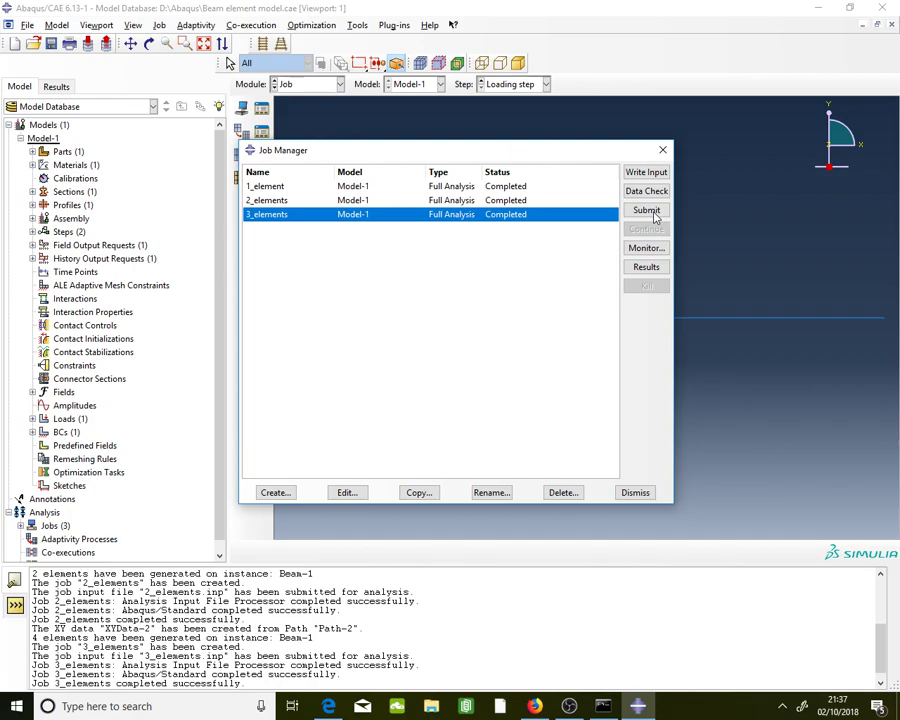
Open the 3_elements results and plot displacement U2 contours on the deformed beam
{"action": "left_click", "coordinate": [648, 264]}
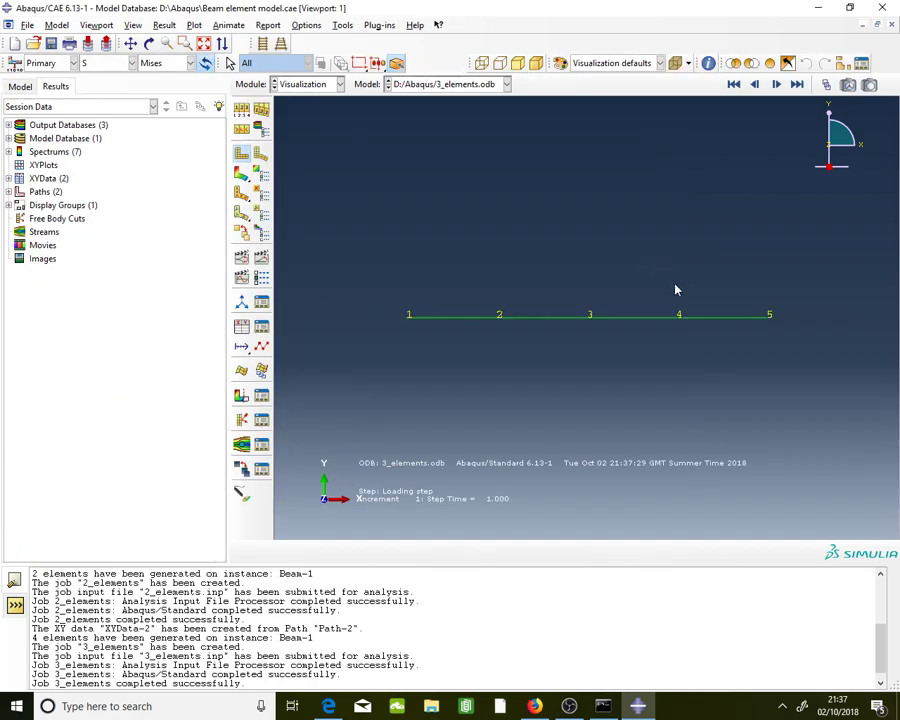
{"action": "left_click", "coordinate": [241, 173]}
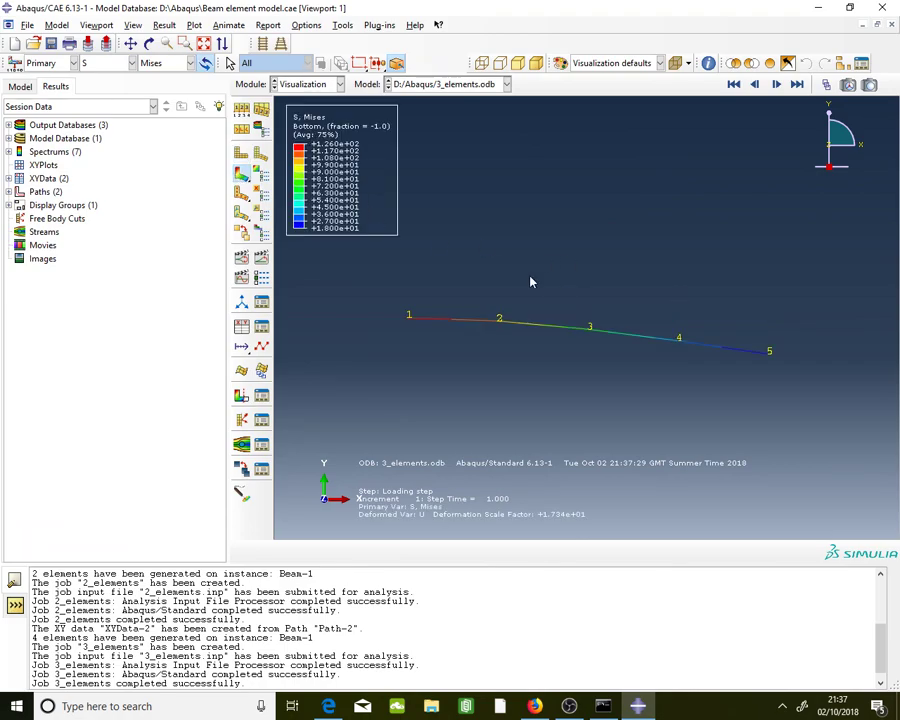
{"action": "left_click", "coordinate": [131, 62]}
{"action": "left_click", "coordinate": [97, 214]}
{"action": "left_click", "coordinate": [165, 63]}
{"action": "left_click", "coordinate": [160, 107]}
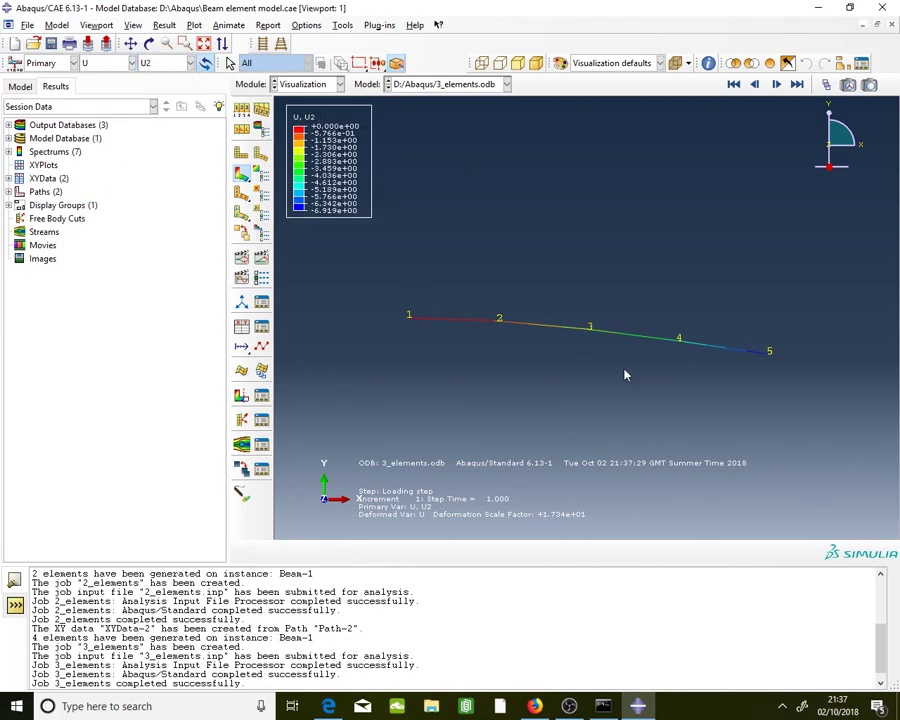
Create node list path Path-3 on BEAM-1 running through nodes 2 to 5 in order
{"action": "left_click", "coordinate": [342, 25]}
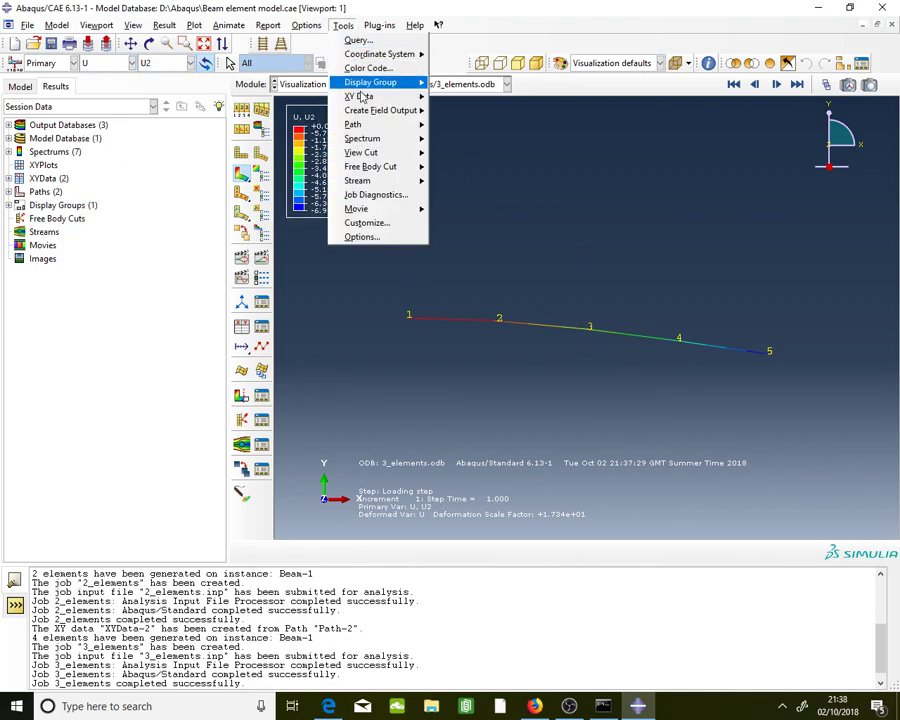
{"action": "mouse_move", "coordinate": [400, 124]}
{"action": "left_click", "coordinate": [468, 124]}
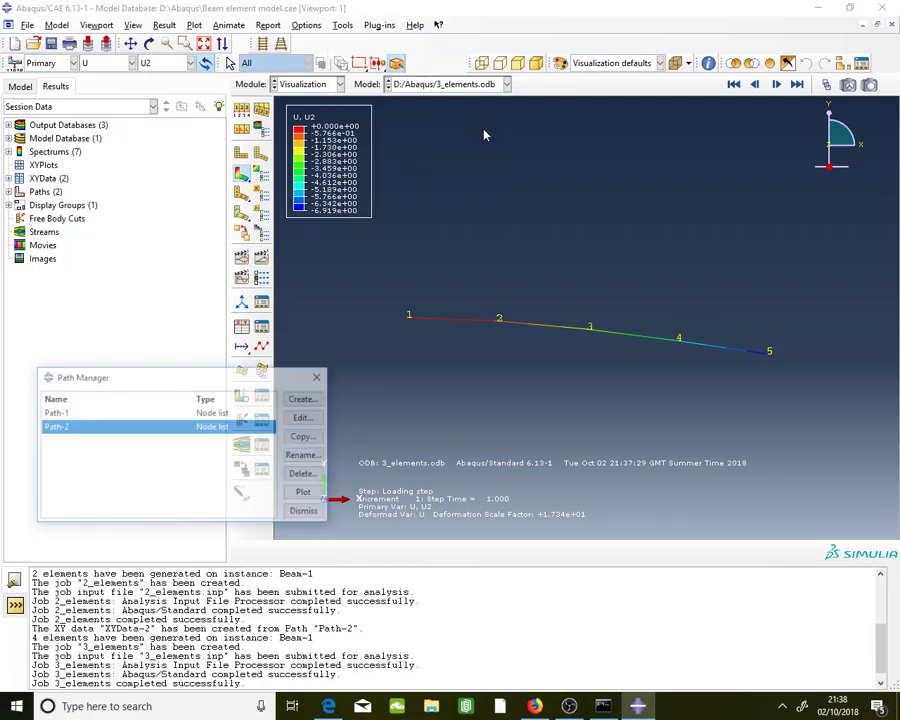
{"action": "left_click", "coordinate": [318, 398]}
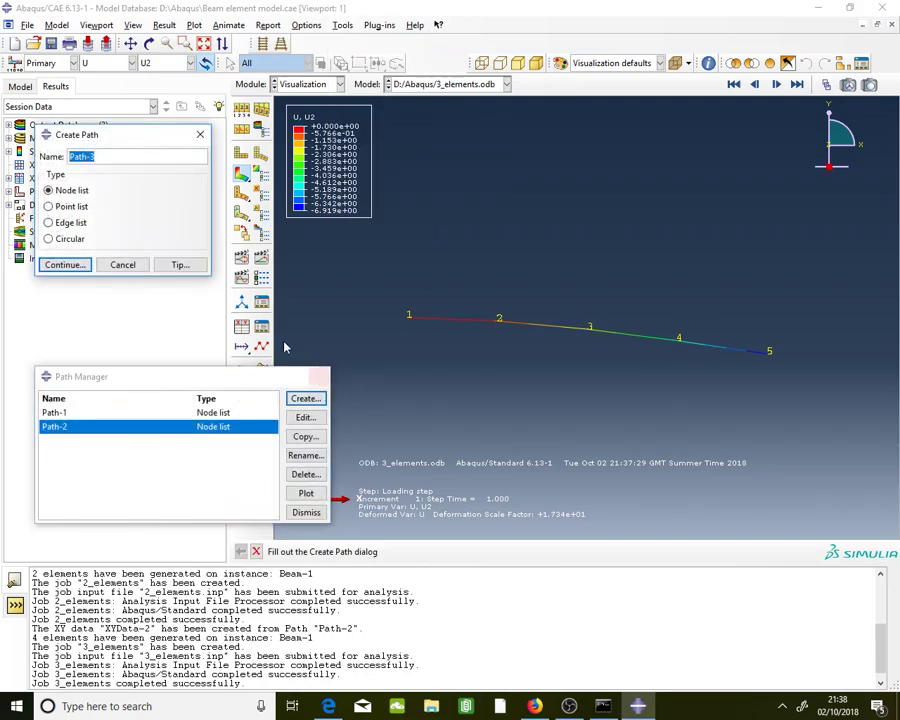
{"action": "left_click", "coordinate": [62, 264]}
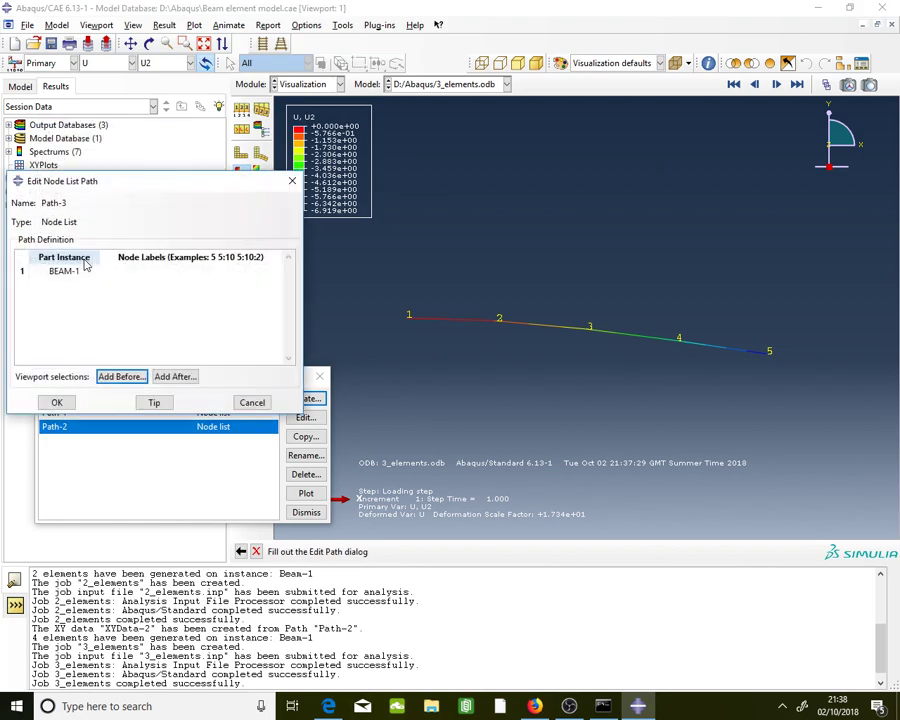
{"action": "left_click", "coordinate": [172, 377]}
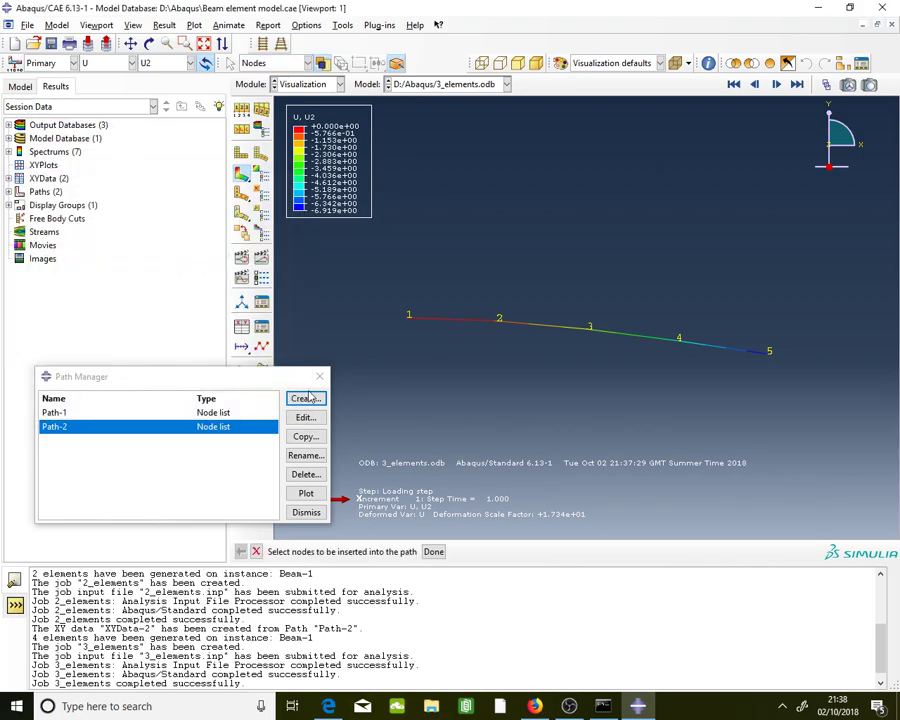
{"action": "left_click", "coordinate": [497, 323]}
{"action": "left_click", "coordinate": [678, 340]}
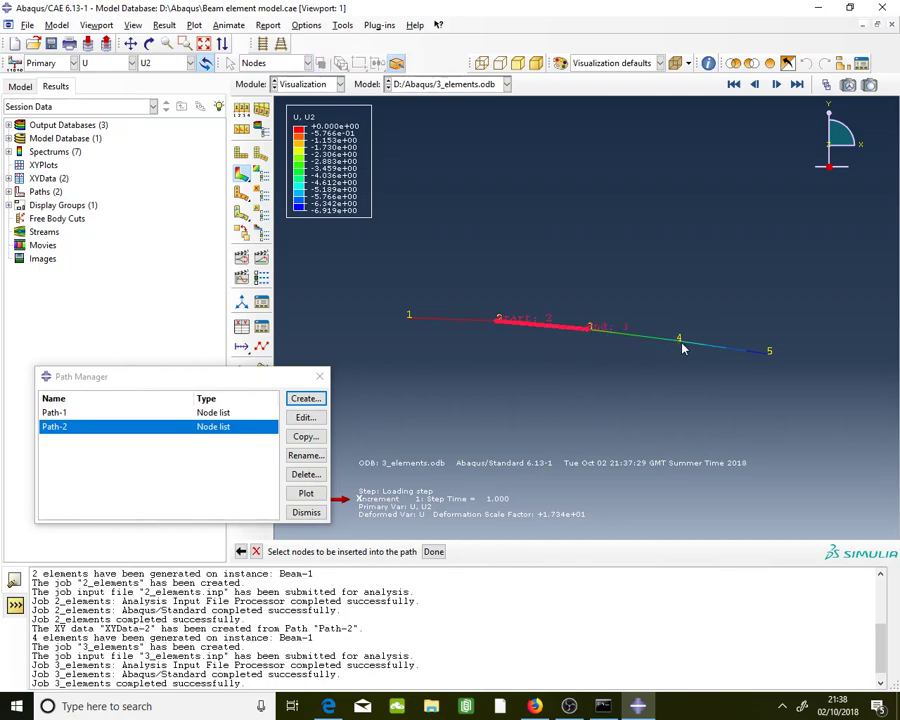
{"action": "left_click", "coordinate": [767, 360]}
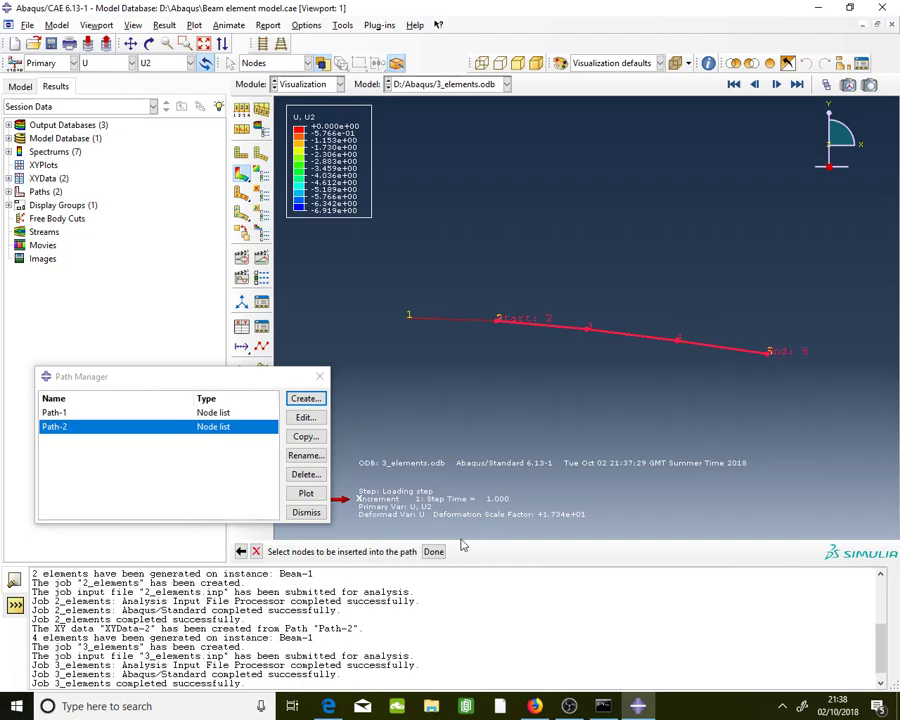
{"action": "left_click", "coordinate": [434, 550]}
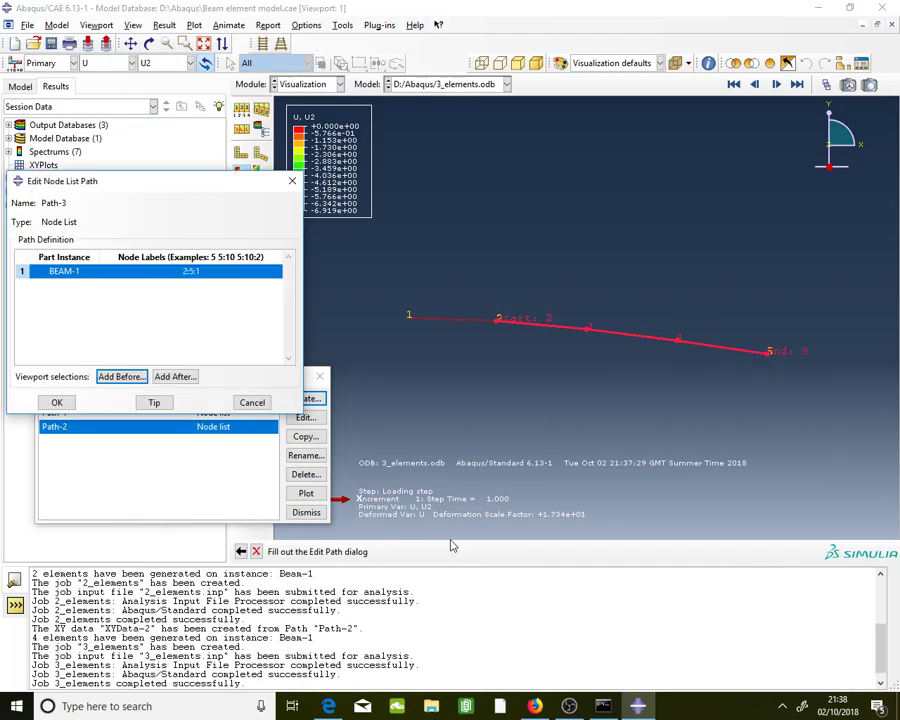
{"action": "left_click", "coordinate": [57, 402]}
Create XY data from Path-3 using the undeformed shape, path points, X distance and U2, and save it as XYData-3
{"action": "left_click", "coordinate": [342, 25]}
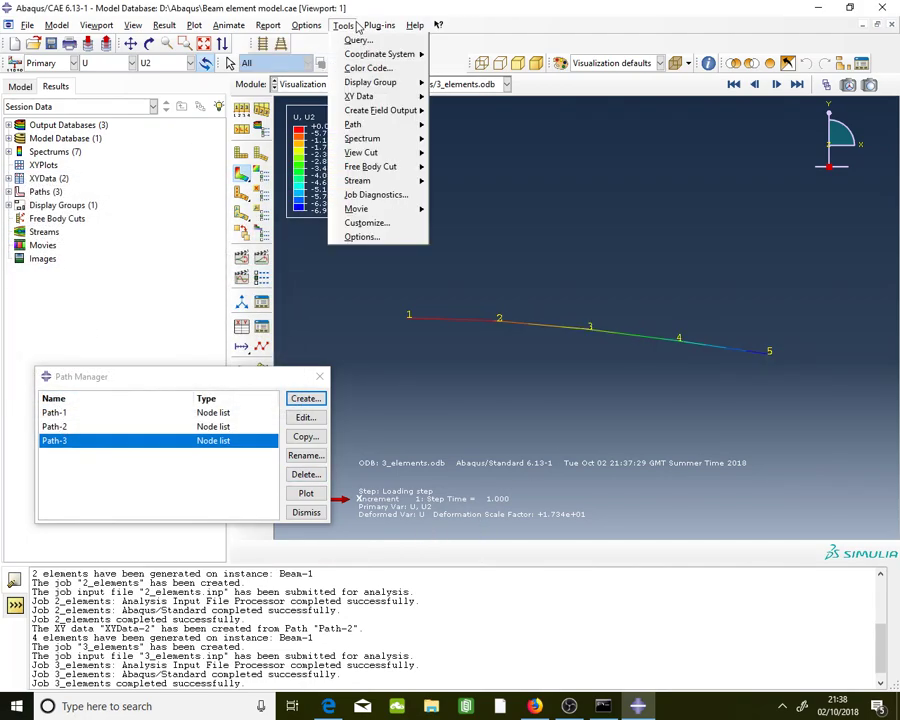
{"action": "mouse_move", "coordinate": [375, 97]}
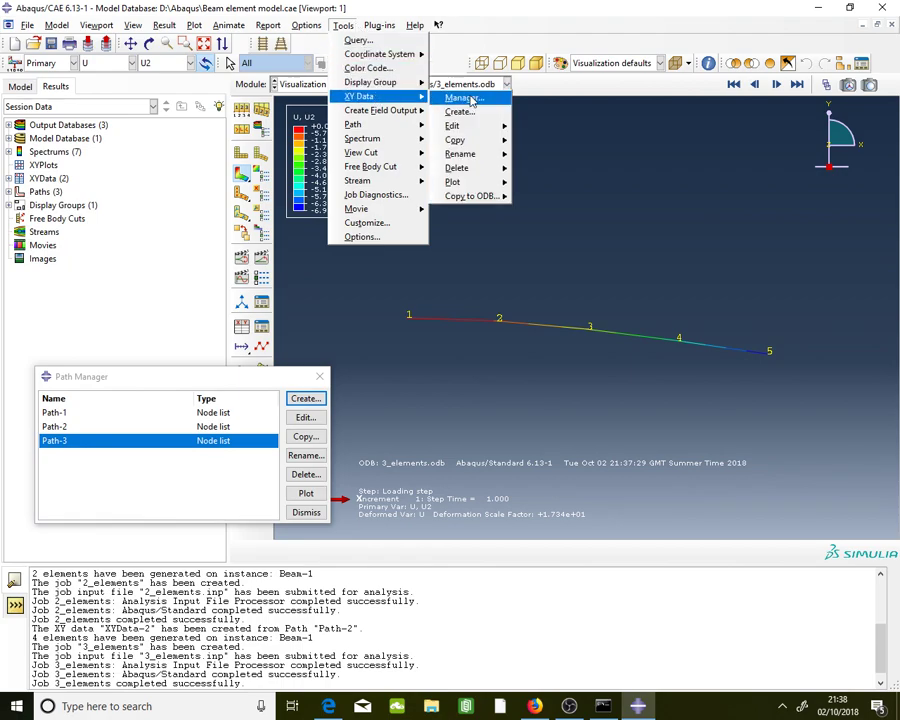
{"action": "left_click", "coordinate": [500, 94]}
{"action": "left_click", "coordinate": [515, 258]}
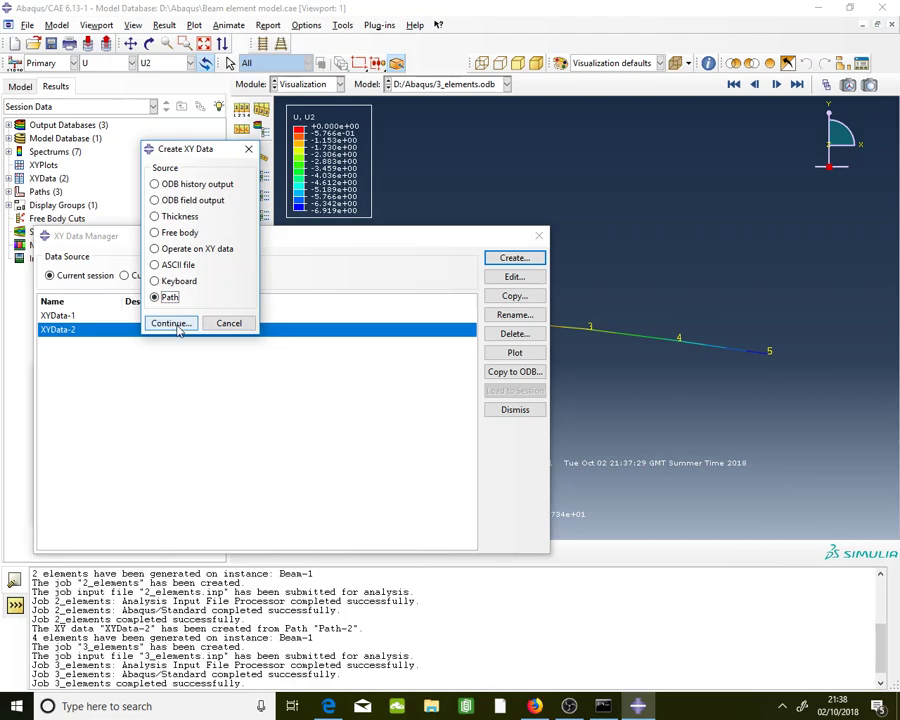
{"action": "left_click", "coordinate": [174, 324]}
{"action": "left_click", "coordinate": [168, 146]}
{"action": "left_click", "coordinate": [143, 186]}
{"action": "left_click", "coordinate": [104, 486]}
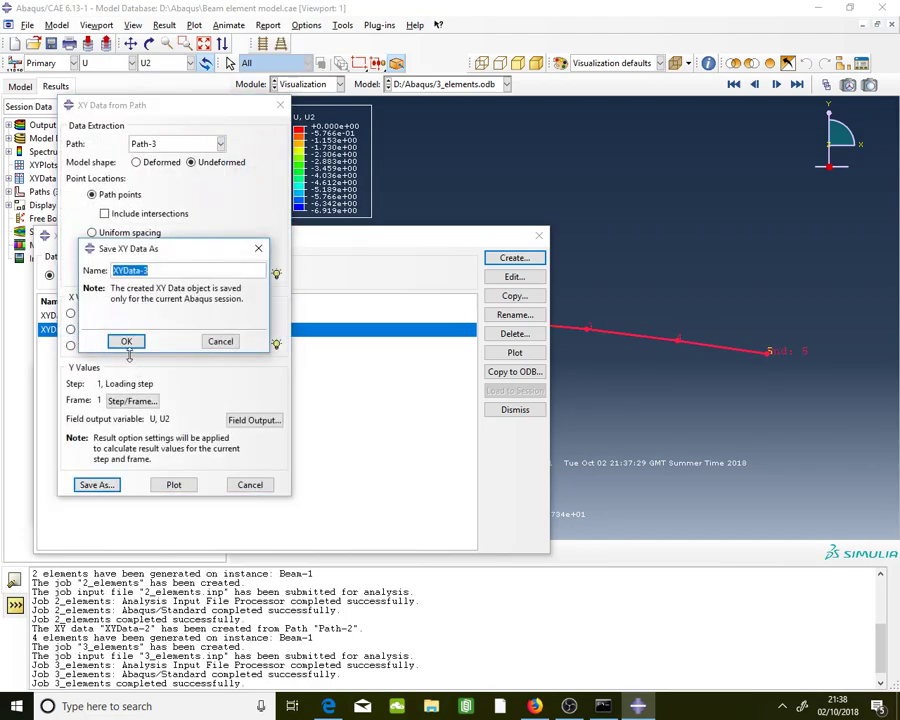
{"action": "left_click", "coordinate": [125, 341]}
Examine the X distance and U2 values in XYData-3 against the worksheet's 4 Elements column, and close the path and XY data dialogs
{"action": "double_click", "coordinate": [369, 344]}
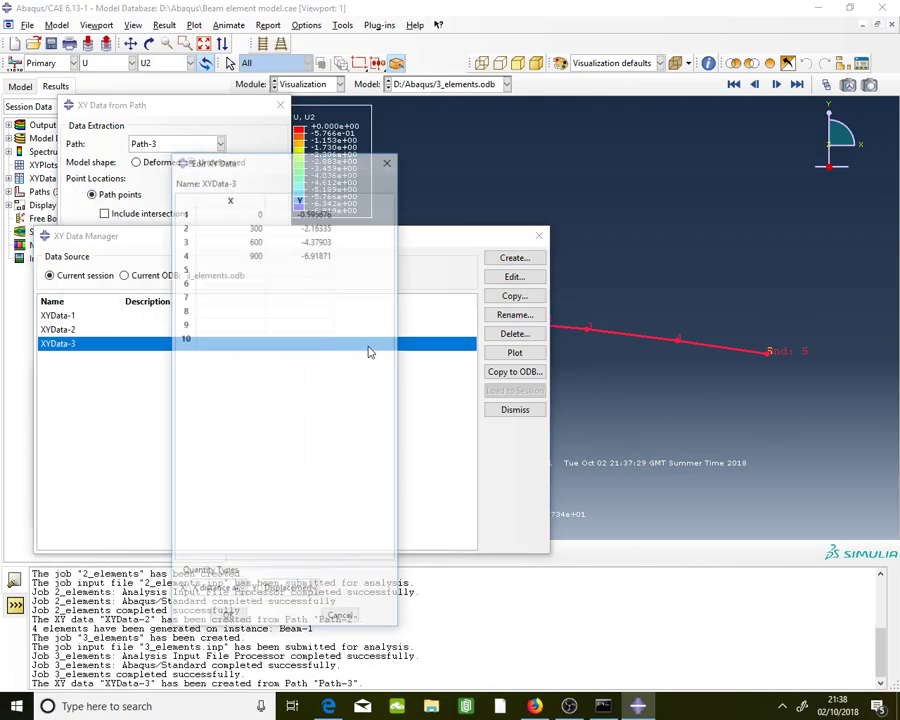
{"action": "left_click_drag", "start_coordinate": [248, 218], "coordinate": [297, 255]}
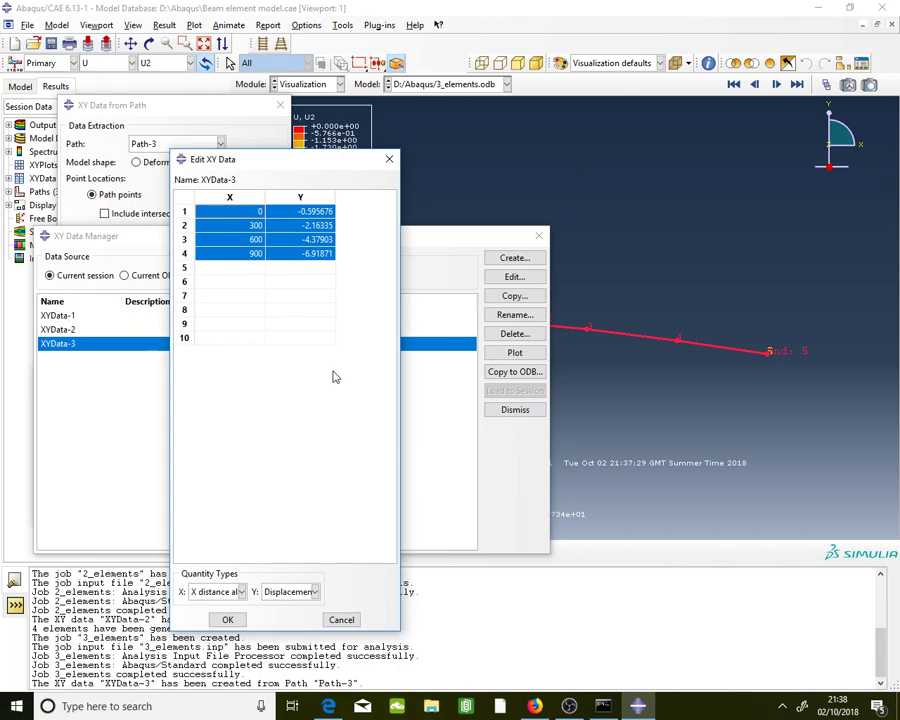
{"action": "left_click", "coordinate": [535, 707]}
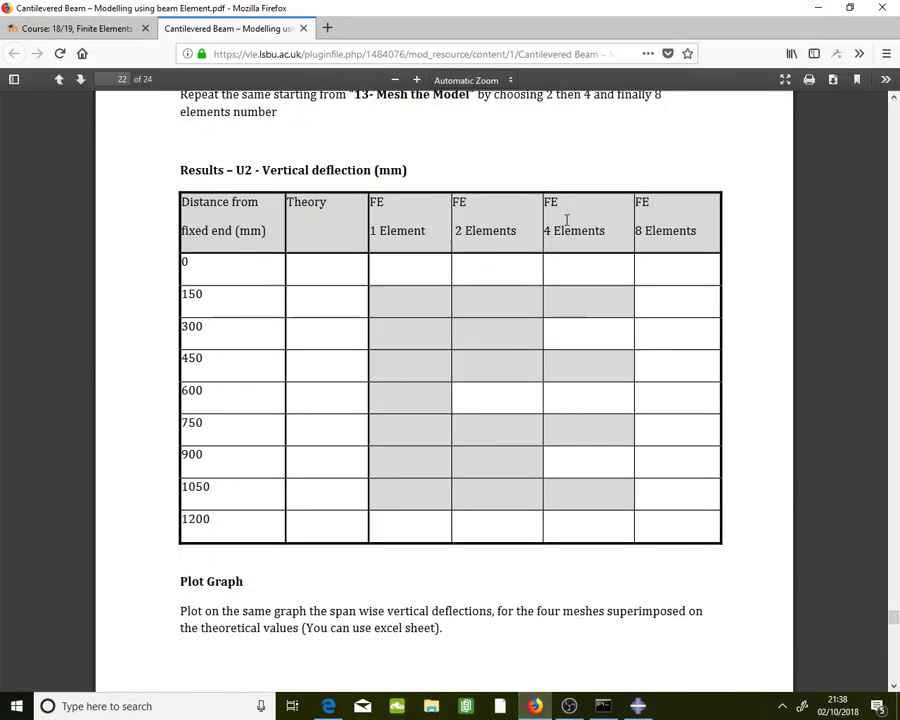
{"action": "left_click", "coordinate": [818, 7]}
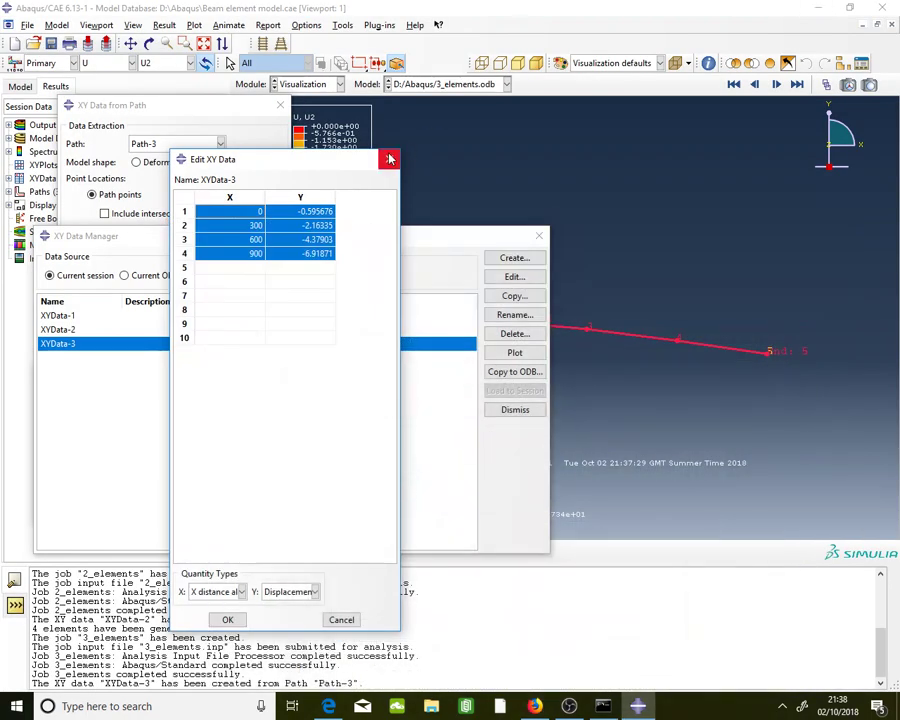
{"action": "left_click", "coordinate": [390, 159]}
{"action": "left_click", "coordinate": [539, 235]}
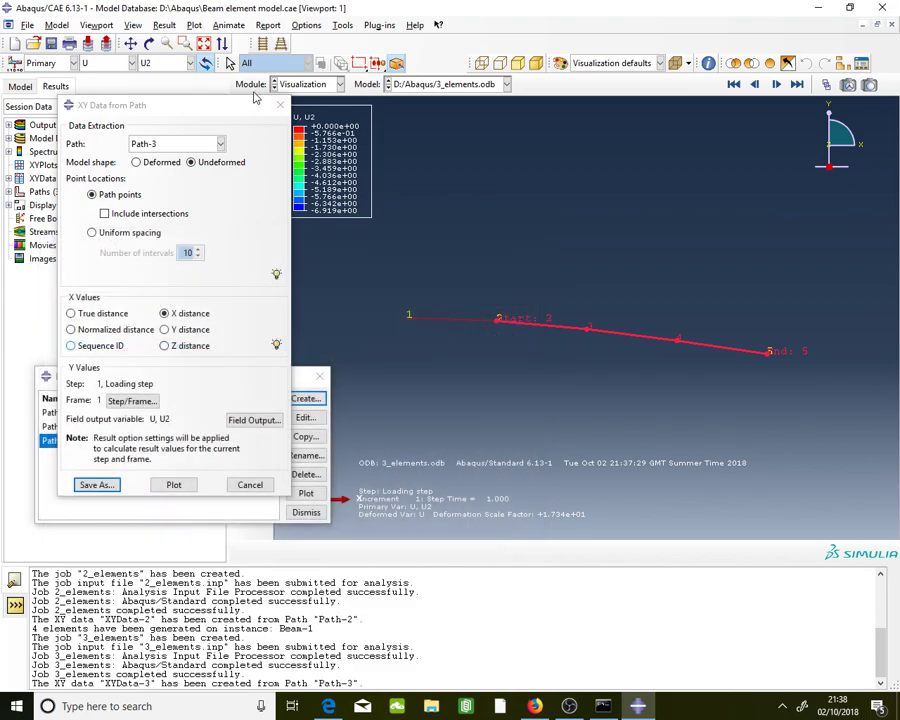
{"action": "left_click", "coordinate": [281, 106]}
{"action": "left_click", "coordinate": [319, 376]}
In the Mesh module, seed the beam edge by number with 8 elements, deleting the invalidated mesh
{"action": "left_click", "coordinate": [318, 86]}
{"action": "left_click", "coordinate": [311, 180]}
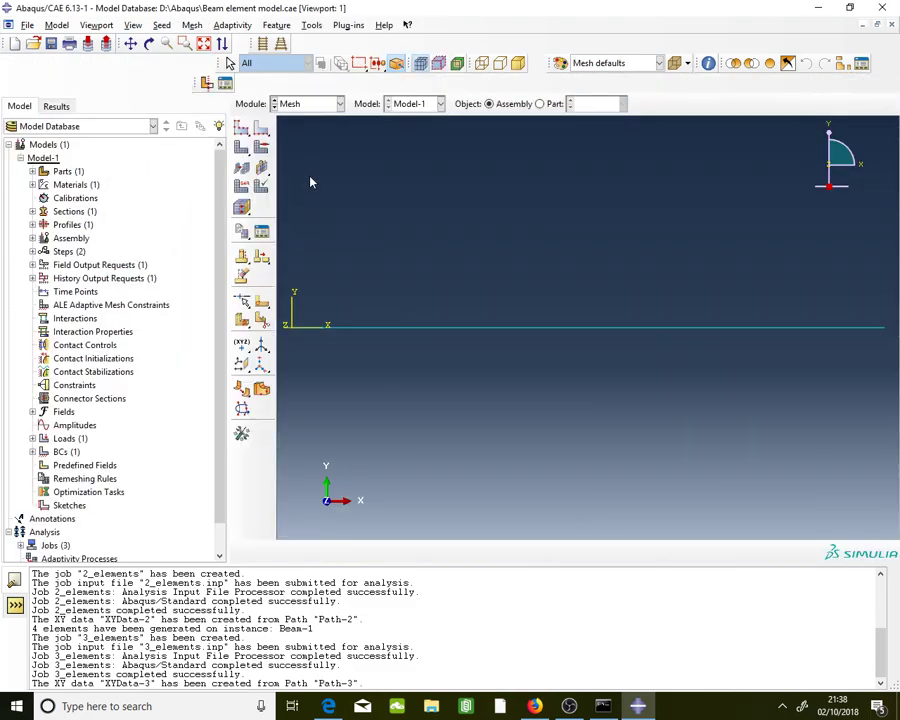
{"action": "left_click", "coordinate": [262, 128]}
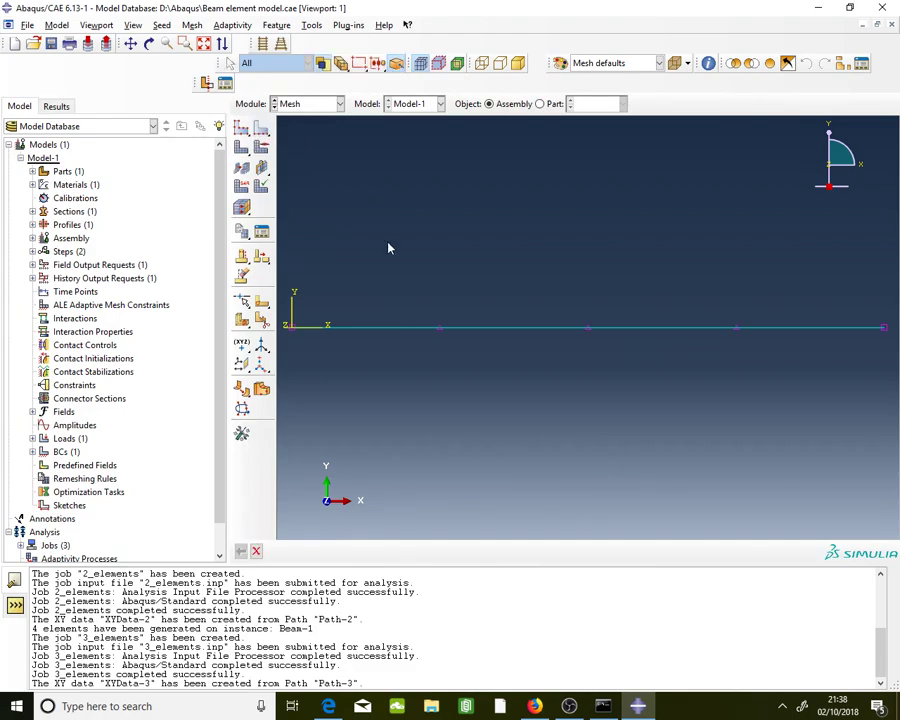
{"action": "left_click", "coordinate": [472, 328]}
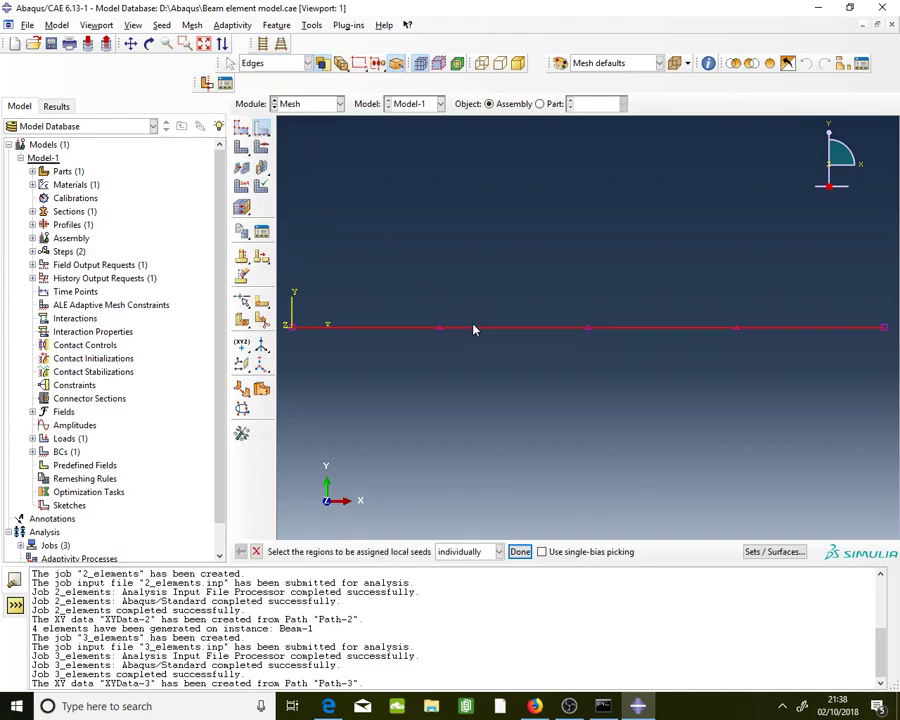
{"action": "left_click", "coordinate": [519, 551]}
{"action": "left_click", "coordinate": [188, 201]}
{"action": "left_click", "coordinate": [188, 201]}
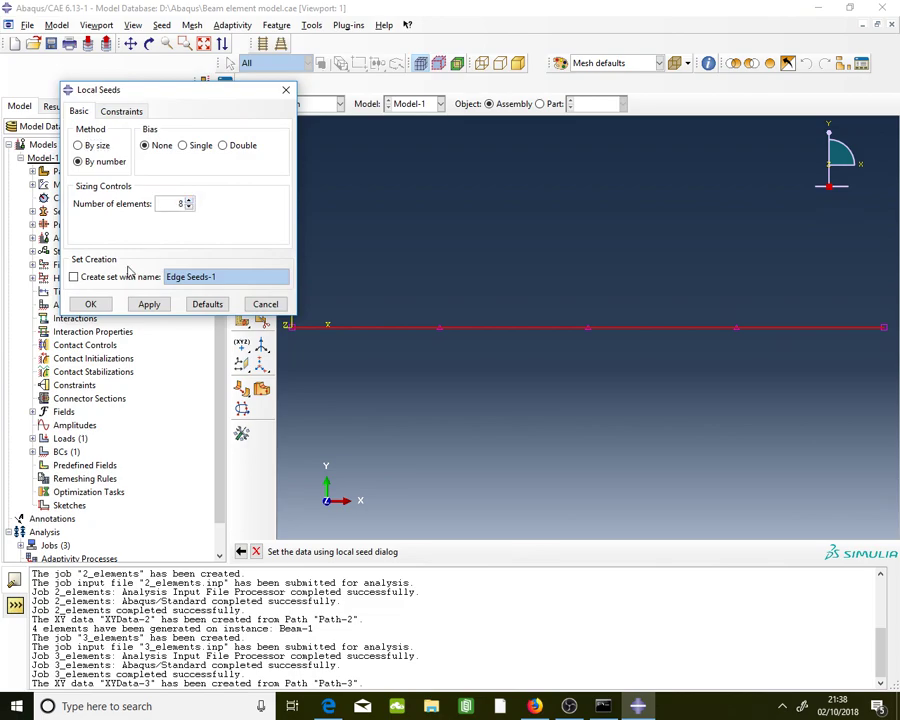
{"action": "left_click", "coordinate": [90, 304]}
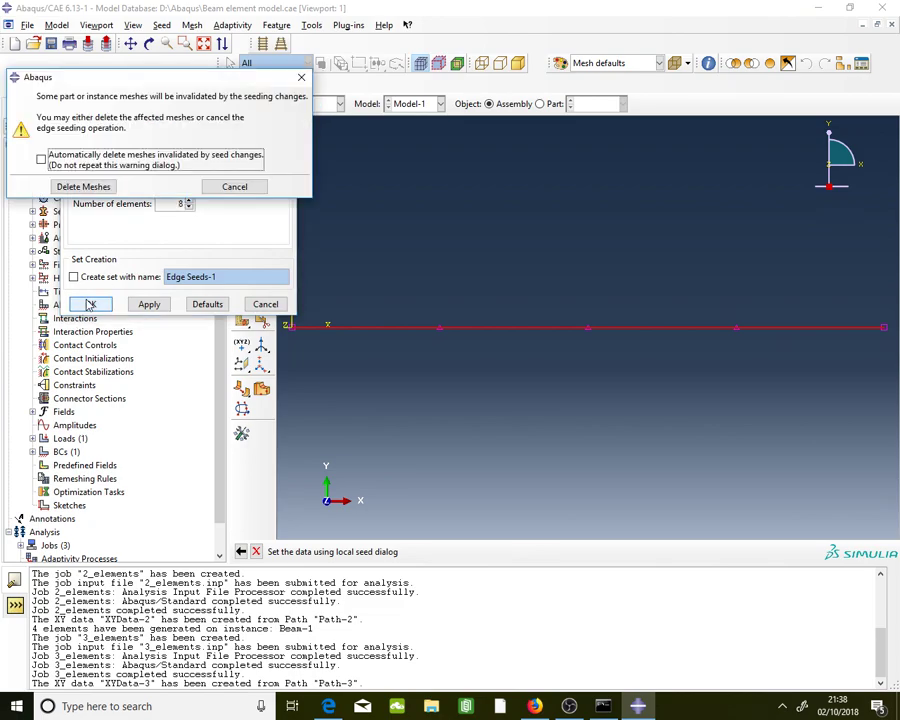
{"action": "left_click", "coordinate": [107, 190]}
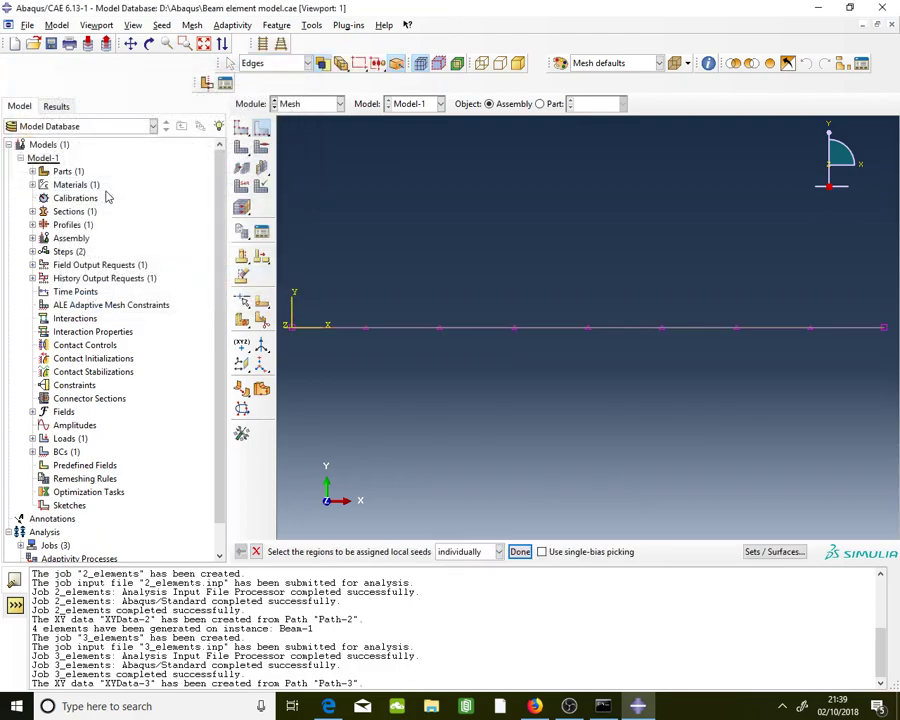
{"action": "left_click", "coordinate": [520, 552]}
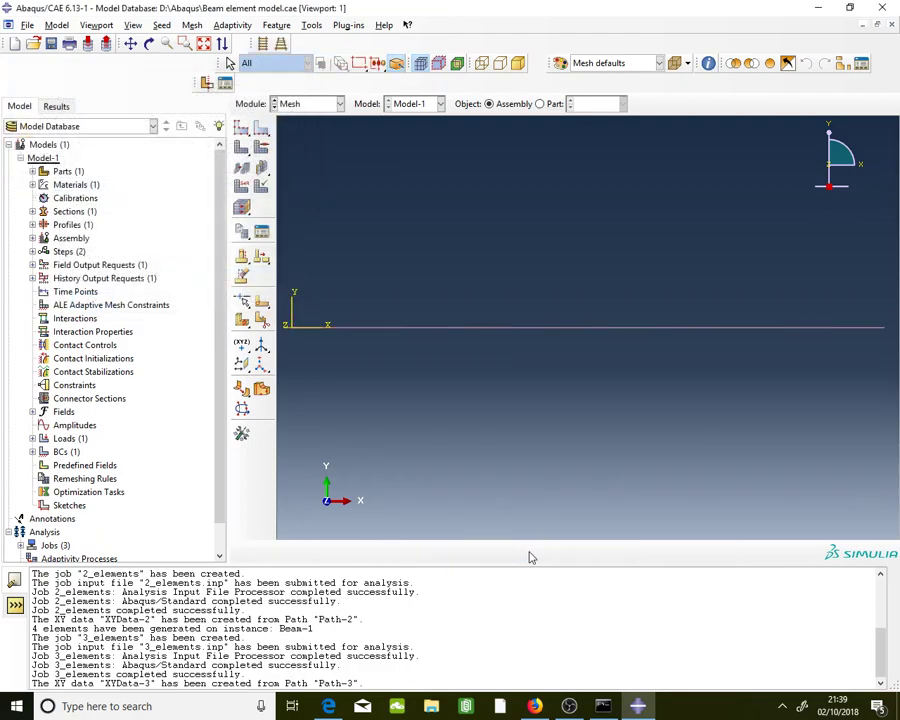
Check the results table in the worksheet, and mesh the beam part instance with its 8-element seeding
{"action": "left_click", "coordinate": [536, 706]}
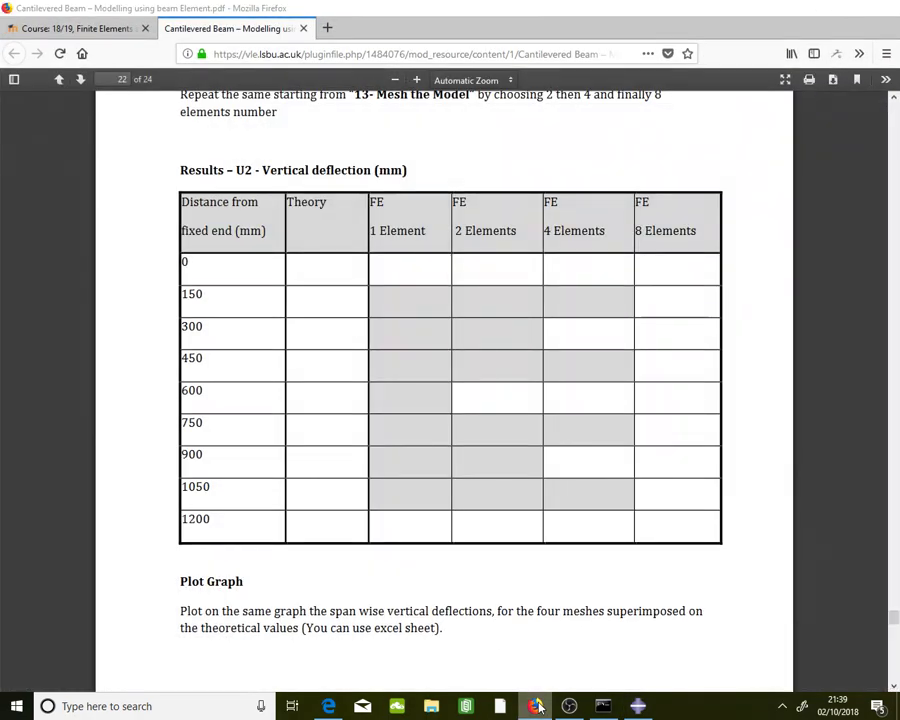
{"action": "left_click", "coordinate": [536, 706]}
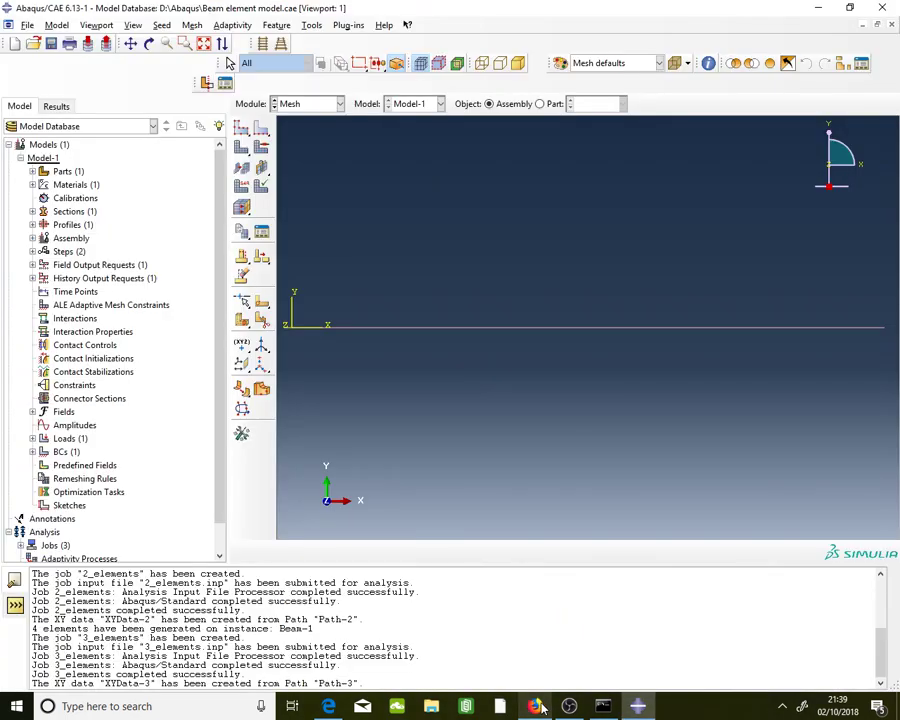
{"action": "left_click", "coordinate": [243, 149]}
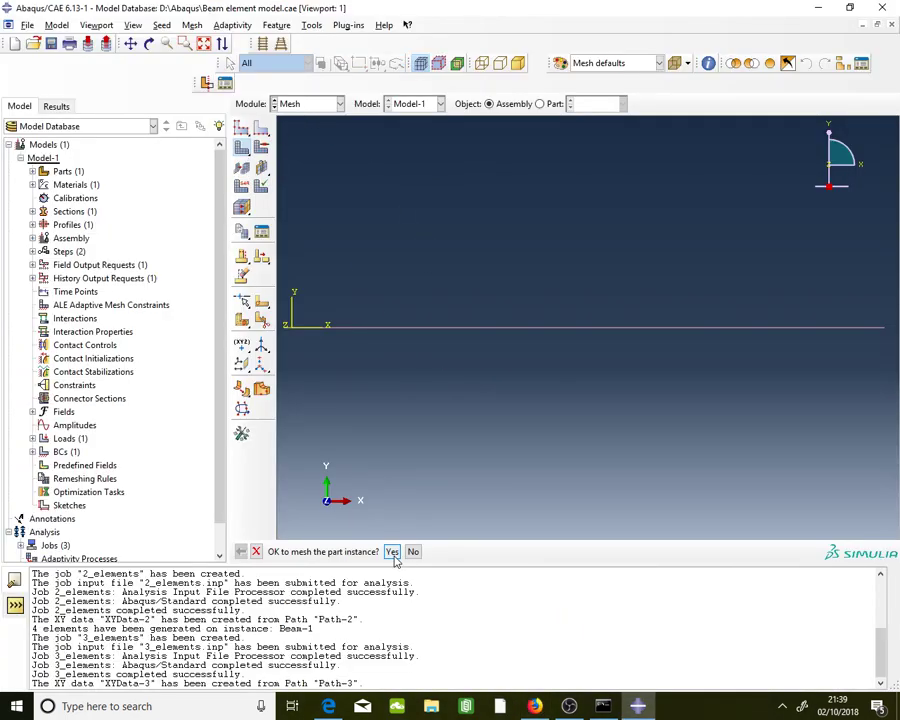
{"action": "left_click", "coordinate": [391, 552]}
In the Job module, create a job named 8_elements from Model-1 with default settings and submit it for analysis
{"action": "left_click", "coordinate": [310, 103]}
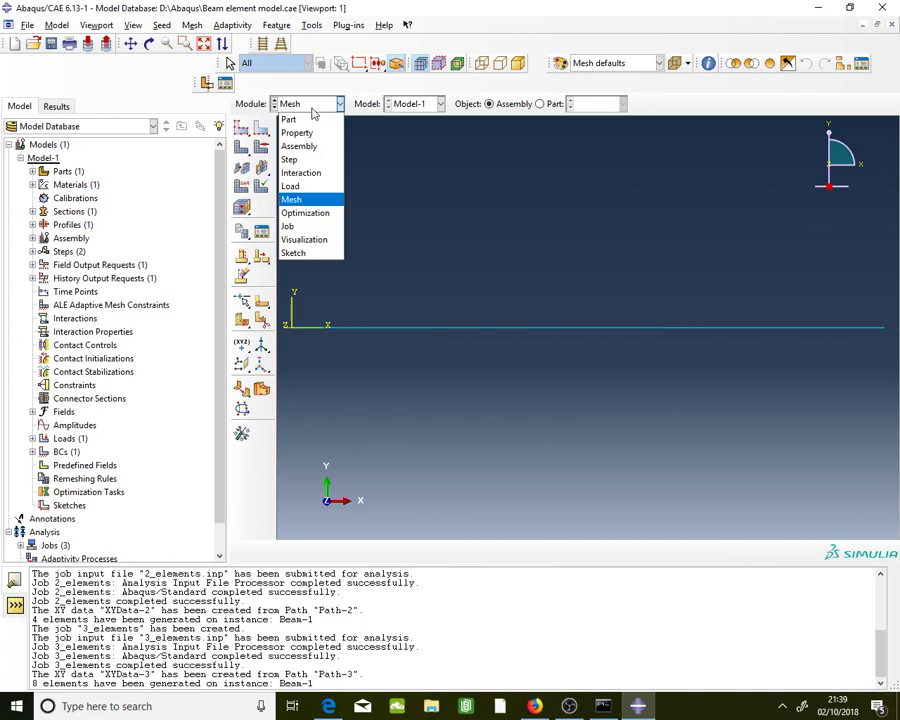
{"action": "left_click", "coordinate": [312, 224]}
{"action": "left_click", "coordinate": [283, 492]}
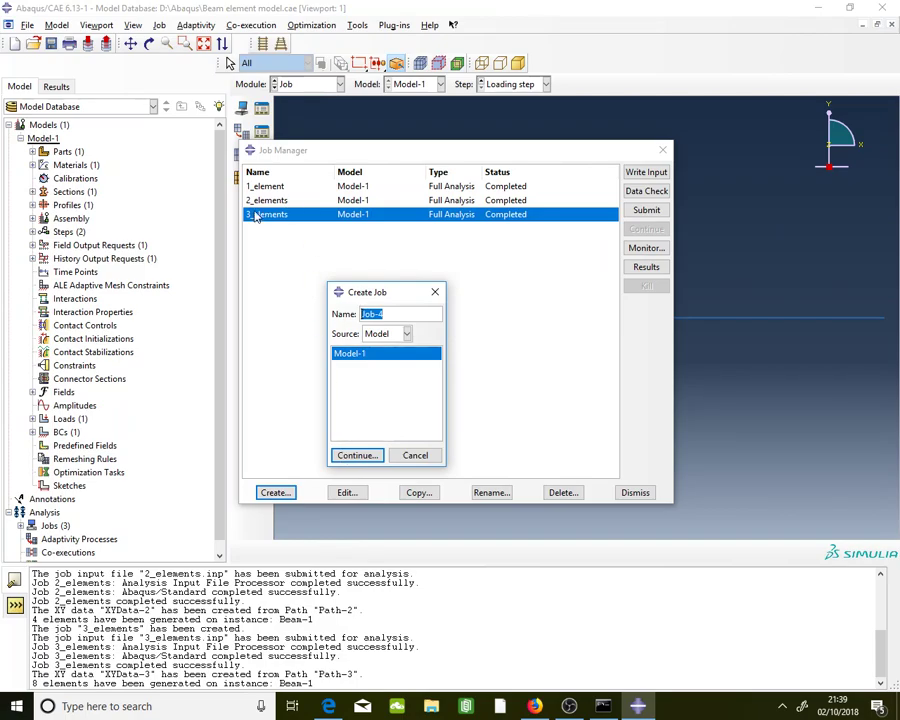
{"action": "type", "text": "4"}
{"action": "type", "text": "_elements"}
{"action": "left_click", "coordinate": [357, 455]}
{"action": "left_click", "coordinate": [234, 450]}
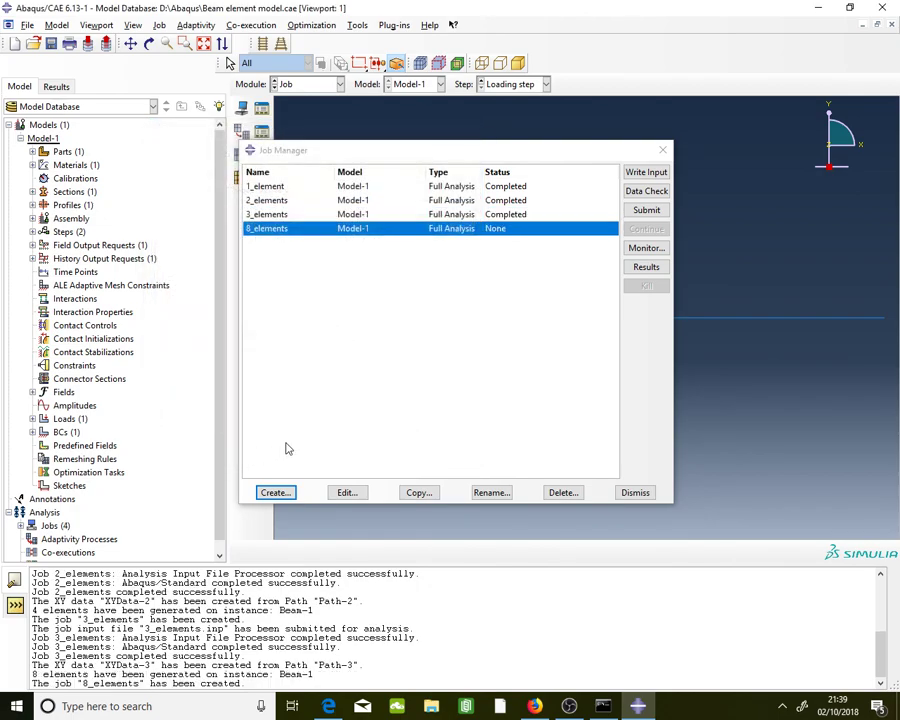
{"action": "left_click", "coordinate": [645, 211]}
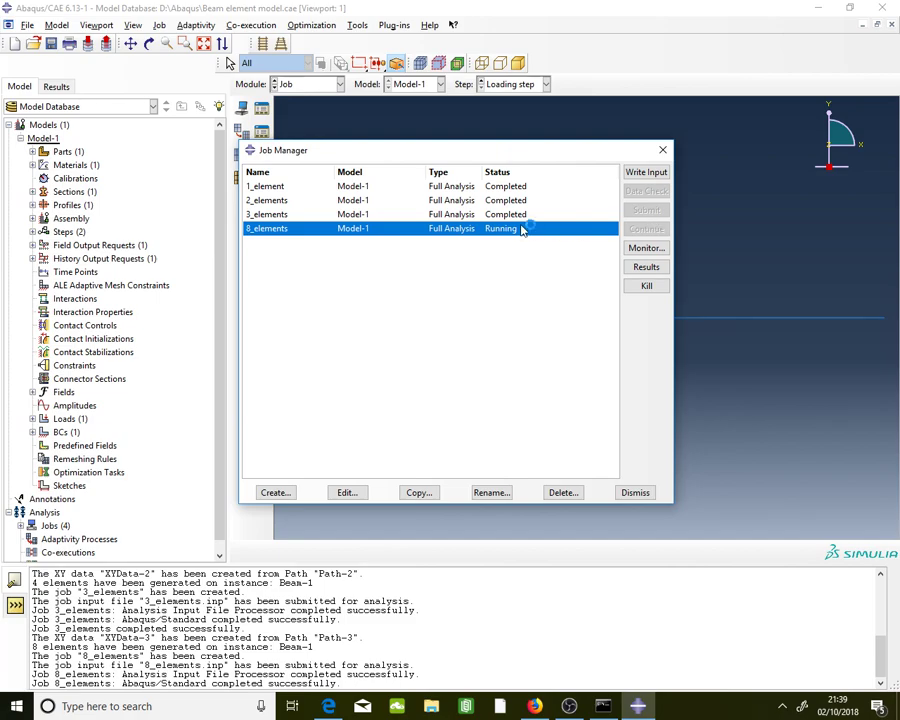
Open the results of the 8_elements job and plot displacement component U2 as contours on the deformed shape
{"action": "left_click", "coordinate": [647, 266]}
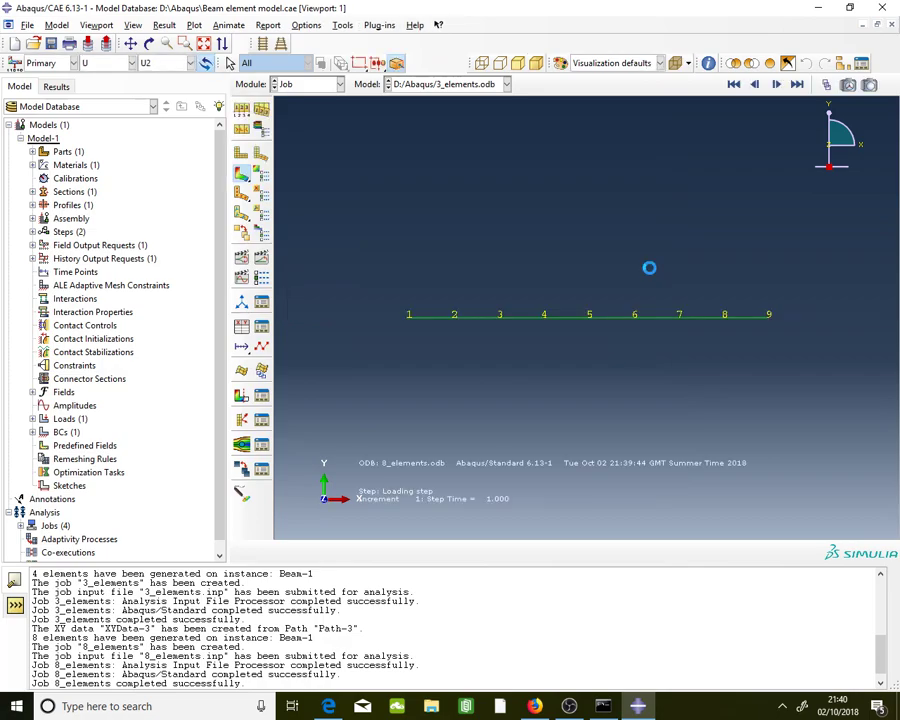
{"action": "left_click", "coordinate": [241, 173]}
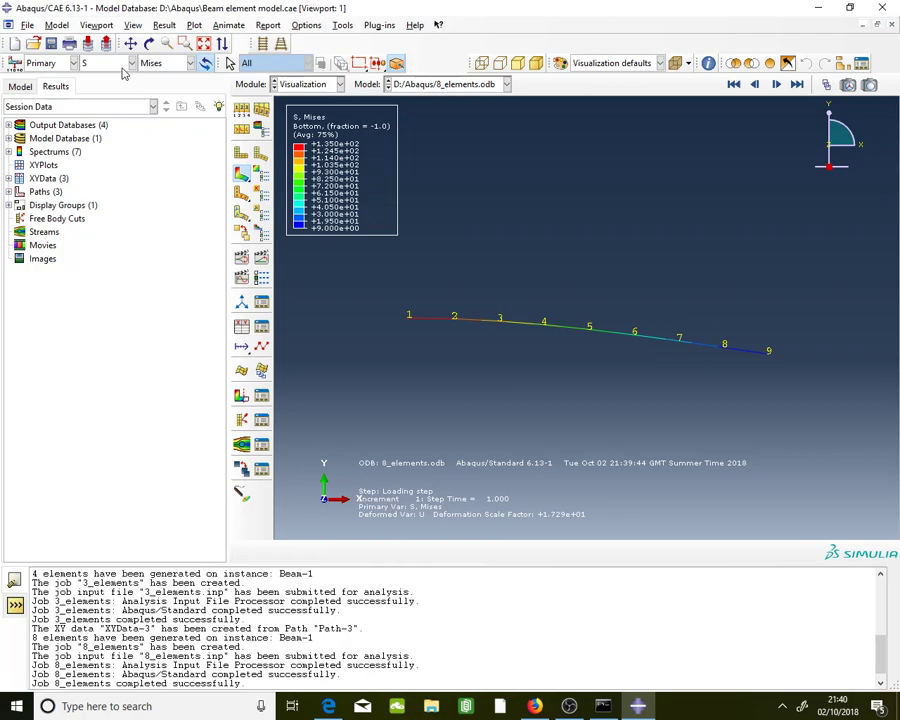
{"action": "left_click", "coordinate": [130, 63]}
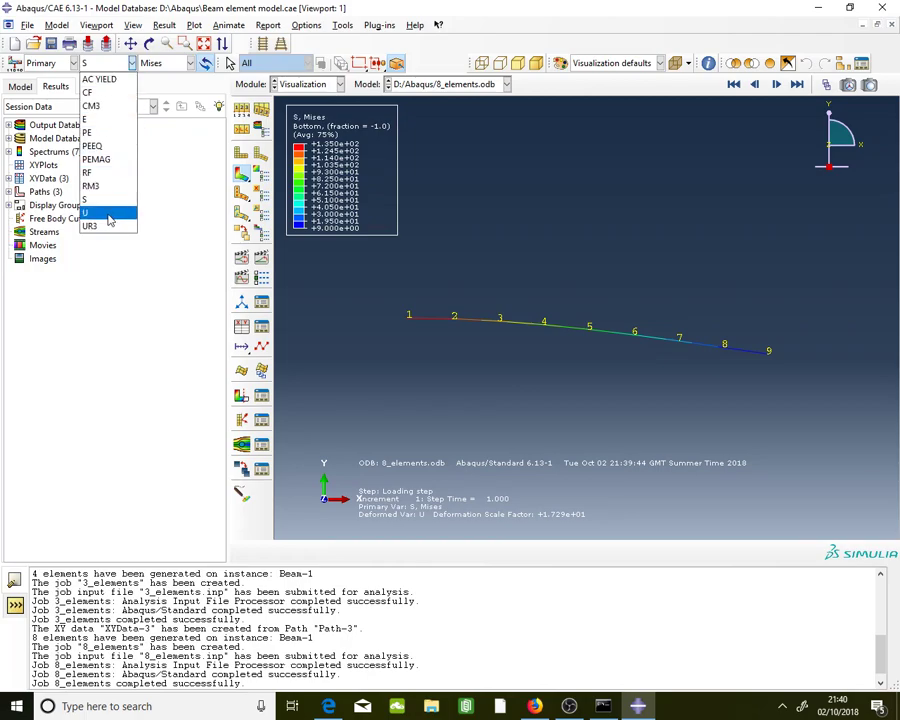
{"action": "left_click", "coordinate": [77, 151]}
{"action": "left_click", "coordinate": [165, 63]}
{"action": "left_click", "coordinate": [160, 104]}
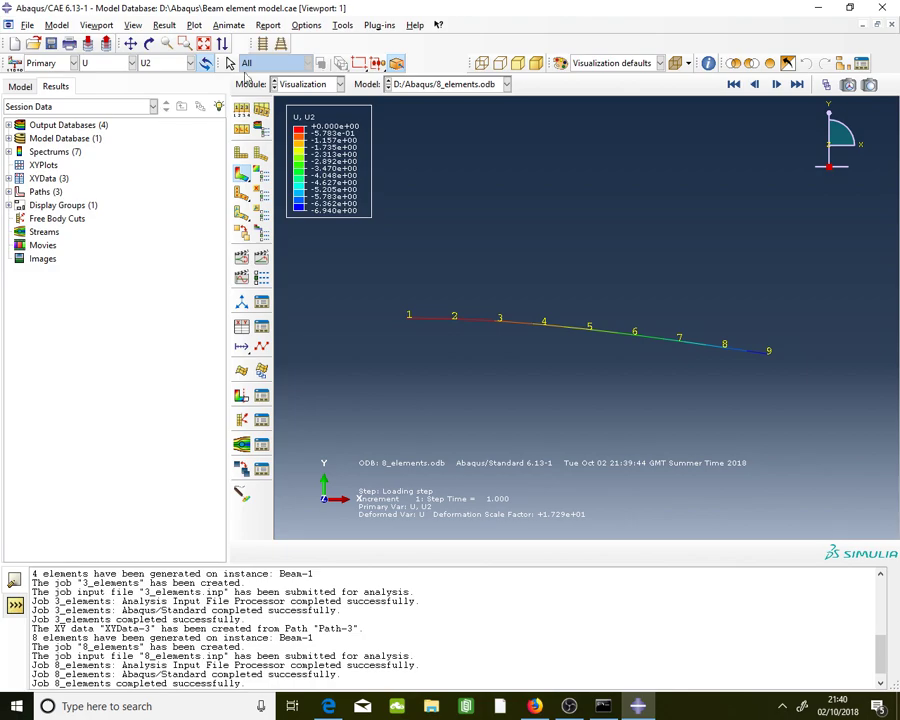
Create node list path Path-4 on BEAM-1 running through nodes 1 to 9 in order from the fixed end
{"action": "left_click", "coordinate": [342, 25]}
{"action": "mouse_move", "coordinate": [366, 124]}
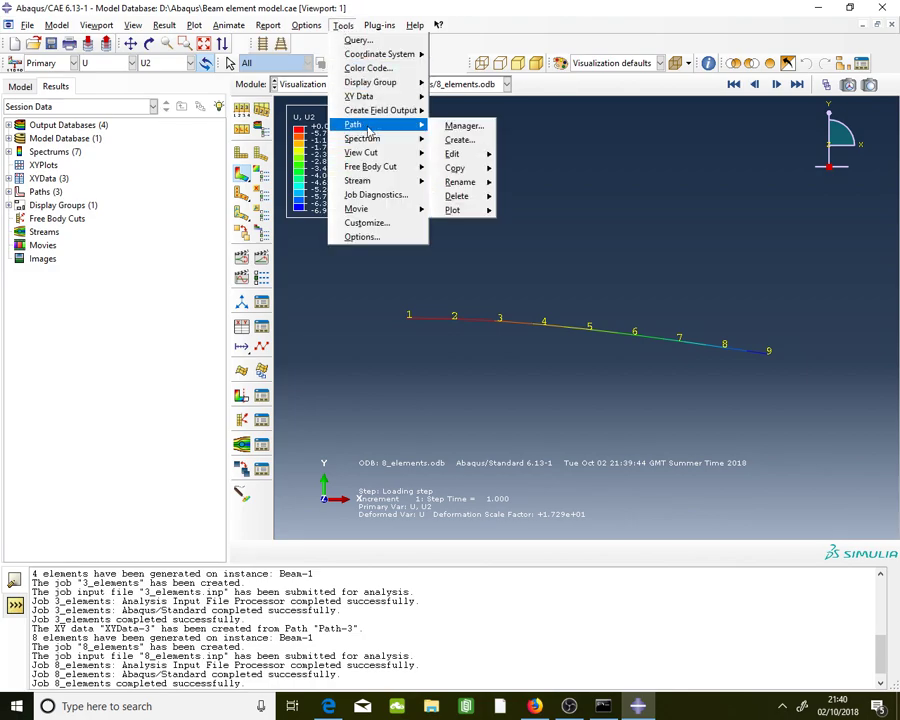
{"action": "left_click", "coordinate": [463, 126]}
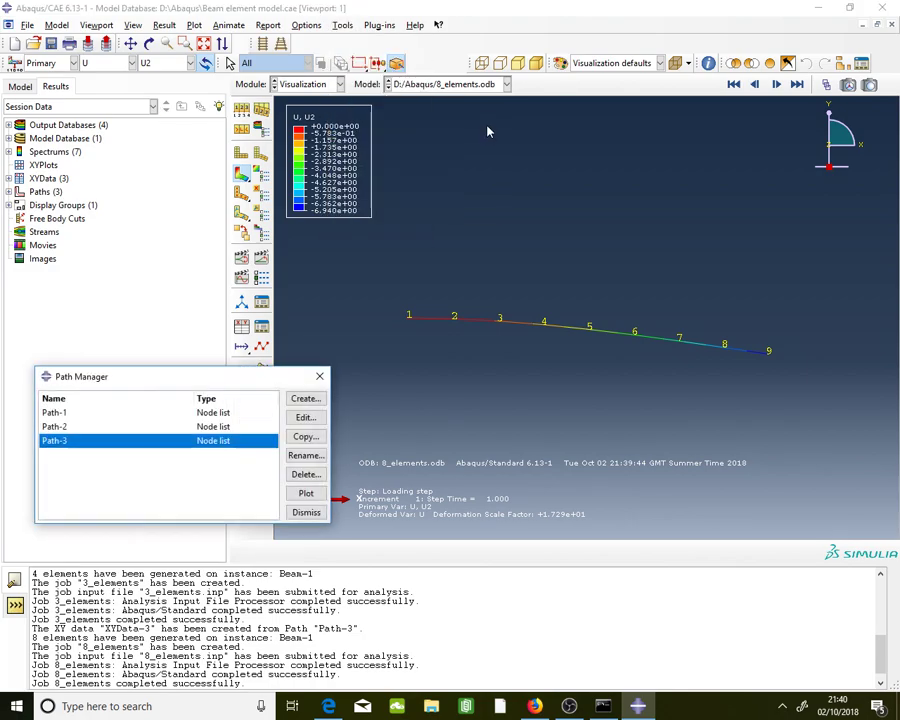
{"action": "left_click", "coordinate": [304, 398]}
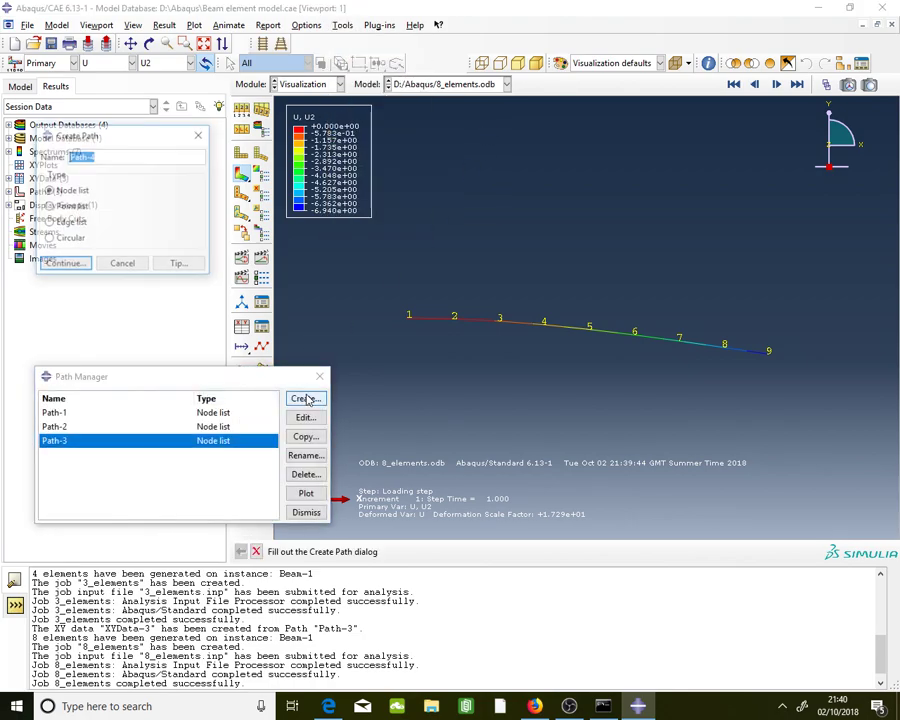
{"action": "left_click", "coordinate": [76, 267]}
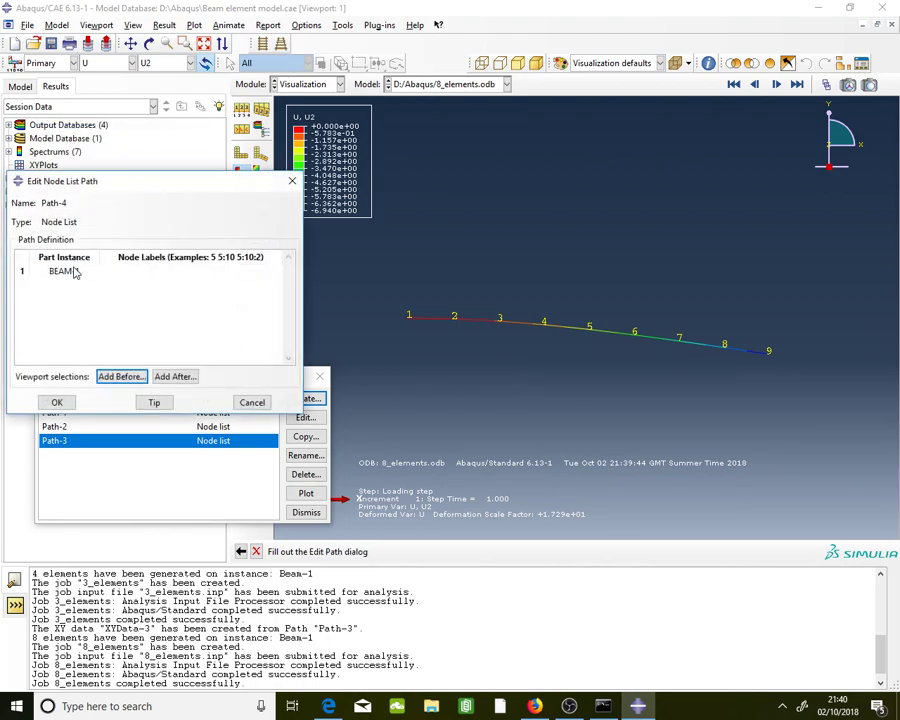
{"action": "left_click", "coordinate": [175, 376]}
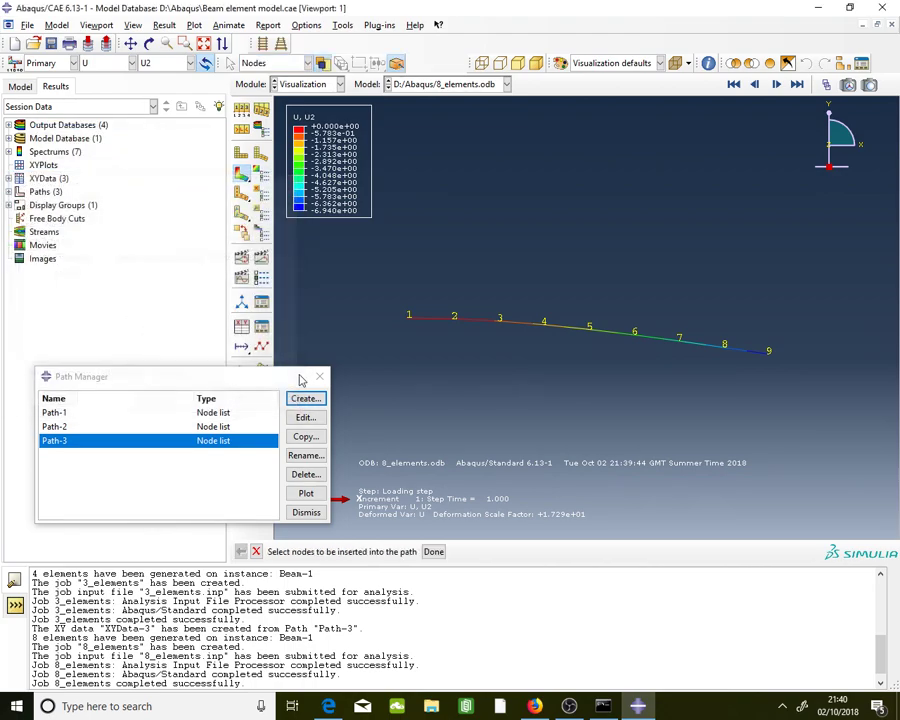
{"action": "left_click", "coordinate": [408, 319]}
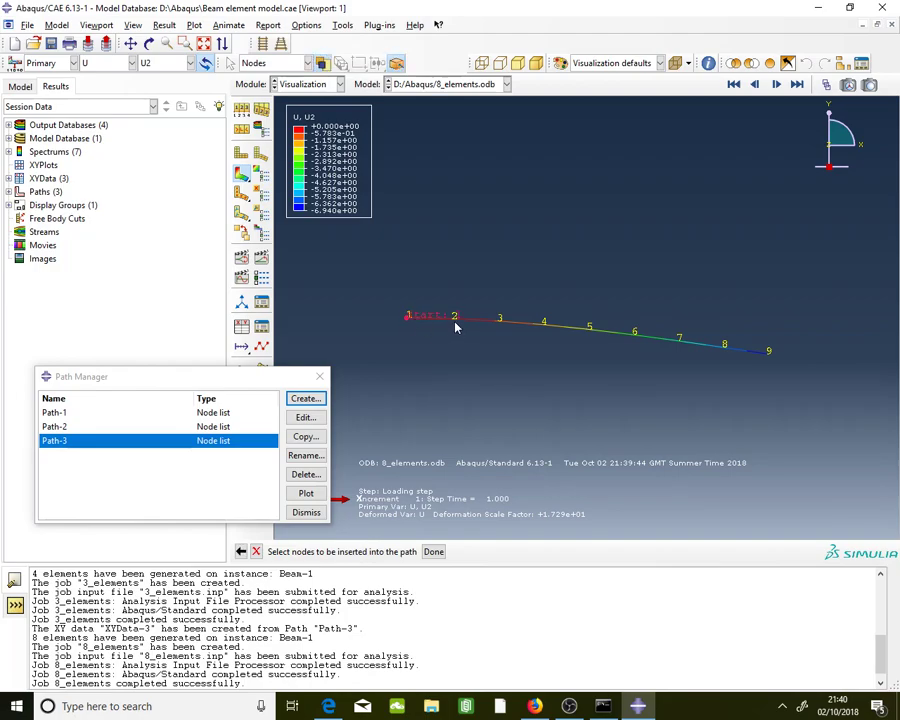
{"action": "left_click", "coordinate": [455, 320]}
{"action": "left_click", "coordinate": [500, 325]}
{"action": "left_click", "coordinate": [544, 326]}
{"action": "left_click", "coordinate": [589, 330]}
{"action": "left_click", "coordinate": [635, 337]}
{"action": "left_click", "coordinate": [634, 338]}
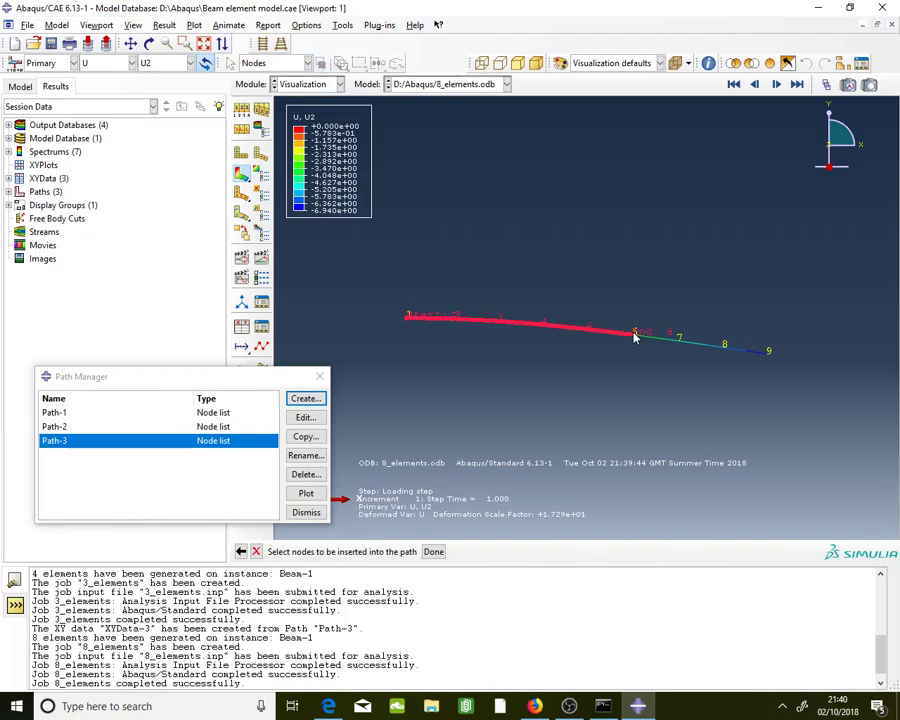
{"action": "left_click", "coordinate": [679, 342]}
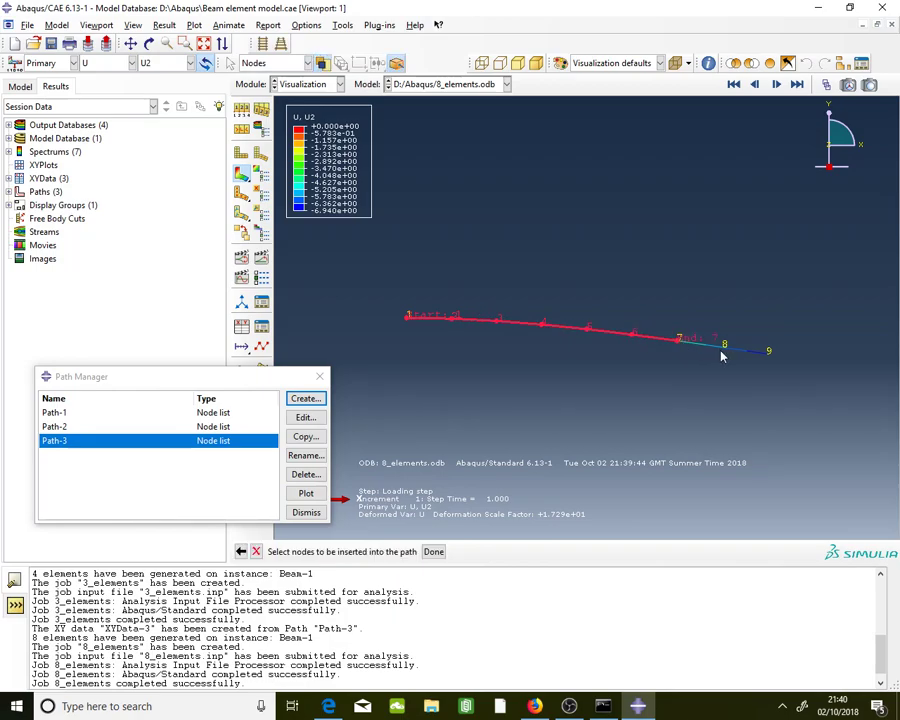
{"action": "left_click", "coordinate": [724, 346]}
{"action": "left_click", "coordinate": [768, 353]}
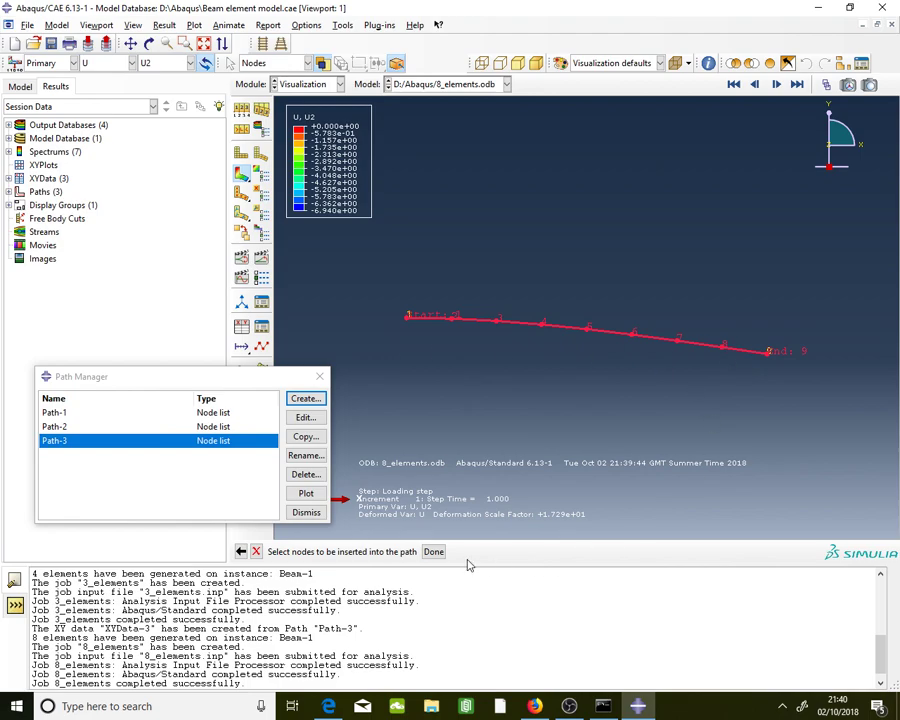
{"action": "left_click", "coordinate": [434, 552]}
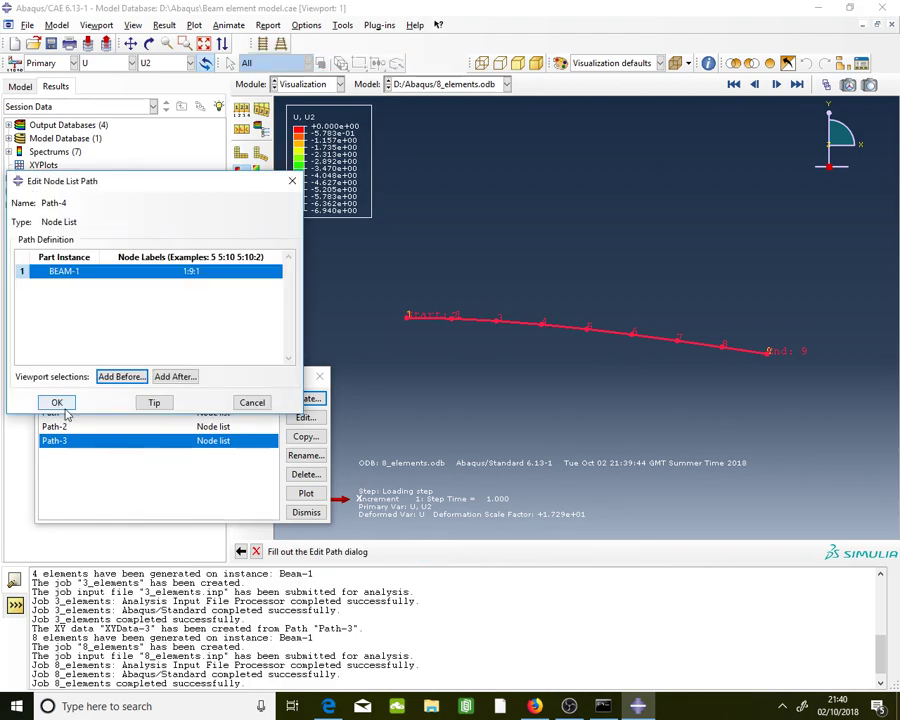
{"action": "left_click", "coordinate": [62, 458]}
Create XY data from Path-4 using the undeformed shape, path points, X distance and U2, and save it as XYData-4
{"action": "left_click", "coordinate": [343, 25]}
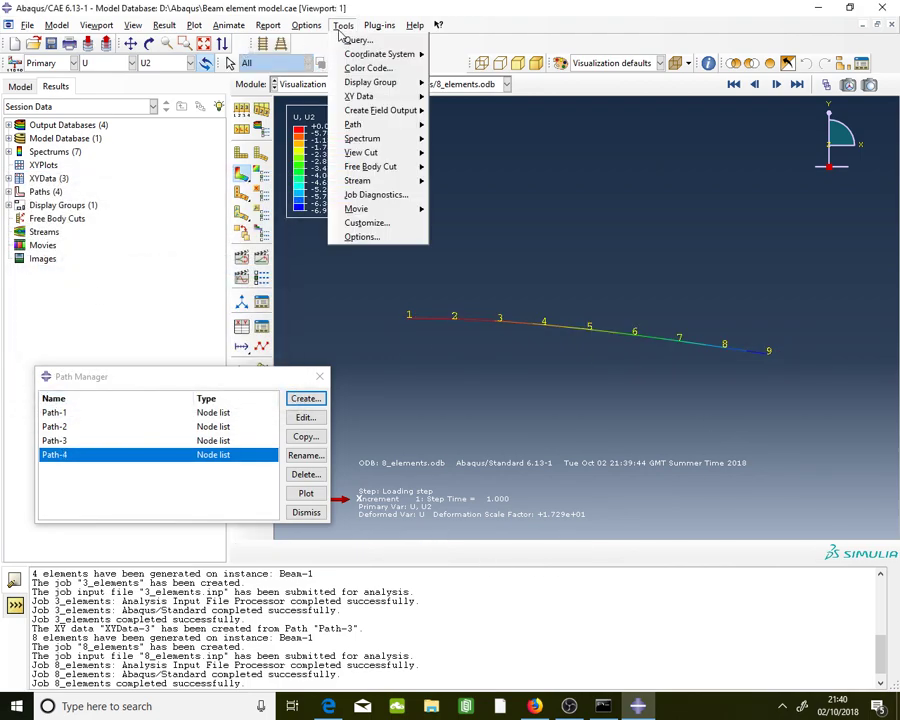
{"action": "mouse_move", "coordinate": [372, 98]}
{"action": "left_click", "coordinate": [486, 97]}
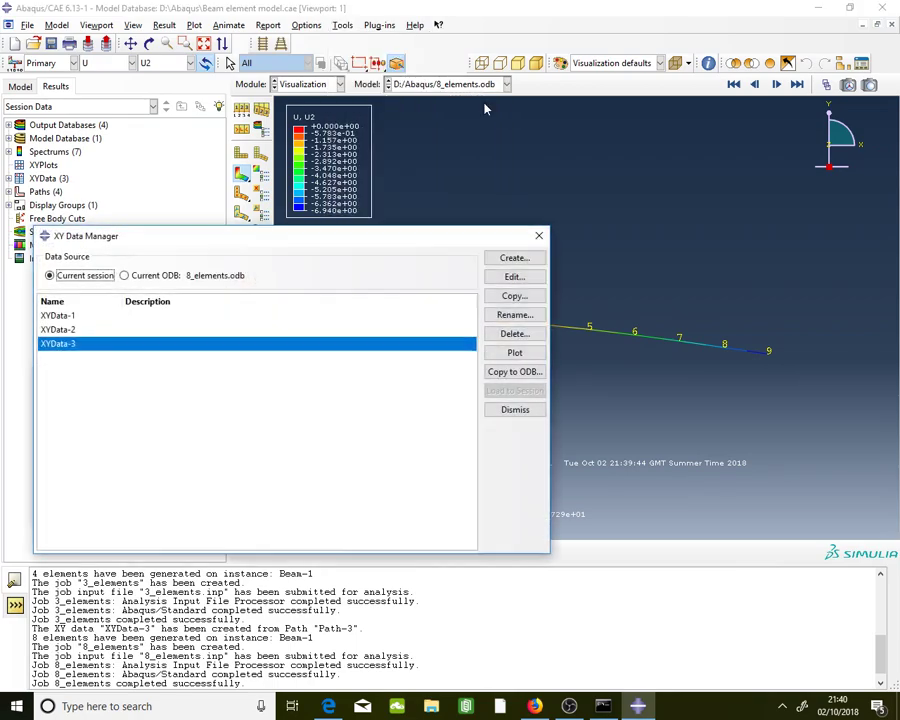
{"action": "left_click", "coordinate": [511, 258]}
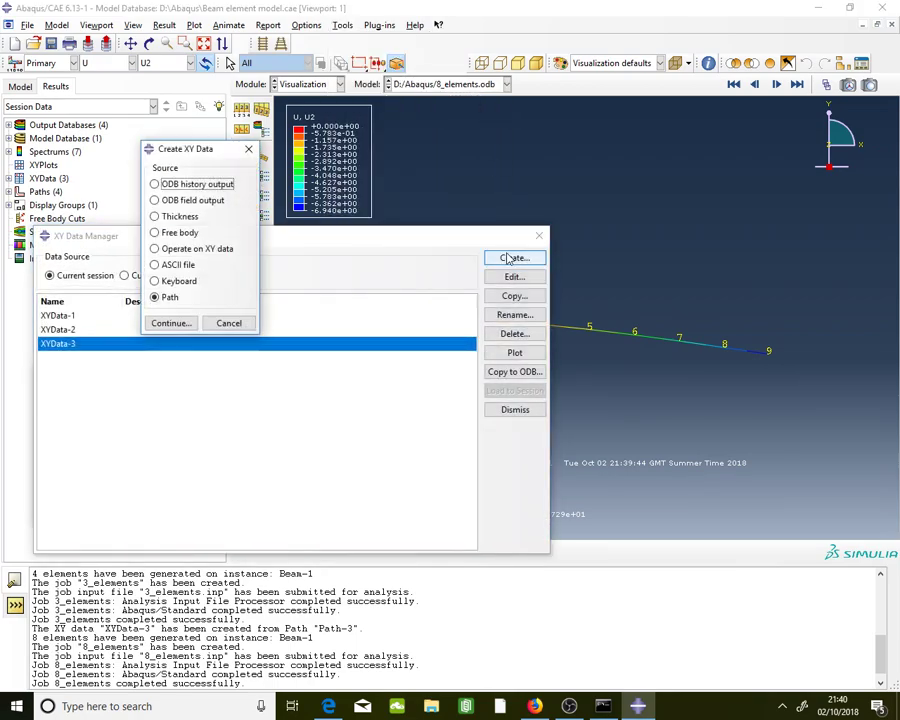
{"action": "left_click", "coordinate": [180, 322]}
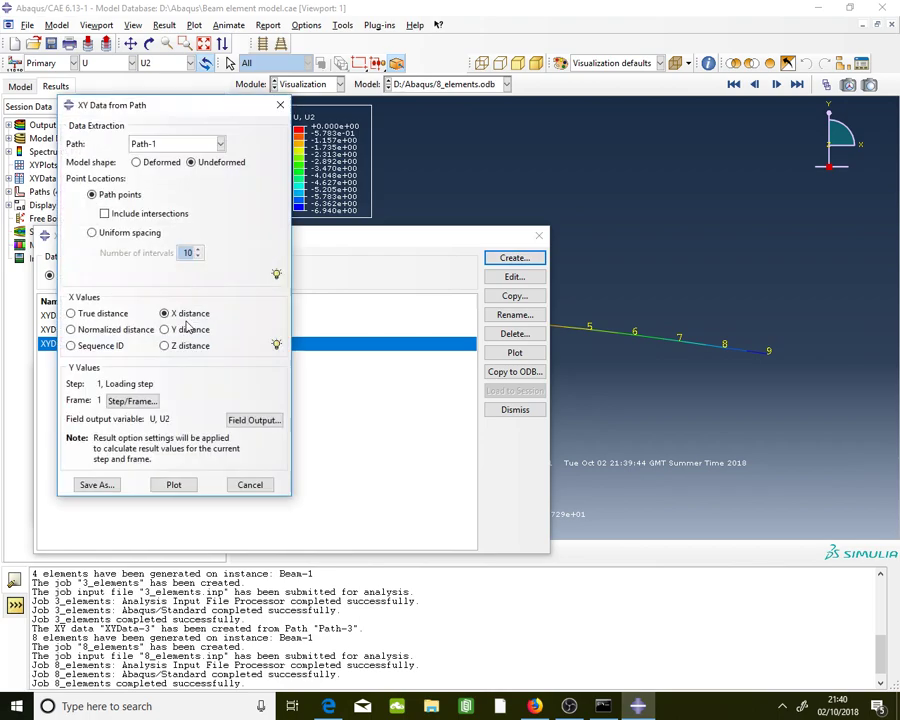
{"action": "left_click", "coordinate": [172, 147]}
{"action": "left_click", "coordinate": [170, 199]}
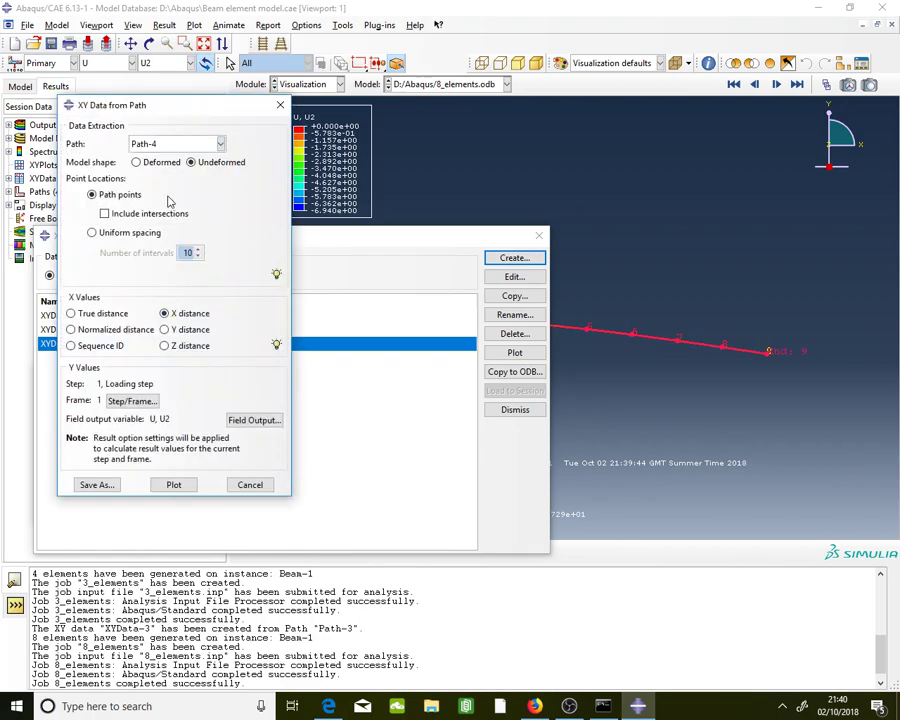
{"action": "left_click", "coordinate": [96, 485]}
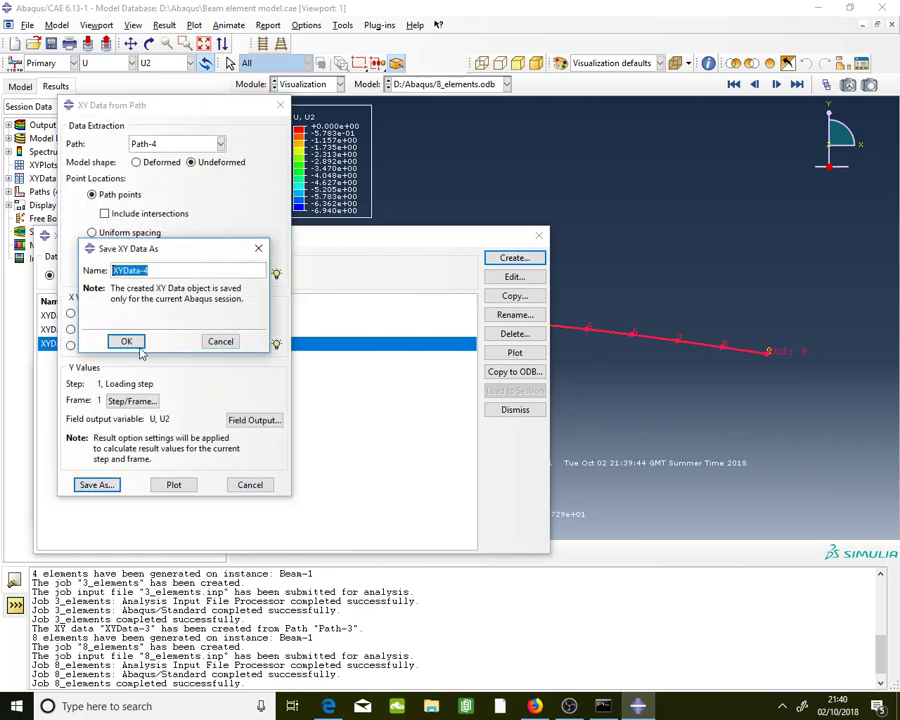
{"action": "left_click", "coordinate": [127, 341]}
Open XYData-4 and examine the X distance and U2 values at all nine beam nodes
{"action": "double_click", "coordinate": [366, 360]}
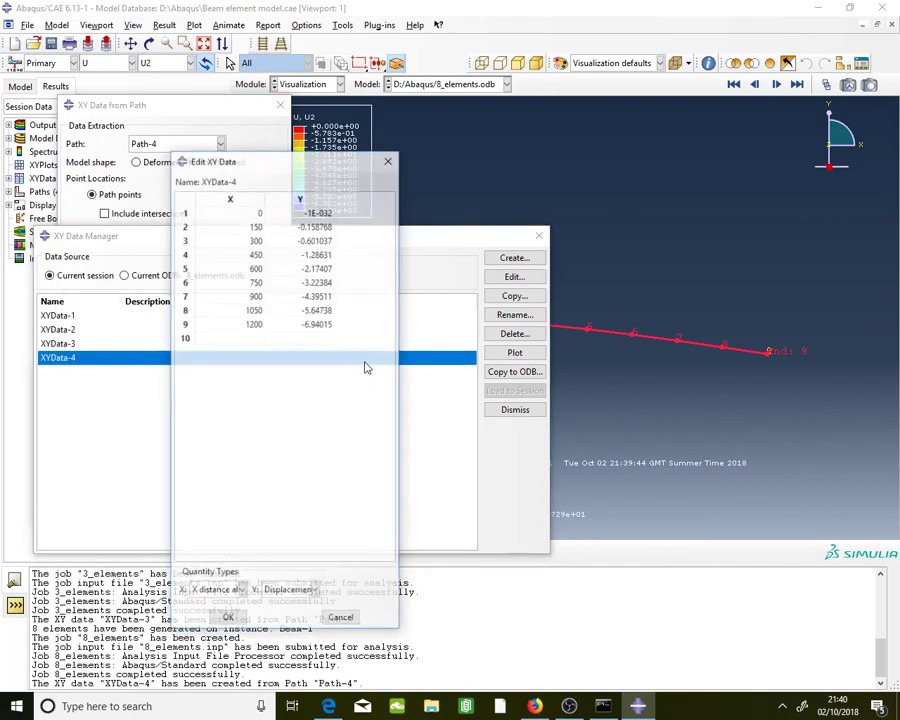
{"action": "left_click_drag", "start_coordinate": [241, 213], "coordinate": [307, 325]}
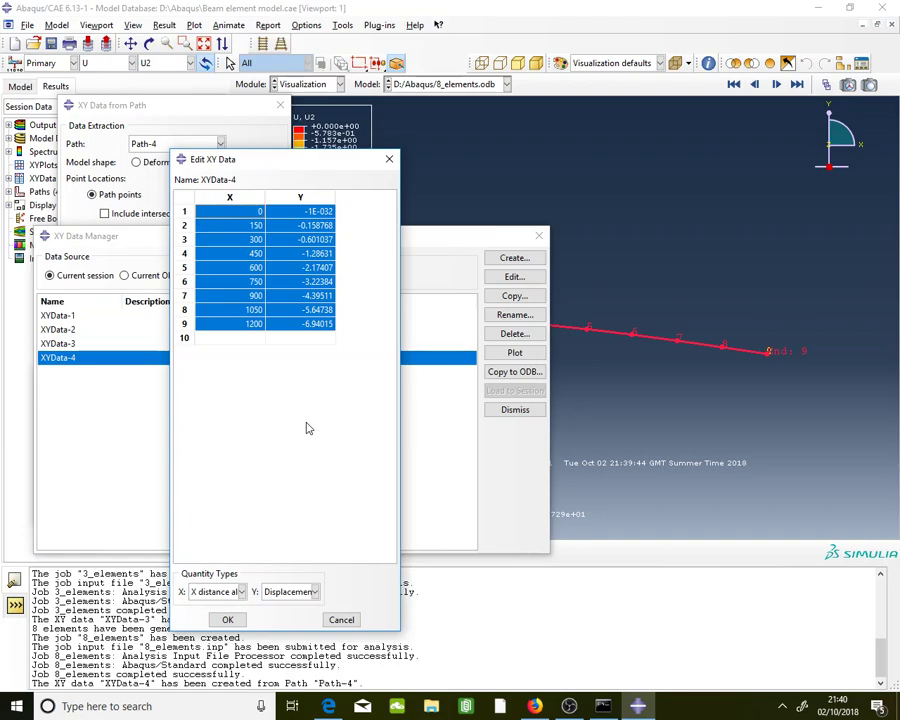
{"action": "left_click_drag", "start_coordinate": [312, 211], "coordinate": [313, 326]}
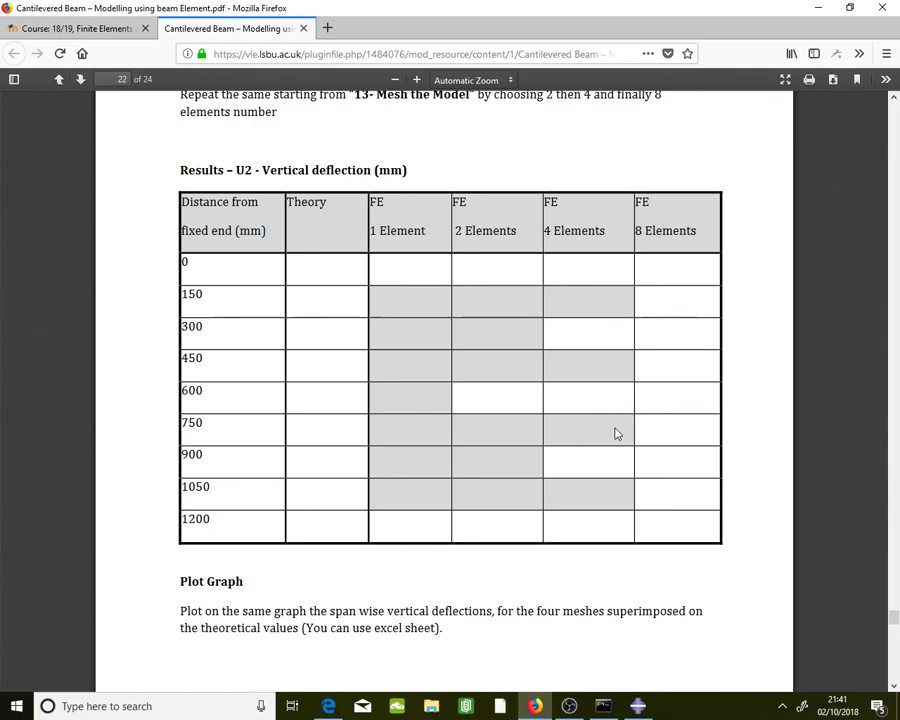
Switch to the worksheet in Firefox and review the results table, the graph-plotting task and the theoretical deflection derivation
{"action": "scroll", "coordinate": [616, 437], "scroll_direction": "down", "scroll_amount": 1}
{"action": "scroll", "coordinate": [616, 437], "scroll_direction": "down", "scroll_amount": 1}
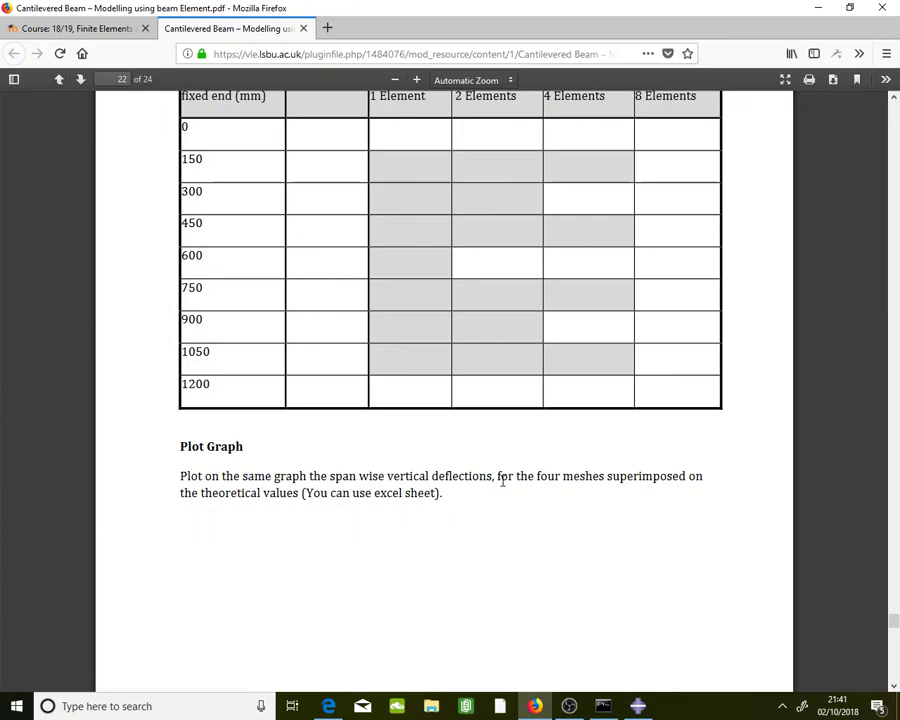
{"action": "scroll", "coordinate": [570, 465], "scroll_direction": "up", "scroll_amount": 1}
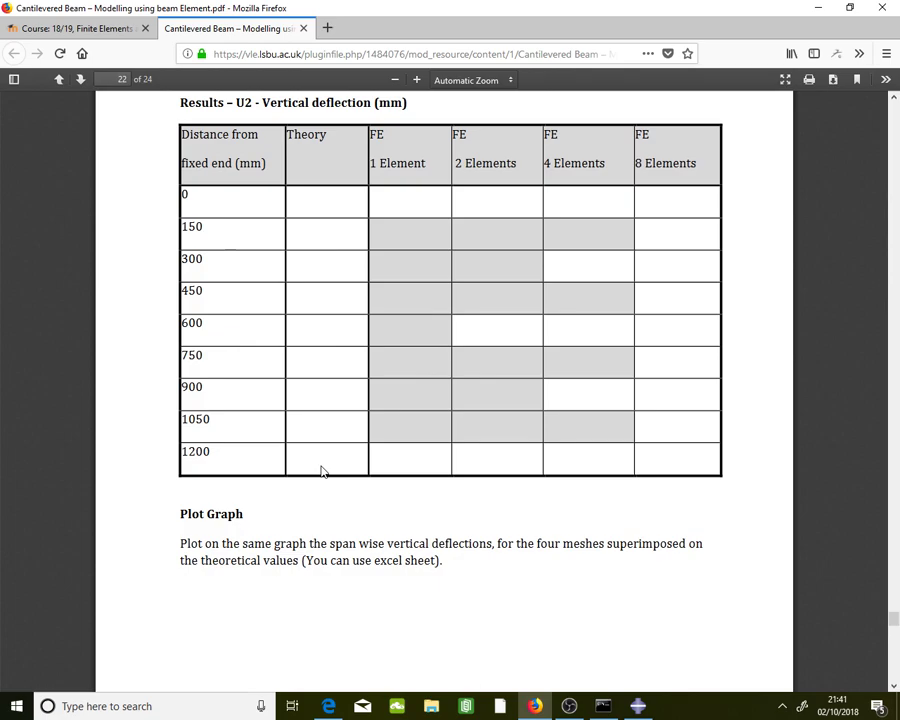
{"action": "scroll", "coordinate": [345, 404], "scroll_direction": "down", "scroll_amount": 12}
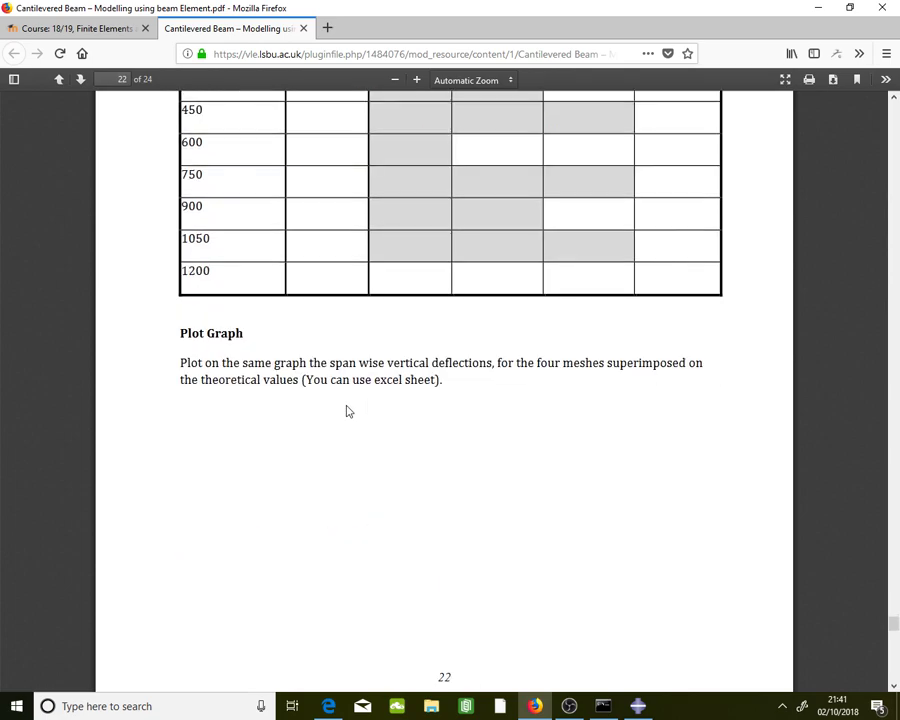
{"action": "scroll", "coordinate": [347, 410], "scroll_direction": "up", "scroll_amount": 4}
{"action": "scroll", "coordinate": [347, 410], "scroll_direction": "down", "scroll_amount": 20}
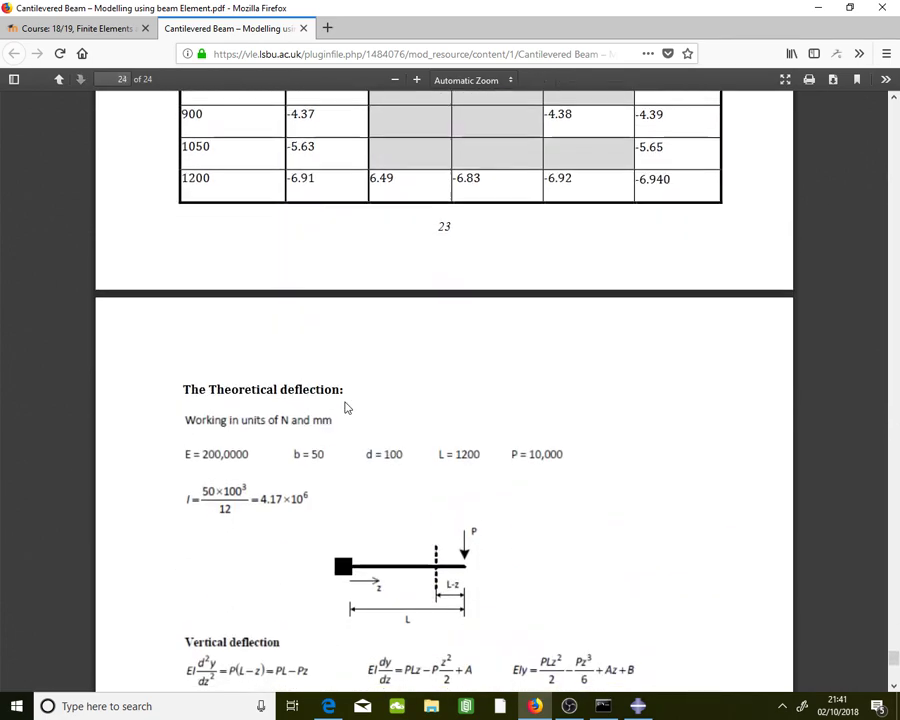
{"action": "scroll", "coordinate": [406, 384], "scroll_direction": "up", "scroll_amount": 4}
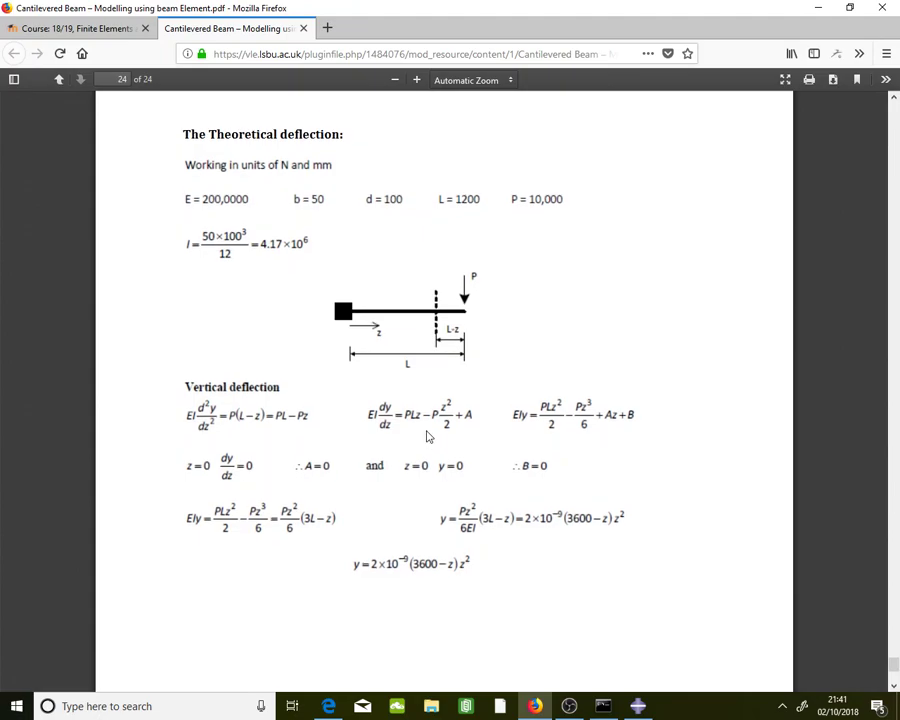
Return to Abaqus/CAE from the worksheet's results table and close the open XY data and path windows
{"action": "scroll", "coordinate": [425, 436], "scroll_direction": "up", "scroll_amount": 10}
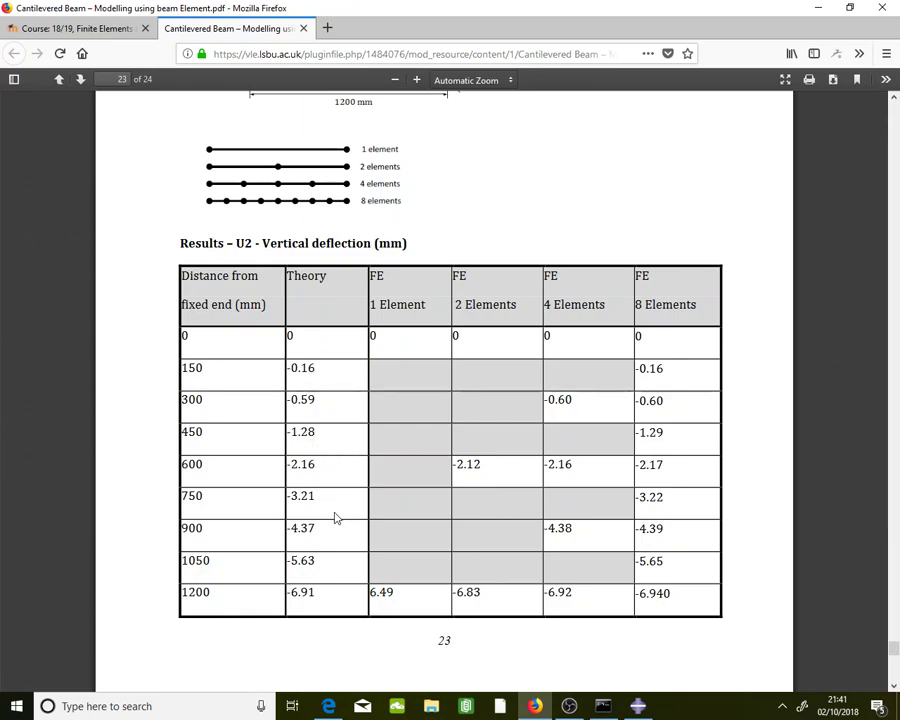
{"action": "left_click", "coordinate": [638, 706]}
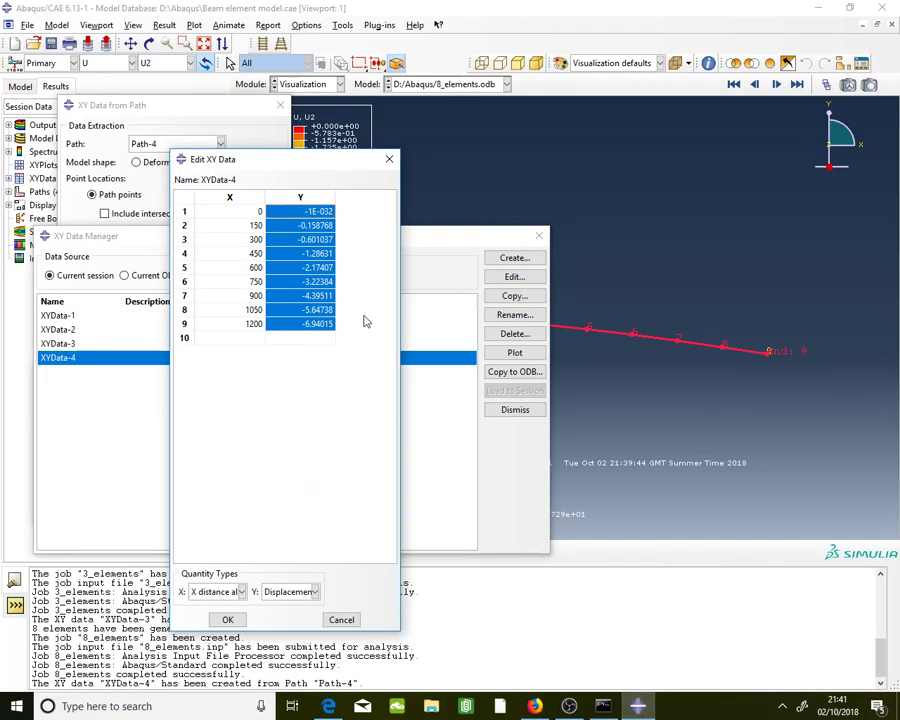
{"action": "left_click", "coordinate": [389, 159]}
{"action": "left_click", "coordinate": [539, 236]}
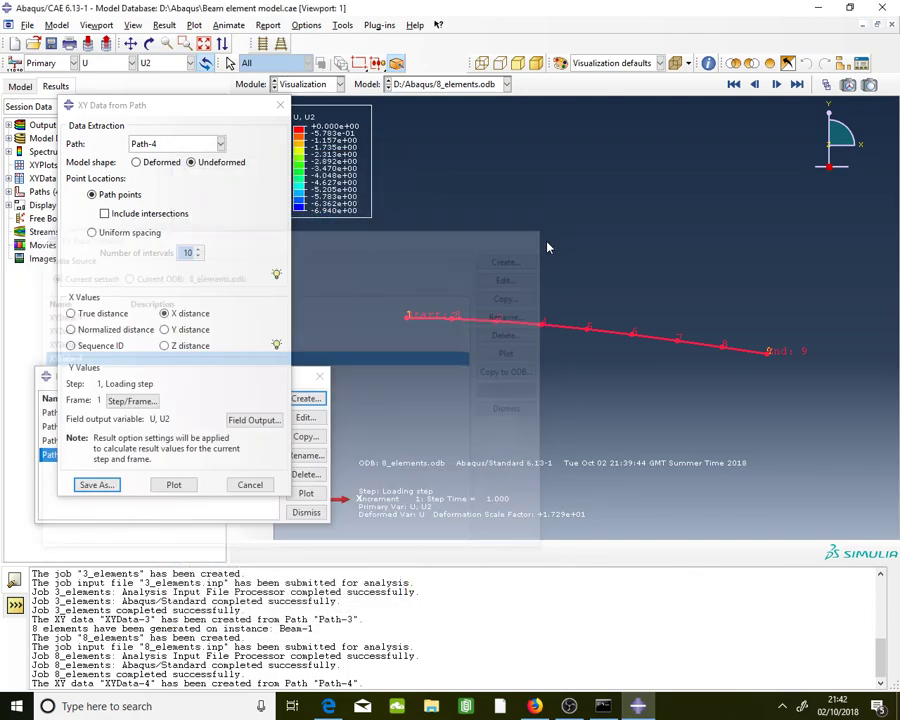
{"action": "left_click", "coordinate": [280, 104]}
{"action": "left_click", "coordinate": [319, 376]}
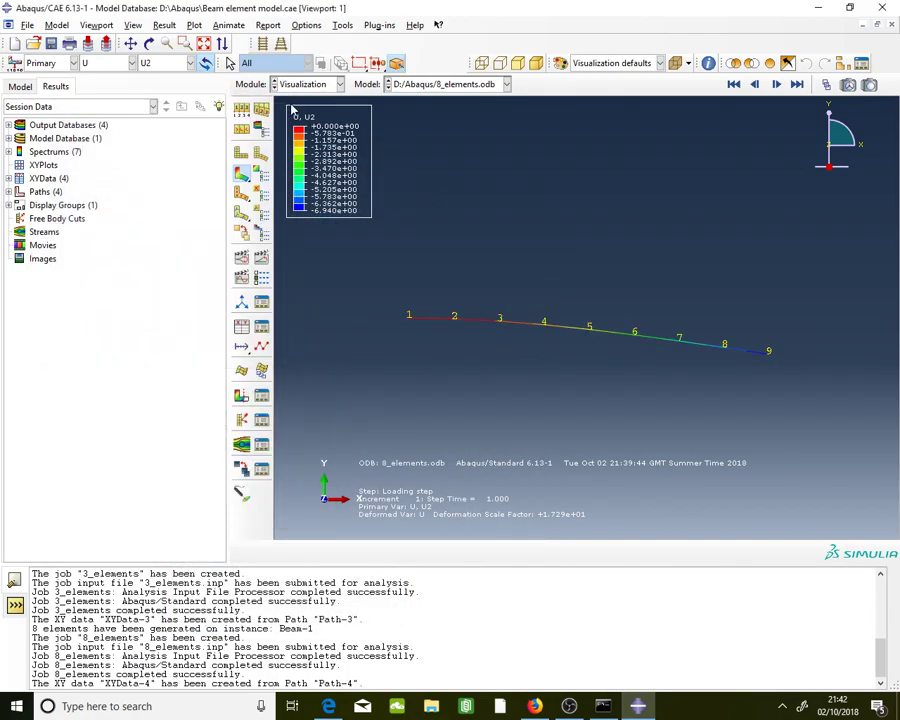
Switch to the Job module with the Job Manager shown and save the model database Beam element model.cae
{"action": "left_click", "coordinate": [310, 84]}
{"action": "left_click", "coordinate": [340, 206]}
{"action": "left_click", "coordinate": [236, 172]}
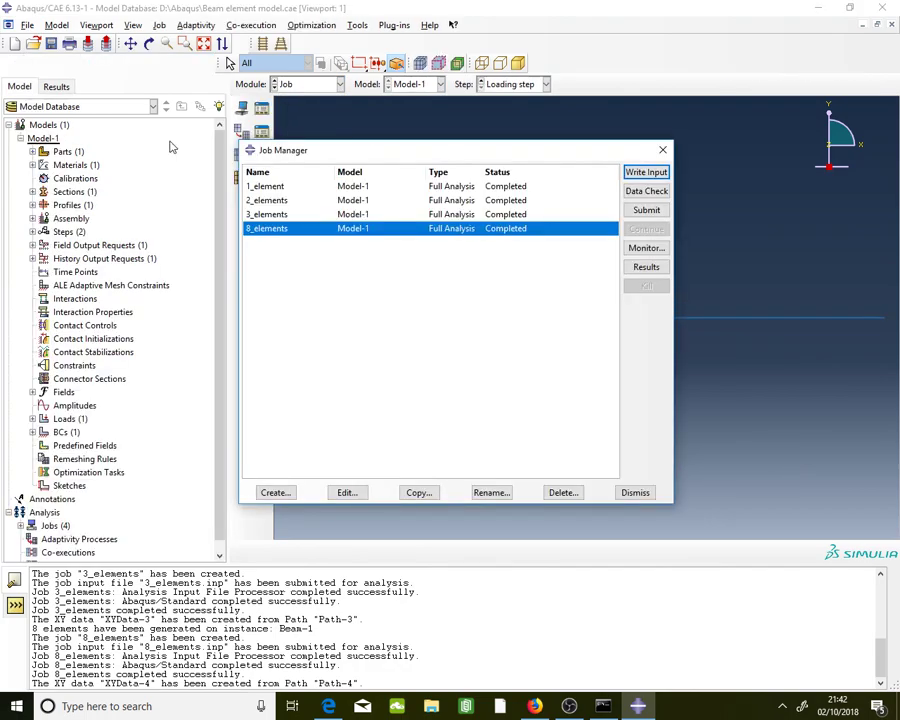
{"action": "key", "text": "ctrl+s"}
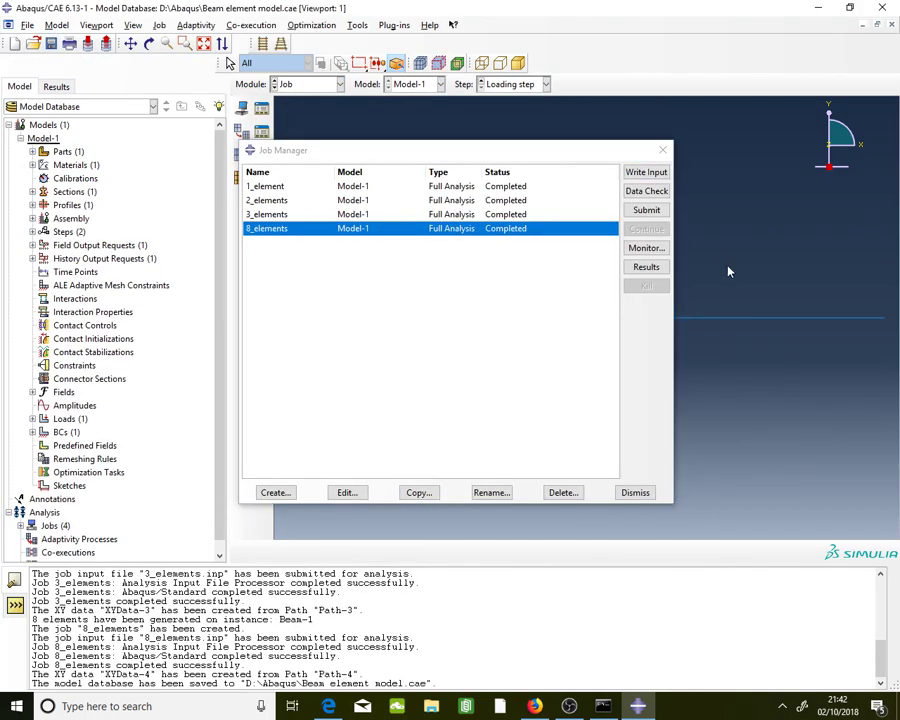